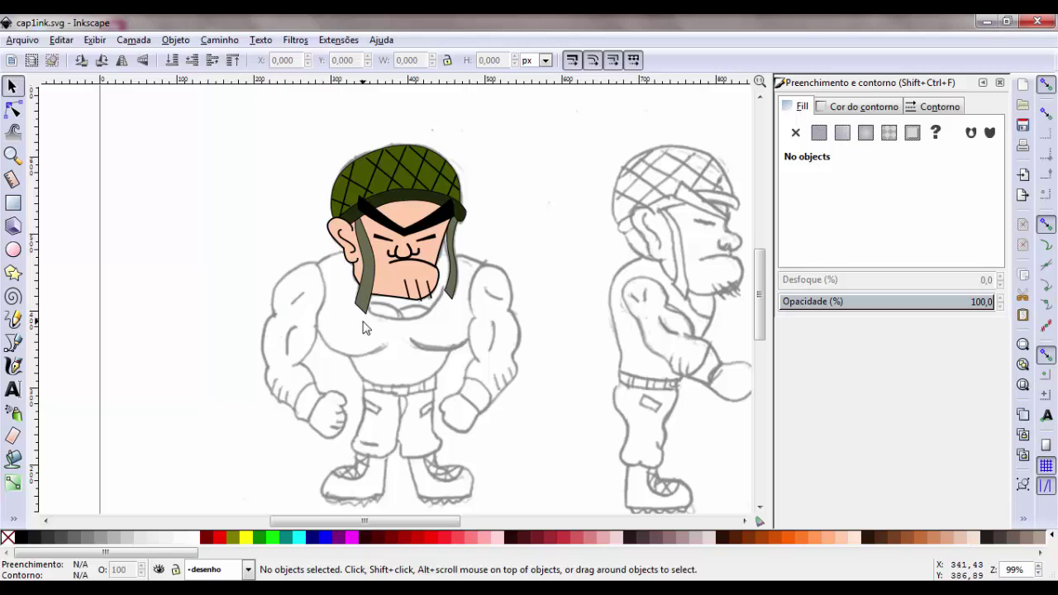
# - Drag the coloured head group to the canvas top-left, clear of the sketch, and zoom in
pyautogui.click(401, 225)
pyautogui.moveTo(401, 225)
pyautogui.mouseDown()
pyautogui.moveTo(179, 200)
pyautogui.moveTo(187, 162)
pyautogui.mouseUp()
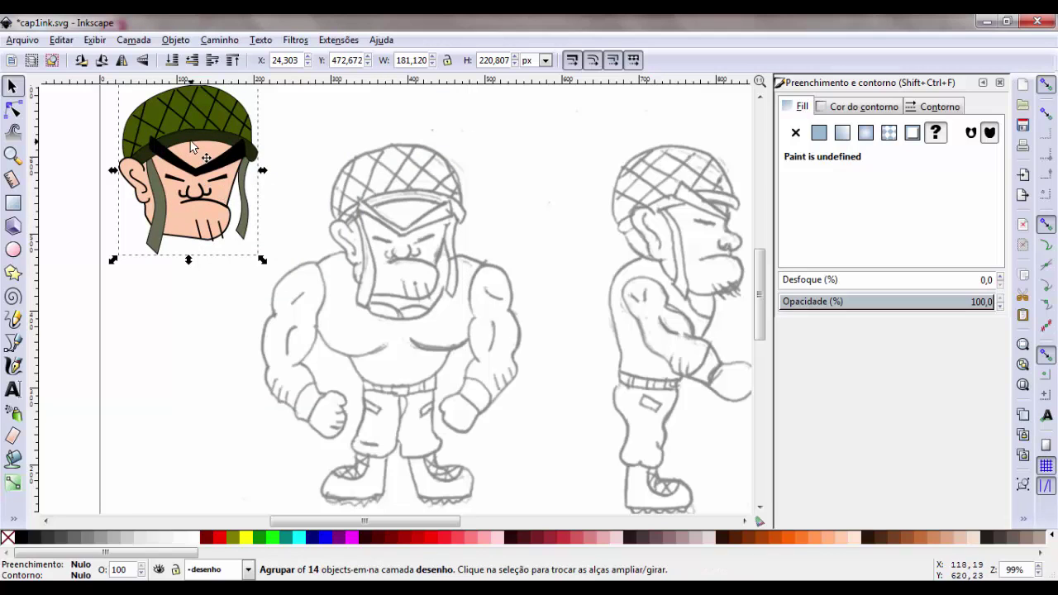
pyautogui.moveTo(192, 138); pyautogui.dragTo(186, 135)
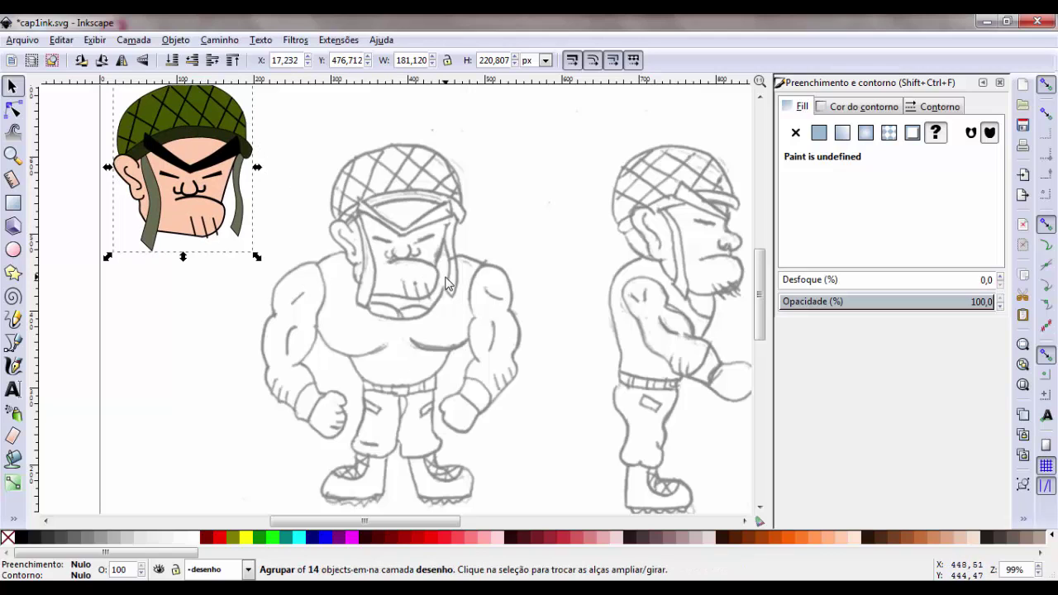
pyautogui.press('+')
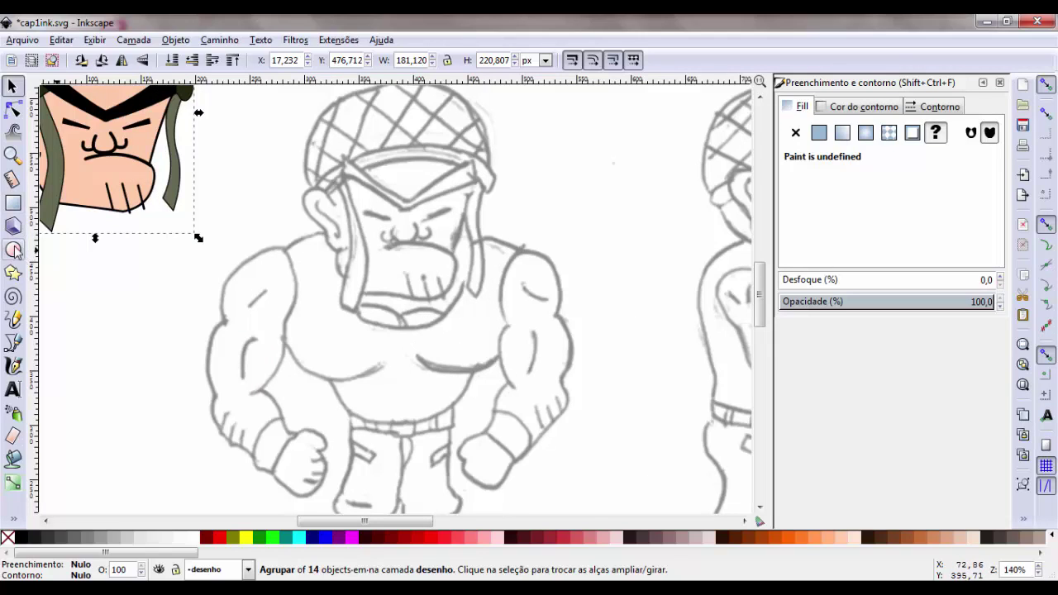
# - Trace a closed five-node Bezier outline around the sketched face and jaw
pyautogui.click(14, 344)
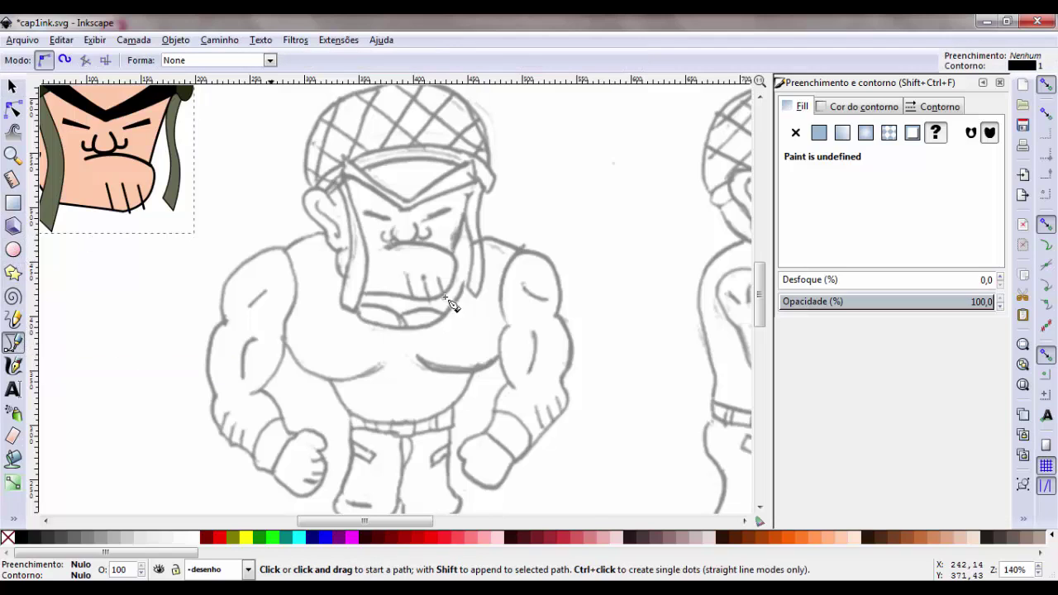
pyautogui.click(460, 244)
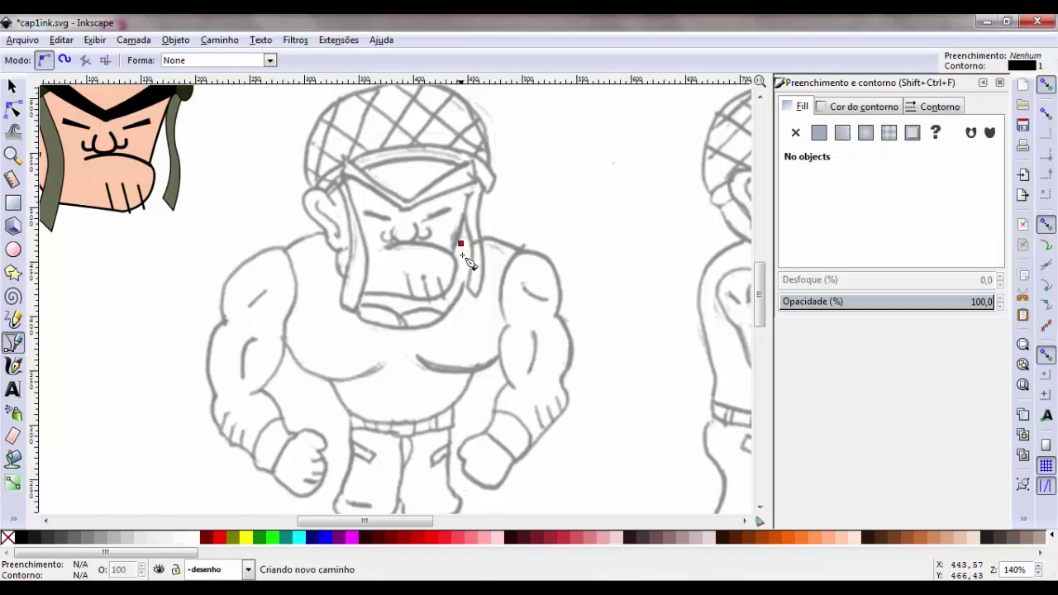
pyautogui.click(457, 302)
pyautogui.click(406, 328)
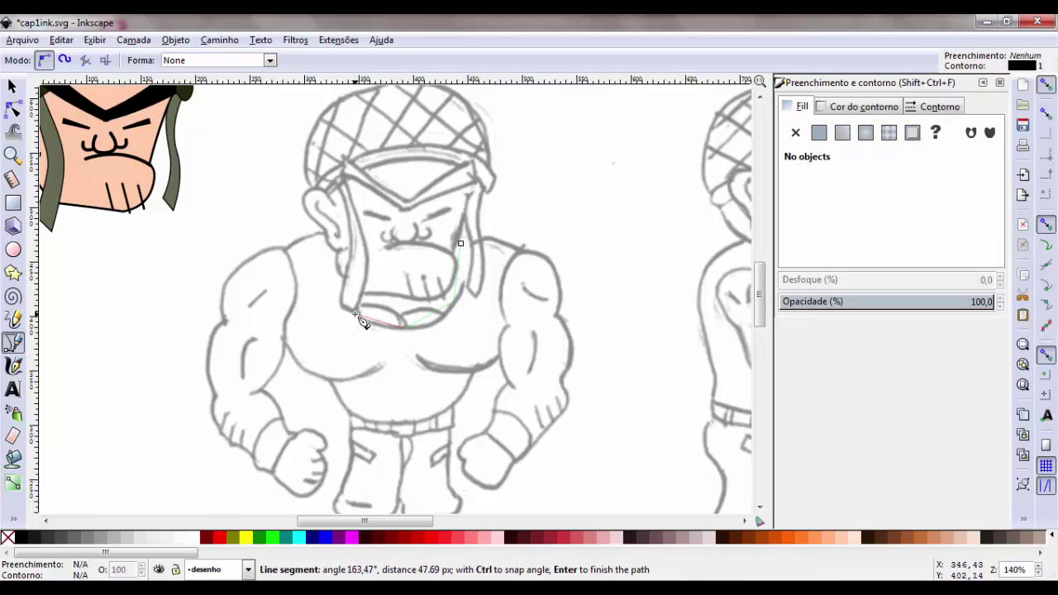
pyautogui.click(350, 300)
pyautogui.click(338, 238)
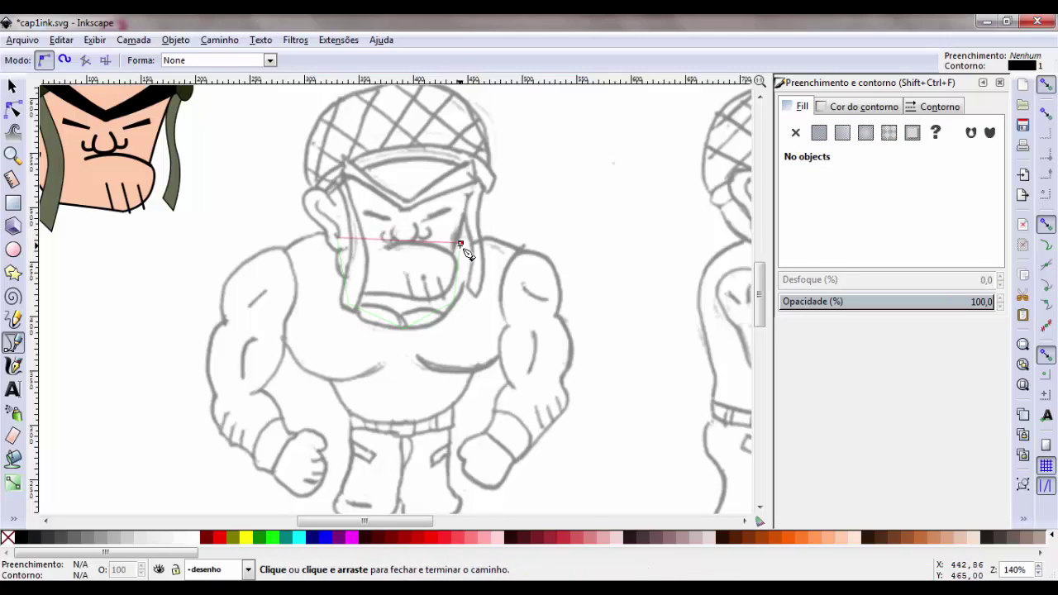
pyautogui.click(460, 243)
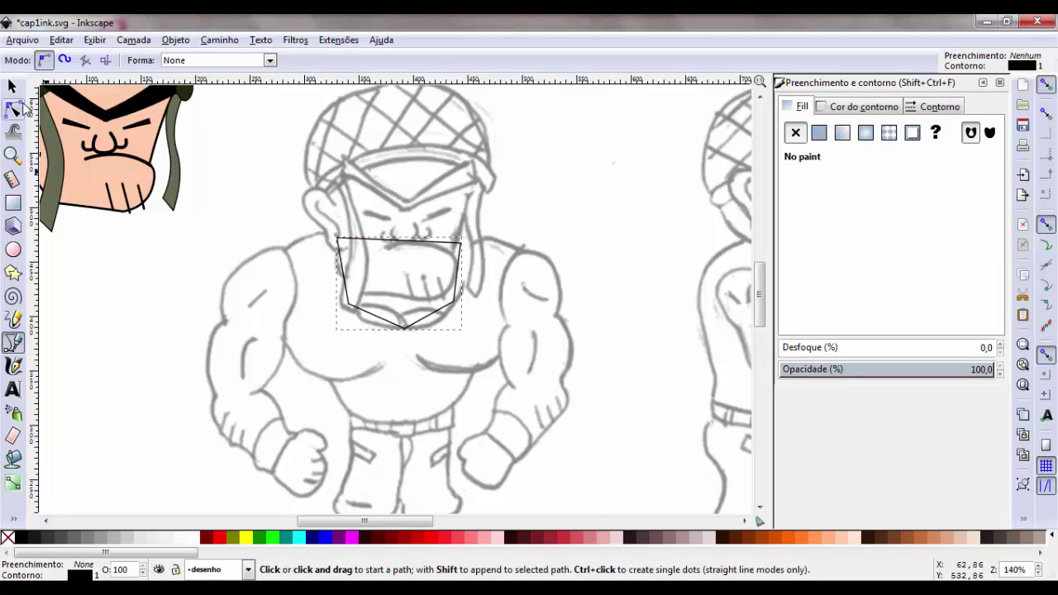
# - Bend the outline's top, chin and side edges into curves and make the bottom-left node smooth
pyautogui.click(12, 107)
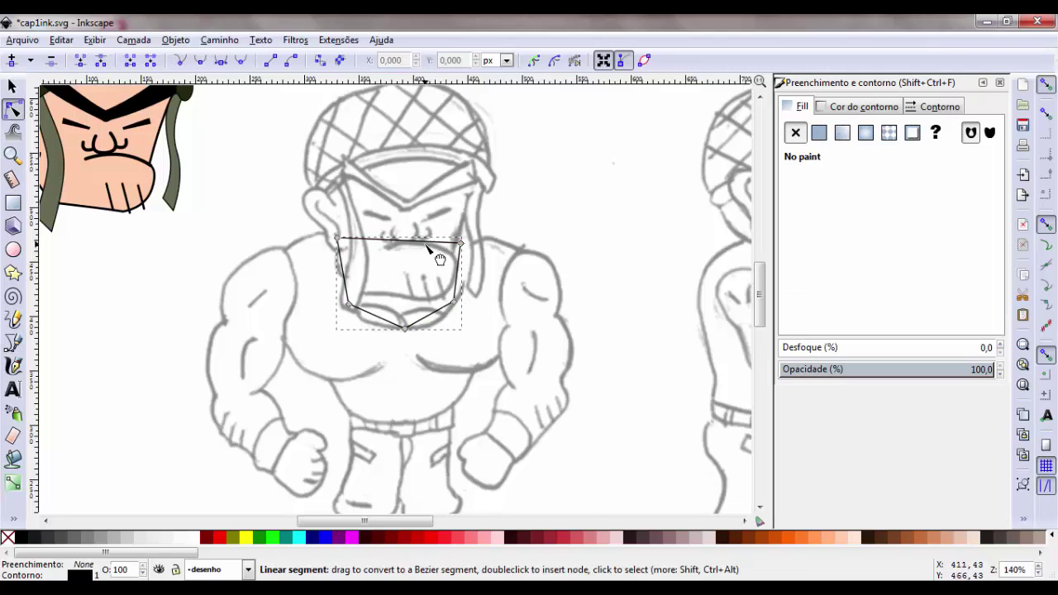
pyautogui.moveTo(426, 241); pyautogui.dragTo(440, 243)
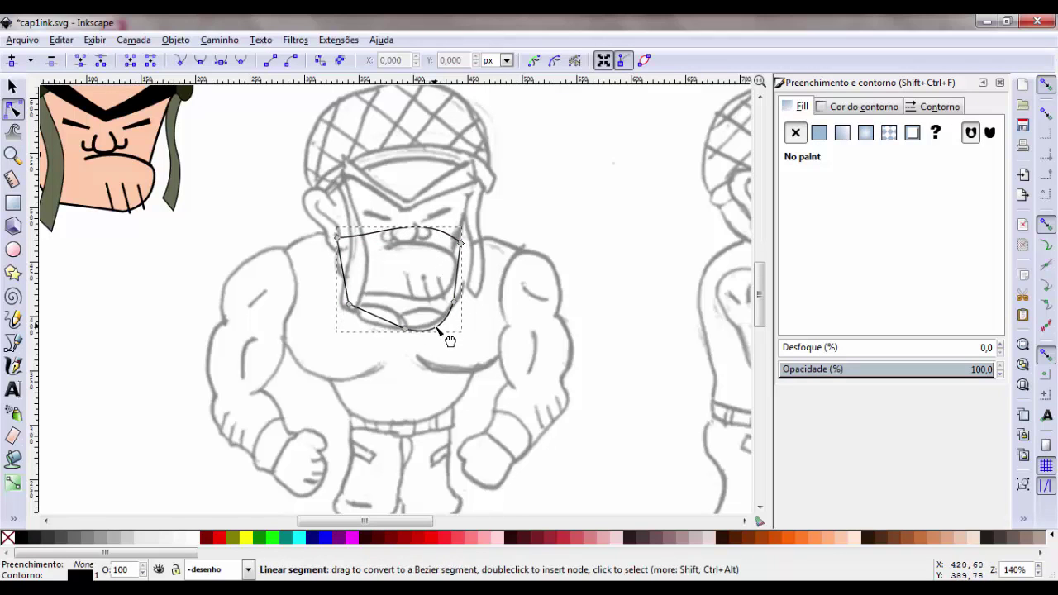
pyautogui.moveTo(447, 329)
pyautogui.mouseDown()
pyautogui.moveTo(401, 325)
pyautogui.moveTo(395, 336)
pyautogui.mouseUp()
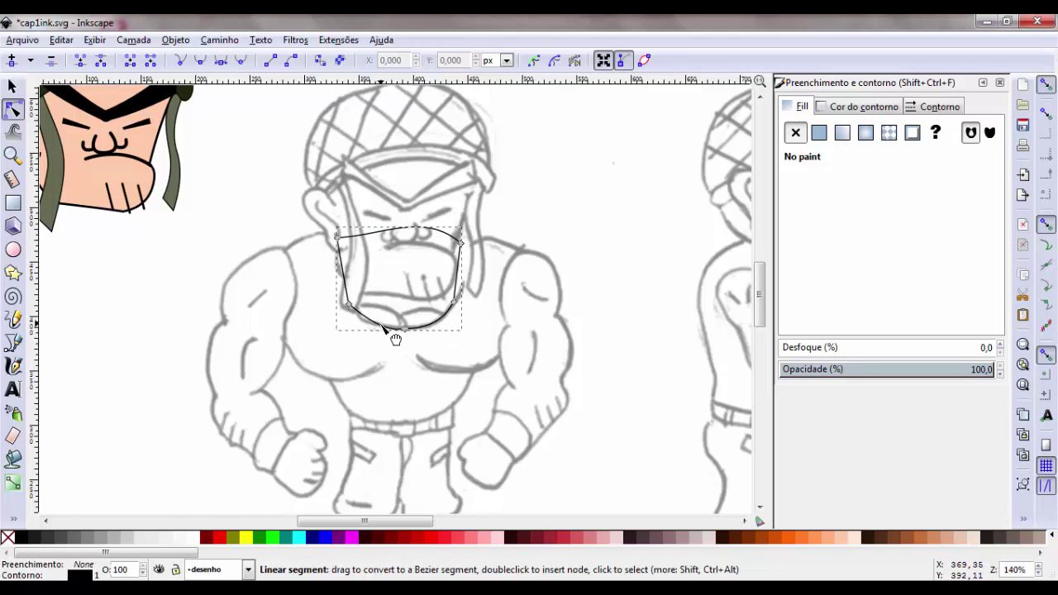
pyautogui.moveTo(354, 296); pyautogui.dragTo(342, 289)
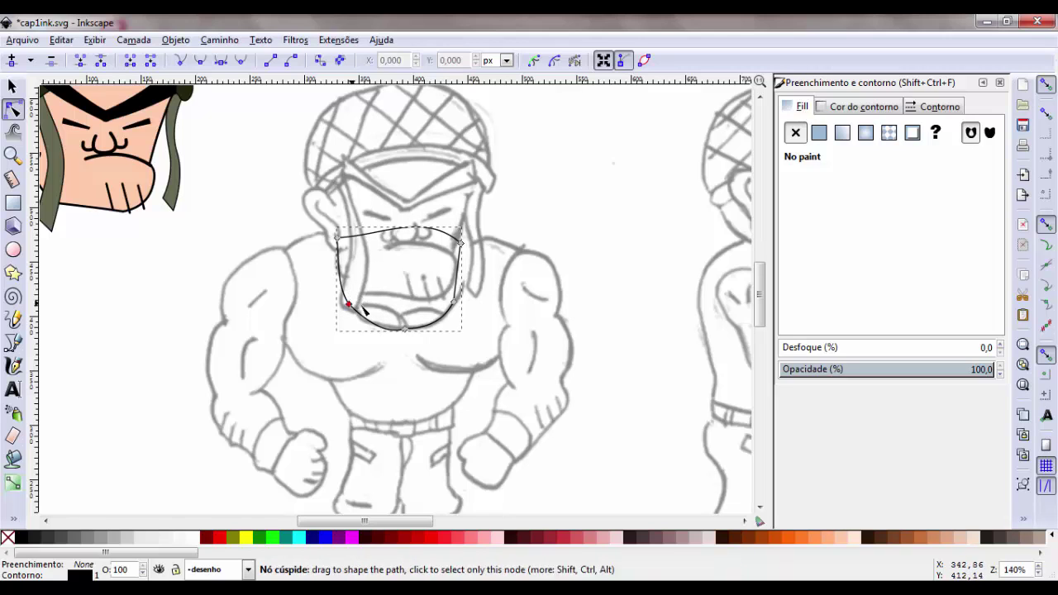
pyautogui.moveTo(471, 289); pyautogui.dragTo(473, 284)
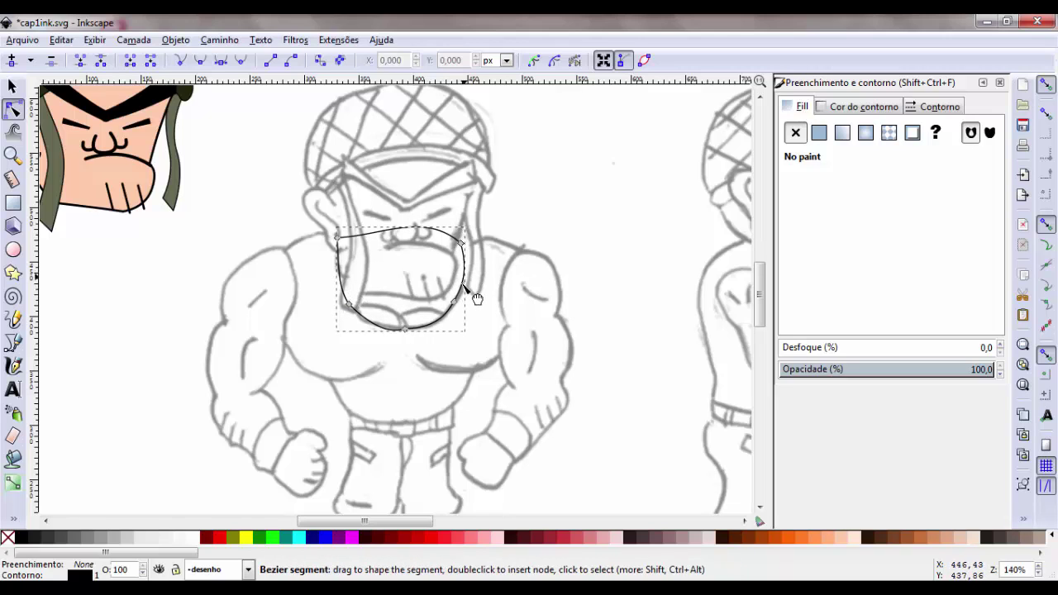
pyautogui.click(454, 304)
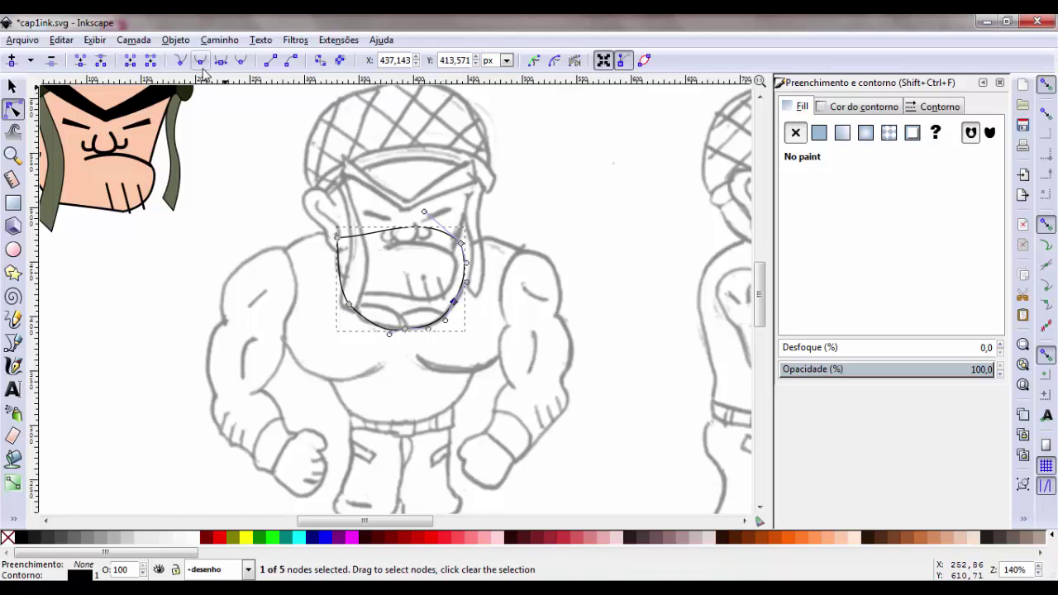
pyautogui.click(349, 305)
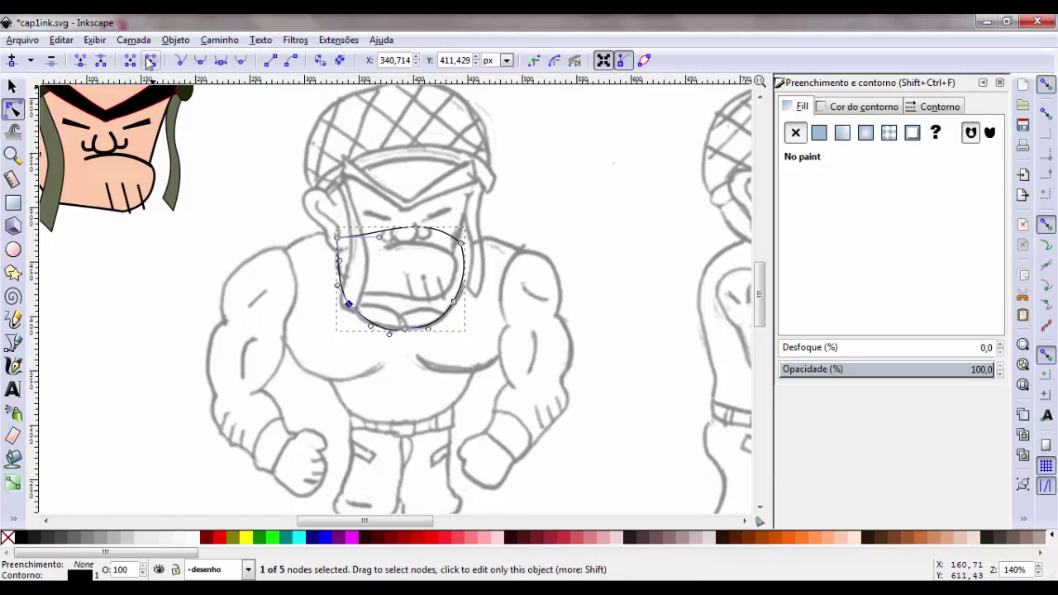
pyautogui.click(201, 66)
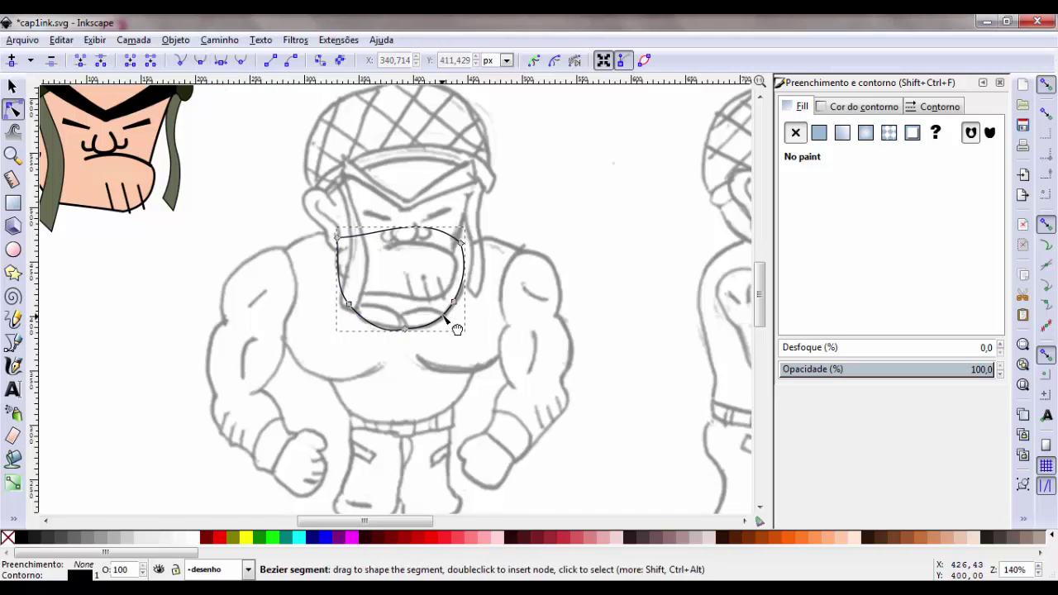
pyautogui.press('Escape')
# - Set the face outline's stroke width to 2 px in Fill and Stroke, then deselect it
pyautogui.press('s')
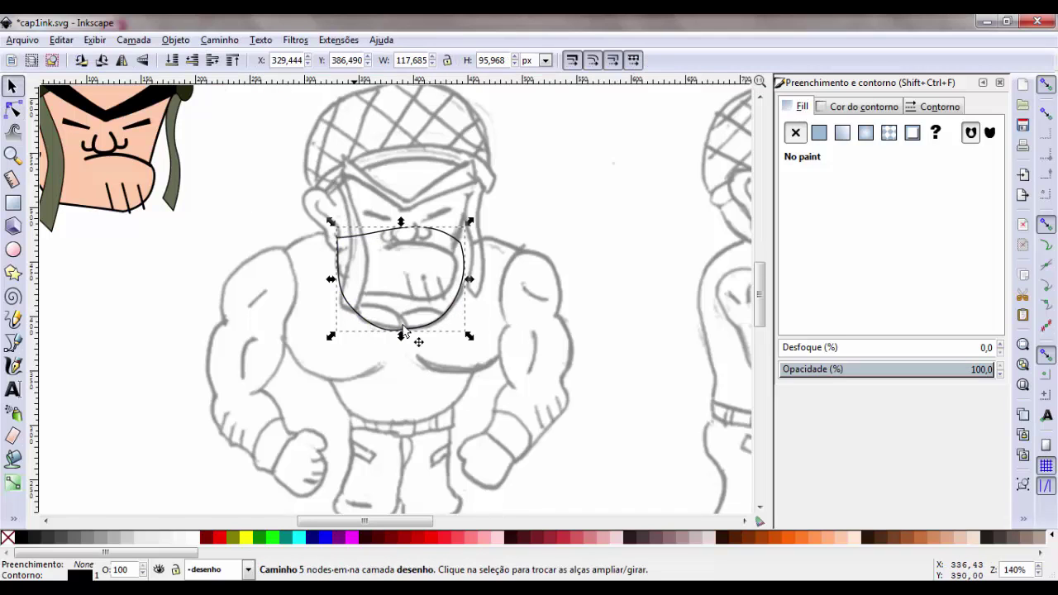
pyautogui.click(869, 110)
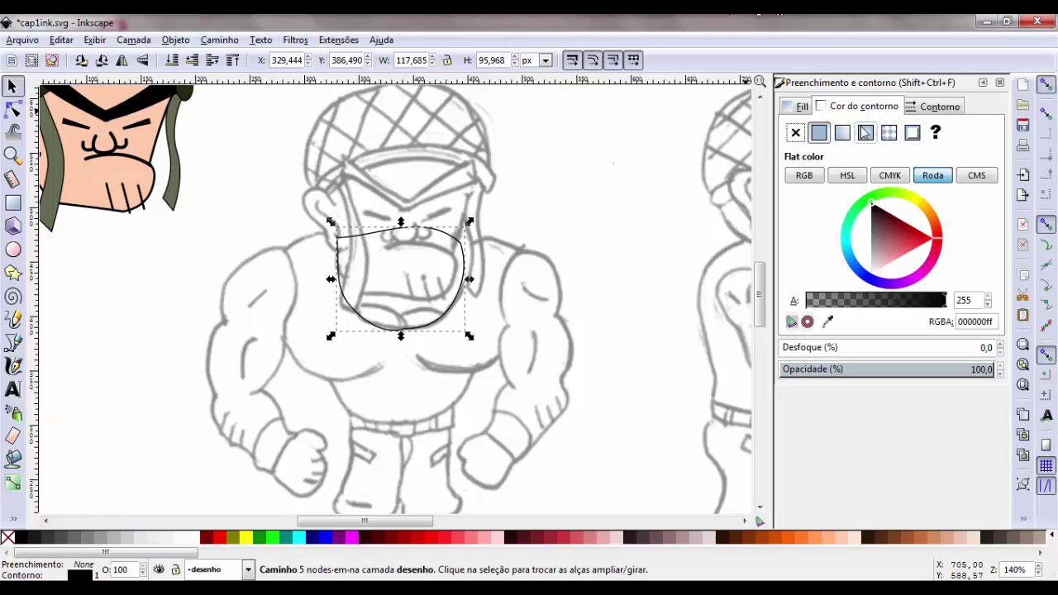
pyautogui.click(924, 116)
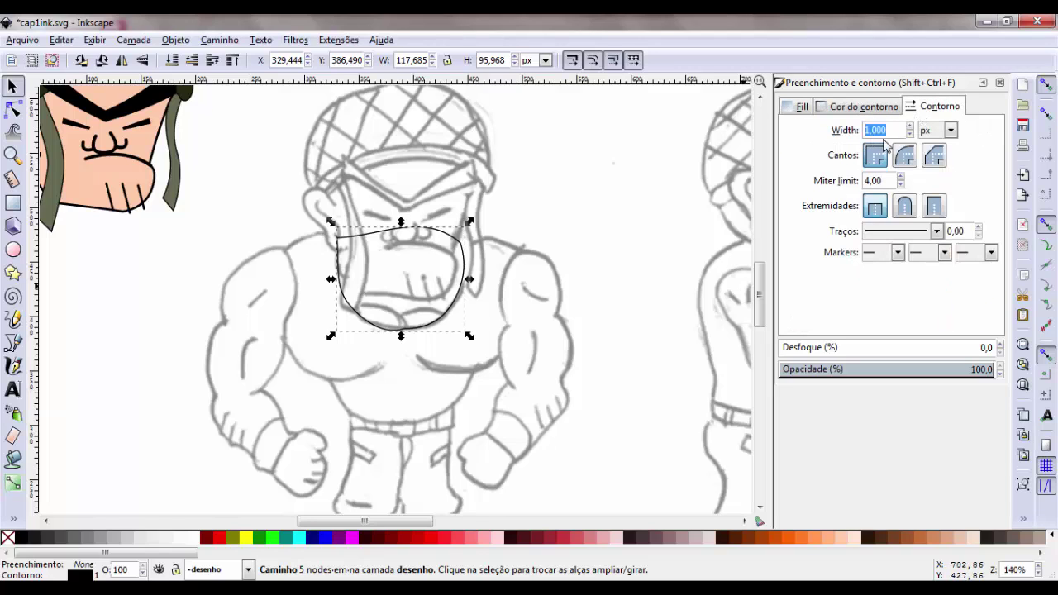
pyautogui.write('2,000')
pyautogui.press('Return')
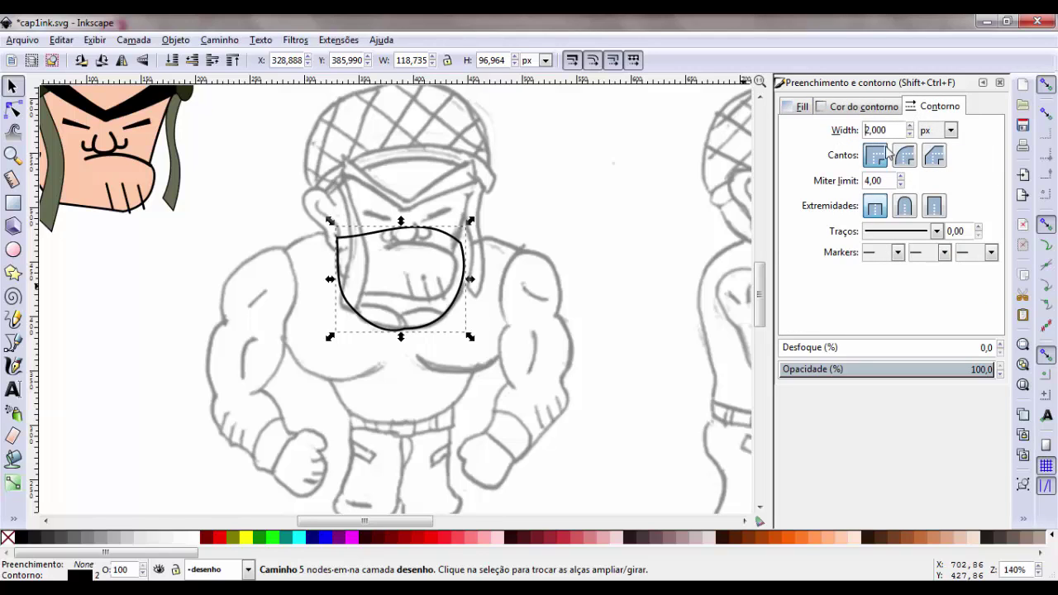
pyautogui.click(359, 238)
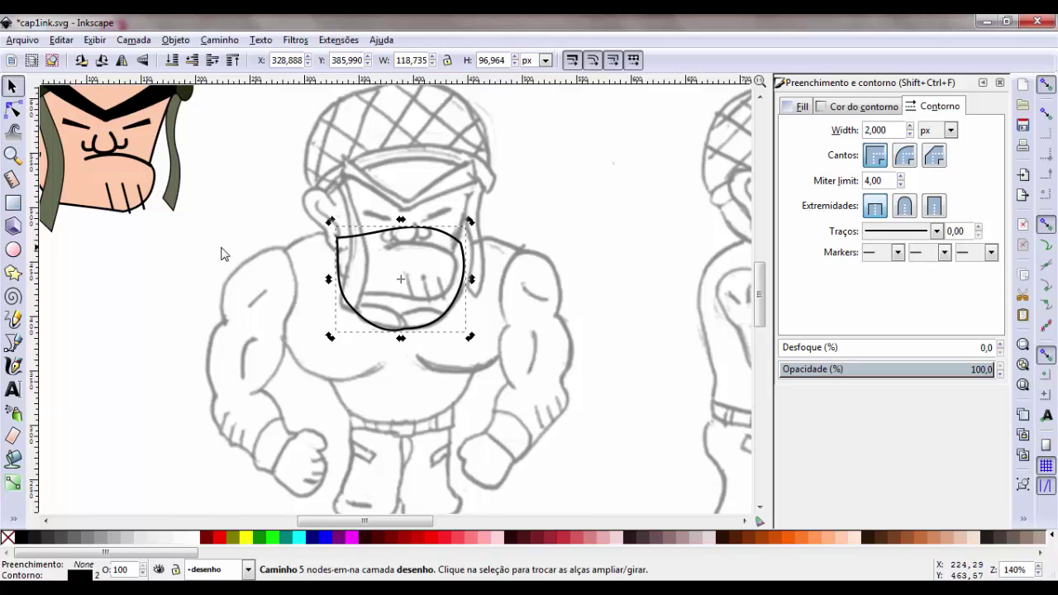
pyautogui.click(293, 252)
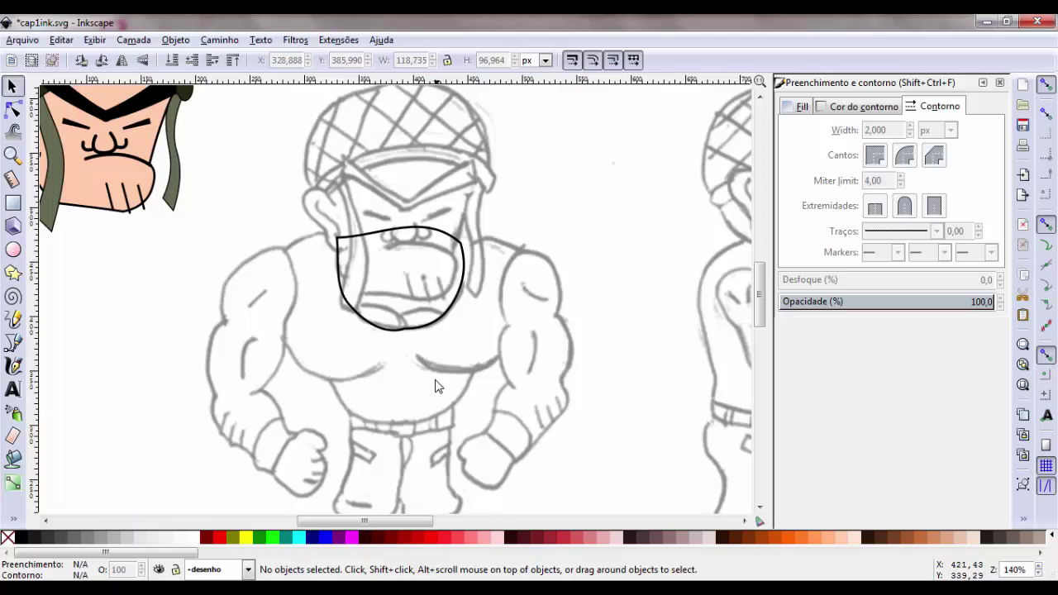
pyautogui.press('+')
pyautogui.press('+')
pyautogui.press('+')
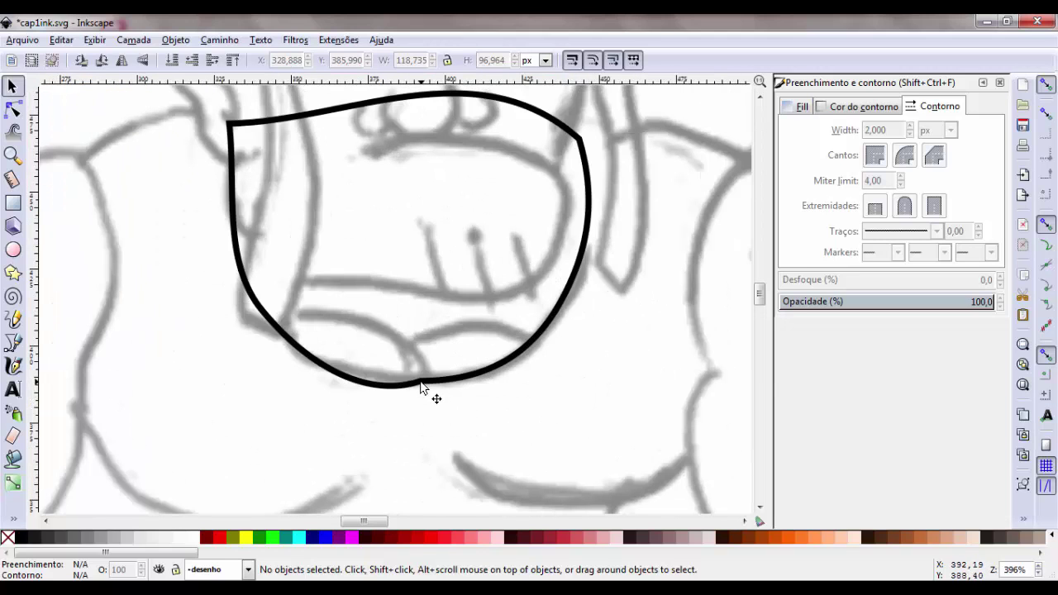
# - Nudge the face outline's bottom node right and adjust its handle to refine the chin curve
pyautogui.click(420, 382)
pyautogui.press('n')
pyautogui.moveTo(426, 381); pyautogui.dragTo(432, 384)
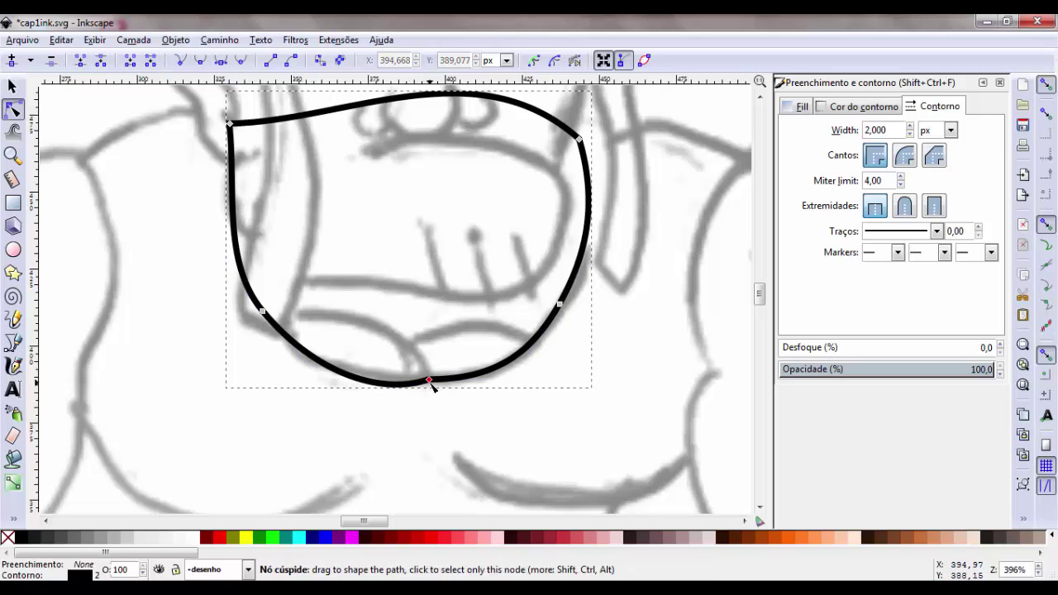
pyautogui.moveTo(385, 396); pyautogui.dragTo(394, 406)
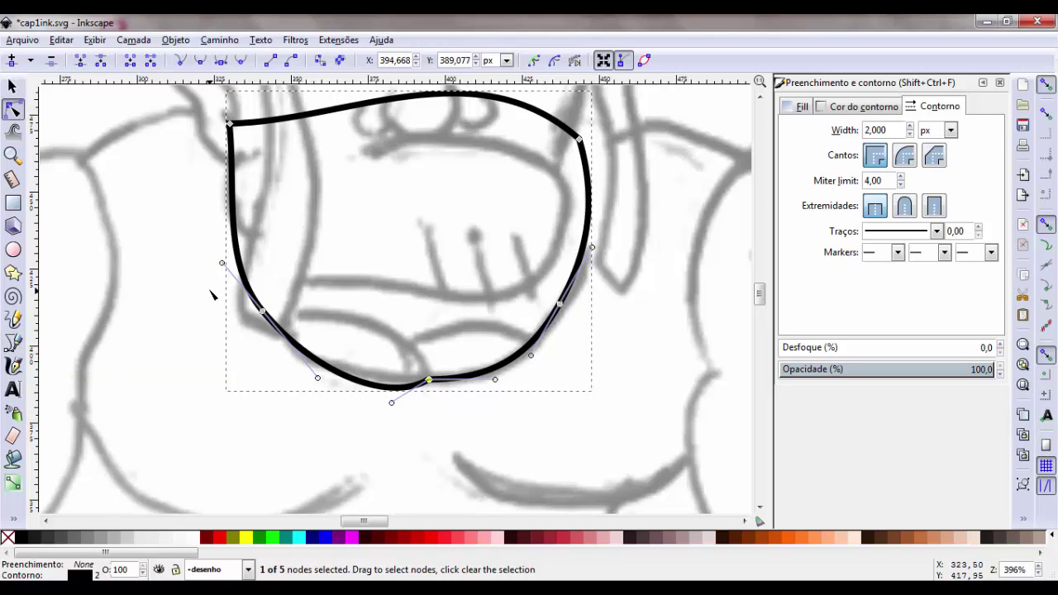
# - Draw two curved open paths from the chin toward the left and right jaws
pyautogui.click(13, 342)
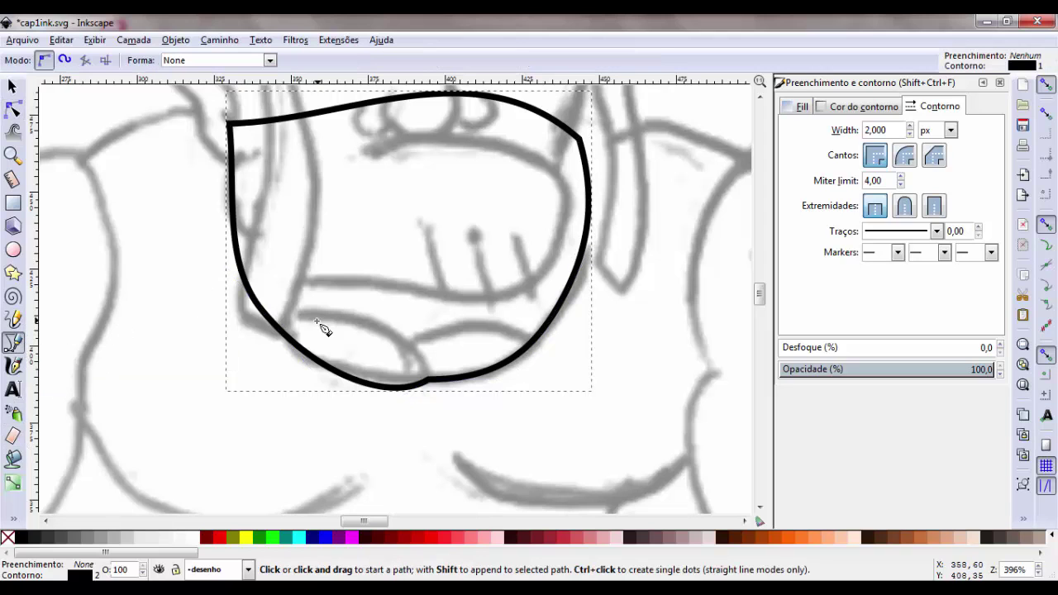
pyautogui.click(428, 382)
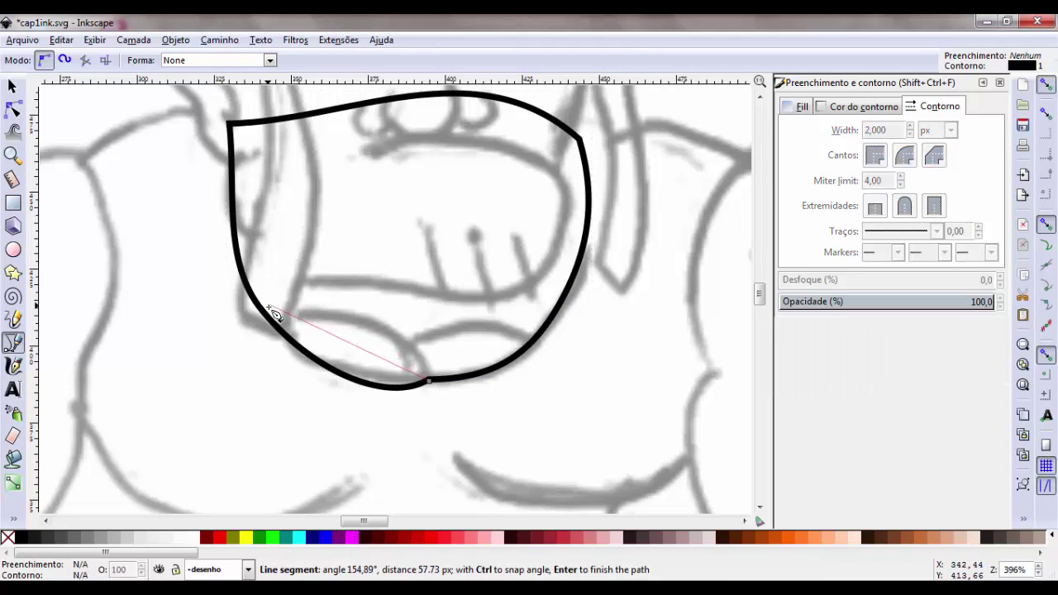
pyautogui.moveTo(267, 312); pyautogui.dragTo(114, 336)
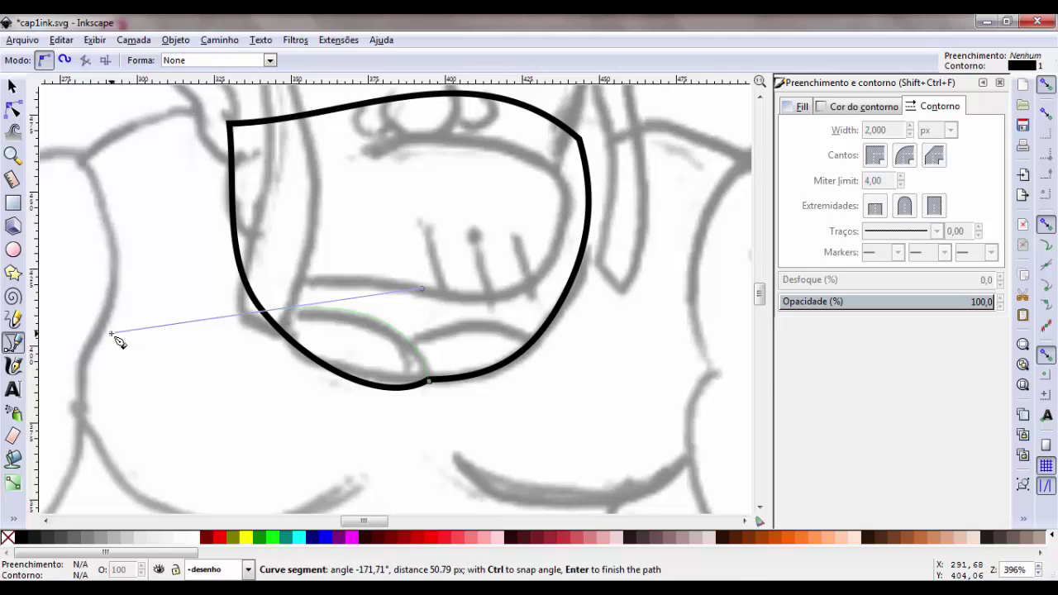
pyautogui.press('Return')
pyautogui.click(411, 342)
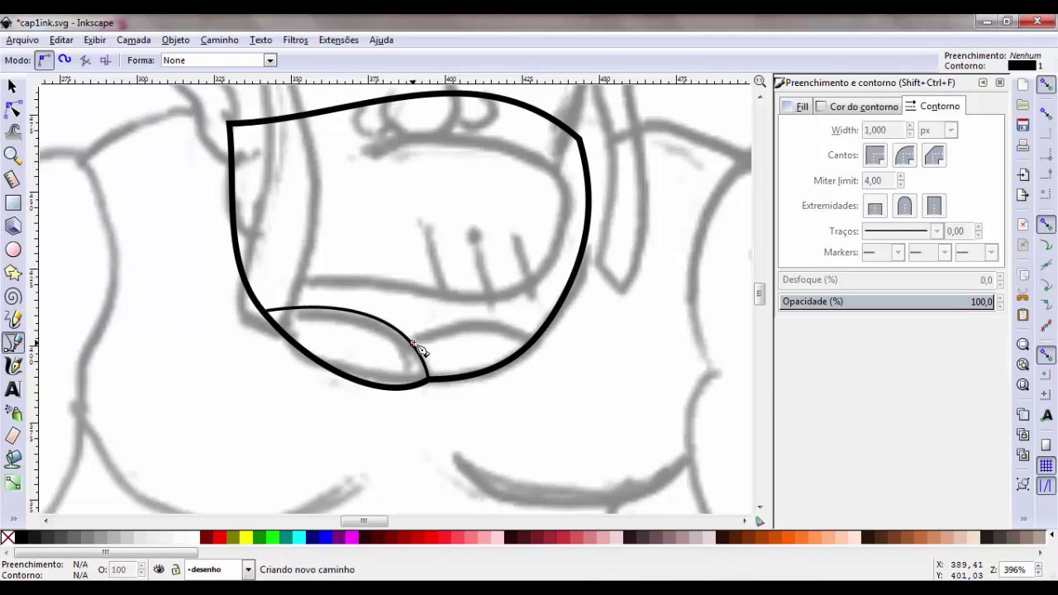
pyautogui.moveTo(530, 342); pyautogui.dragTo(594, 392)
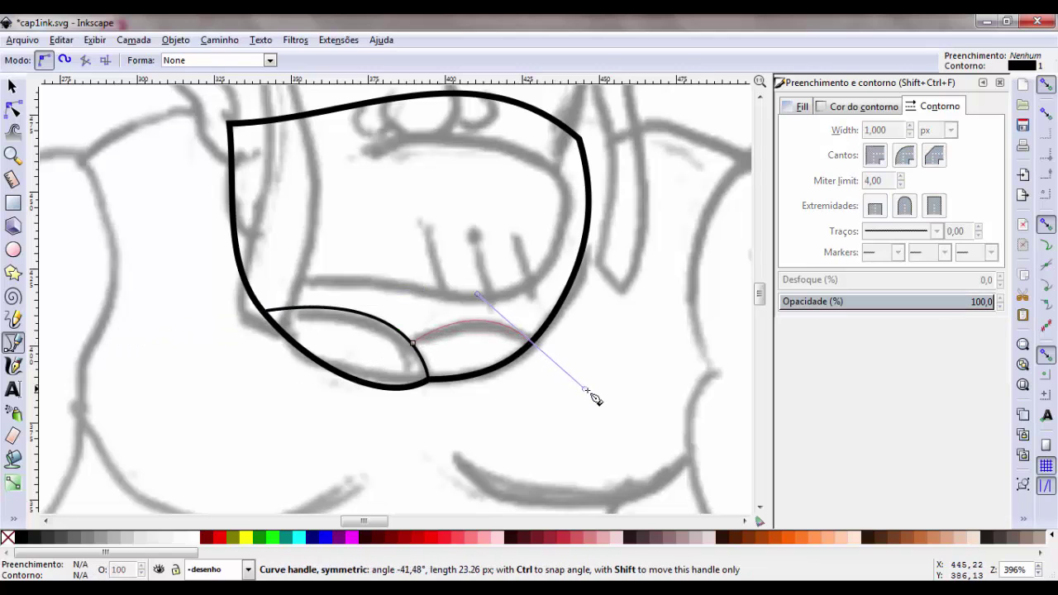
pyautogui.press('Return')
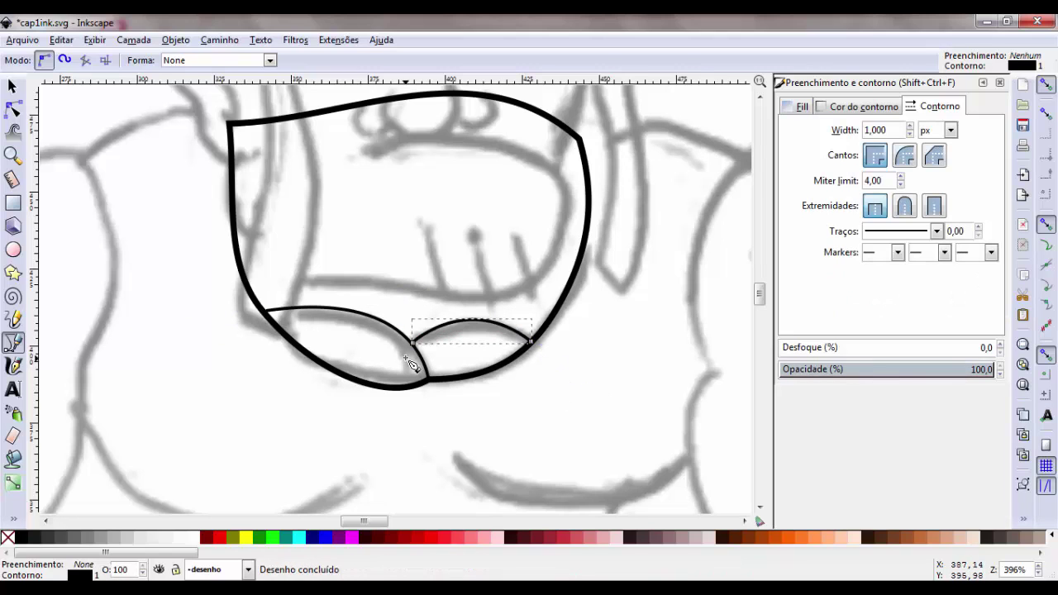
pyautogui.press('space')
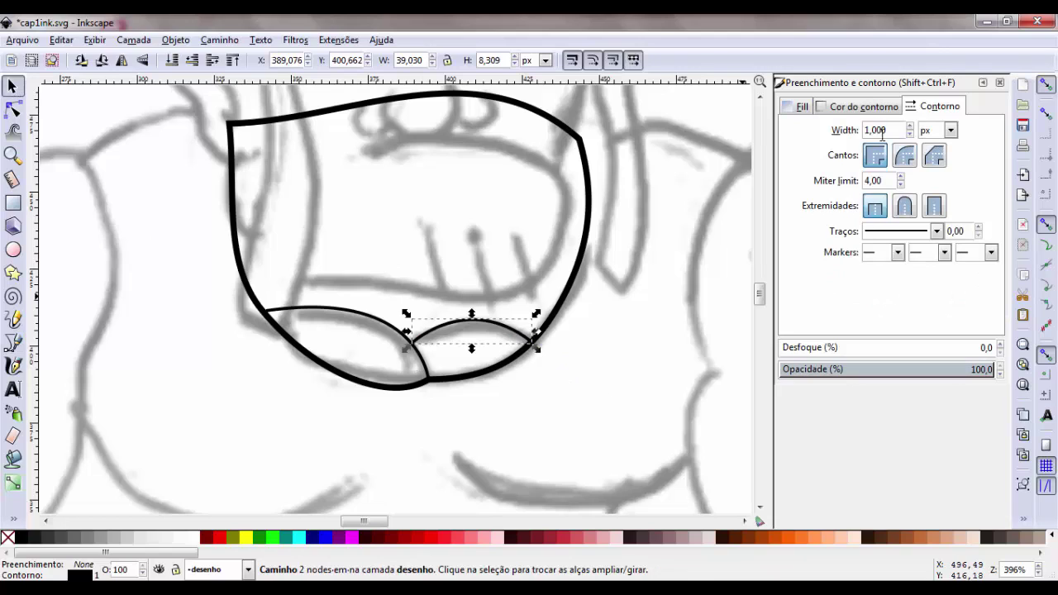
# - Set both lower mouth curves to a 2 px stroke width
pyautogui.click(884, 129)
pyautogui.write('2')
pyautogui.press('Return')
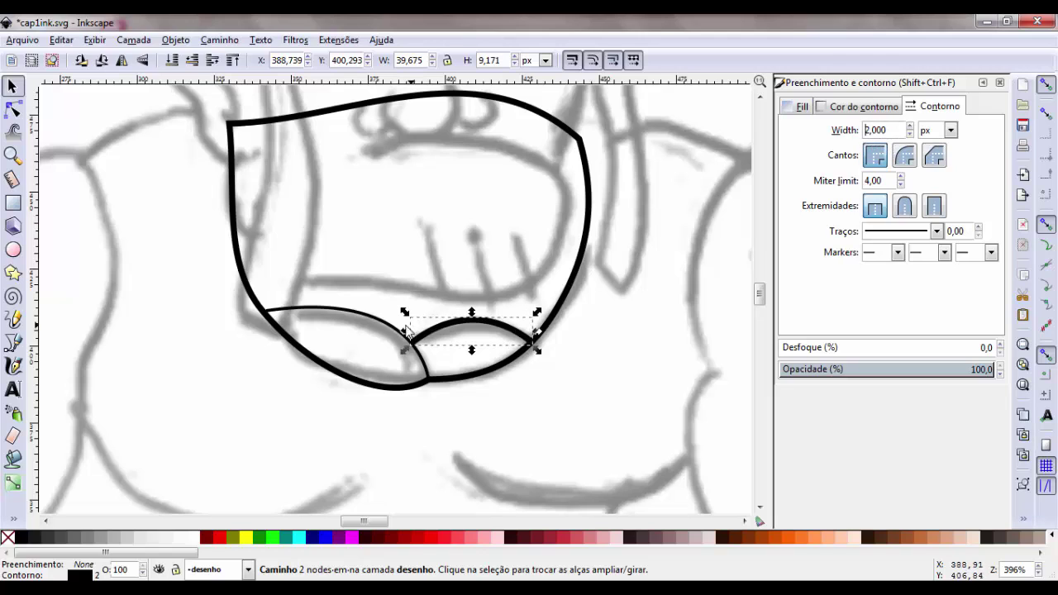
pyautogui.click(396, 336)
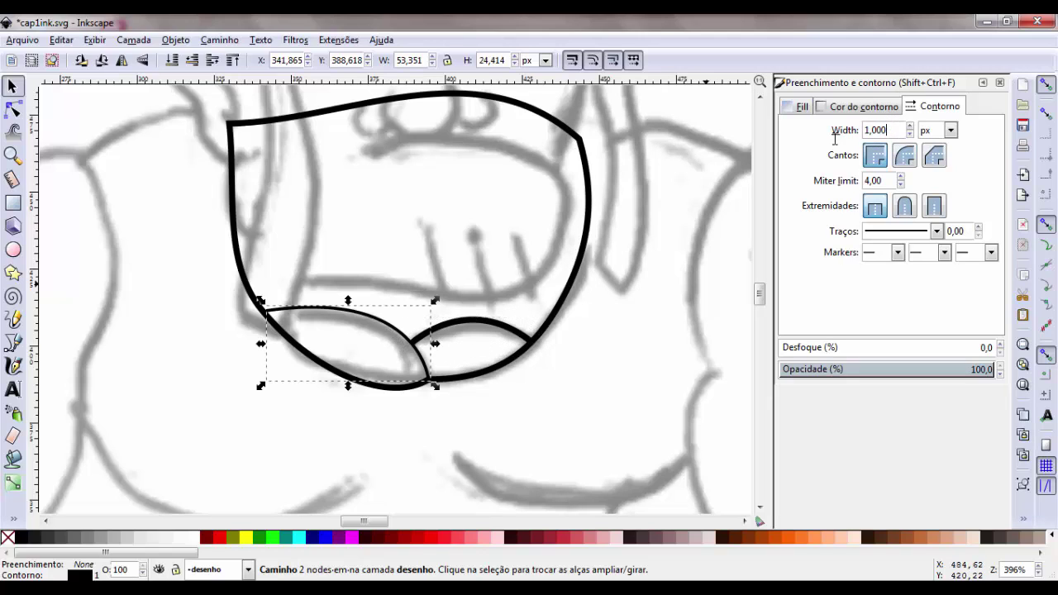
pyautogui.tripleClick(898, 129)
pyautogui.write('2')
pyautogui.press('Return')
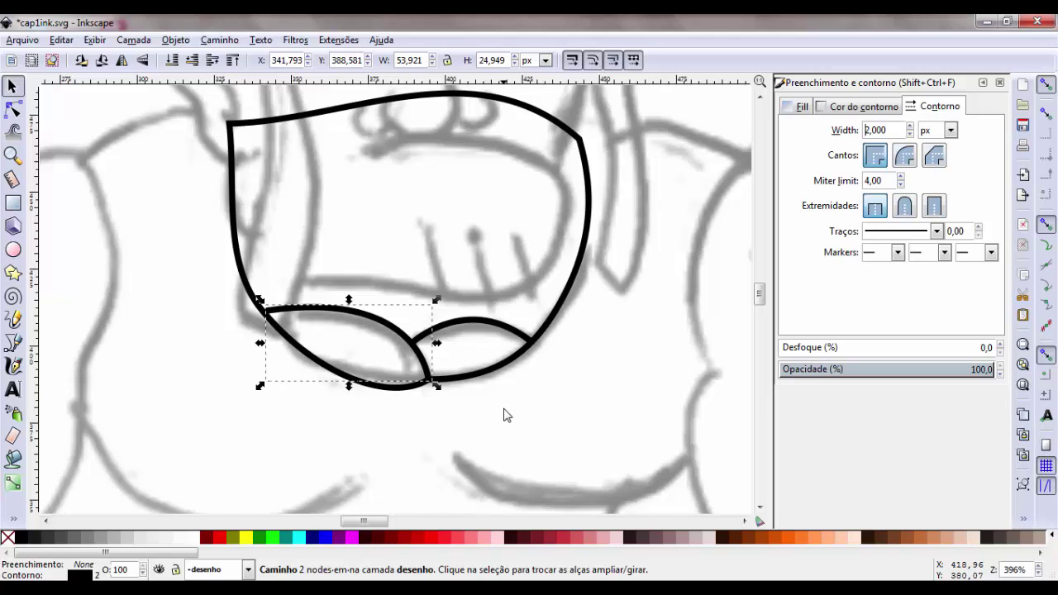
pyautogui.click(504, 414)
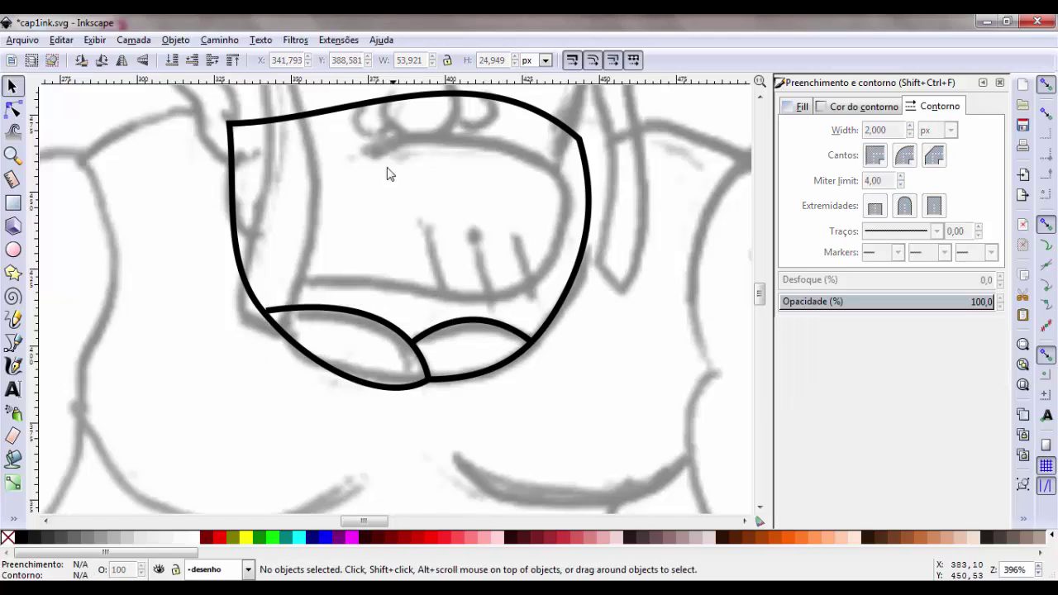
# - Fill the face outline with skin tone ffccaaff sampled from the coloured reference head
pyautogui.click(366, 108)
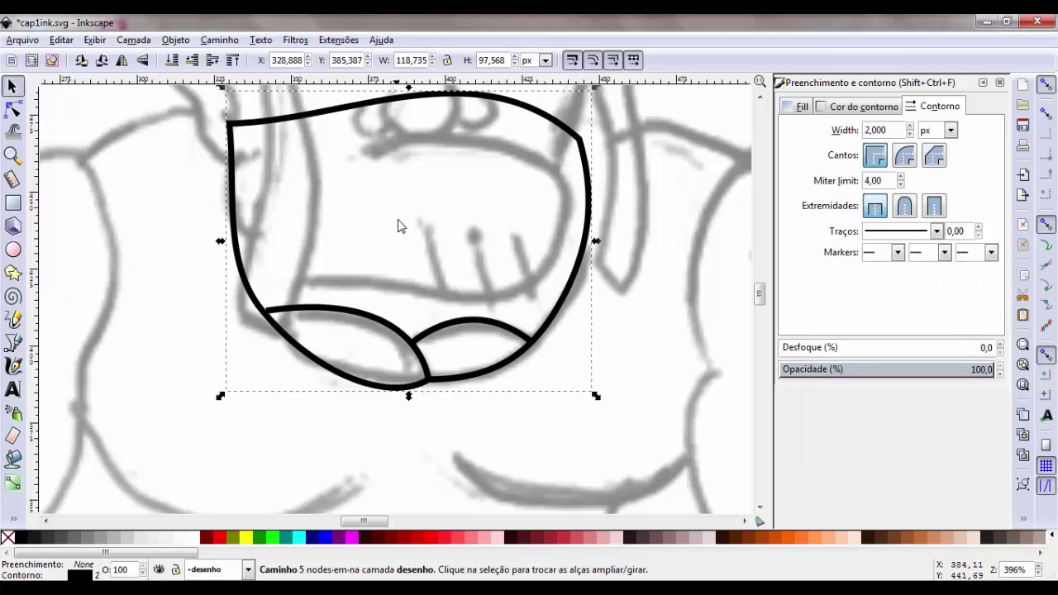
pyautogui.press('-')
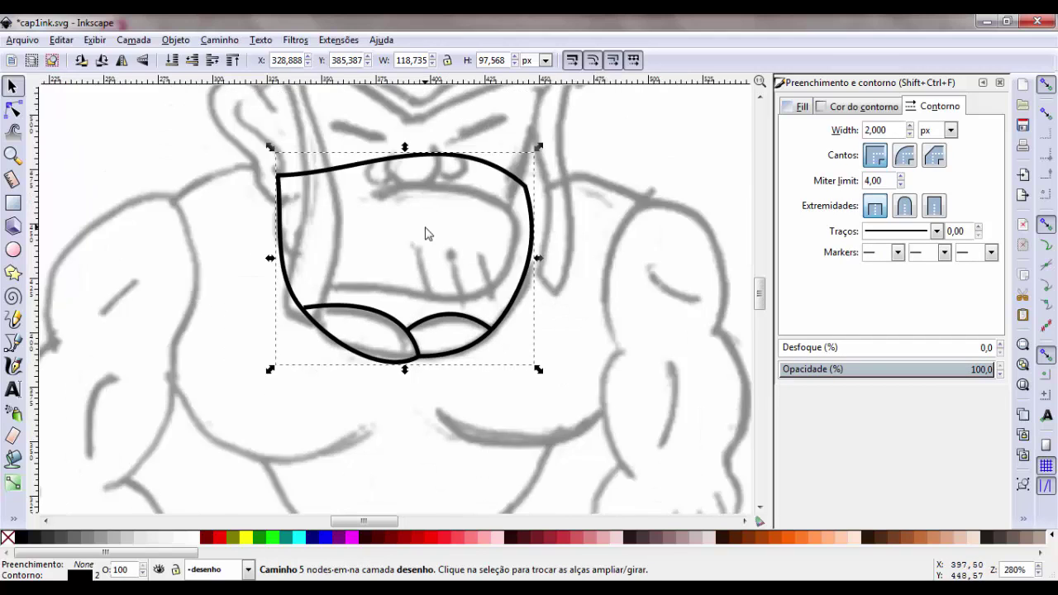
pyautogui.press('-')
pyautogui.press('-')
pyautogui.click(801, 106)
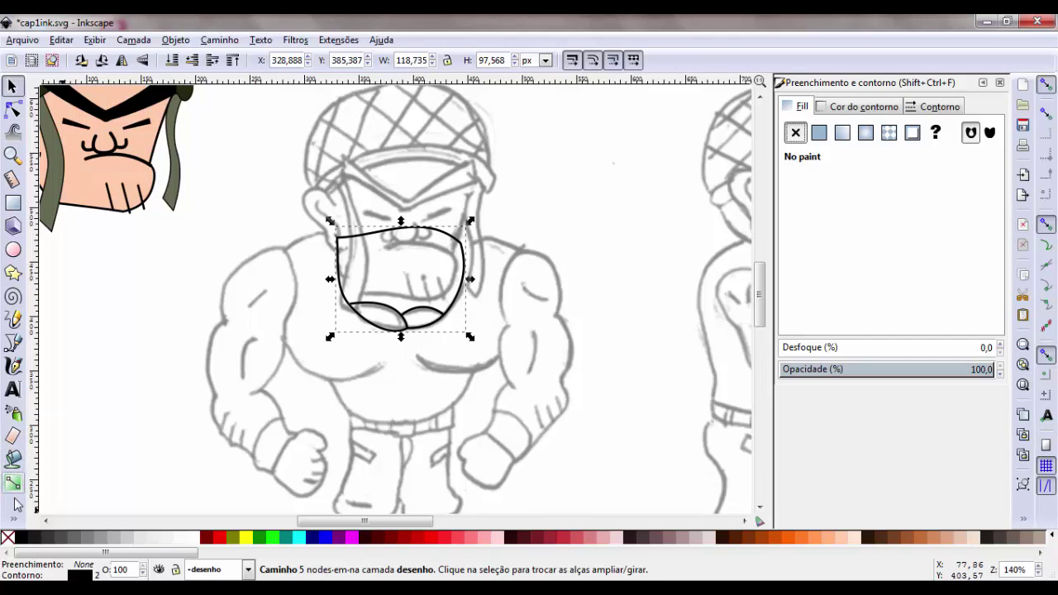
pyautogui.click(14, 460)
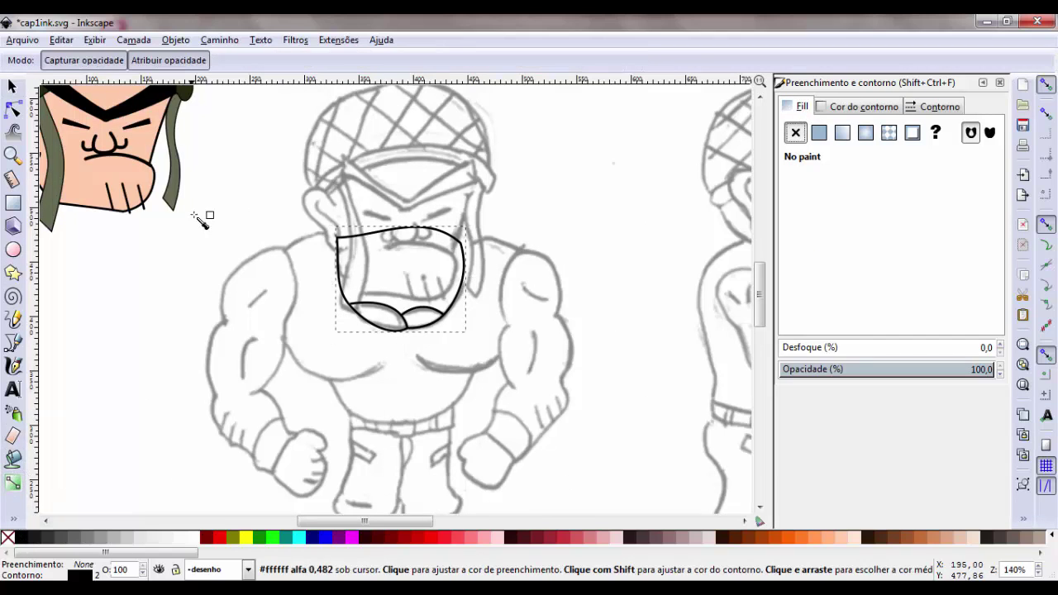
pyautogui.click(97, 171)
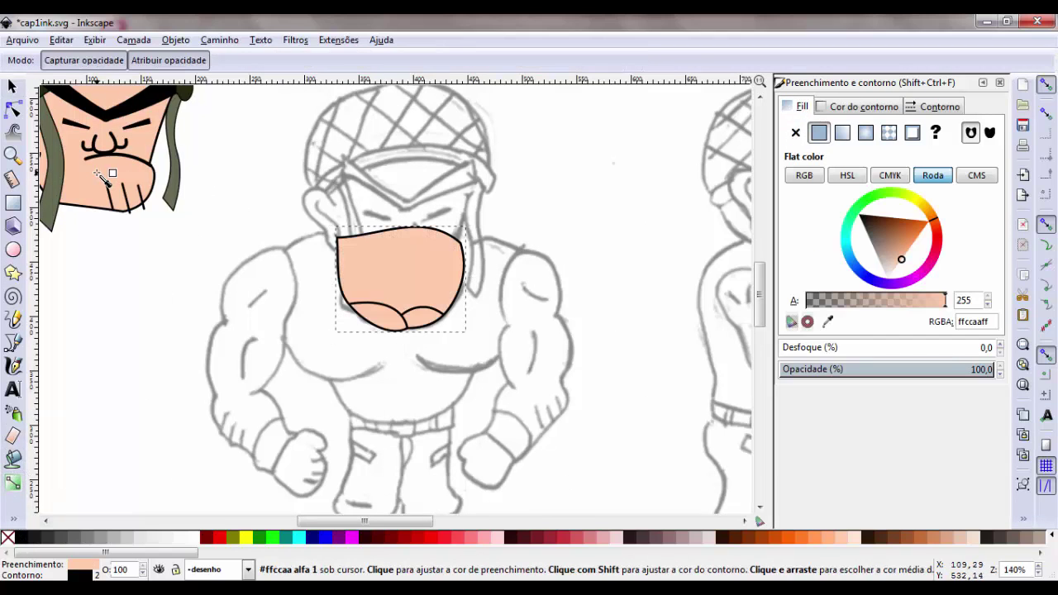
pyautogui.click(12, 86)
pyautogui.click(552, 276)
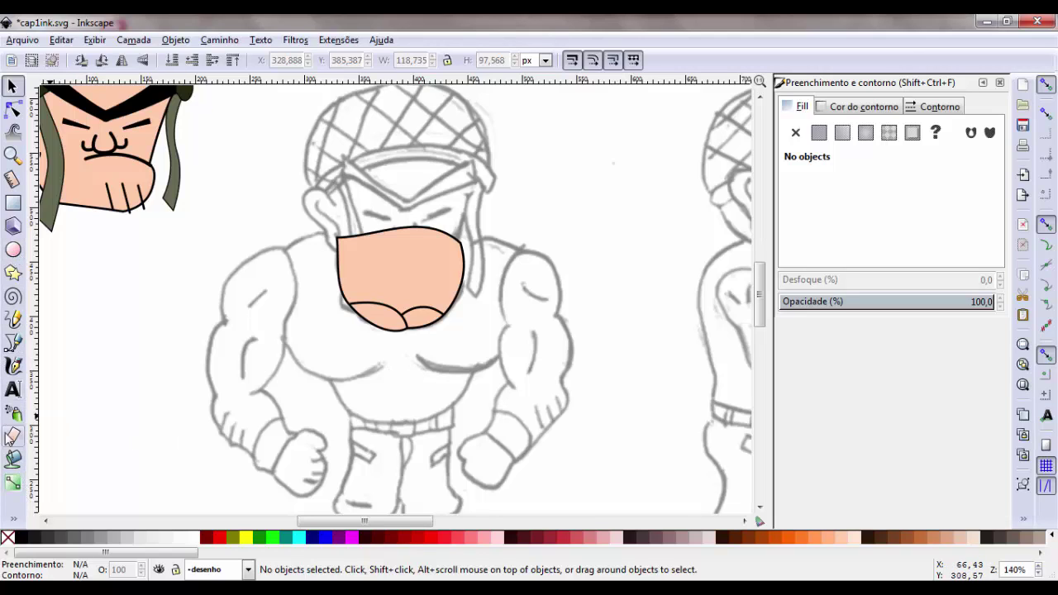
# - Trace a closed straight-edged torso outline around belly, shoulders and chest sides
pyautogui.click(12, 343)
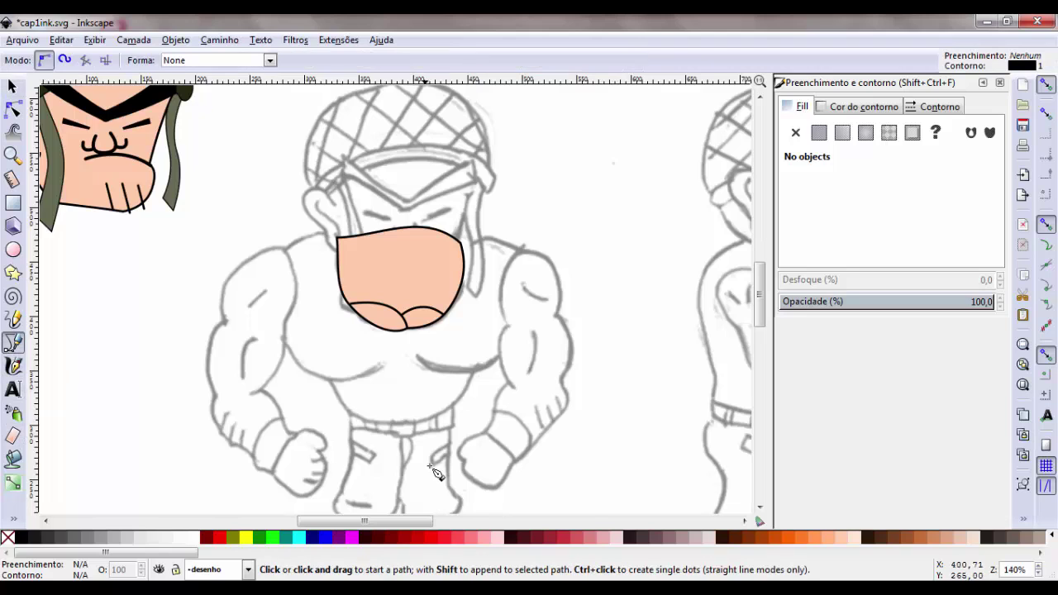
pyautogui.click(329, 380)
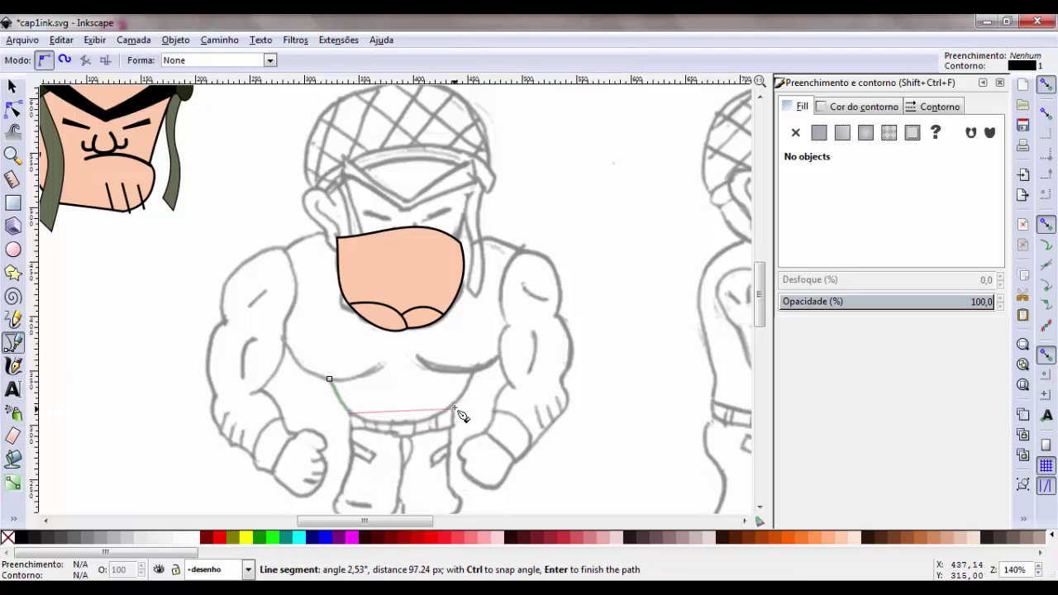
pyautogui.click(510, 353)
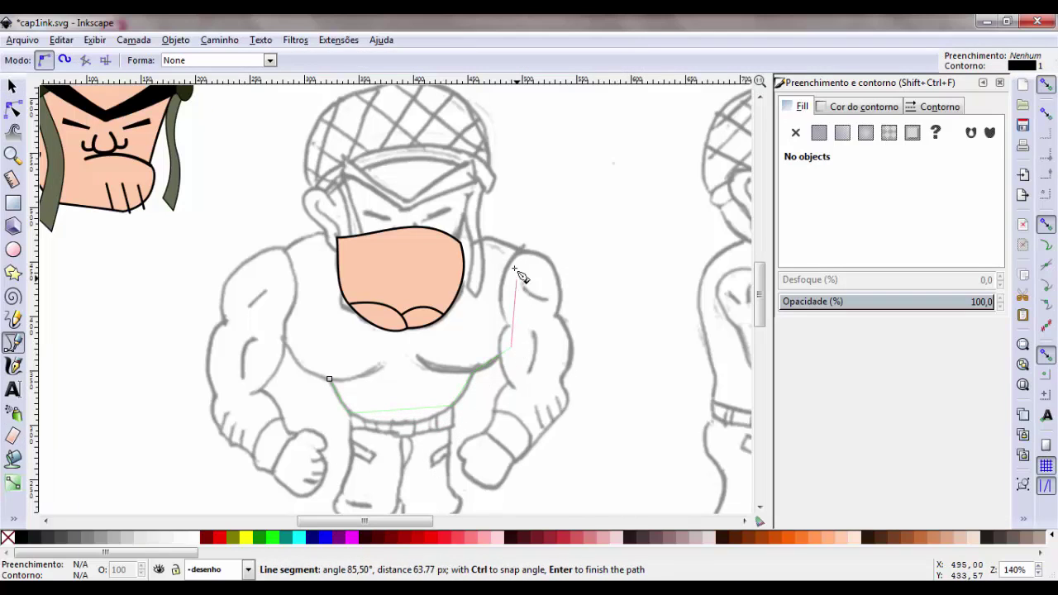
pyautogui.click(519, 247)
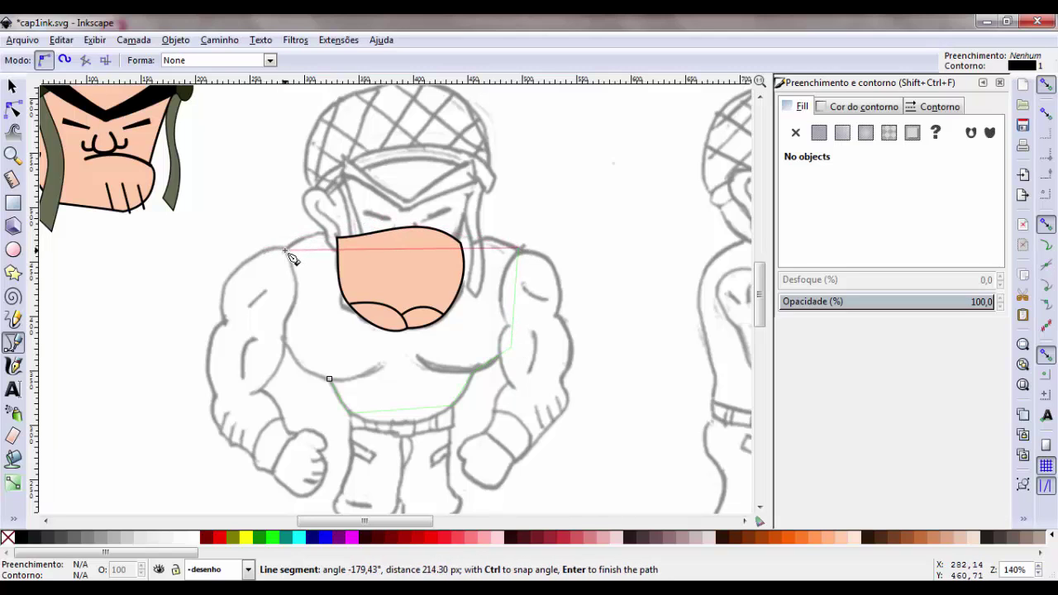
pyautogui.click(286, 250)
pyautogui.click(283, 339)
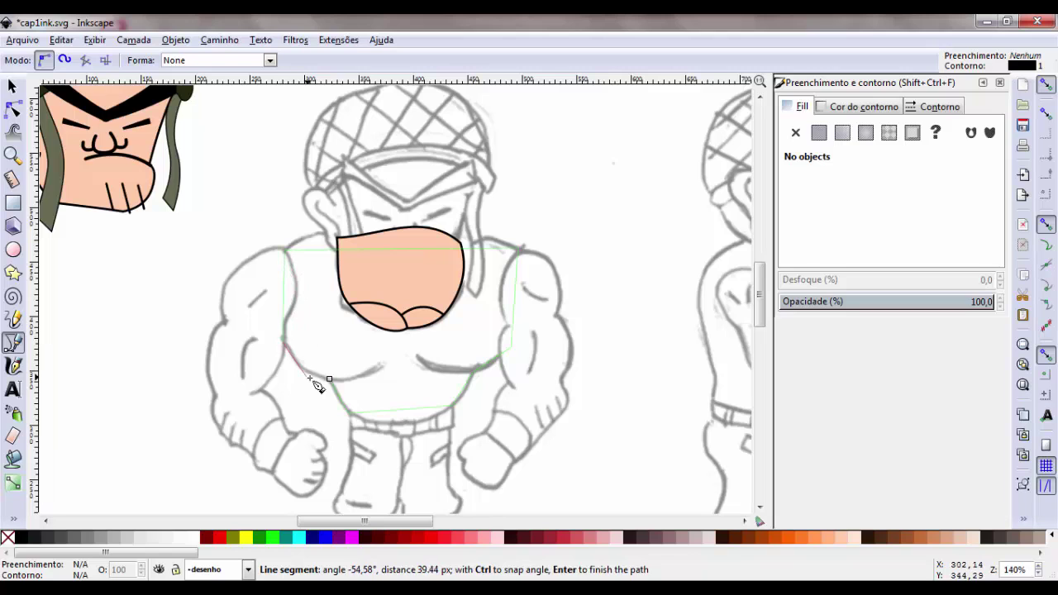
pyautogui.click(329, 381)
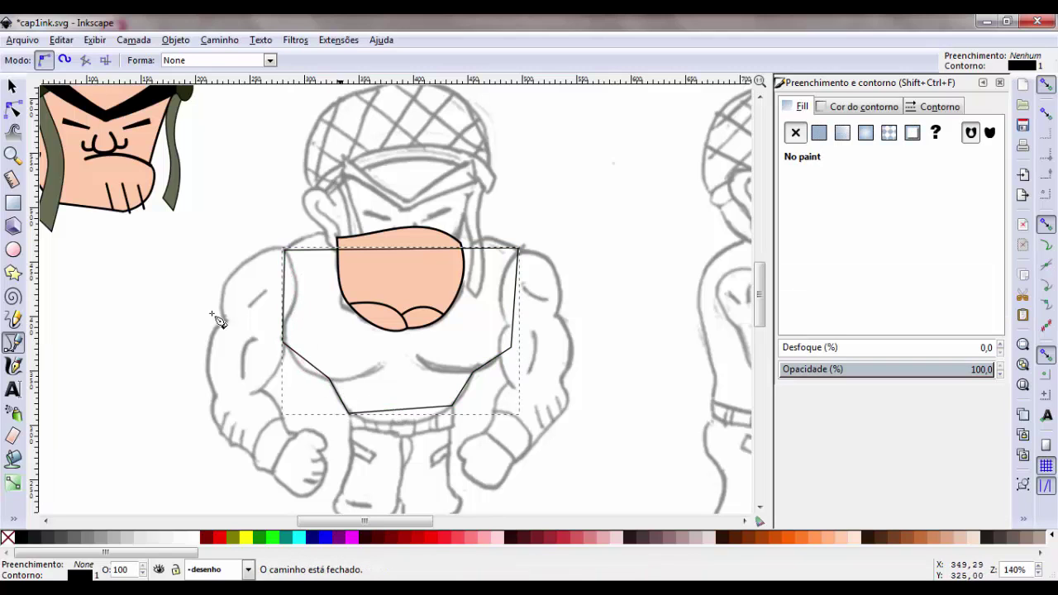
# - Bow the torso outline's sides, shoulder top, lower-left edge and waist into curves following the sketch
pyautogui.click(12, 86)
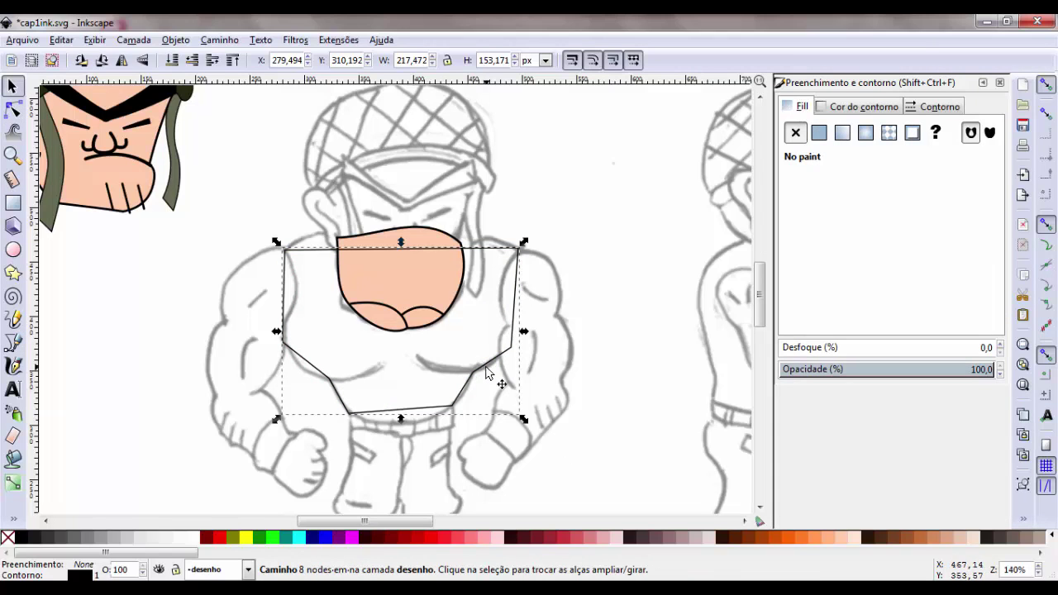
pyautogui.moveTo(486, 370); pyautogui.dragTo(489, 372)
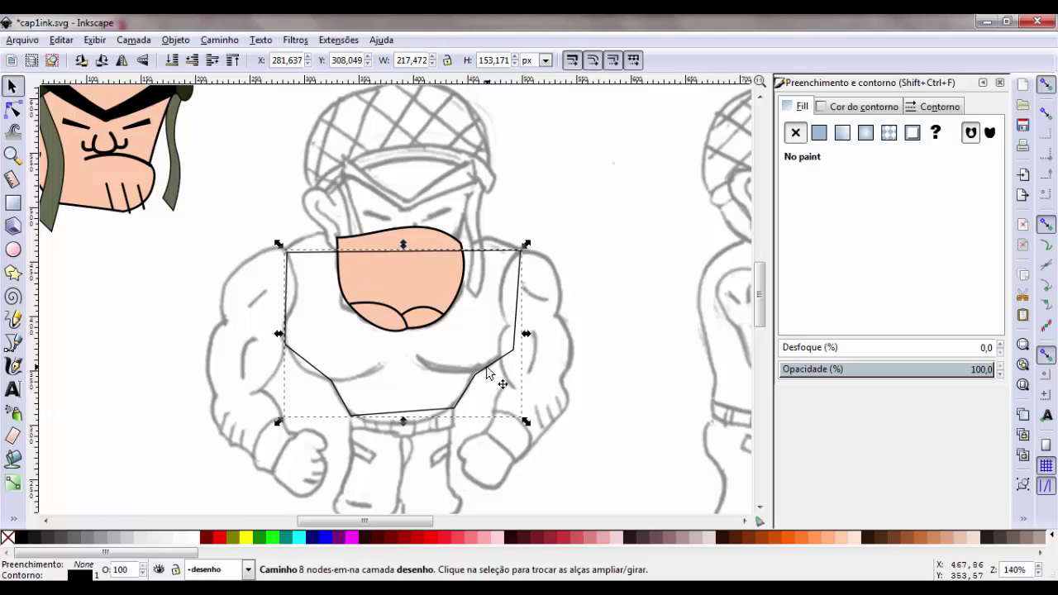
pyautogui.hotkey('ctrl', 'z')
pyautogui.press('n')
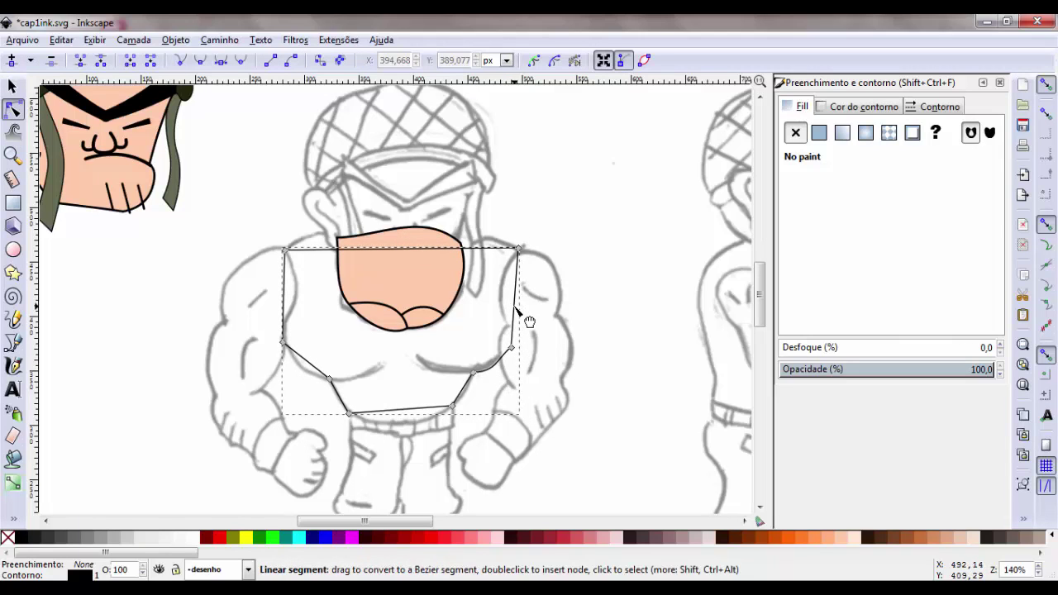
pyautogui.moveTo(514, 307); pyautogui.dragTo(529, 311)
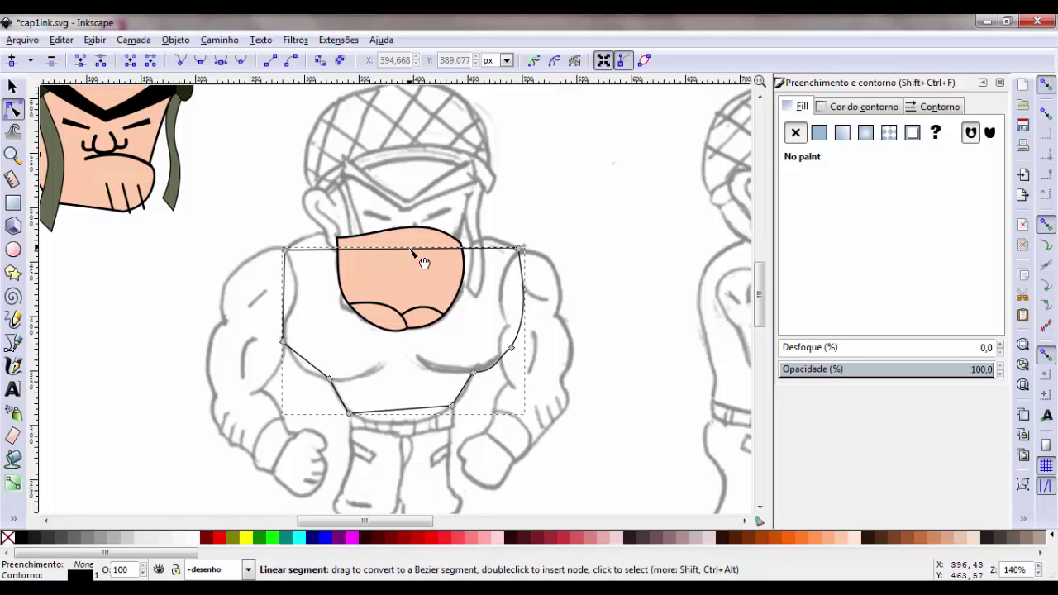
pyautogui.moveTo(412, 251); pyautogui.dragTo(413, 227)
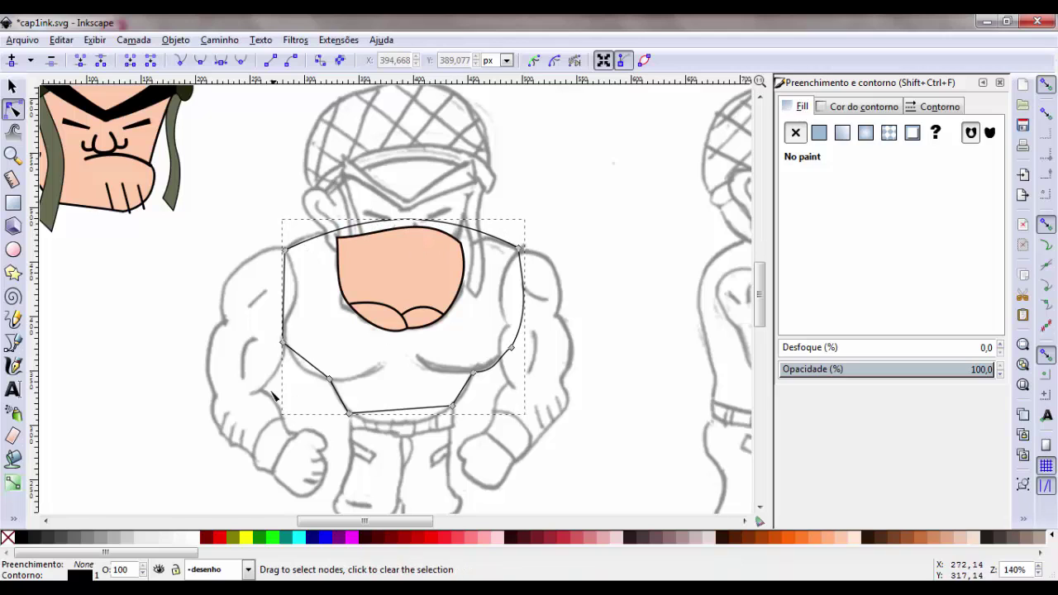
pyautogui.moveTo(284, 307); pyautogui.dragTo(275, 303)
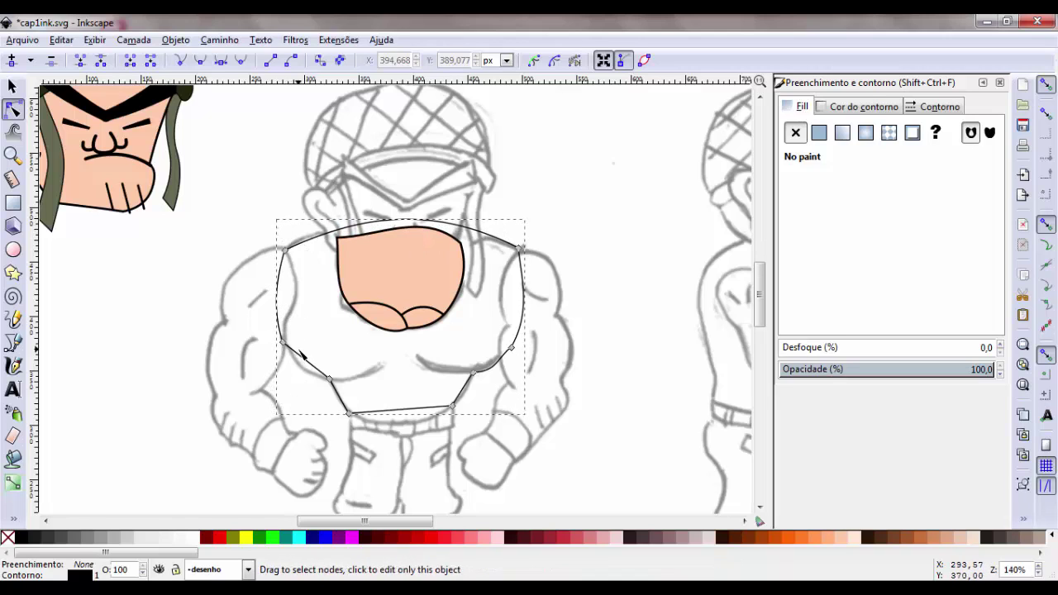
pyautogui.moveTo(313, 369); pyautogui.dragTo(319, 384)
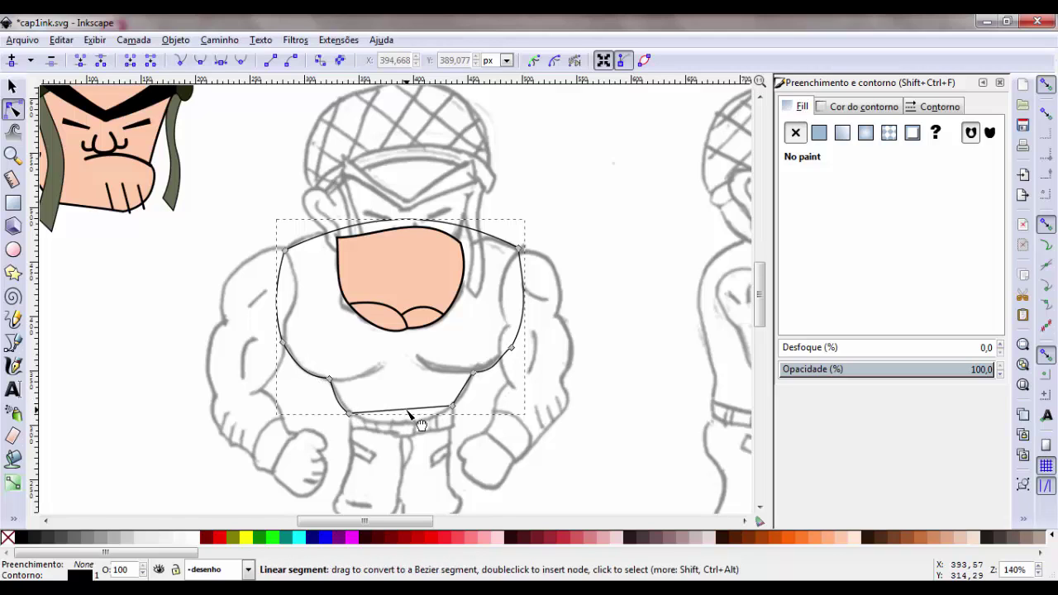
pyautogui.moveTo(408, 414); pyautogui.dragTo(418, 427)
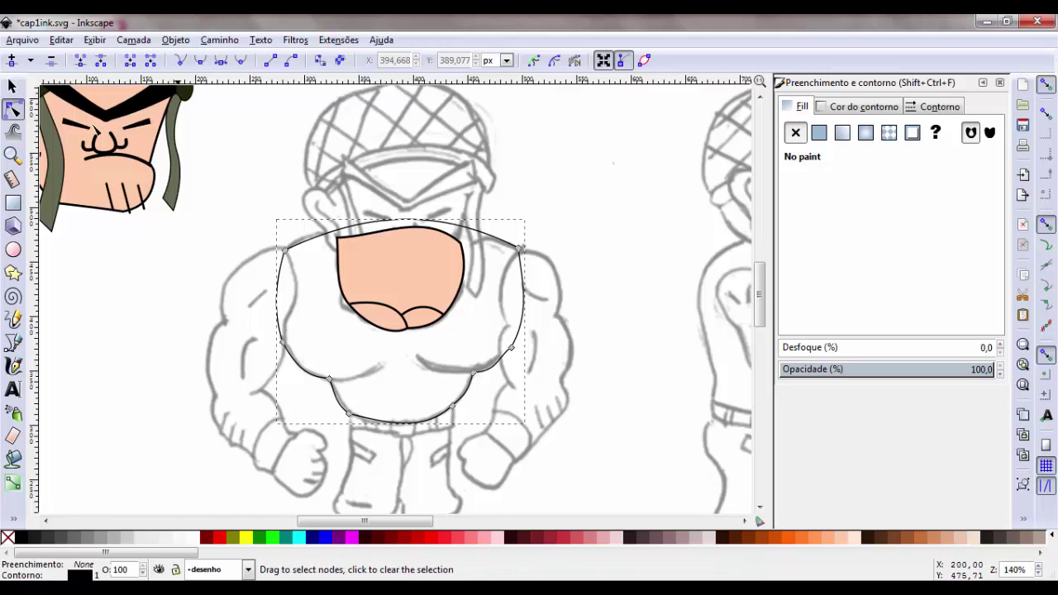
# - Give the torso outline a 2 px stroke width
pyautogui.press('s')
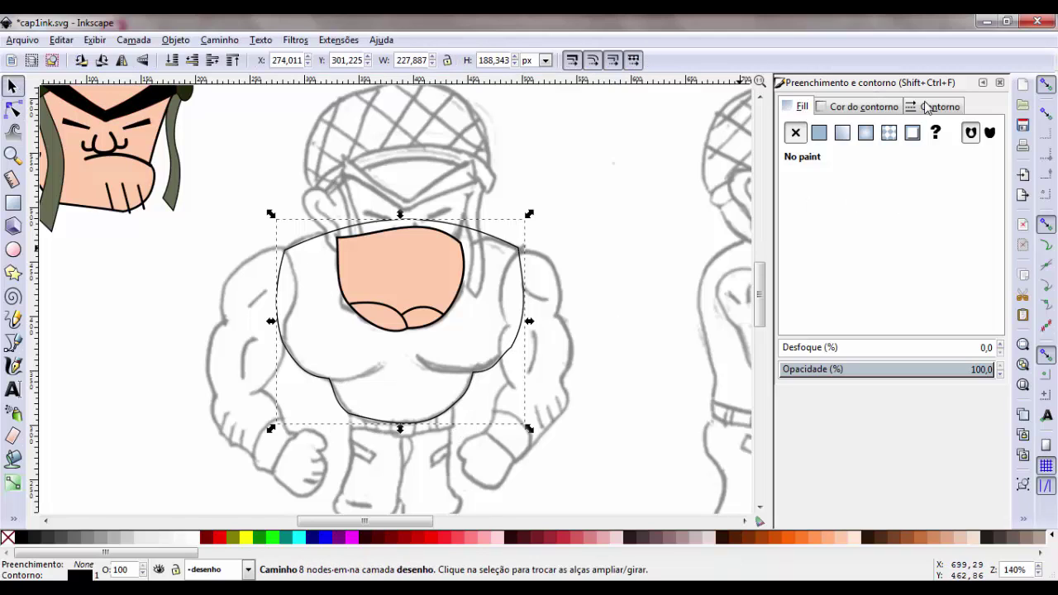
pyautogui.click(935, 106)
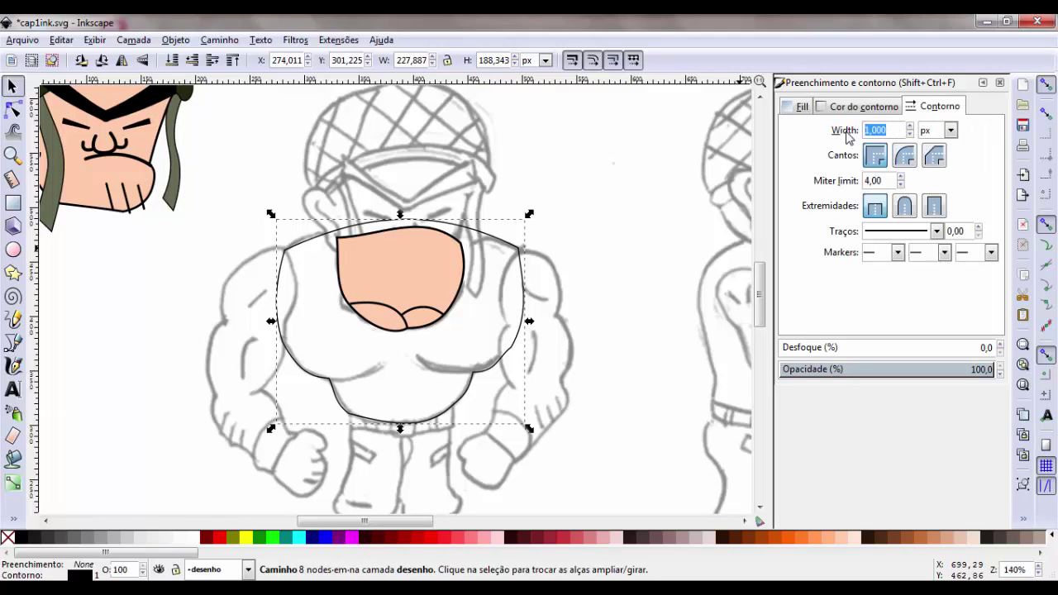
pyautogui.write('2,000')
pyautogui.press('Return')
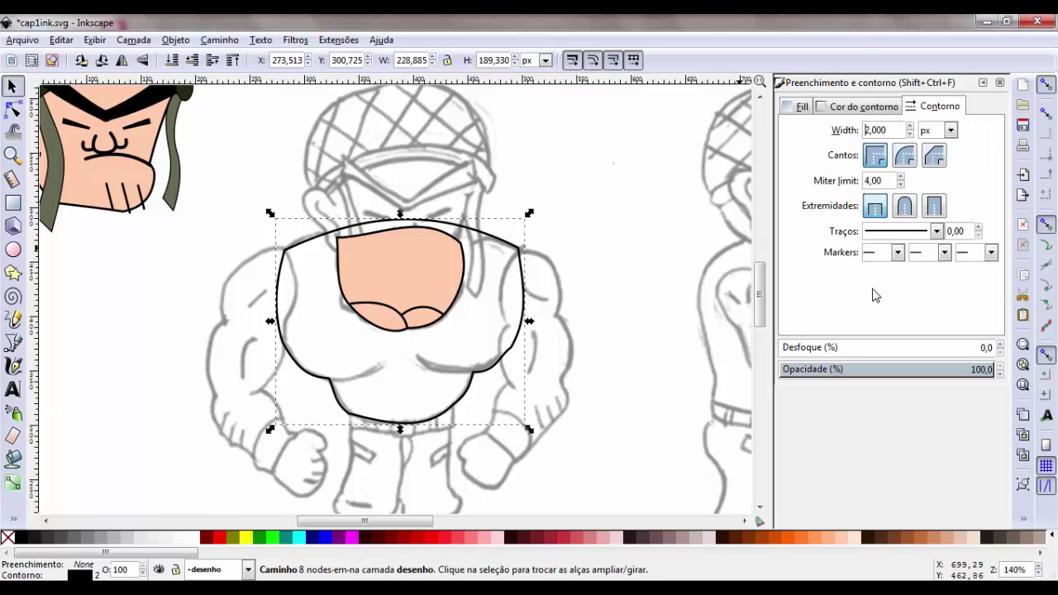
pyautogui.click(614, 461)
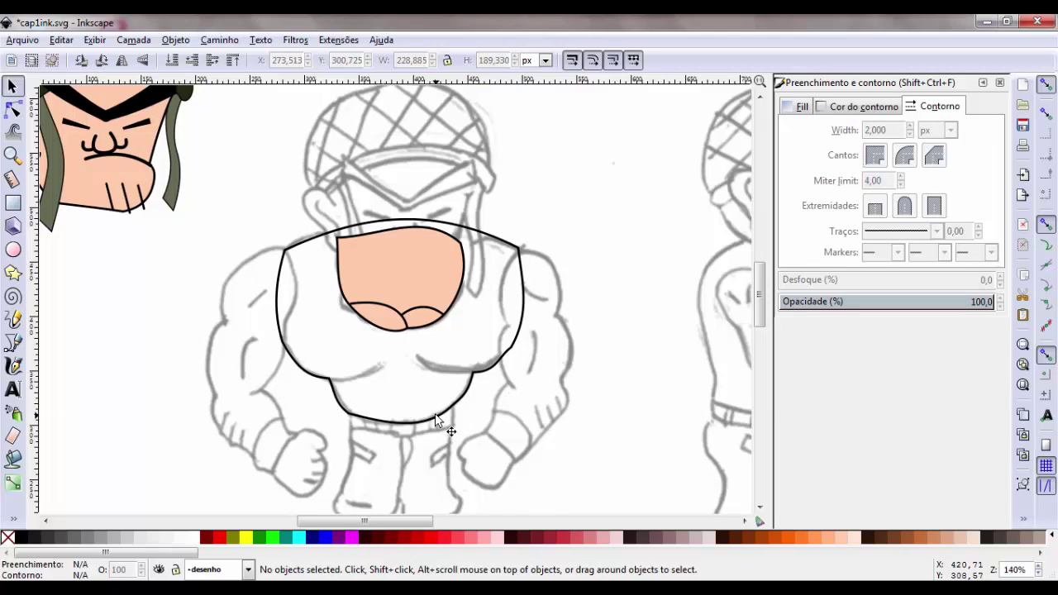
# - Draw a 2 px curved line under the left pectoral muscle
pyautogui.keyDown('ctrl'); pyautogui.scroll(2, 435, 413); pyautogui.keyUp('ctrl')
pyautogui.scroll(-3, 436, 418)
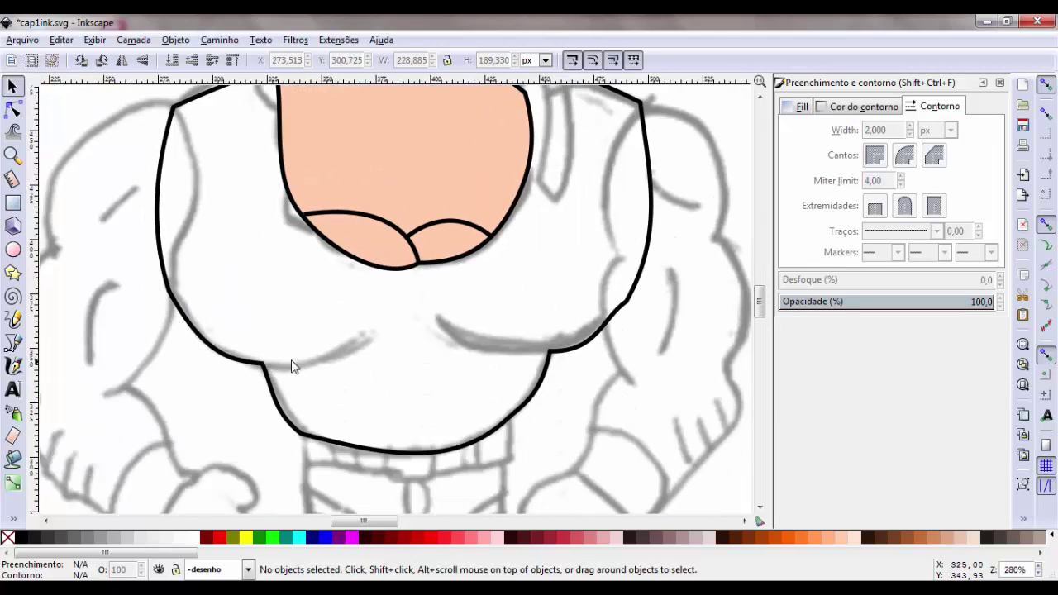
pyautogui.click(13, 344)
pyautogui.click(262, 364)
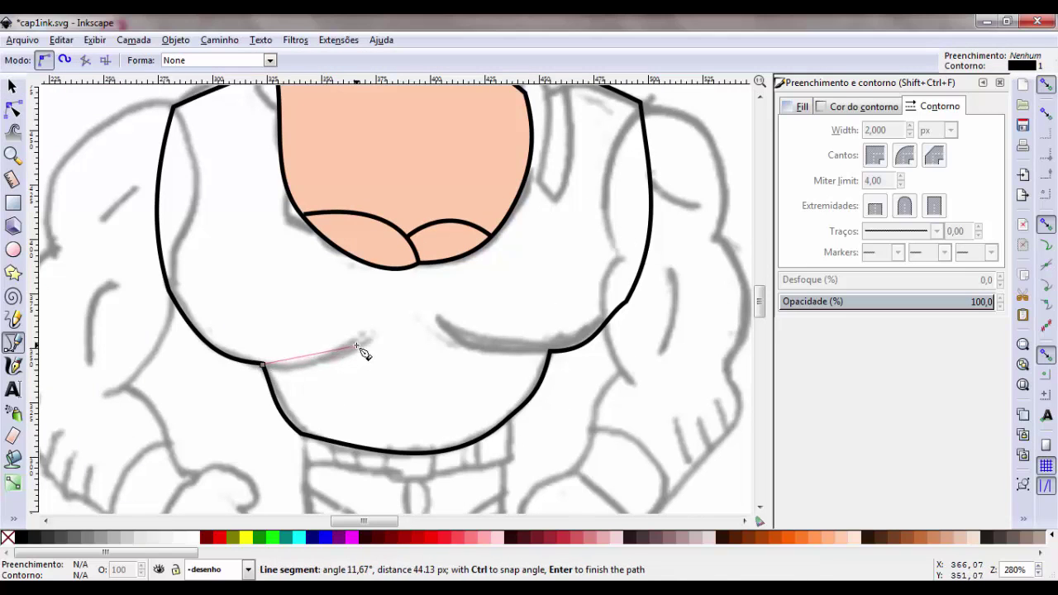
pyautogui.moveTo(357, 346); pyautogui.dragTo(405, 321)
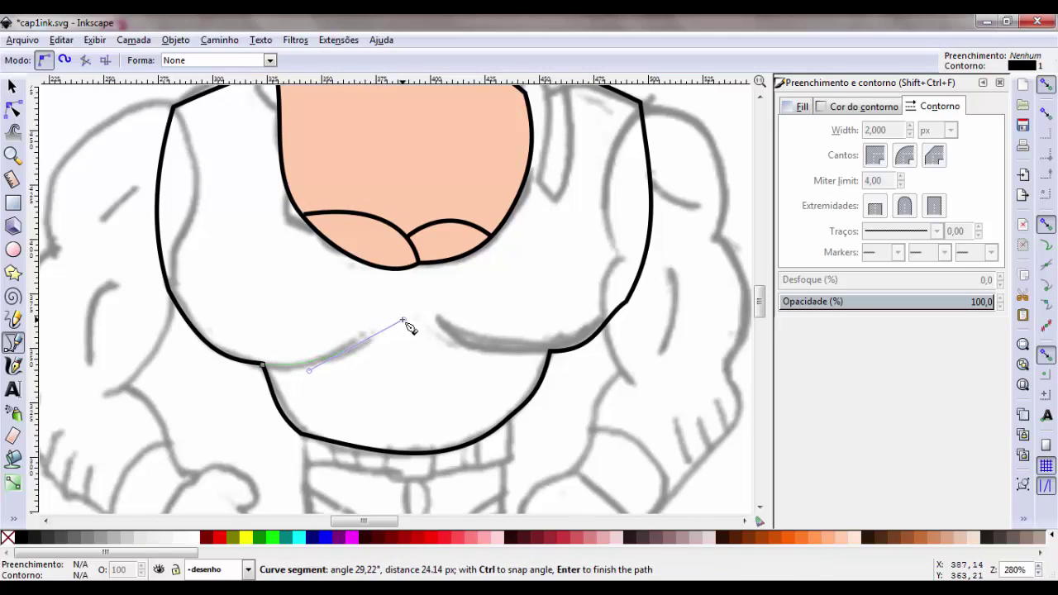
pyautogui.press('Return')
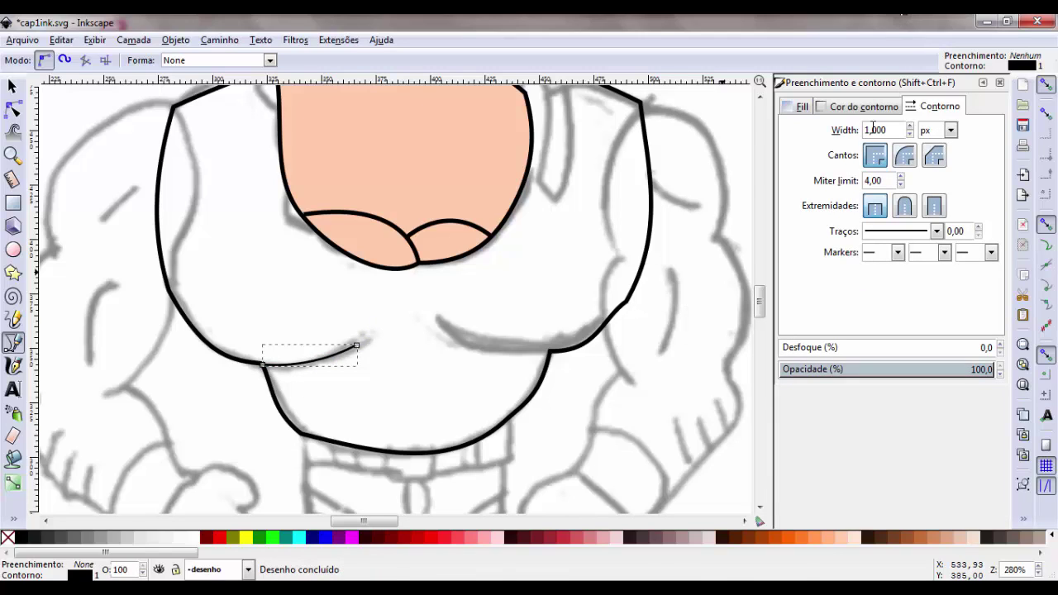
pyautogui.moveTo(892, 130); pyautogui.dragTo(847, 132)
pyautogui.write('2')
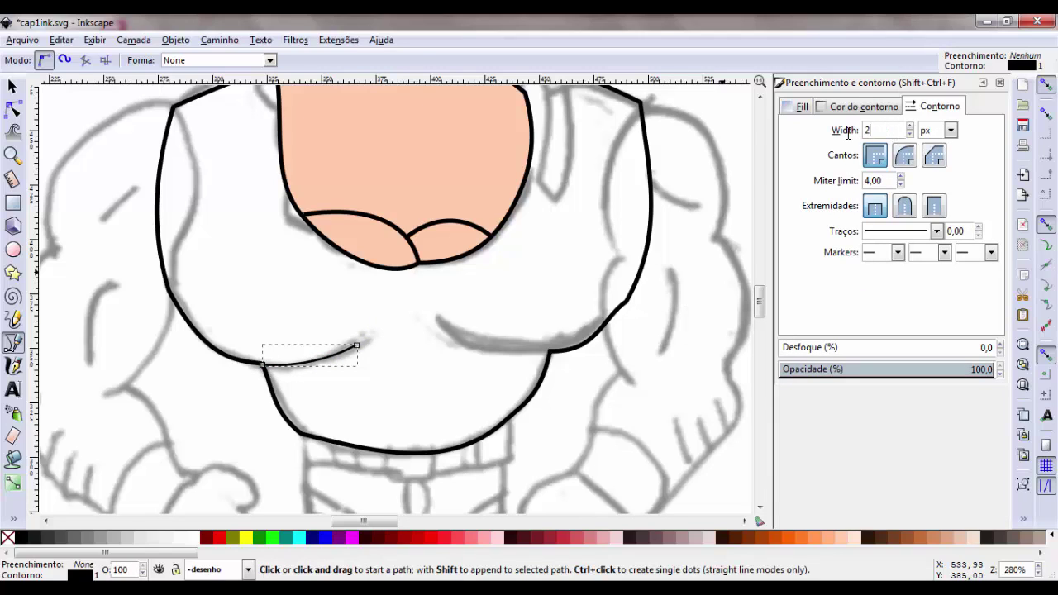
pyautogui.press('Return')
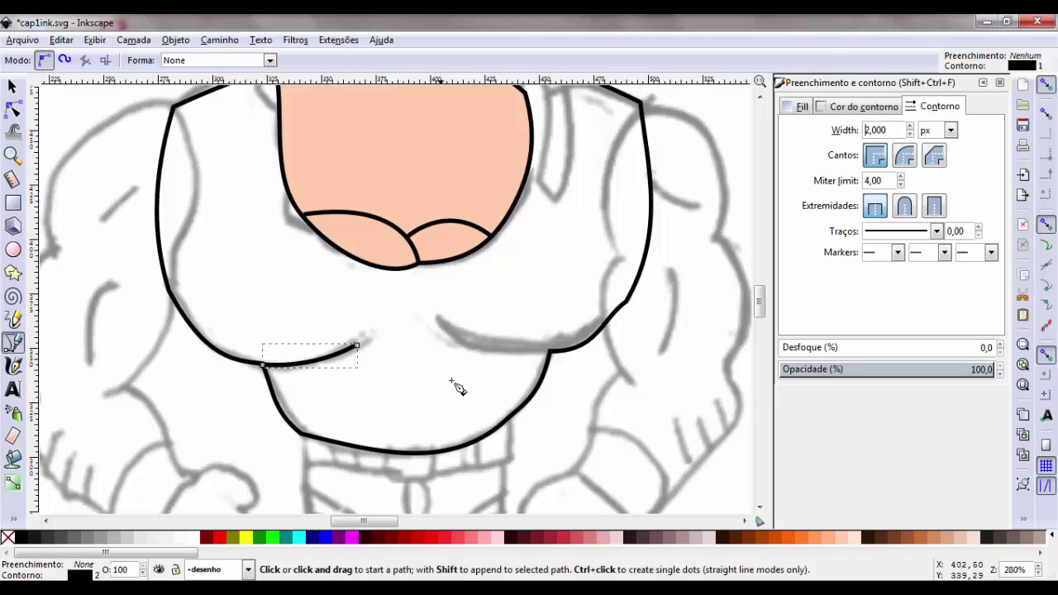
# - Move a copy of the chest curve right and rotate it under the right pec
pyautogui.click(12, 86)
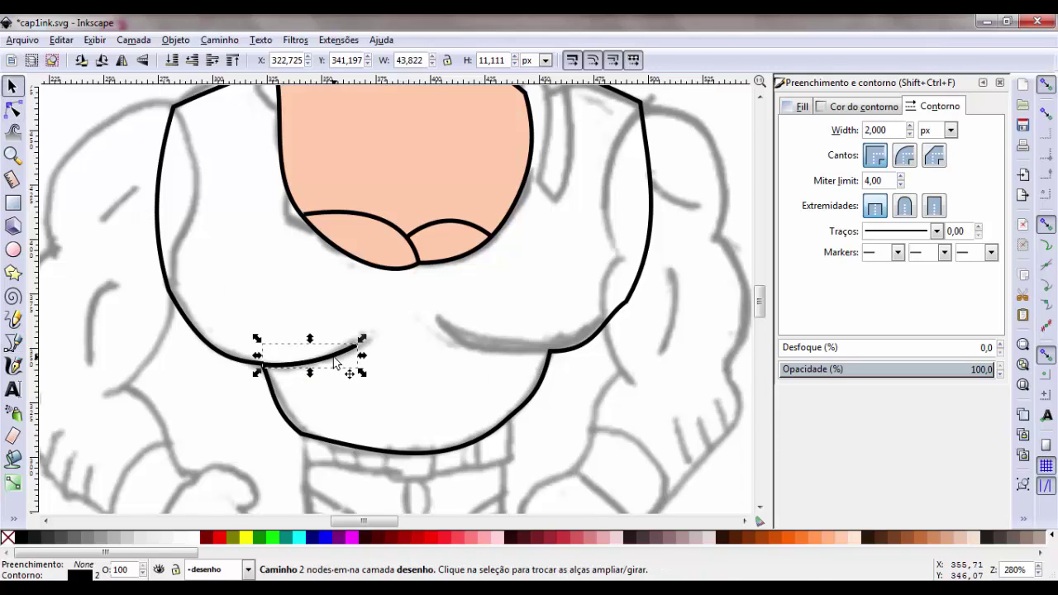
pyautogui.moveTo(333, 359); pyautogui.dragTo(531, 367)
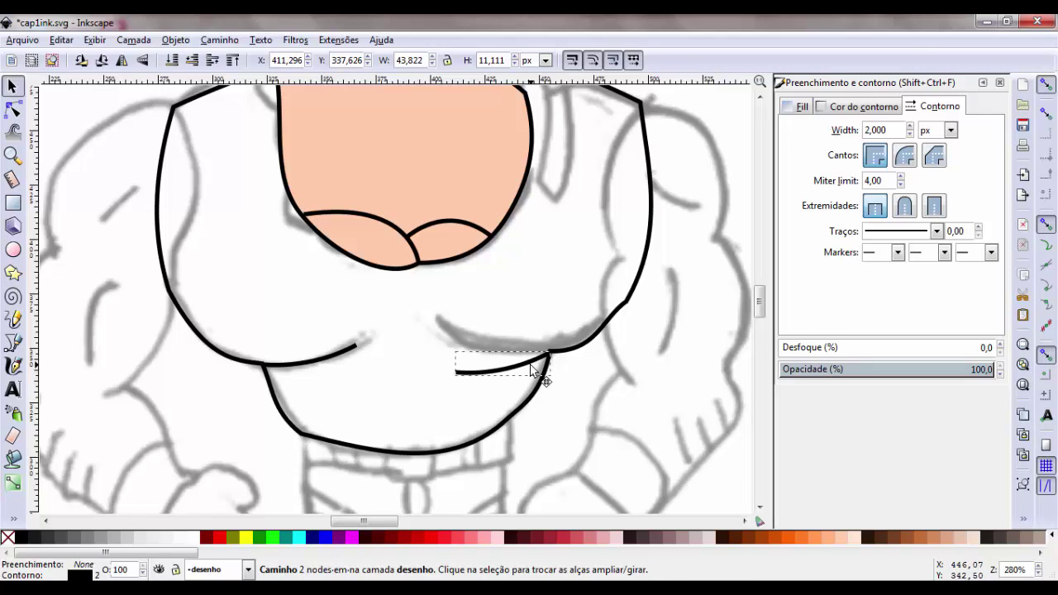
pyautogui.click(531, 367)
pyautogui.moveTo(452, 378)
pyautogui.mouseDown()
pyautogui.moveTo(441, 375)
pyautogui.moveTo(447, 364)
pyautogui.moveTo(508, 352)
pyautogui.mouseUp()
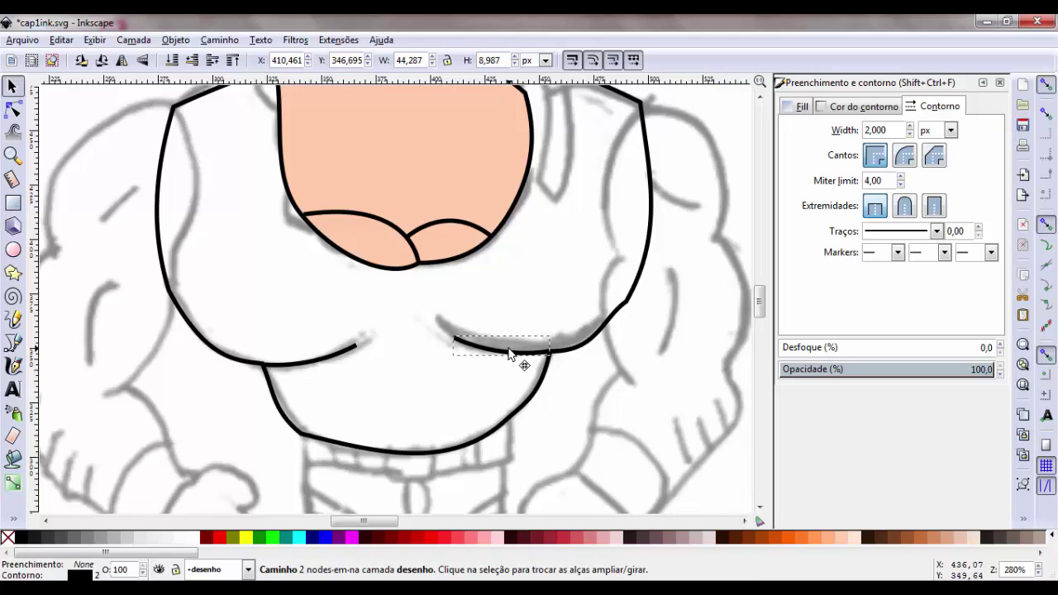
pyautogui.click(567, 379)
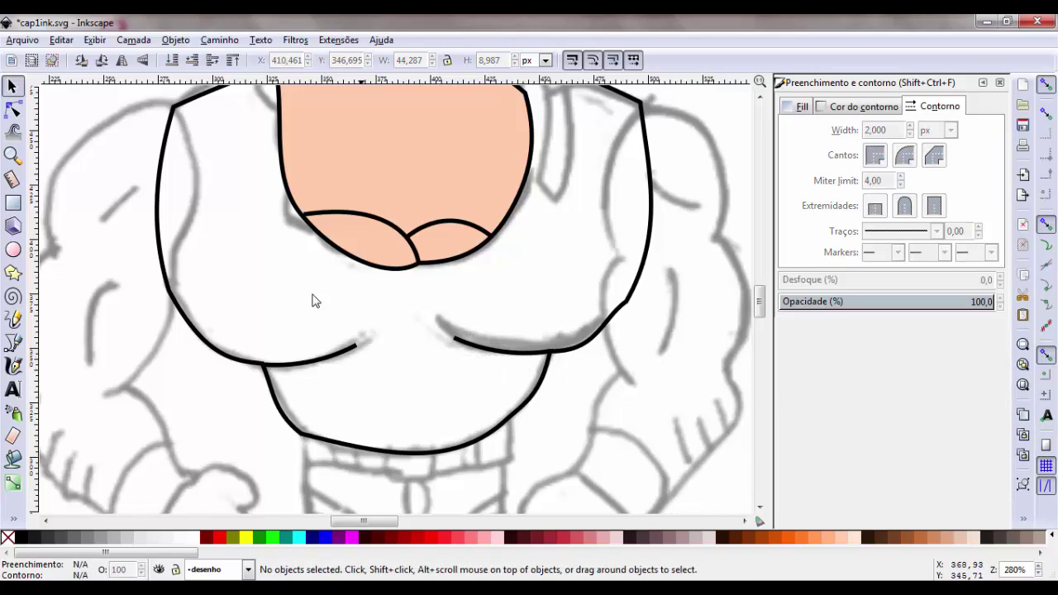
# - Fill the torso with 30% light gray and lower it beneath the chin shape
pyautogui.click(406, 455)
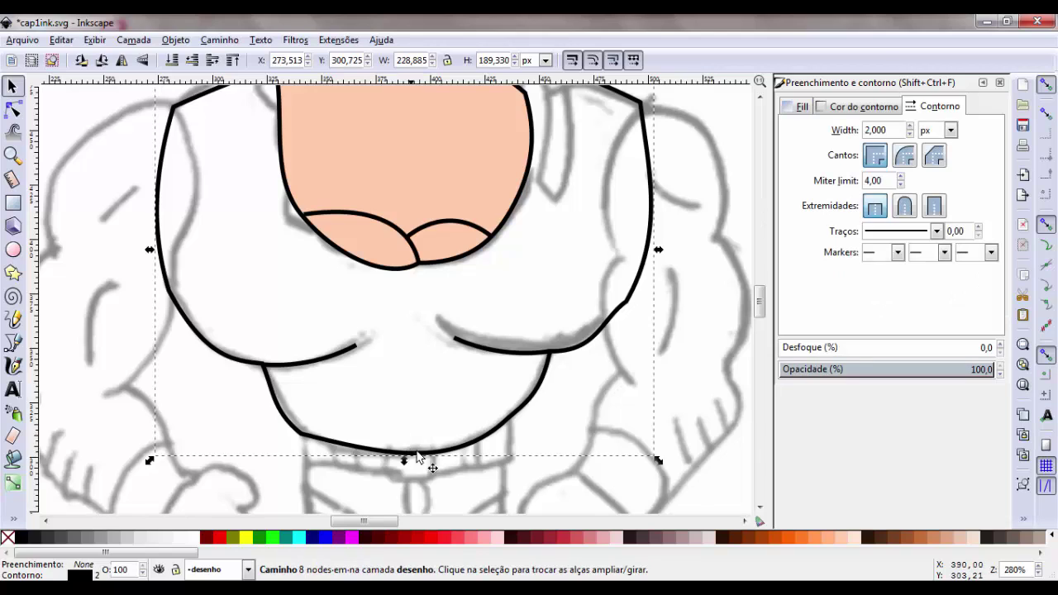
pyautogui.click(130, 541)
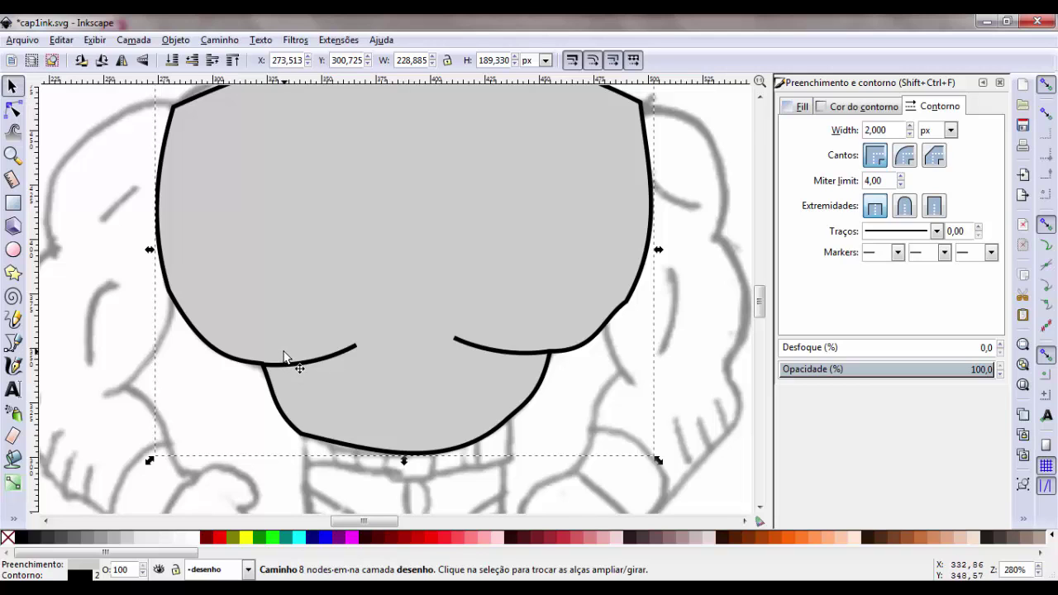
pyautogui.press('-')
pyautogui.press('-')
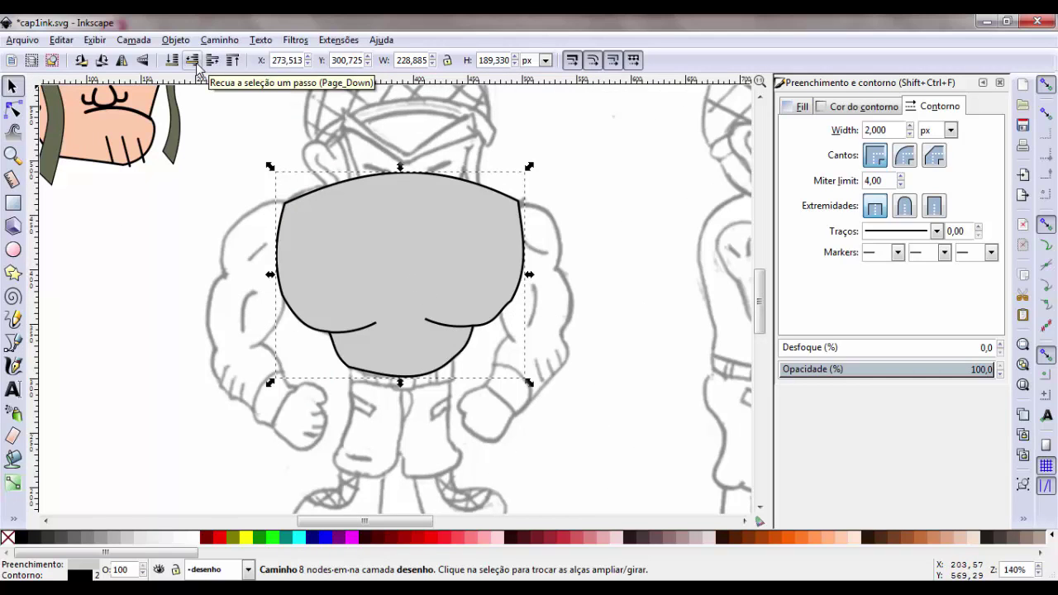
pyautogui.click(195, 63)
pyautogui.click(195, 63)
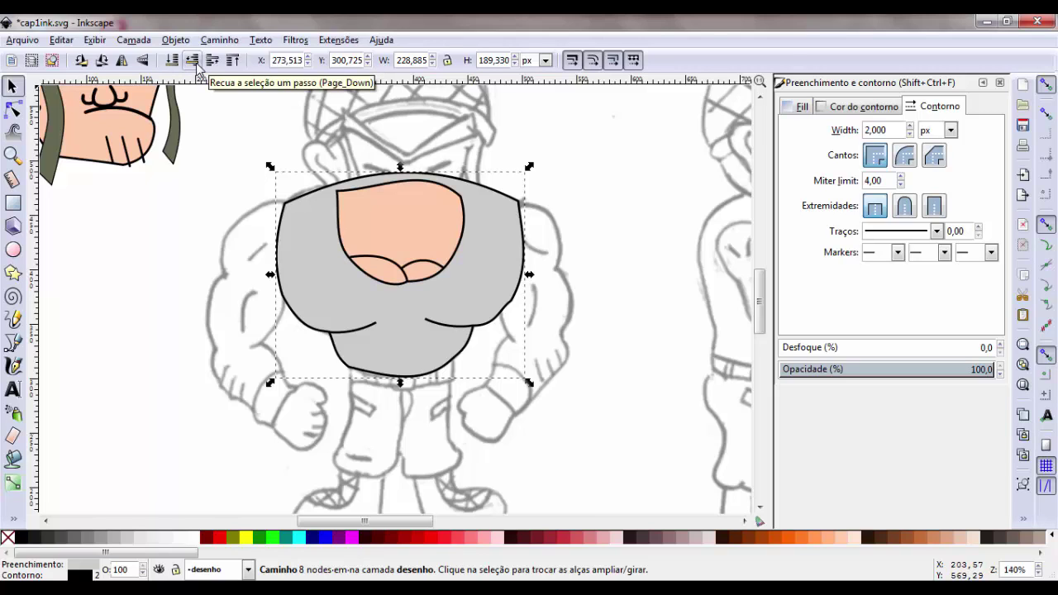
pyautogui.click(654, 276)
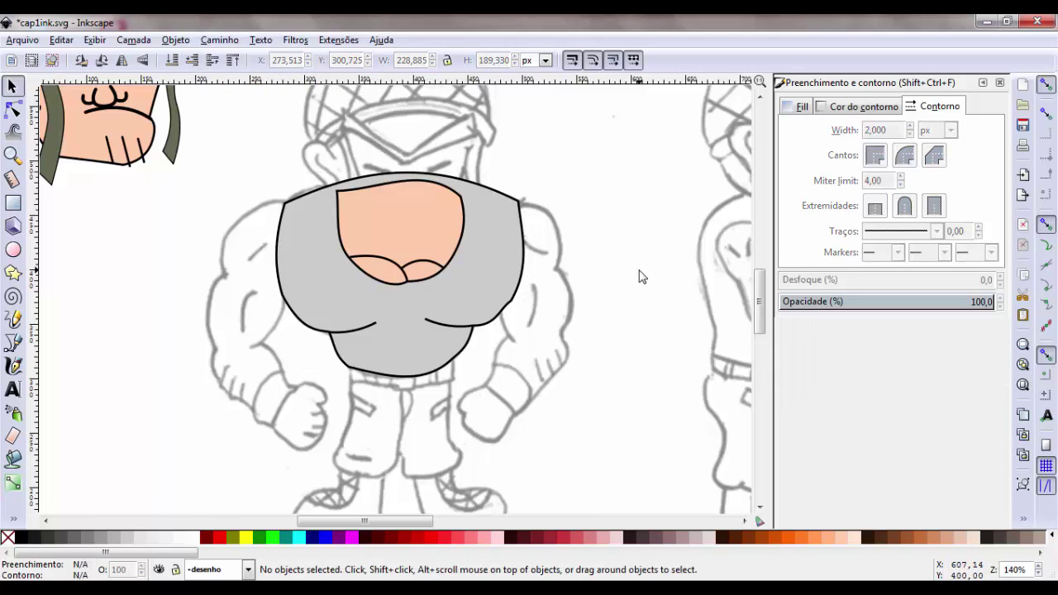
# - Rubber-band select the six shirt pieces and group them
pyautogui.moveTo(600, 150); pyautogui.dragTo(245, 411)
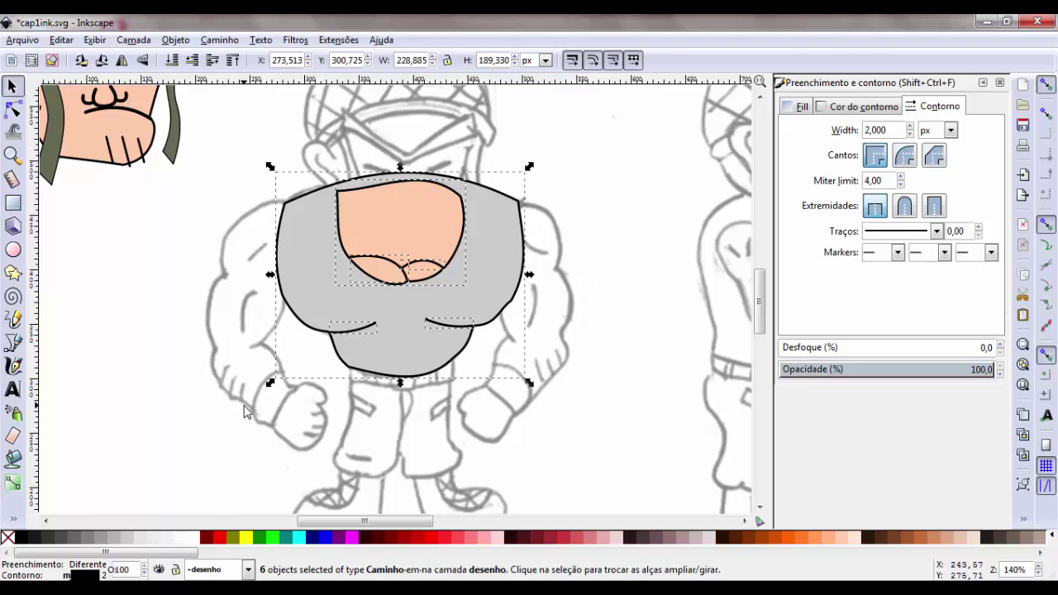
pyautogui.press('ctrl')
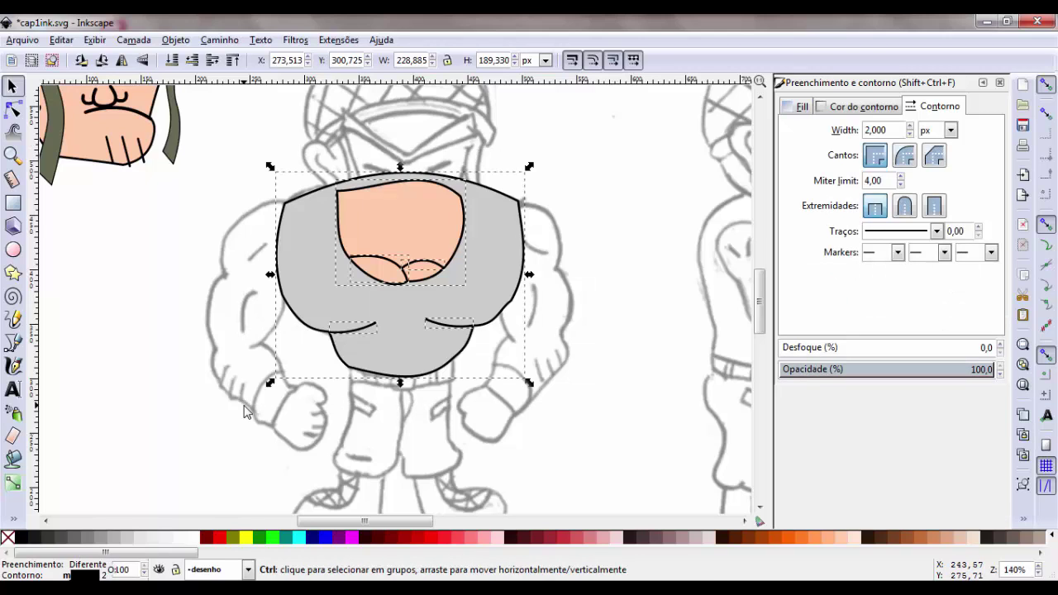
pyautogui.hotkey('ctrl', 'g')
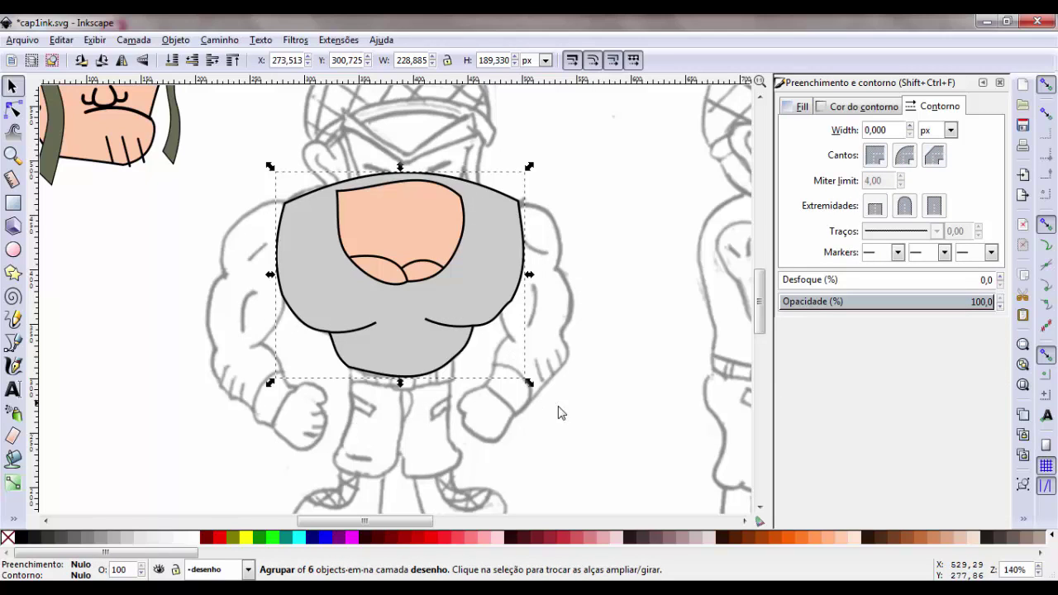
pyautogui.click(590, 418)
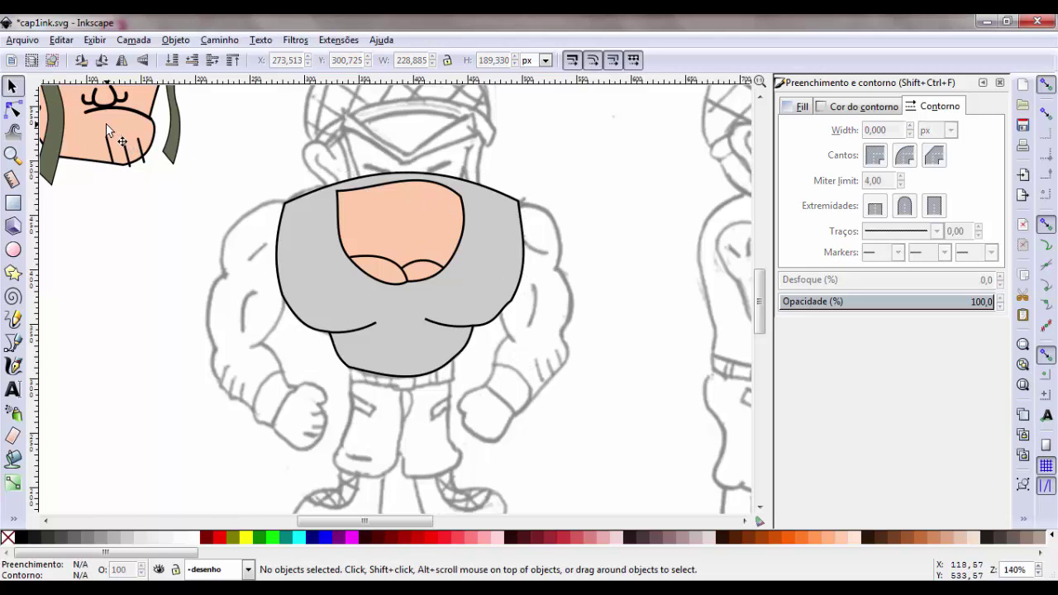
# - Move the coloured head from the corner onto the body and raise it to the top
pyautogui.moveTo(106, 123)
pyautogui.mouseDown()
pyautogui.moveTo(413, 192)
pyautogui.moveTo(416, 228)
pyautogui.mouseUp()
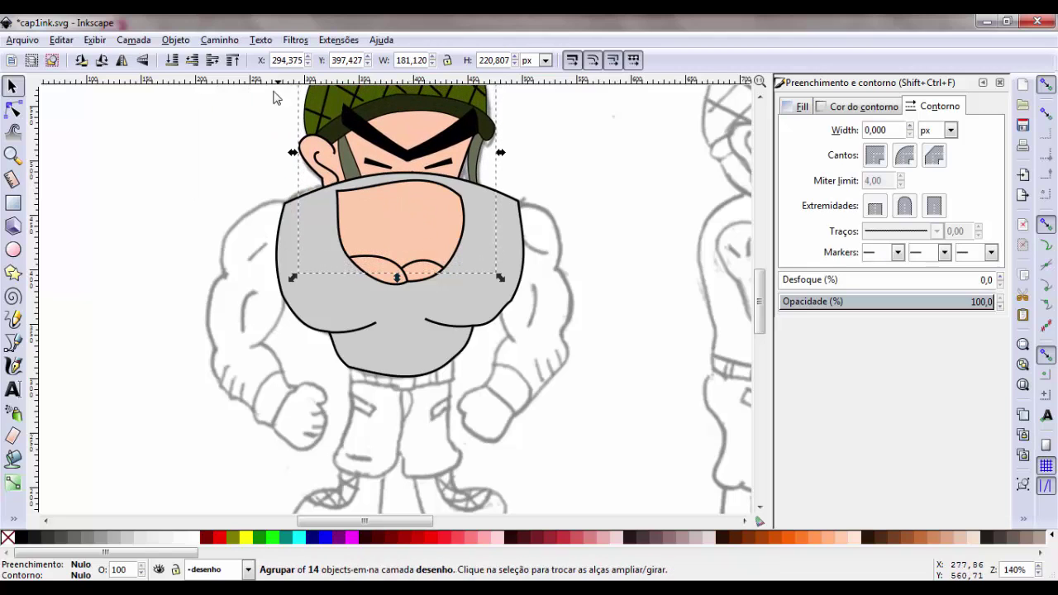
pyautogui.click(213, 60)
pyautogui.click(620, 291)
pyautogui.scroll(2, 486, 437)
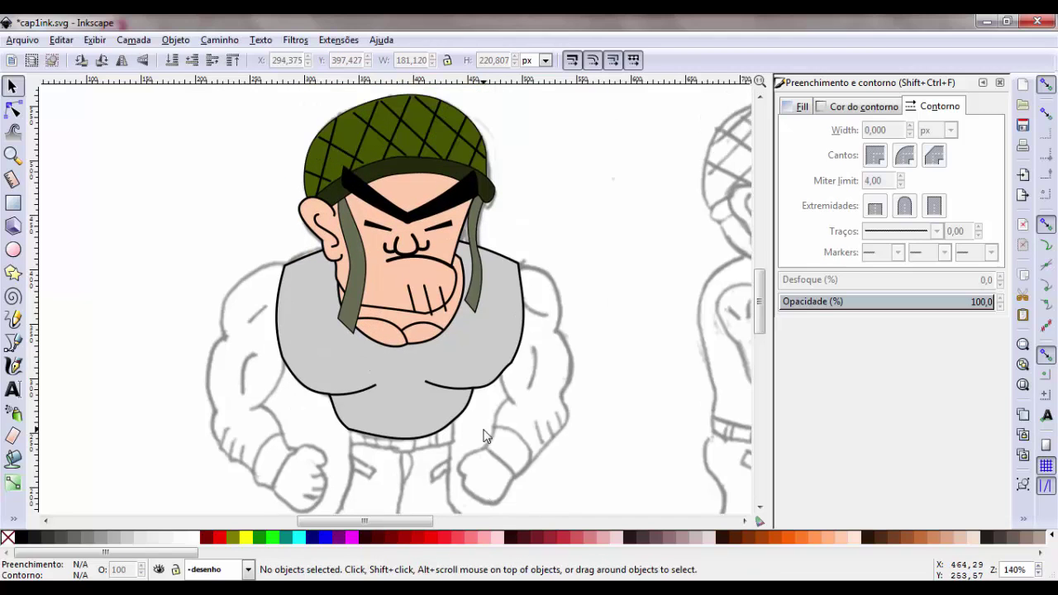
pyautogui.scroll(-3, 486, 437)
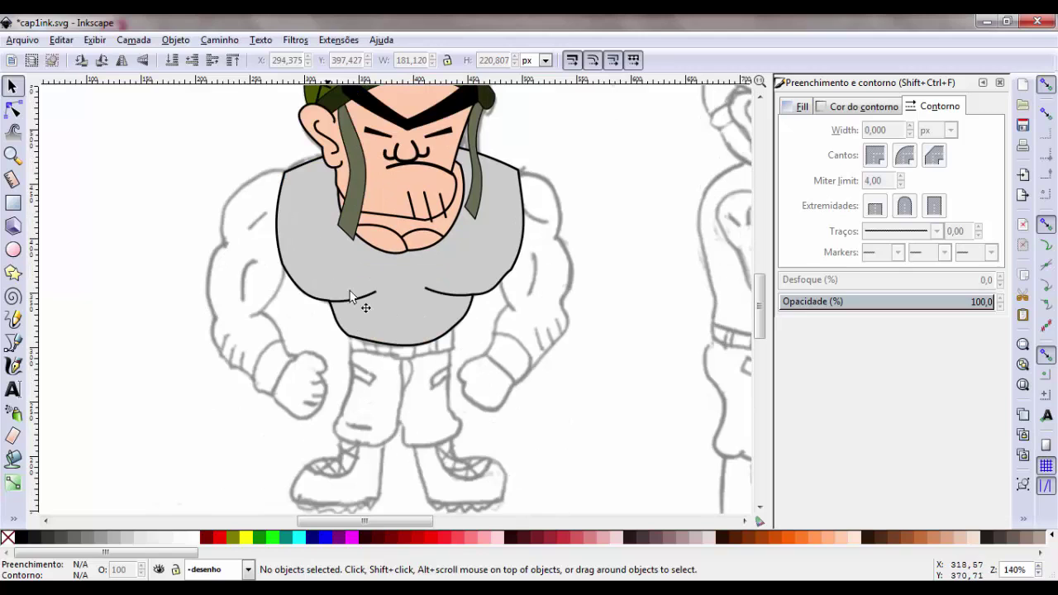
# - Set the gray shirt group's opacity to 70, then zoom to 280% near the left arm
pyautogui.click(426, 320)
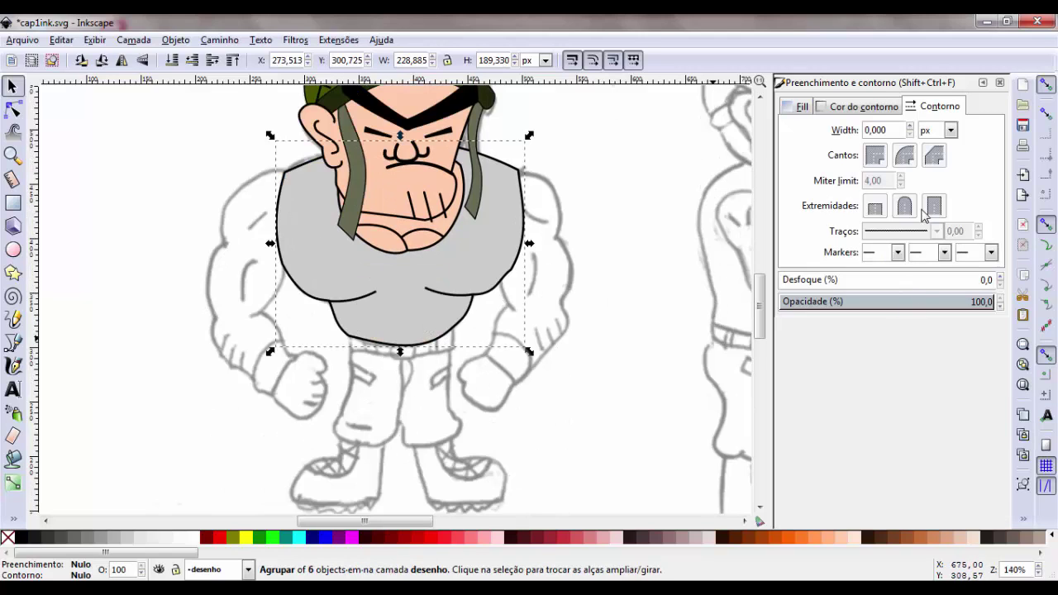
pyautogui.click(802, 108)
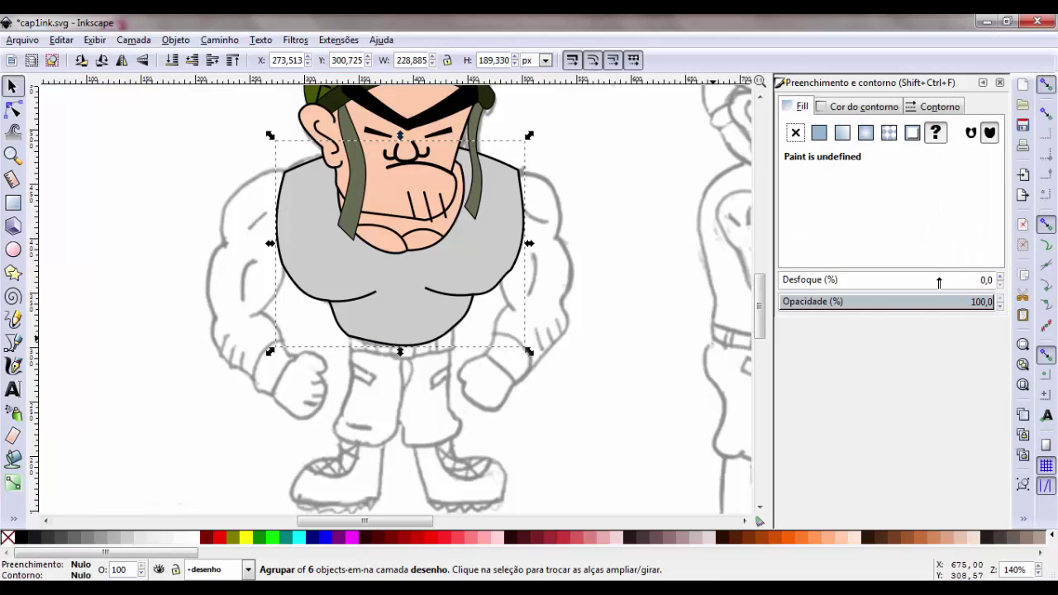
pyautogui.doubleClick(982, 303)
pyautogui.write('70')
pyautogui.press('Return')
pyautogui.click(659, 427)
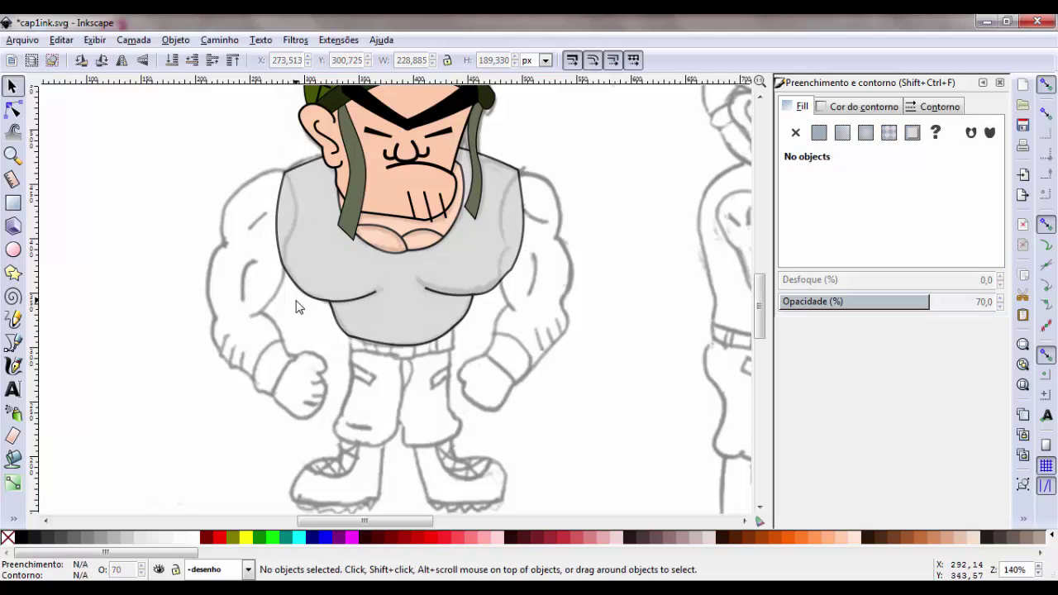
pyautogui.press('+')
pyautogui.press('+')
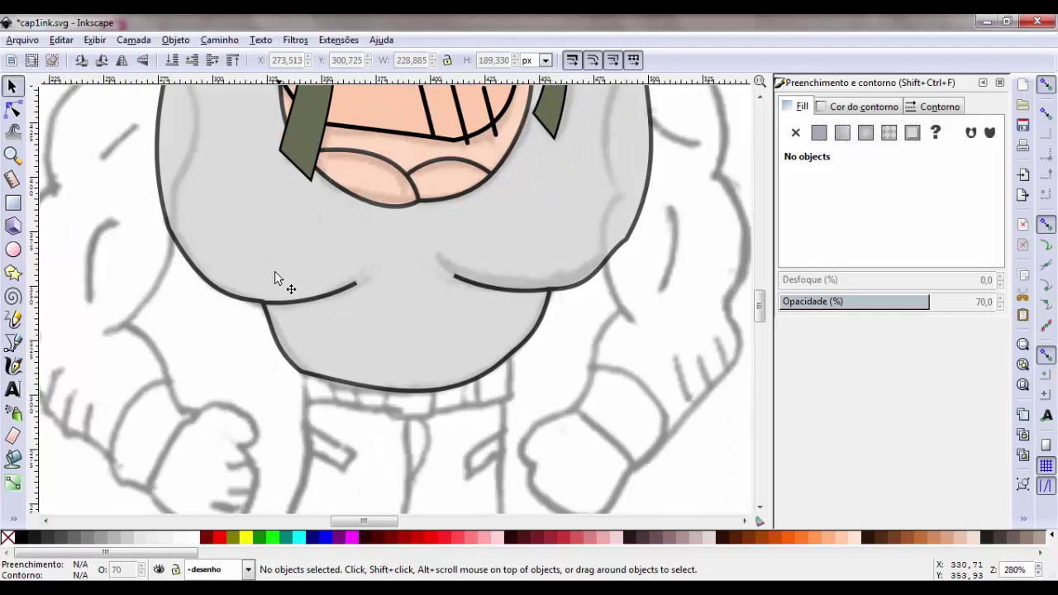
pyautogui.moveTo(275, 279); pyautogui.dragTo(491, 308)
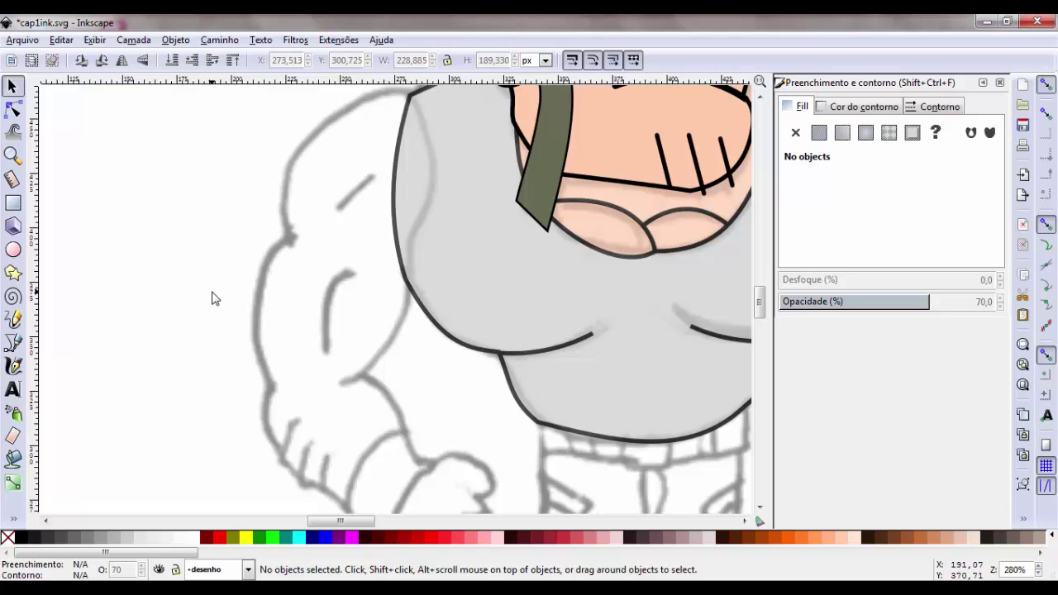
pyautogui.scroll(2, 211, 298)
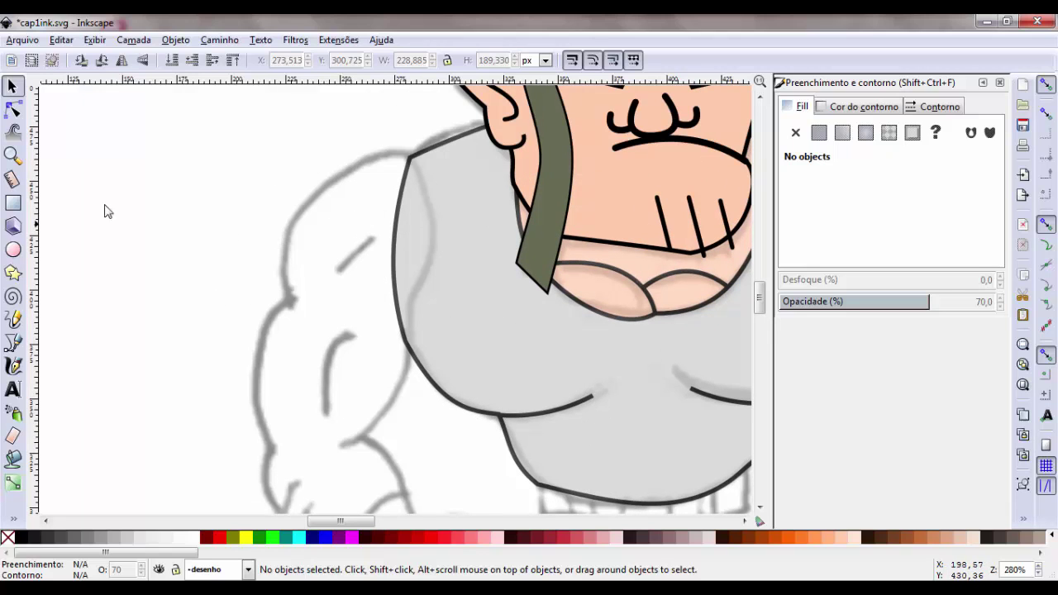
# - Trace the left arm's inner edge with the Bezier pen, from shoulder down to the forearm
pyautogui.click(12, 343)
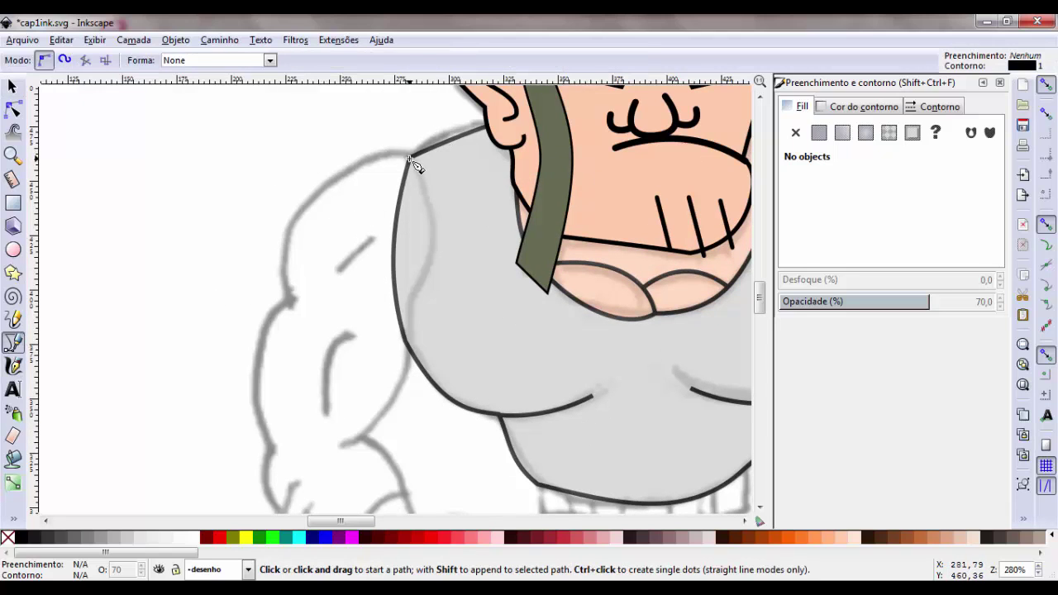
pyautogui.click(408, 157)
pyautogui.click(431, 250)
pyautogui.click(407, 310)
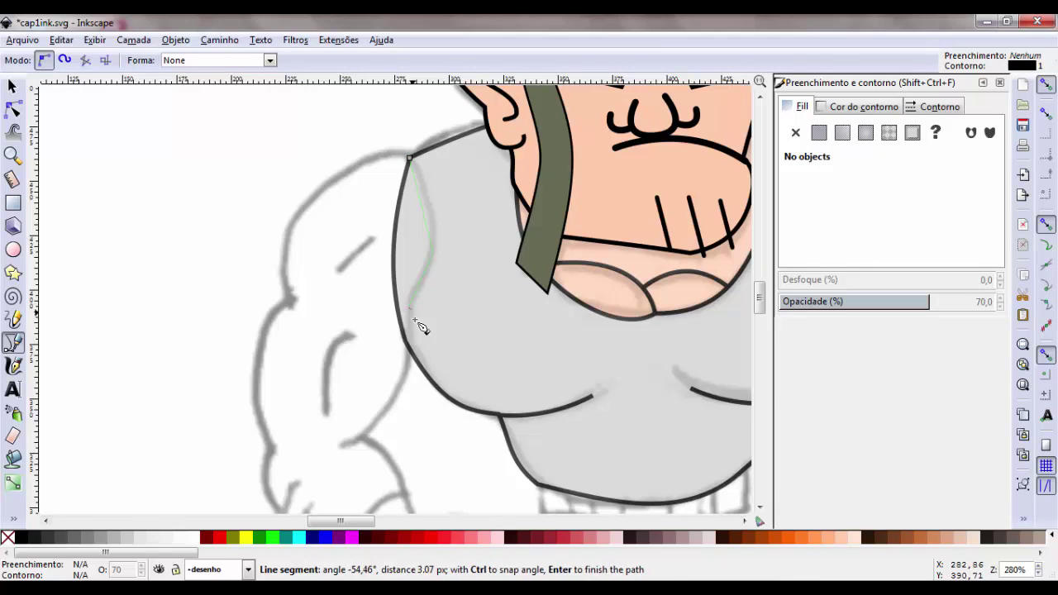
pyautogui.click(364, 437)
pyautogui.scroll(-3, 364, 436)
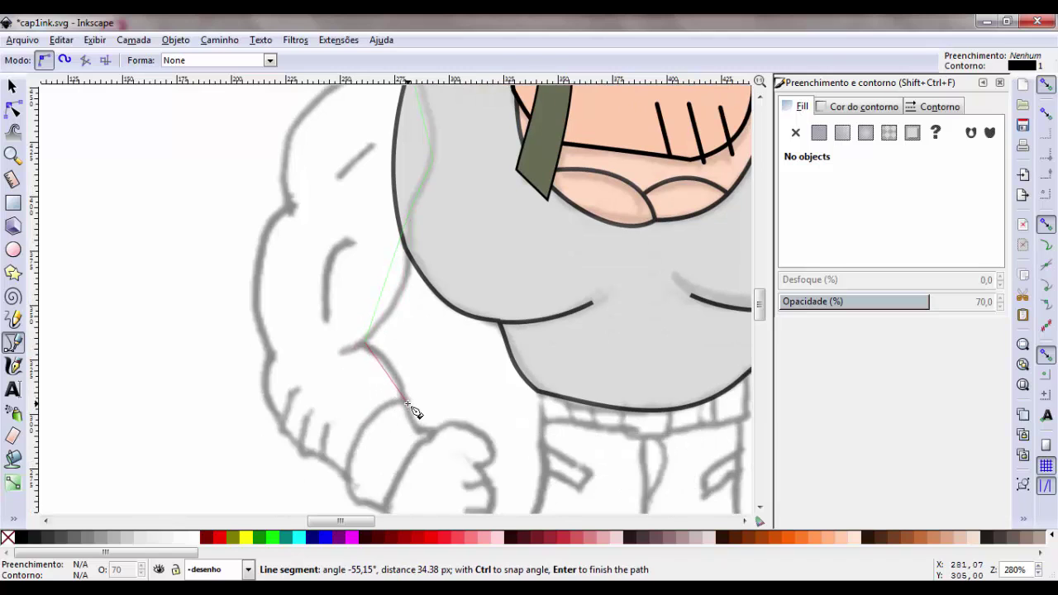
pyautogui.click(426, 432)
# - Continue the outline around the cuff and up the outer arm, closing it at the shoulder
pyautogui.scroll(-3, 398, 483)
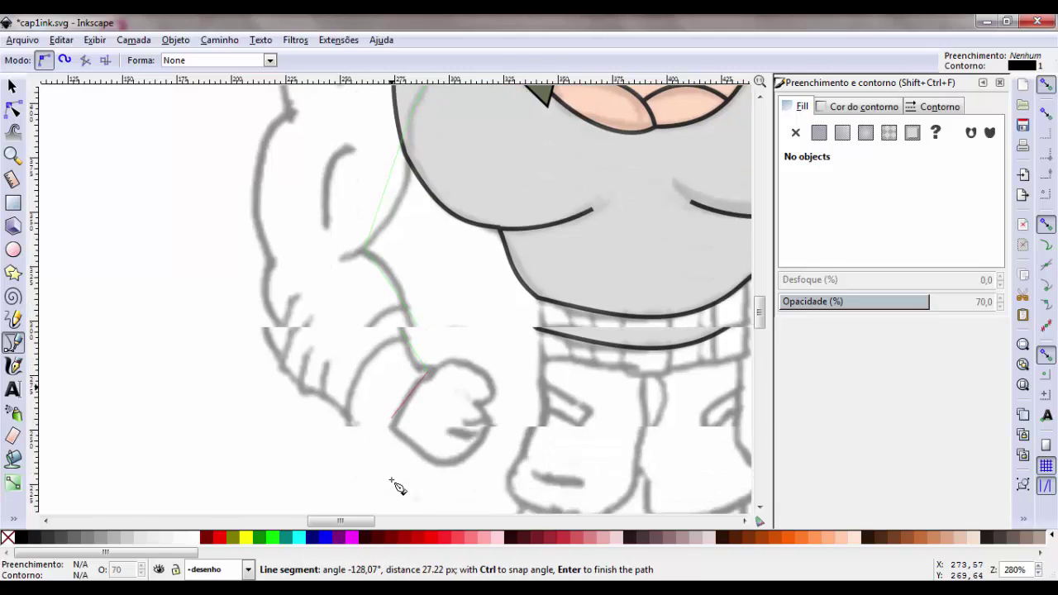
pyautogui.click(385, 411)
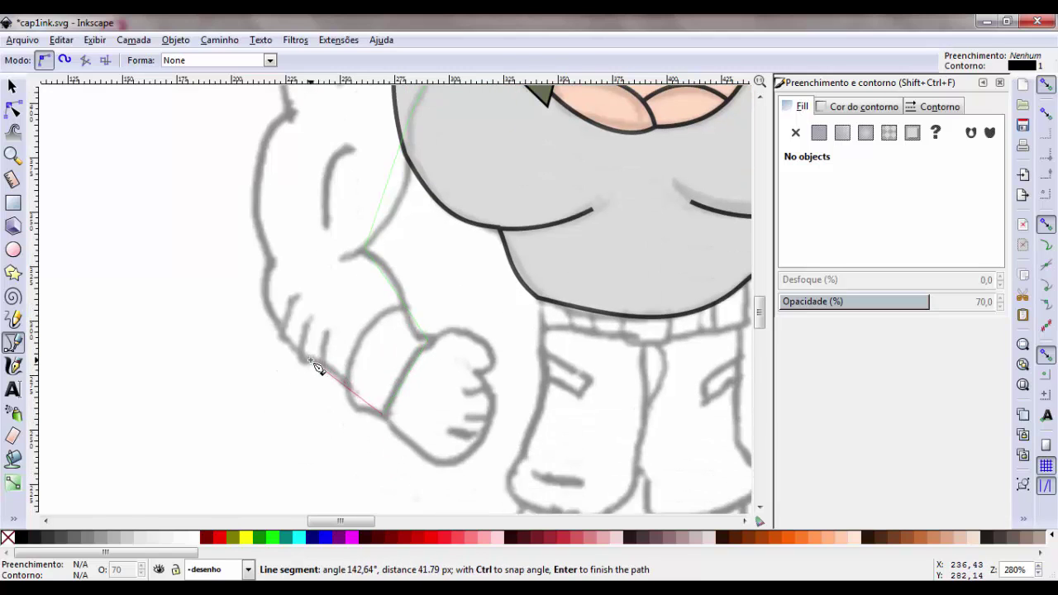
pyautogui.click(305, 354)
pyautogui.click(267, 302)
pyautogui.click(270, 258)
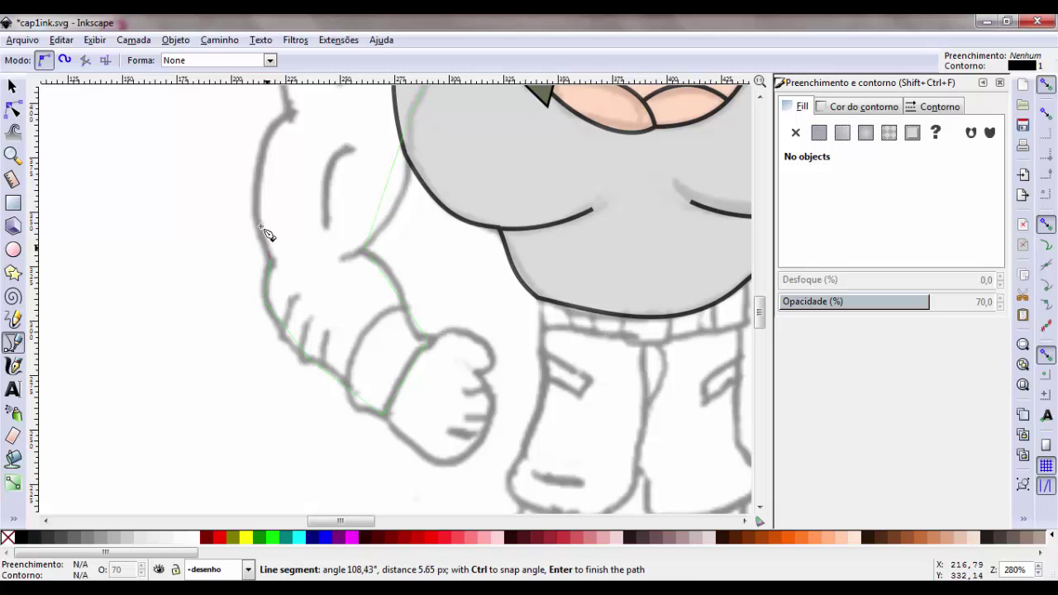
pyautogui.click(289, 111)
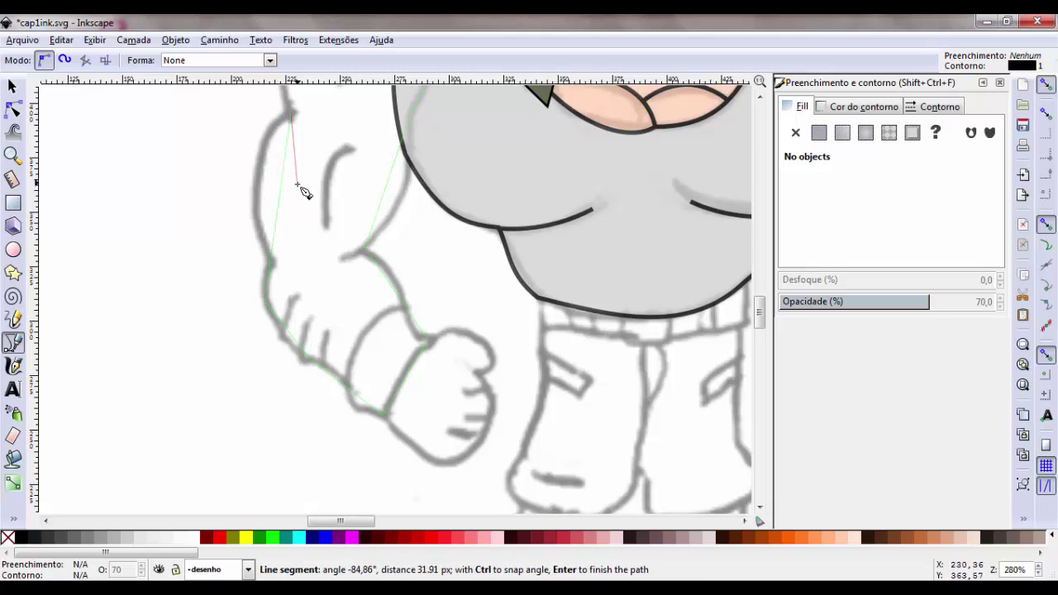
pyautogui.scroll(3, 302, 186)
pyautogui.scroll(5, 310, 223)
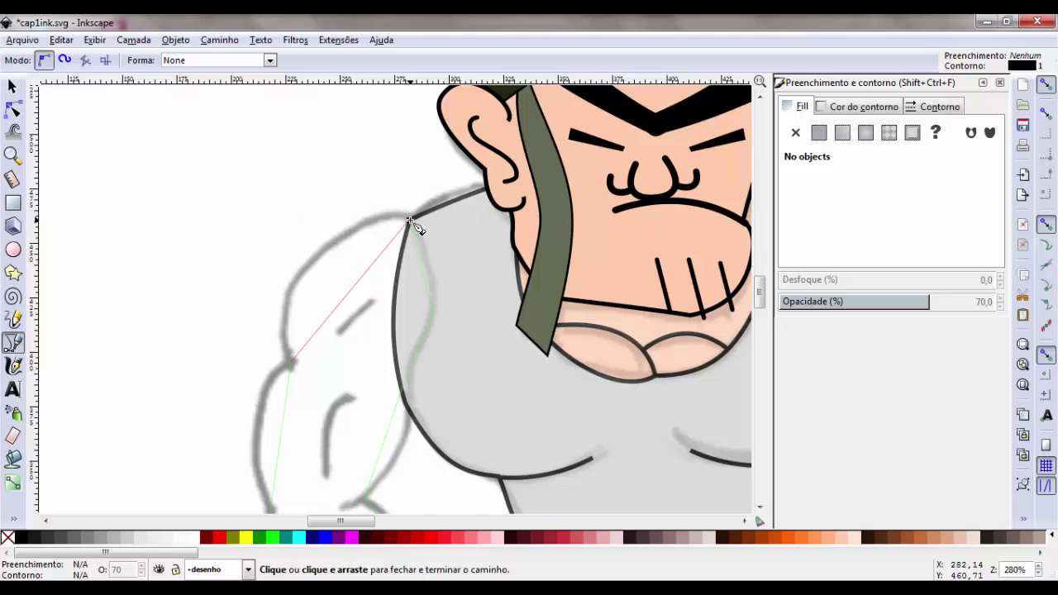
pyautogui.click(410, 222)
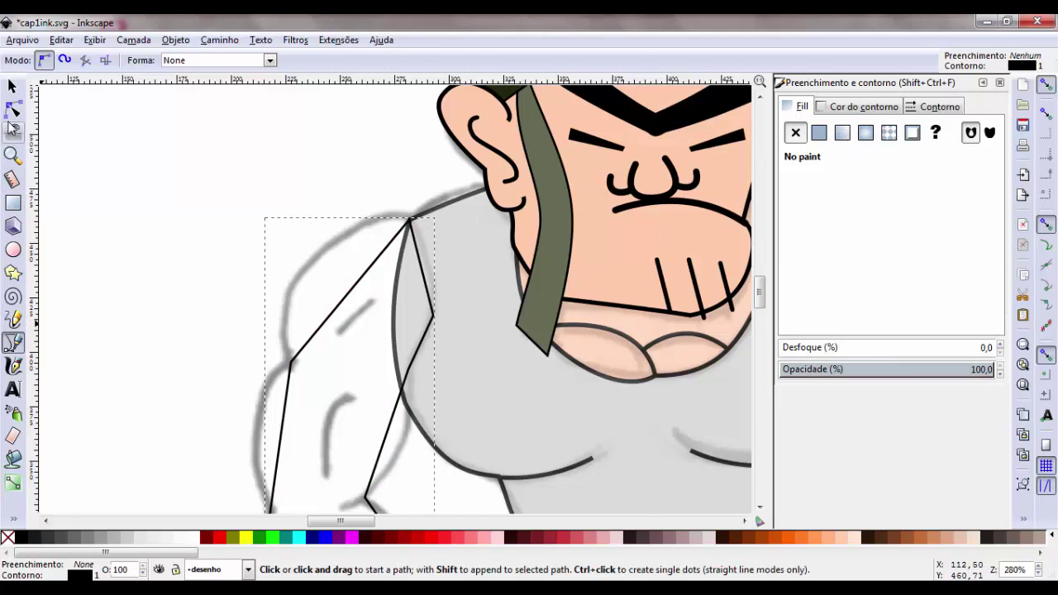
# - Curve the arm's shoulder edge and inner arm edge to follow the sketch
pyautogui.click(12, 109)
pyautogui.moveTo(354, 308); pyautogui.dragTo(329, 275)
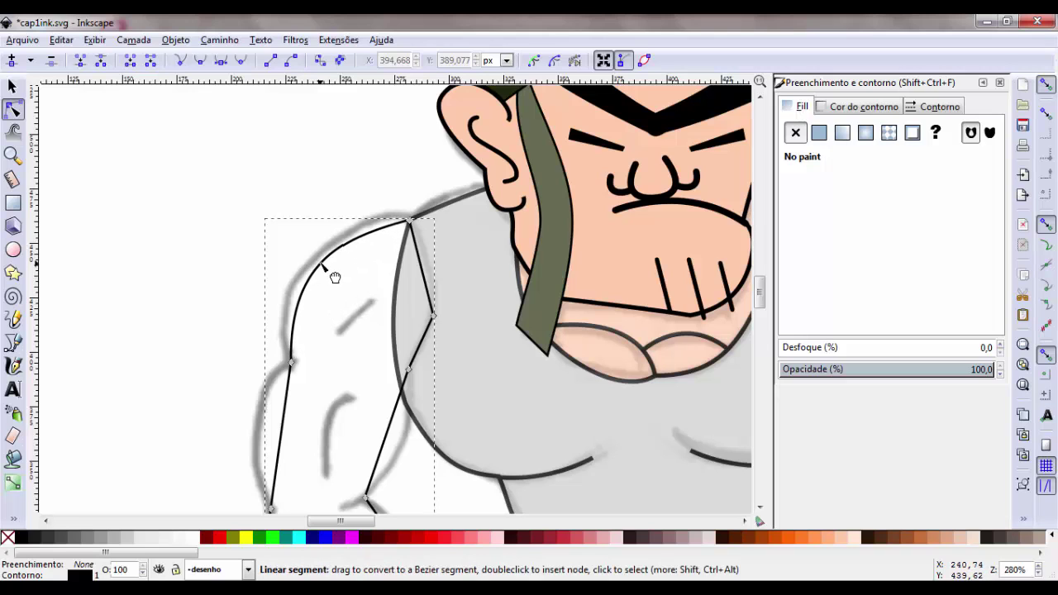
pyautogui.scroll(-5, 385, 306)
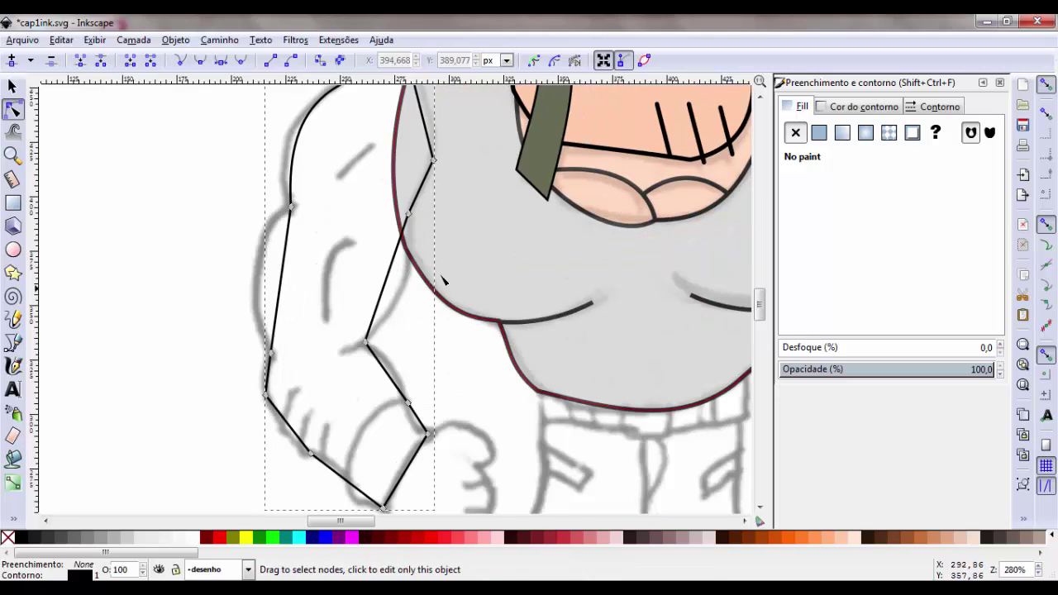
pyautogui.moveTo(438, 195); pyautogui.dragTo(447, 212)
pyautogui.scroll(2, 439, 196)
pyautogui.click(434, 222)
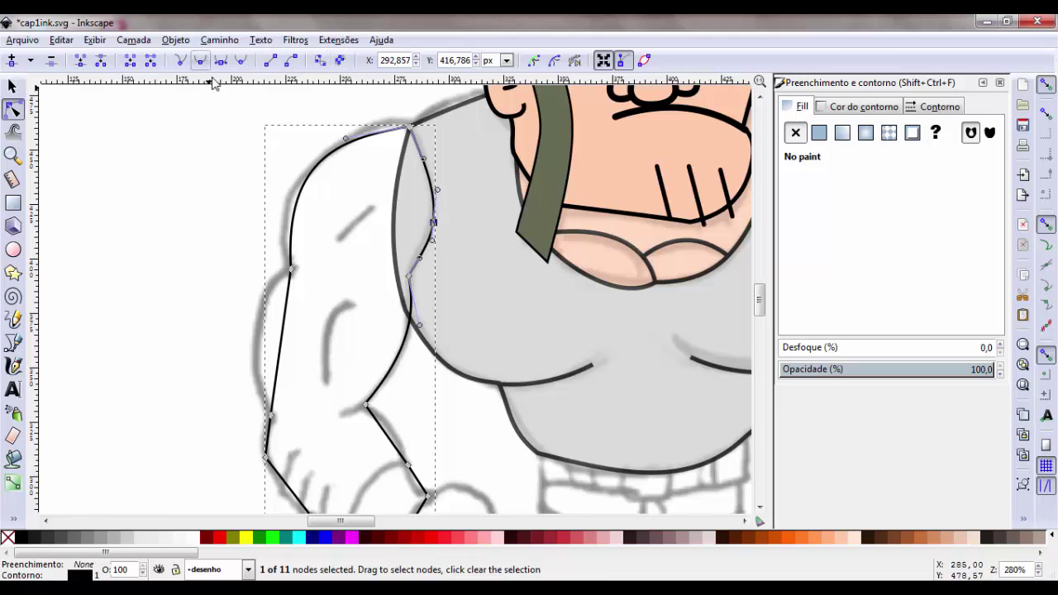
pyautogui.scroll(-2, 308, 326)
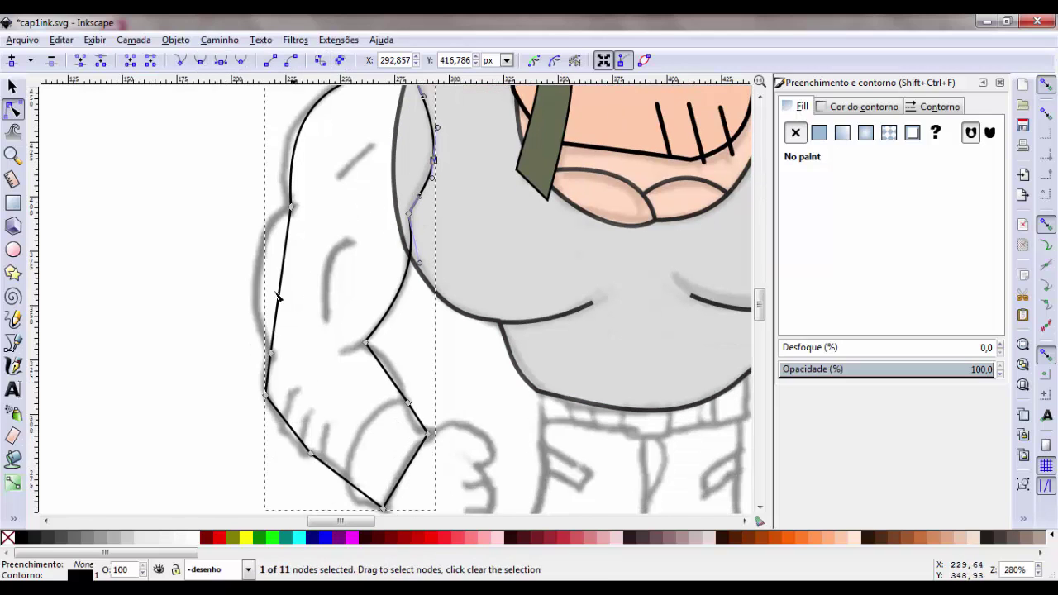
# - Bulge the outer upper-arm, forearm and lower edges of the arm outline into curves
pyautogui.moveTo(265, 283); pyautogui.dragTo(261, 285)
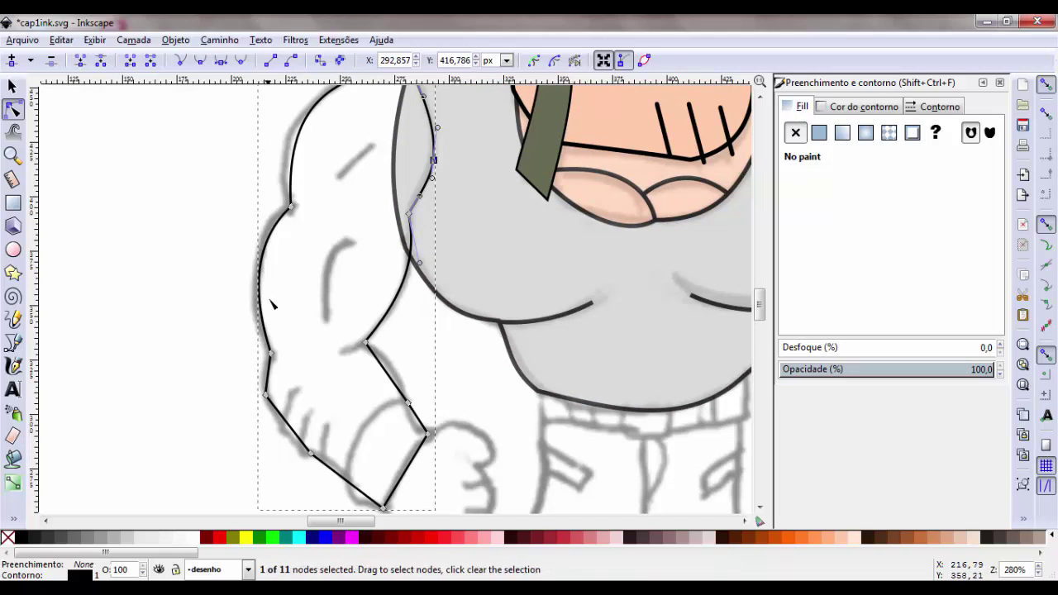
pyautogui.moveTo(270, 382); pyautogui.dragTo(264, 383)
pyautogui.moveTo(406, 390); pyautogui.dragTo(411, 385)
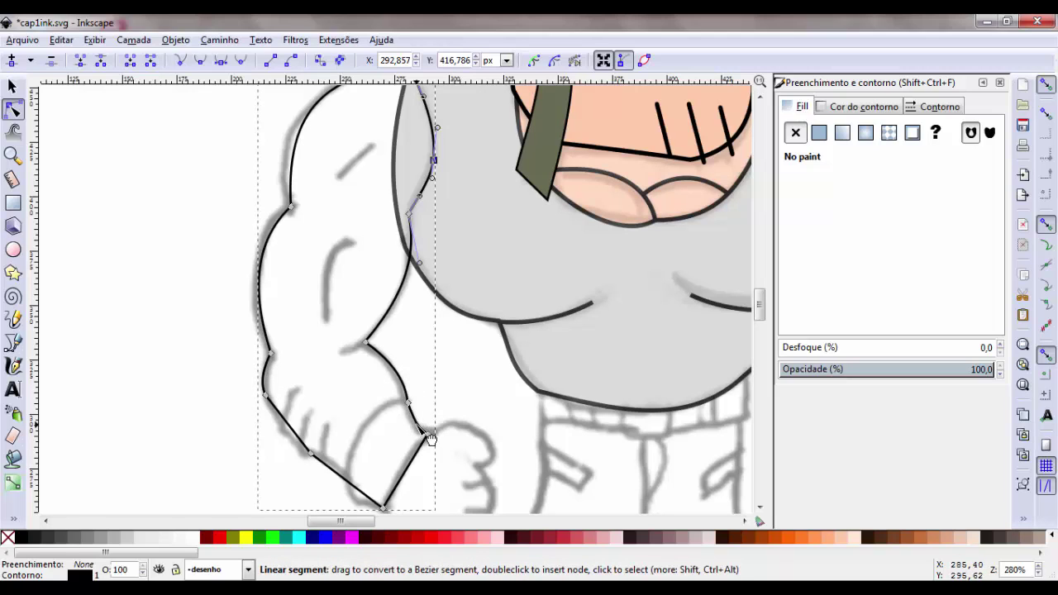
pyautogui.scroll(-3, 342, 421)
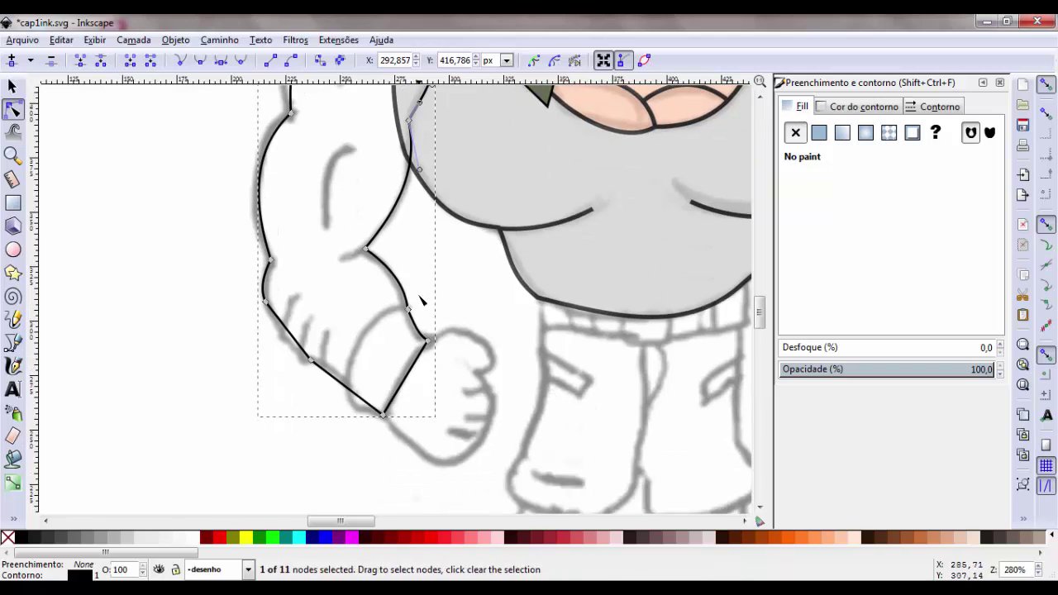
pyautogui.moveTo(307, 350); pyautogui.dragTo(307, 358)
pyautogui.moveTo(372, 412); pyautogui.dragTo(368, 402)
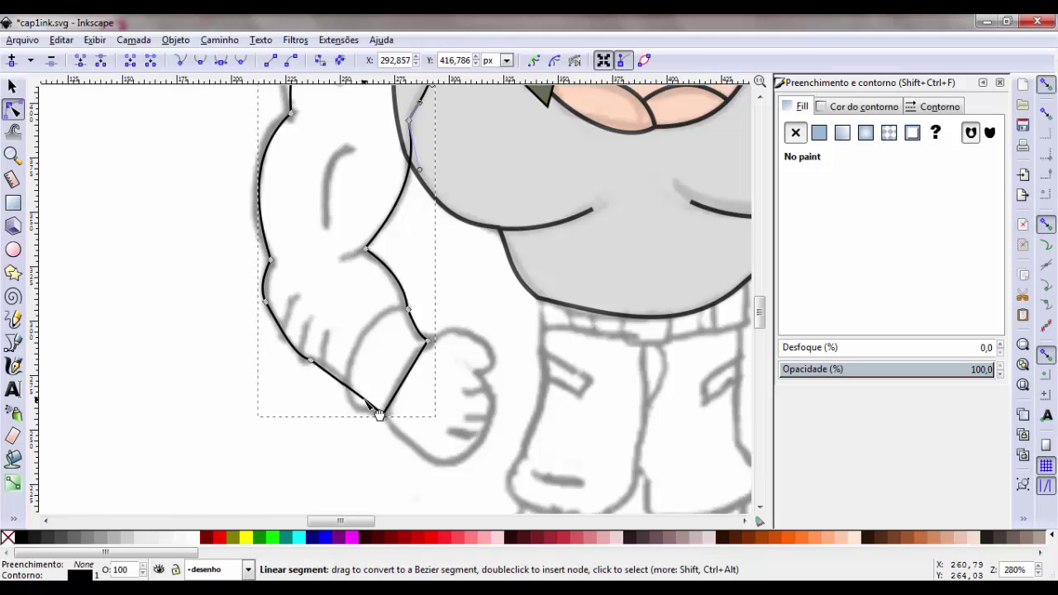
# - Make the wrist node smooth and fine-tune the curve along the bottom of the arm
pyautogui.click(310, 360)
pyautogui.click(311, 361)
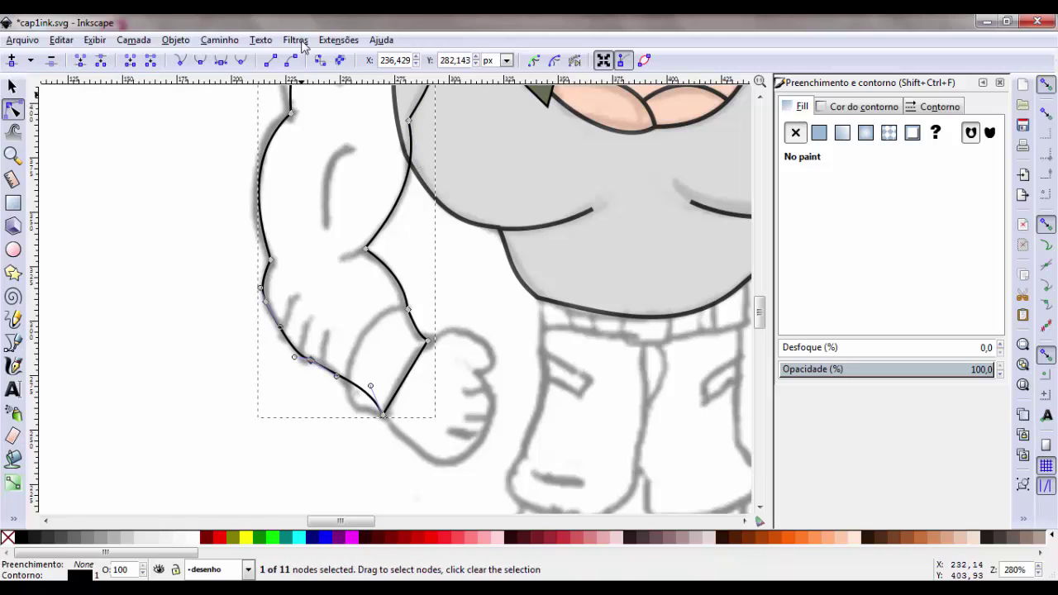
pyautogui.click(200, 62)
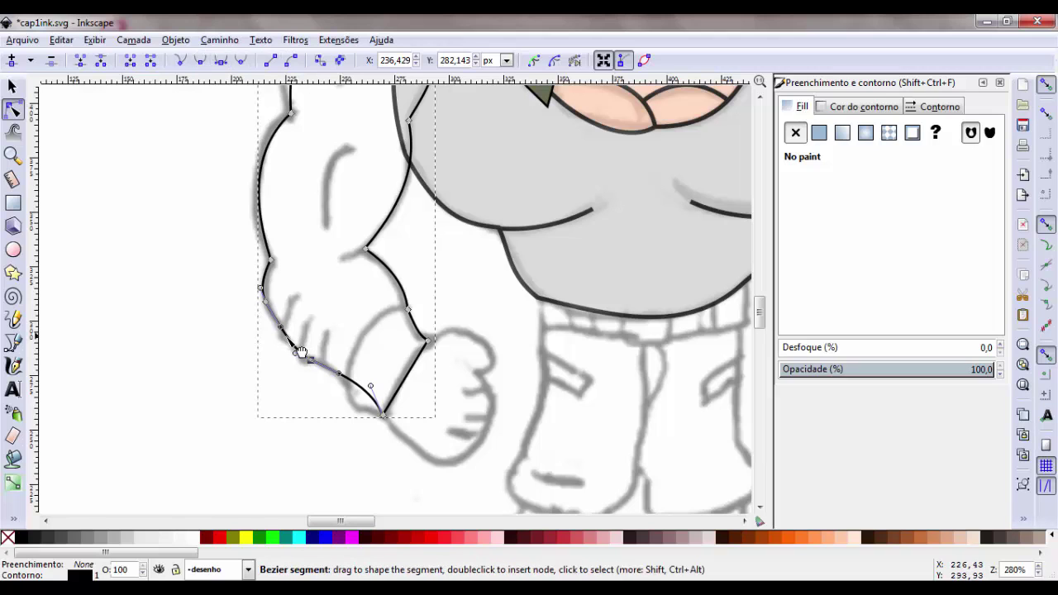
pyautogui.moveTo(299, 352); pyautogui.dragTo(303, 356)
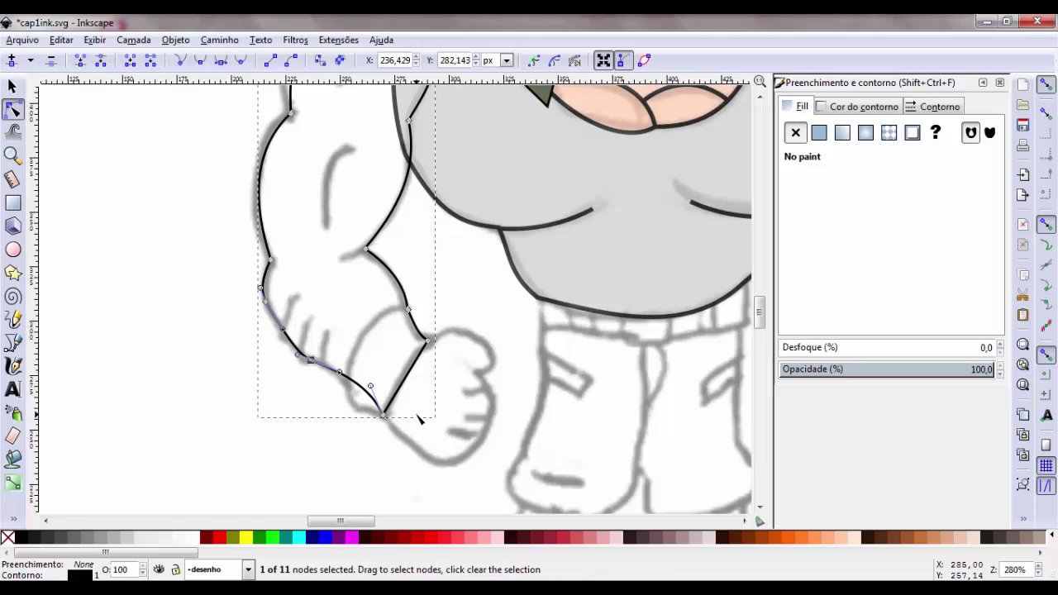
pyautogui.scroll(3, 384, 317)
pyautogui.scroll(2, 331, 306)
pyautogui.scroll(1, 248, 281)
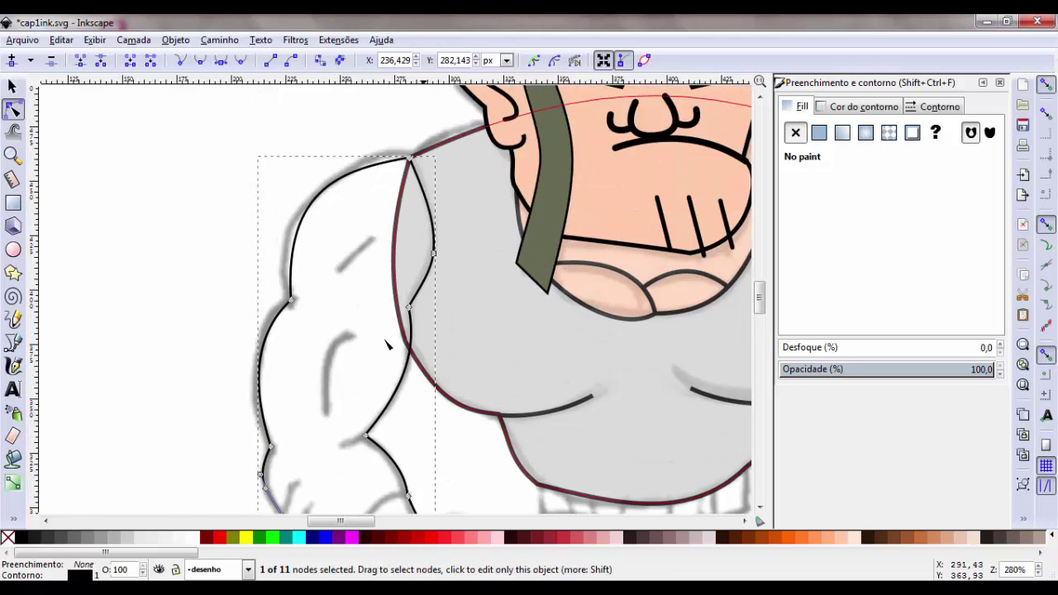
# - Draw a curved shoulder muscle line inside the arm
pyautogui.click(12, 342)
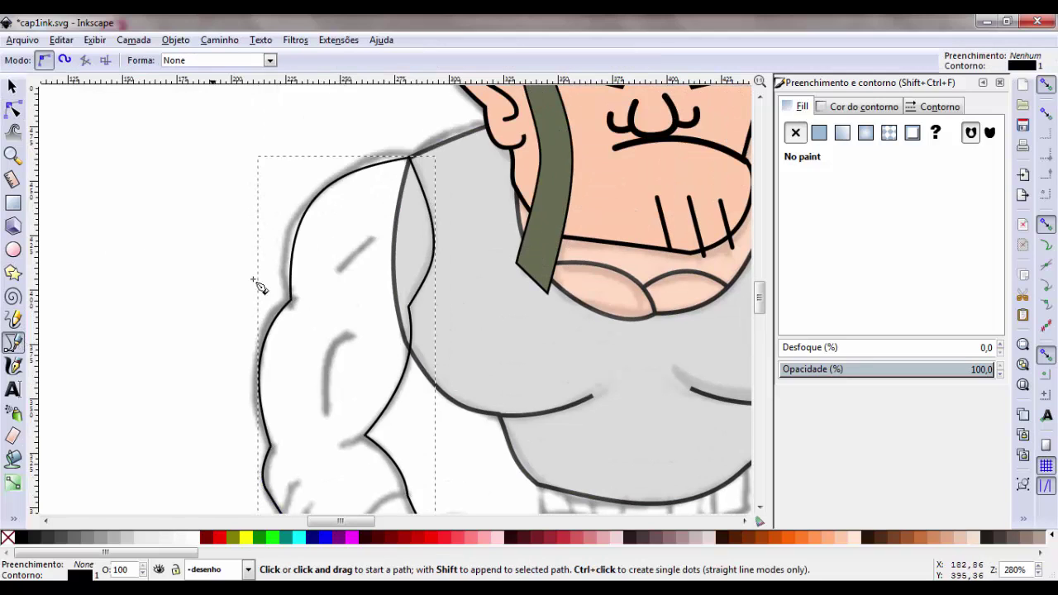
pyautogui.click(386, 226)
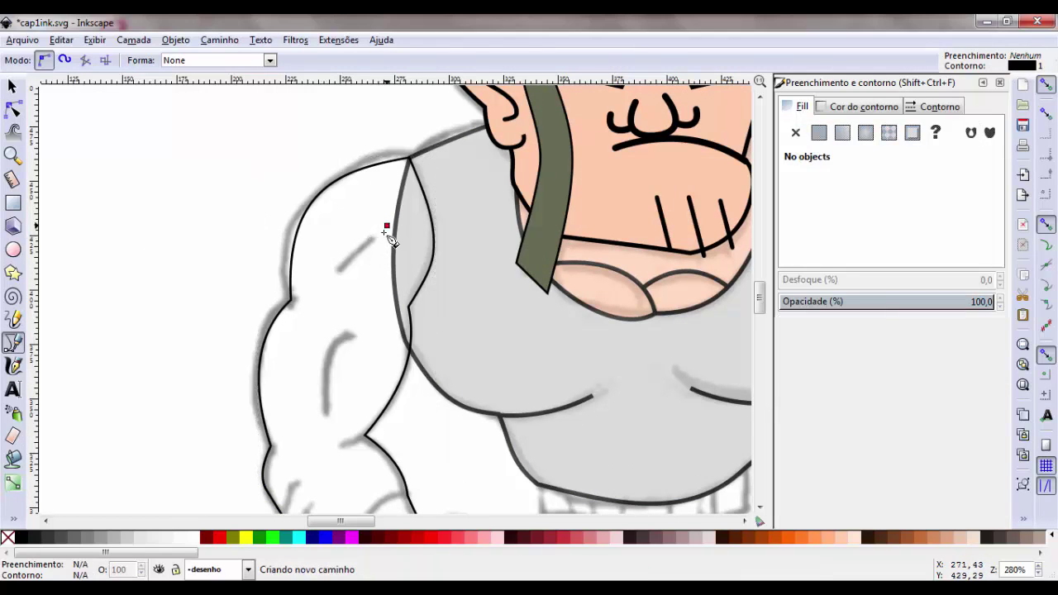
pyautogui.moveTo(329, 274); pyautogui.dragTo(304, 270)
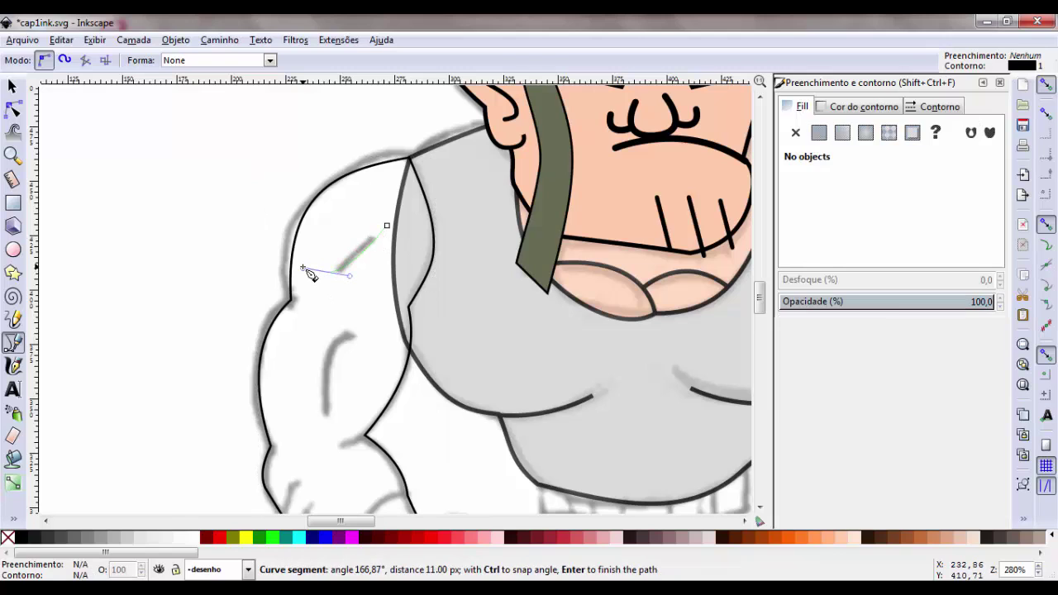
pyautogui.press('Return')
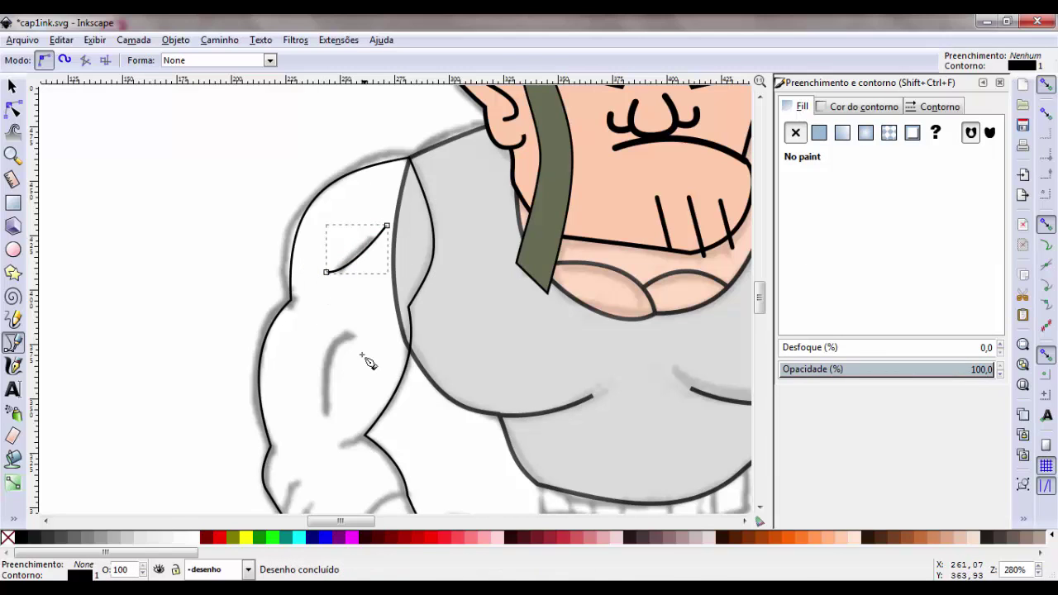
# - Draw a long curved bicep line, cancelling a first mistaken attempt
pyautogui.click(367, 314)
pyautogui.moveTo(338, 407); pyautogui.dragTo(343, 417)
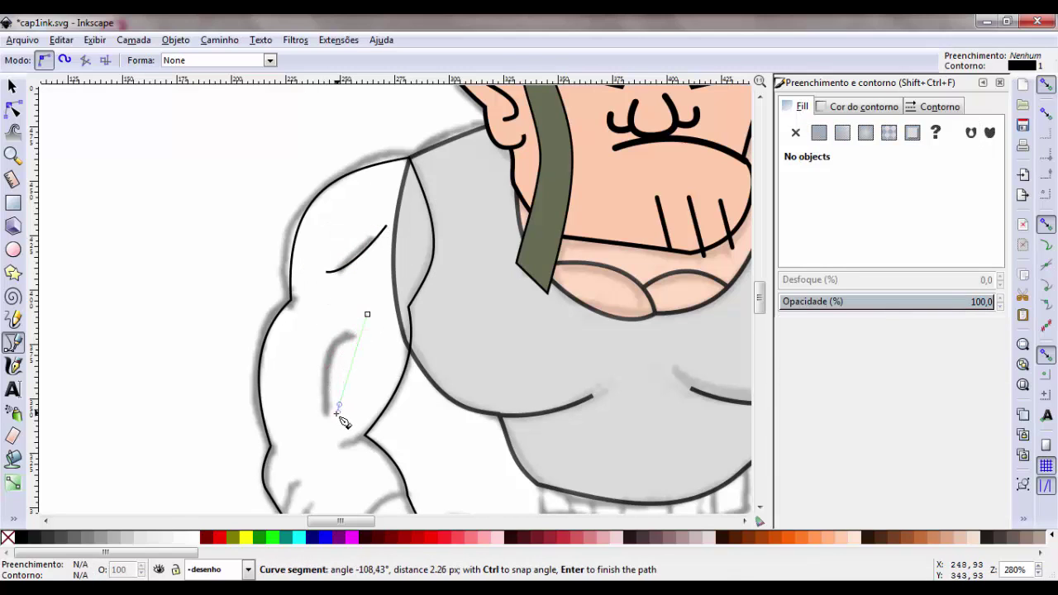
pyautogui.press('Escape')
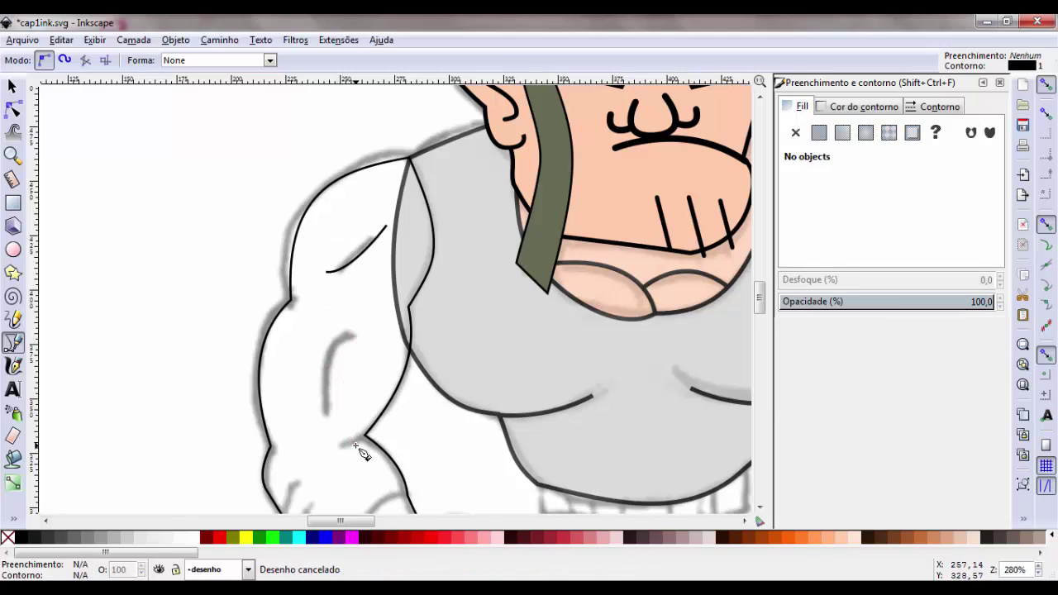
pyautogui.click(370, 304)
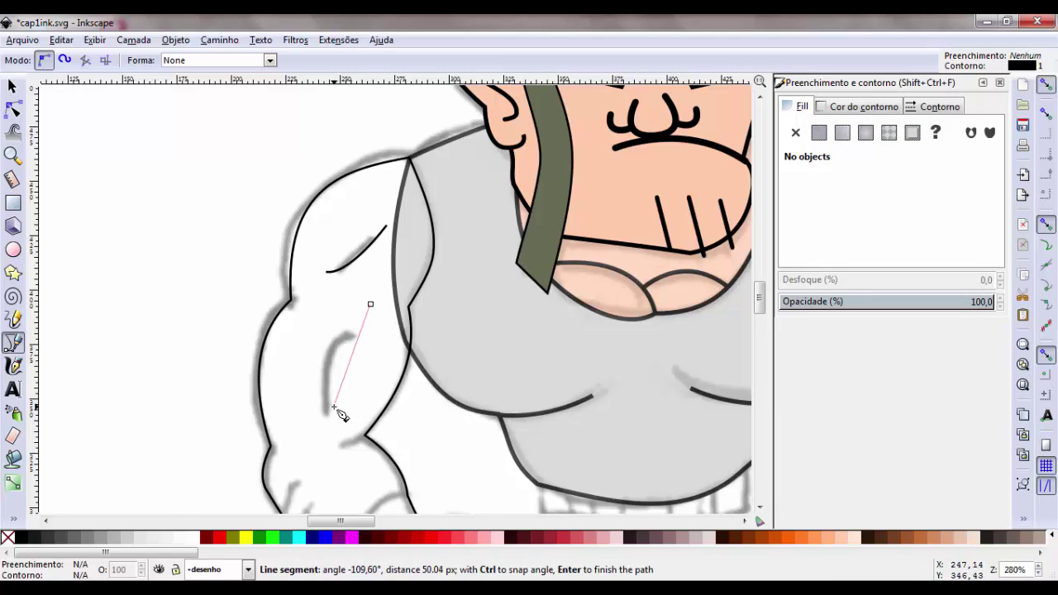
pyautogui.moveTo(331, 409); pyautogui.dragTo(346, 483)
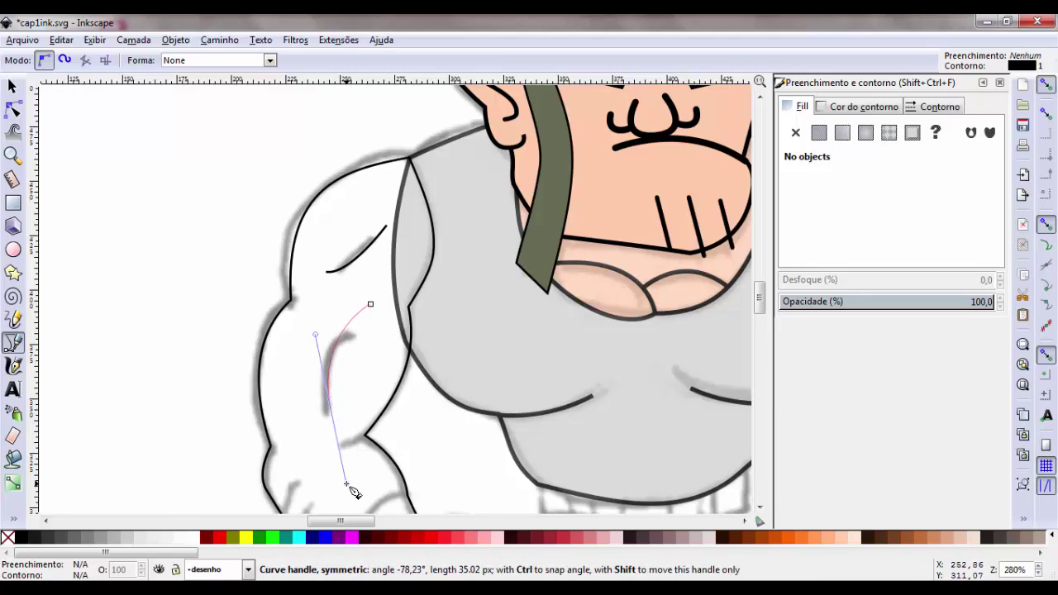
pyautogui.press('Return')
# - Add a short two-node crease line at the inner elbow
pyautogui.scroll(-2, 350, 487)
pyautogui.scroll(-3, 364, 331)
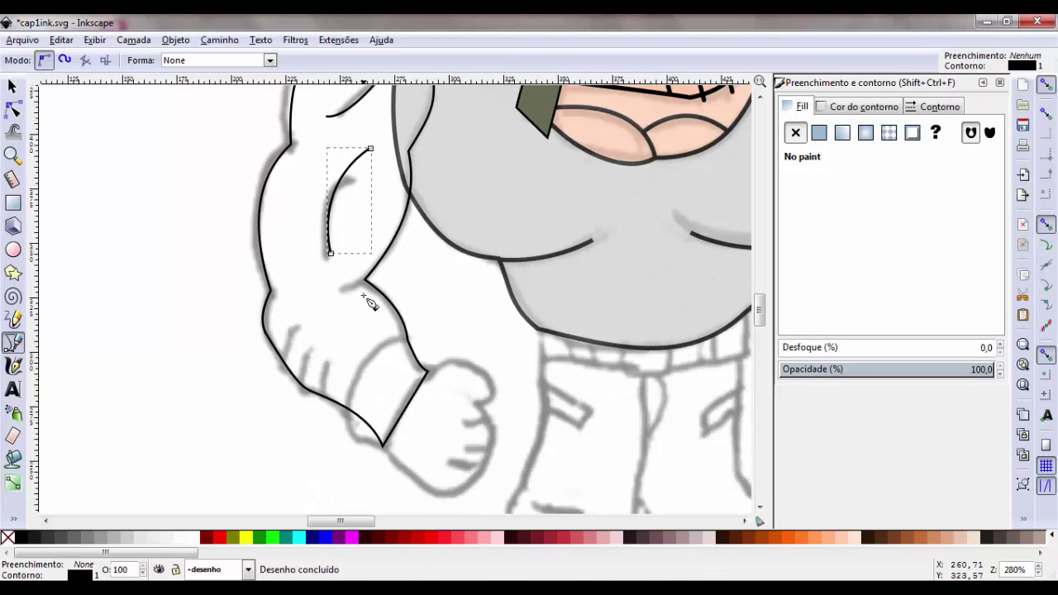
pyautogui.click(364, 280)
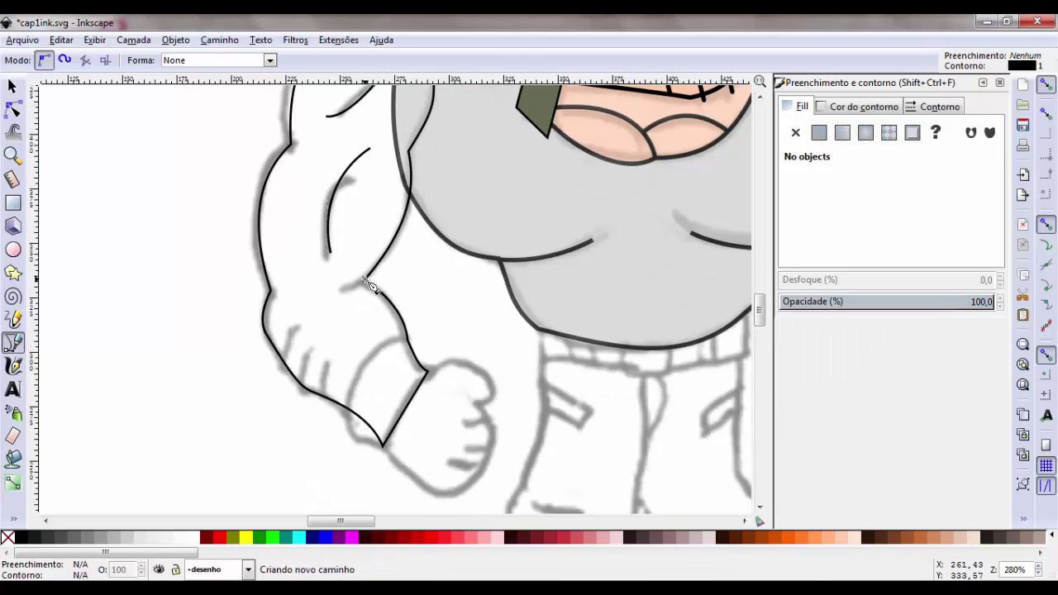
pyautogui.moveTo(349, 291); pyautogui.dragTo(338, 288)
pyautogui.press('Return')
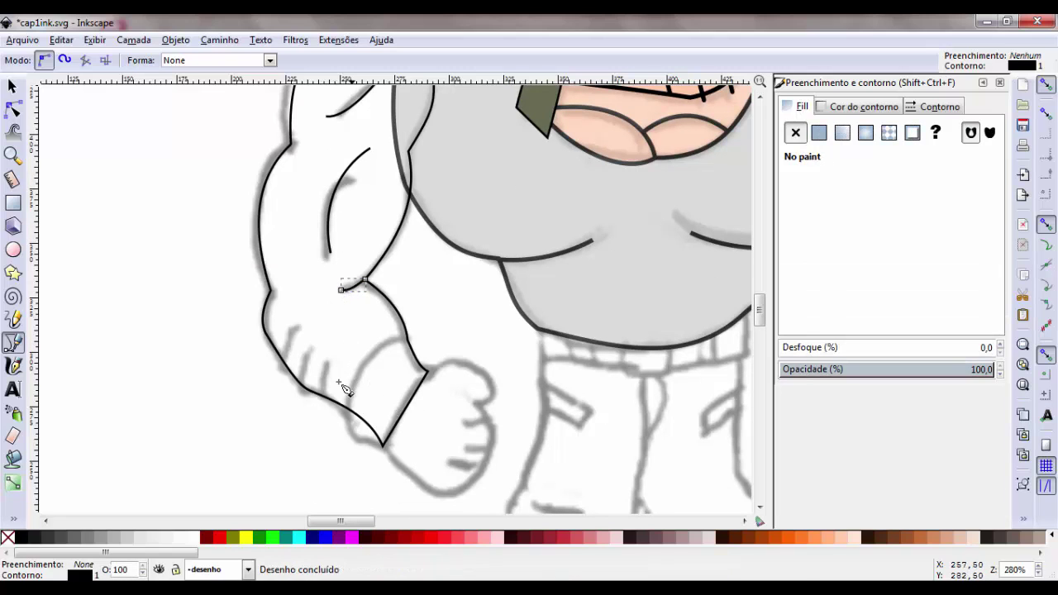
pyautogui.scroll(2, 250, 202)
# - Select the arm outline and its three muscle lines and set their stroke width to 2 px
pyautogui.click(11, 86)
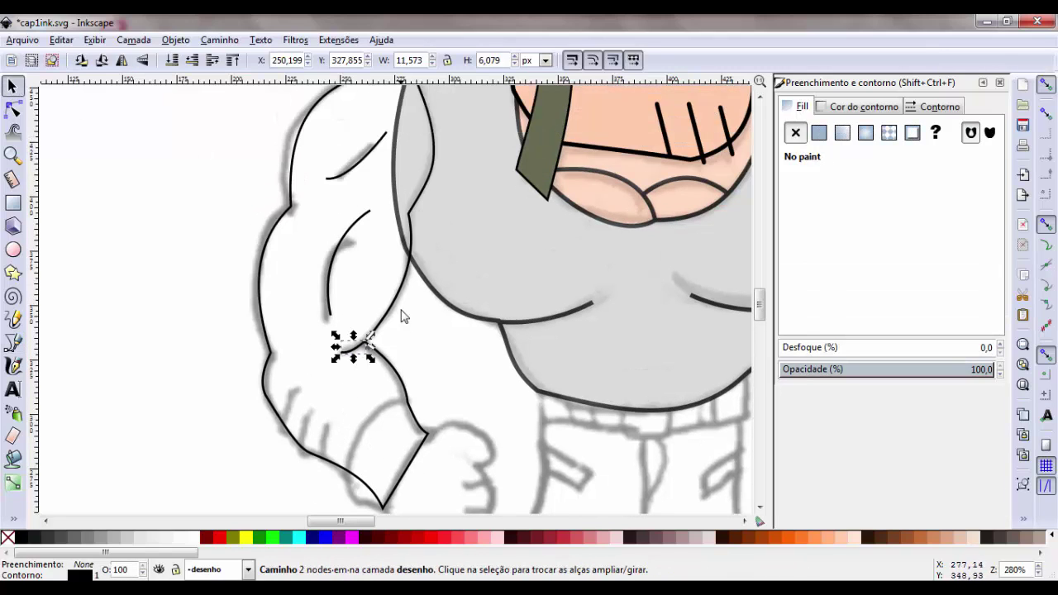
pyautogui.press('-')
pyautogui.press('-')
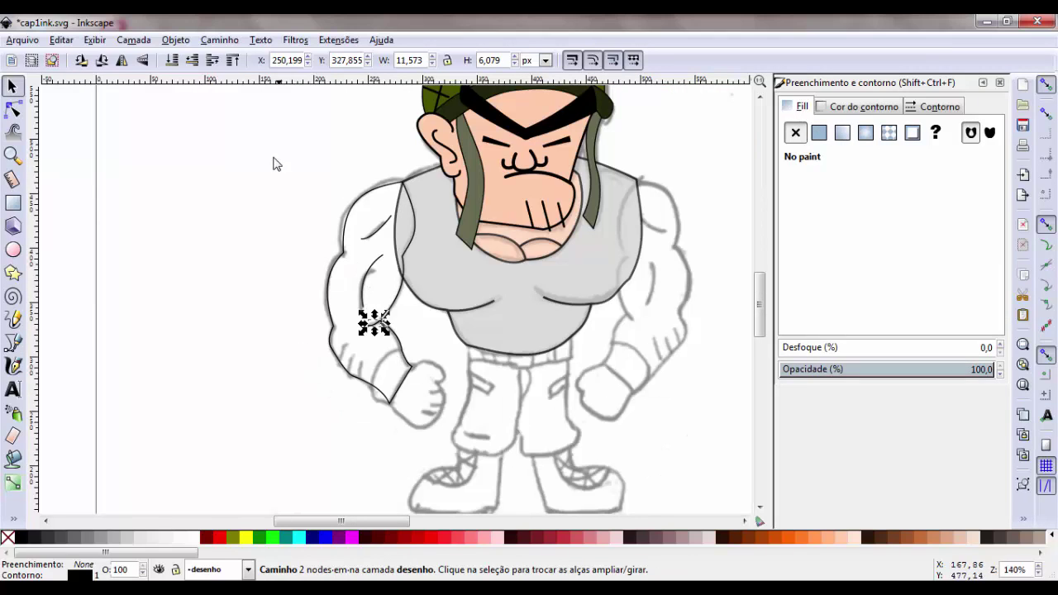
pyautogui.moveTo(271, 147)
pyautogui.mouseDown()
pyautogui.moveTo(457, 430)
pyautogui.moveTo(426, 463)
pyautogui.mouseUp()
pyautogui.click(930, 106)
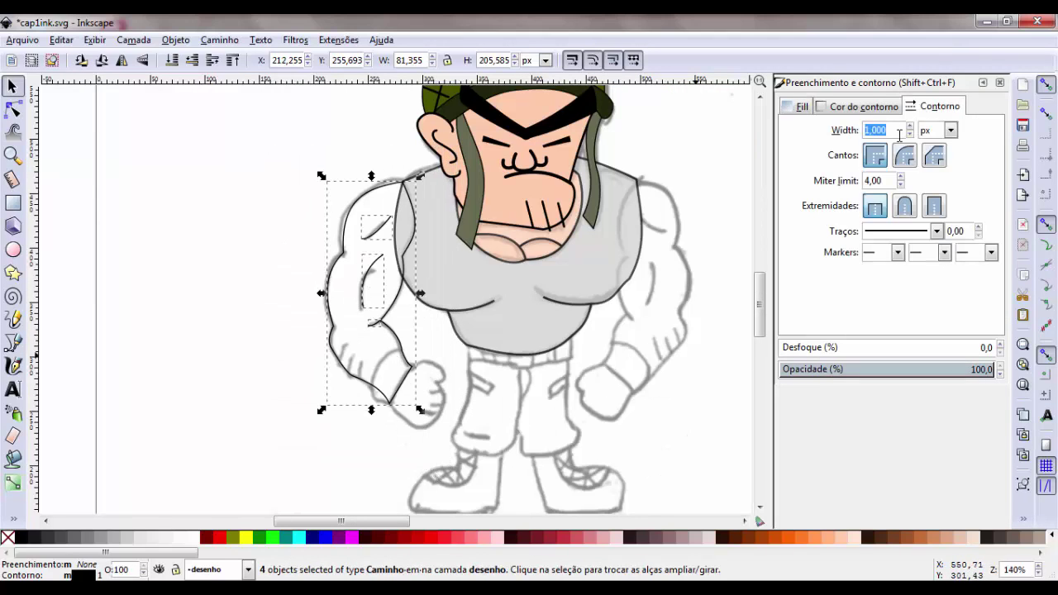
pyautogui.write('2,000')
pyautogui.press('Return')
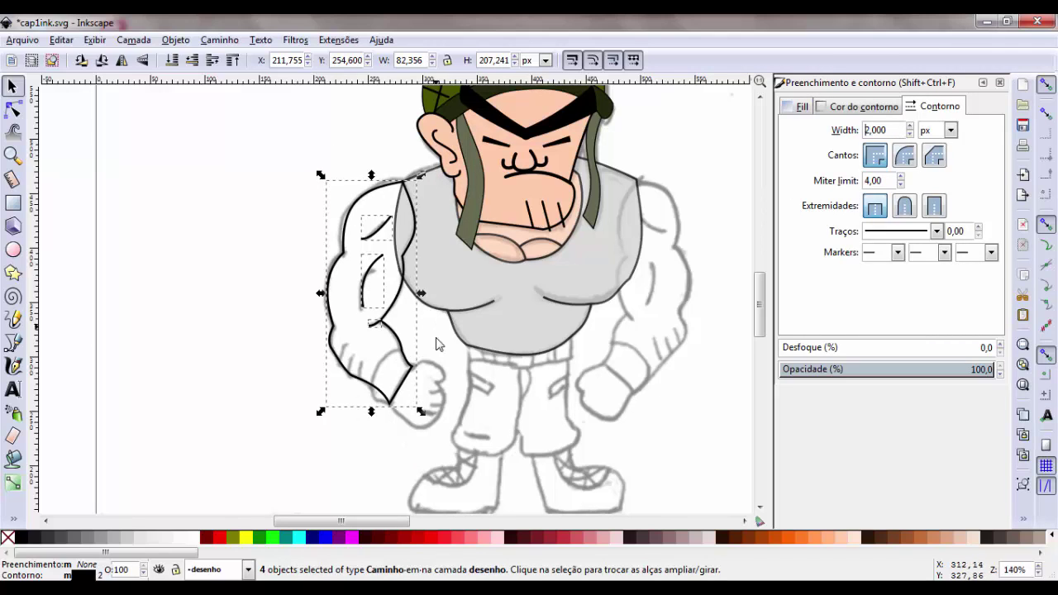
pyautogui.click(361, 406)
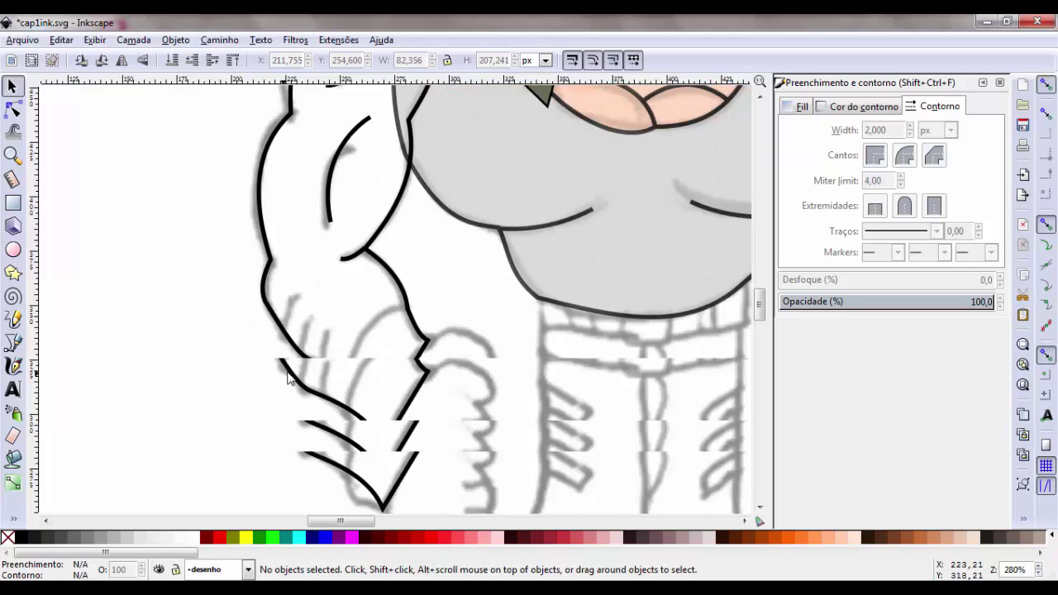
pyautogui.scroll(1, 360, 359)
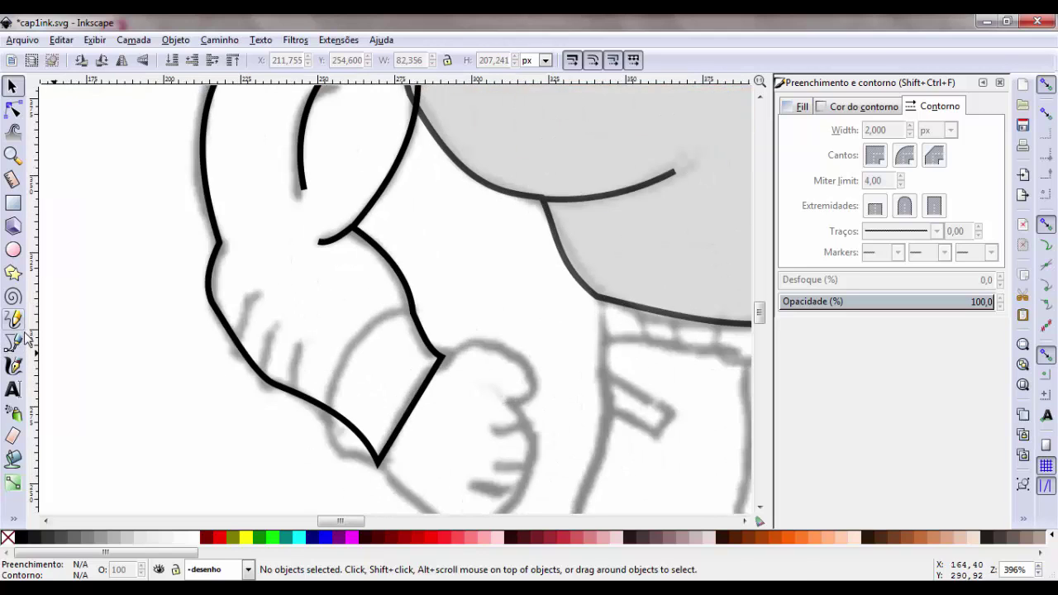
pyautogui.click(13, 343)
# - Draw a short curved finger line on the hand with a 2 px stroke
pyautogui.click(298, 348)
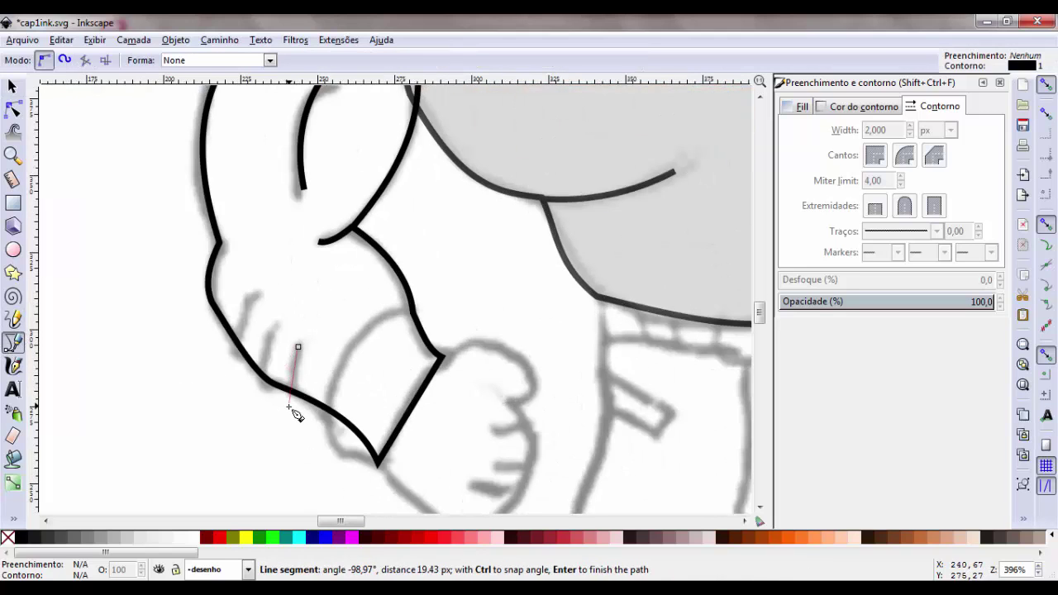
pyautogui.moveTo(291, 408); pyautogui.dragTo(302, 430)
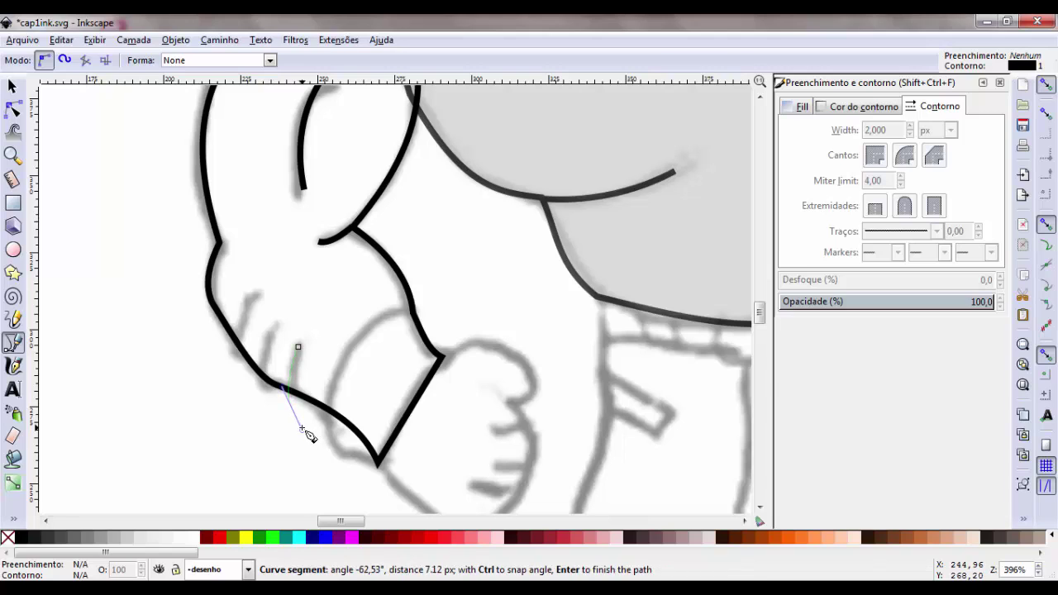
pyautogui.press('Return')
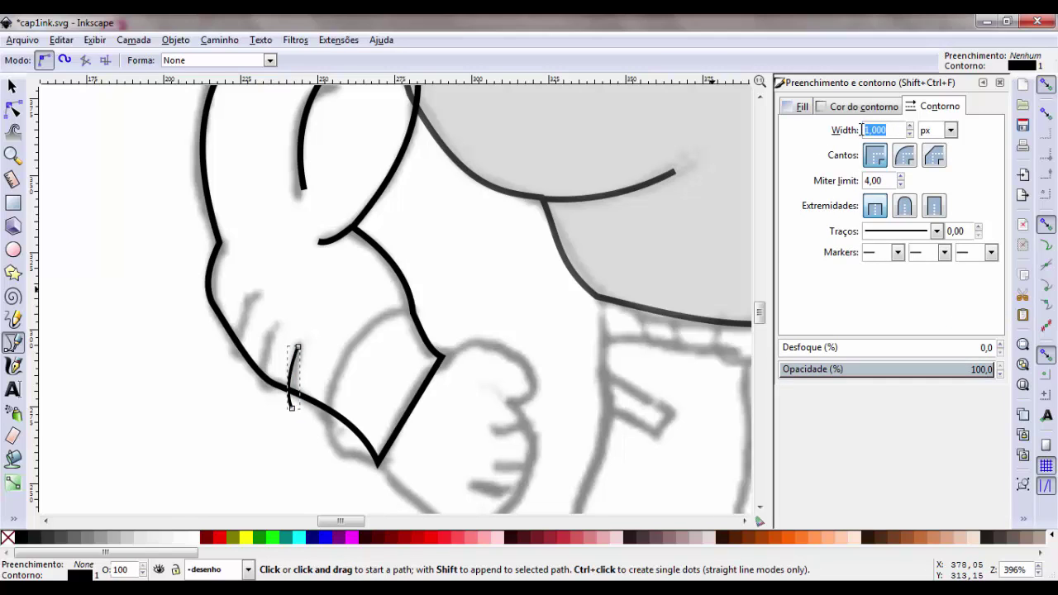
pyautogui.write('2,000')
pyautogui.press('Return')
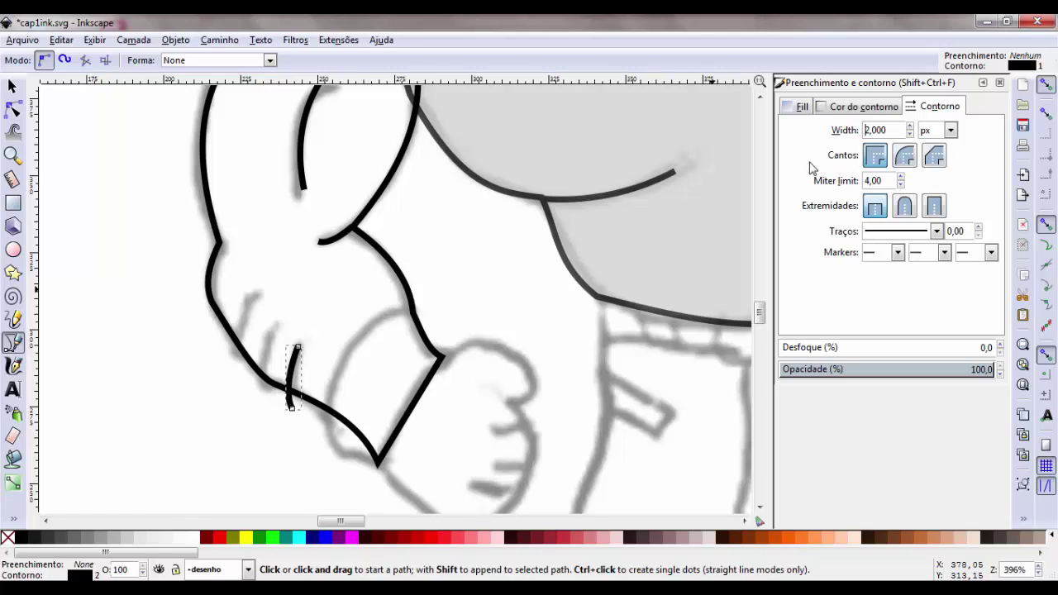
# - Give the finger line round caps and duplicate it twice, spacing the copies along the hand
pyautogui.click(12, 86)
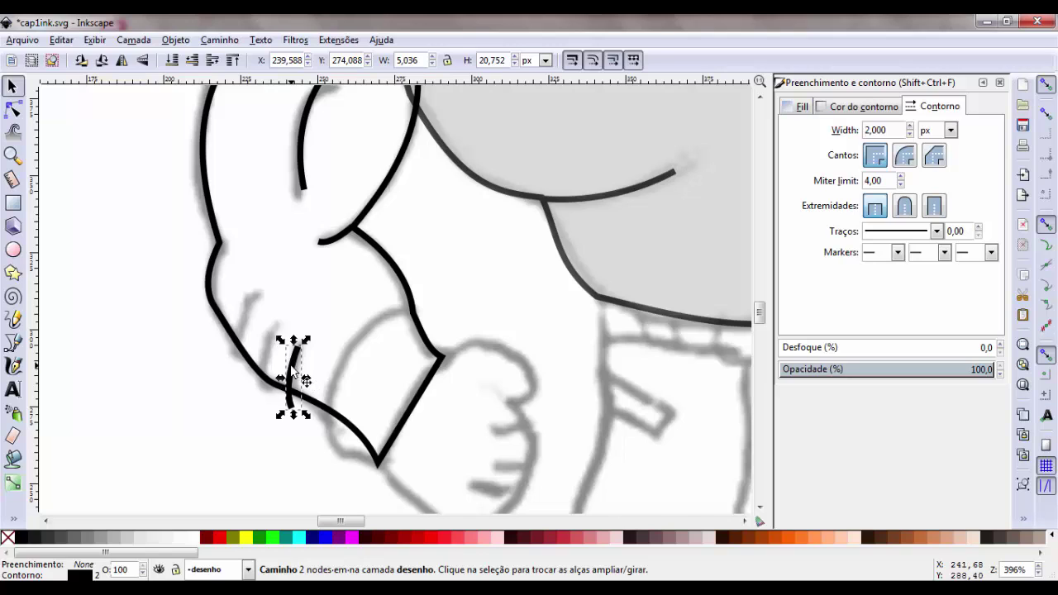
pyautogui.hotkey('ctrl', 'd')
pyautogui.moveTo(291, 370); pyautogui.dragTo(257, 347)
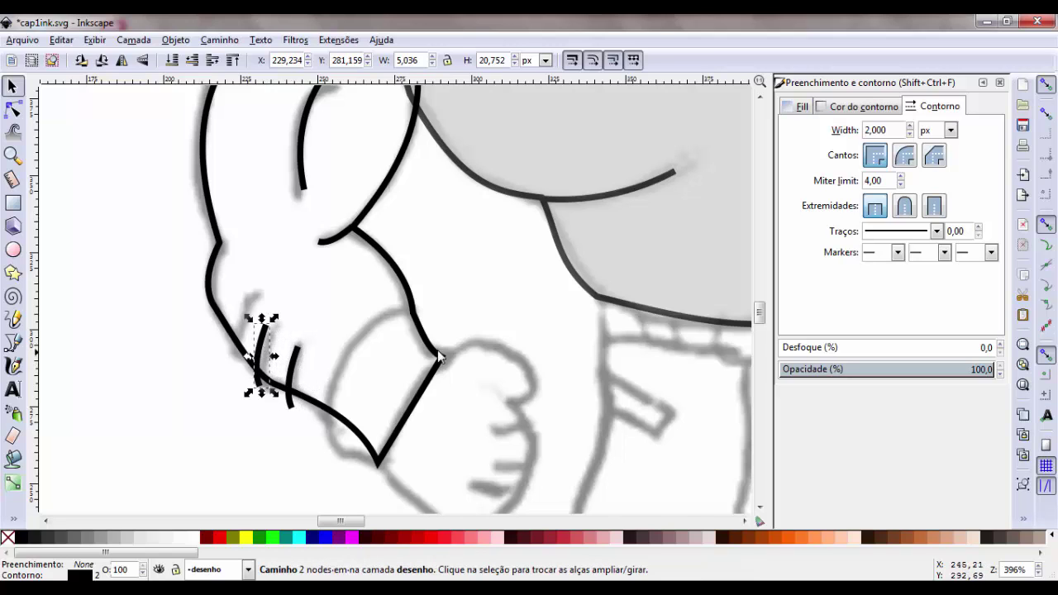
pyautogui.click(292, 370)
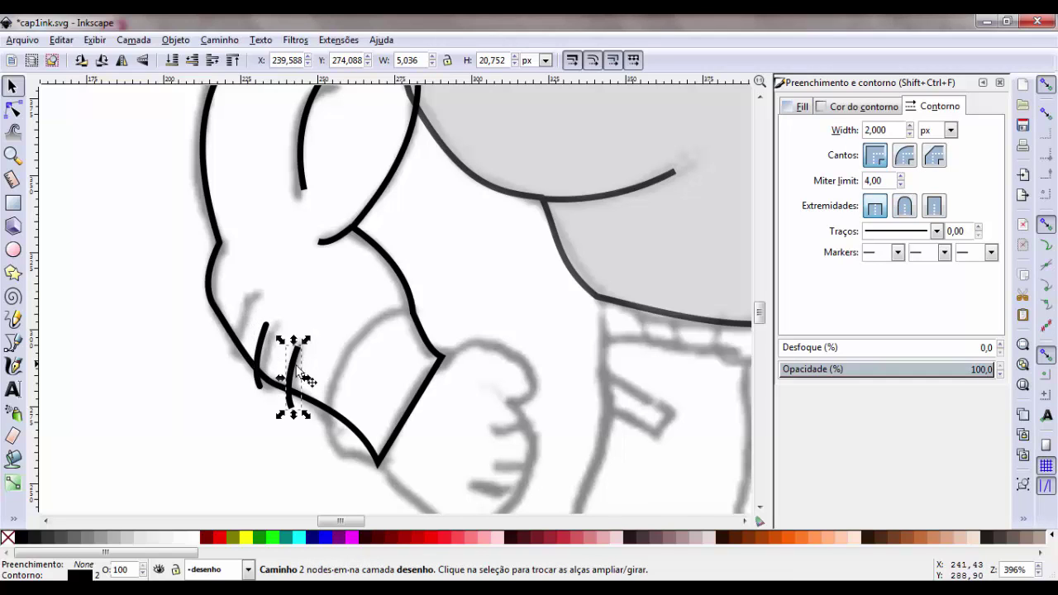
pyautogui.click(904, 206)
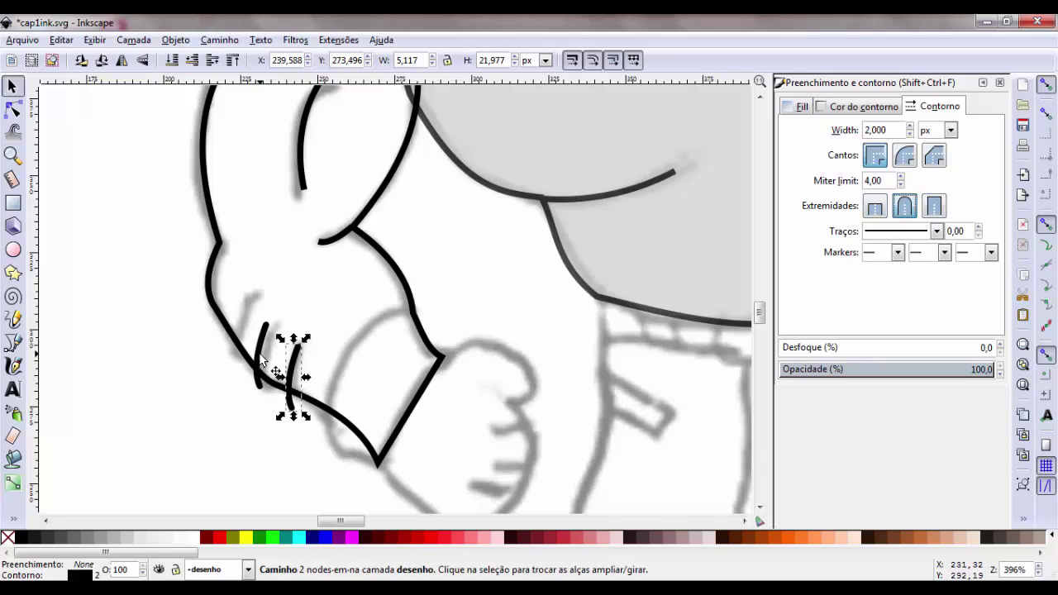
pyautogui.hotkey('ctrl', 'd')
pyautogui.moveTo(294, 378)
pyautogui.mouseDown()
pyautogui.moveTo(248, 317)
pyautogui.moveTo(243, 335)
pyautogui.moveTo(274, 406)
pyautogui.mouseUp()
# - Tilt the third finger line slightly and nudge another into place
pyautogui.click(256, 375)
pyautogui.click(291, 405)
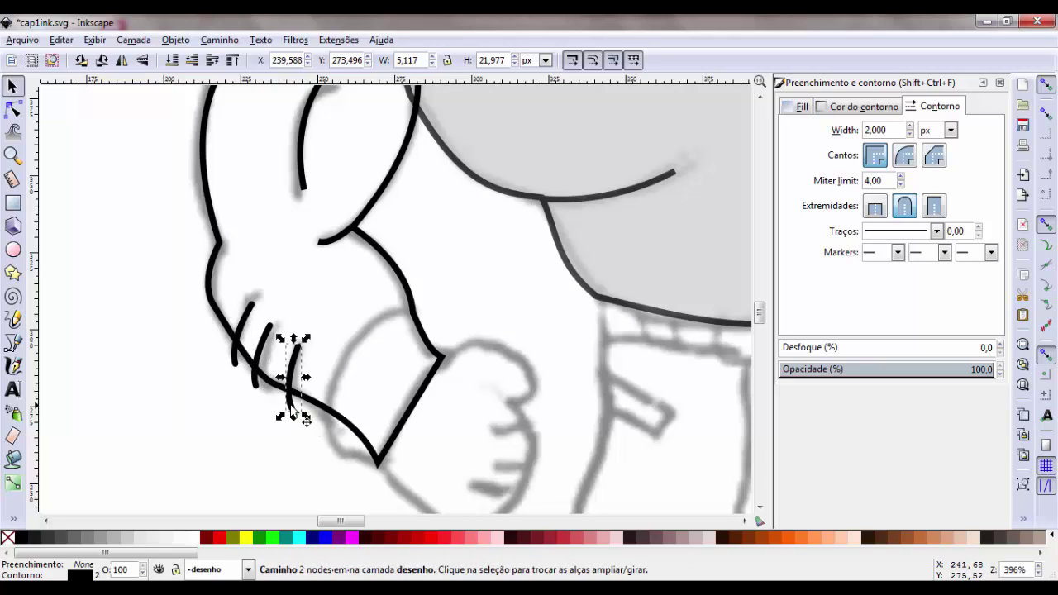
pyautogui.click(301, 418)
pyautogui.moveTo(306, 418); pyautogui.dragTo(309, 430)
pyautogui.click(289, 357)
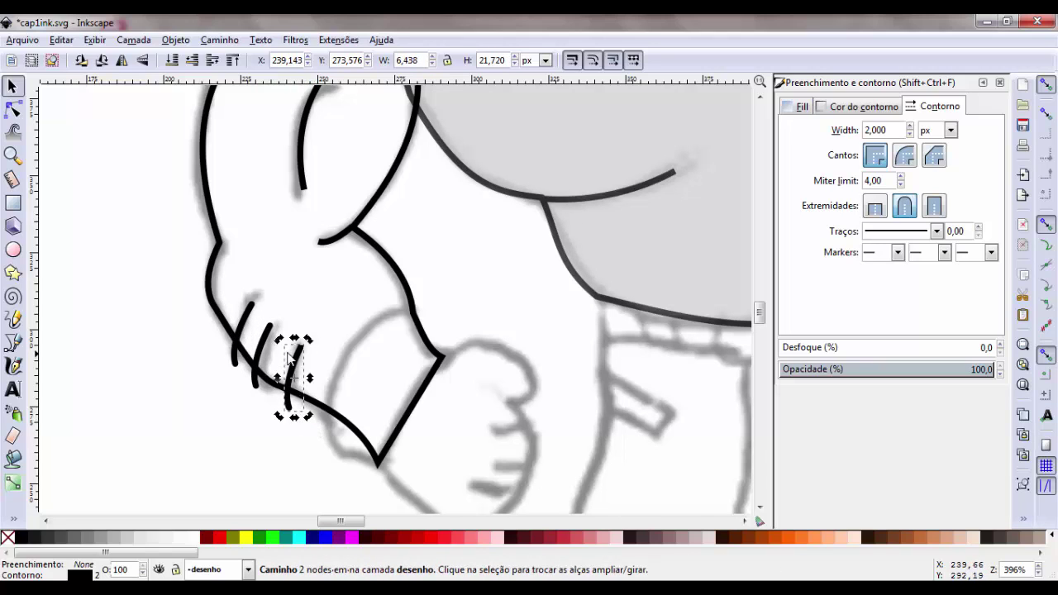
pyautogui.moveTo(295, 368); pyautogui.dragTo(290, 370)
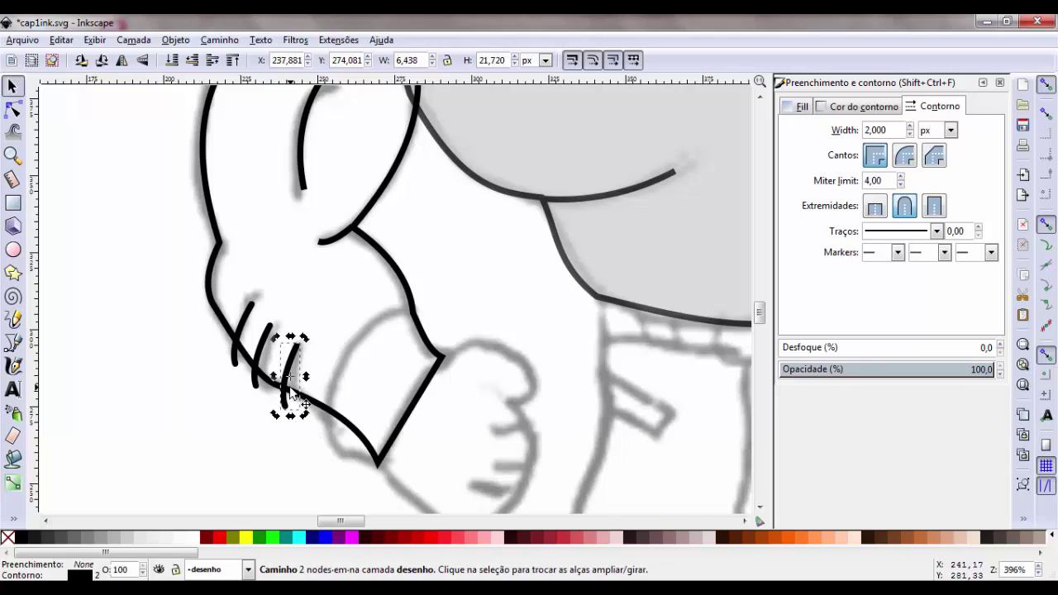
pyautogui.click(330, 274)
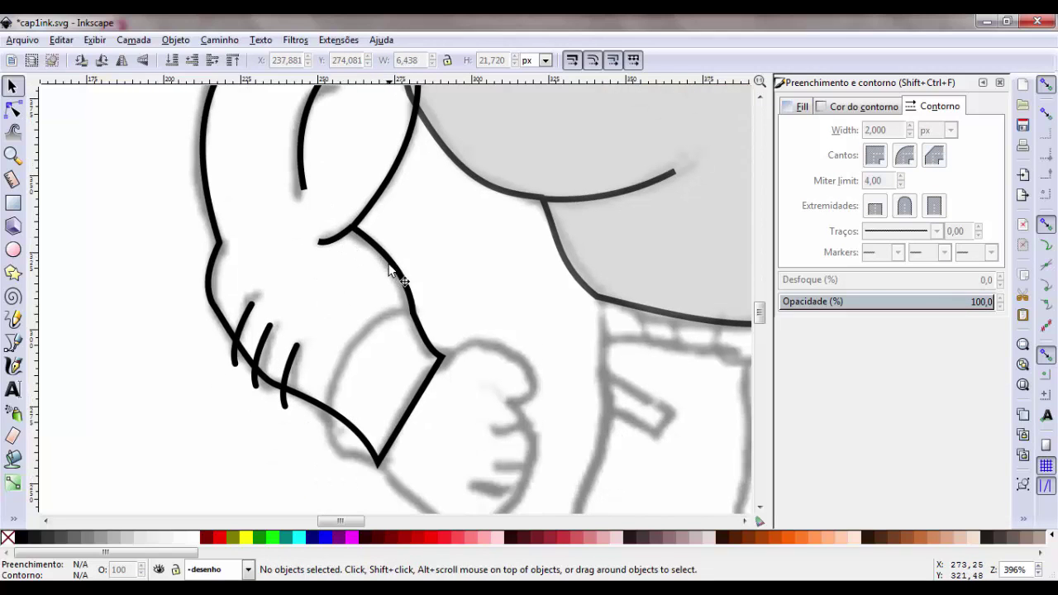
# - Fill the arm outline with the face's peach skin colour using the Dropper
pyautogui.click(394, 267)
pyautogui.scroll(3, 395, 277)
pyautogui.scroll(6, 560, 301)
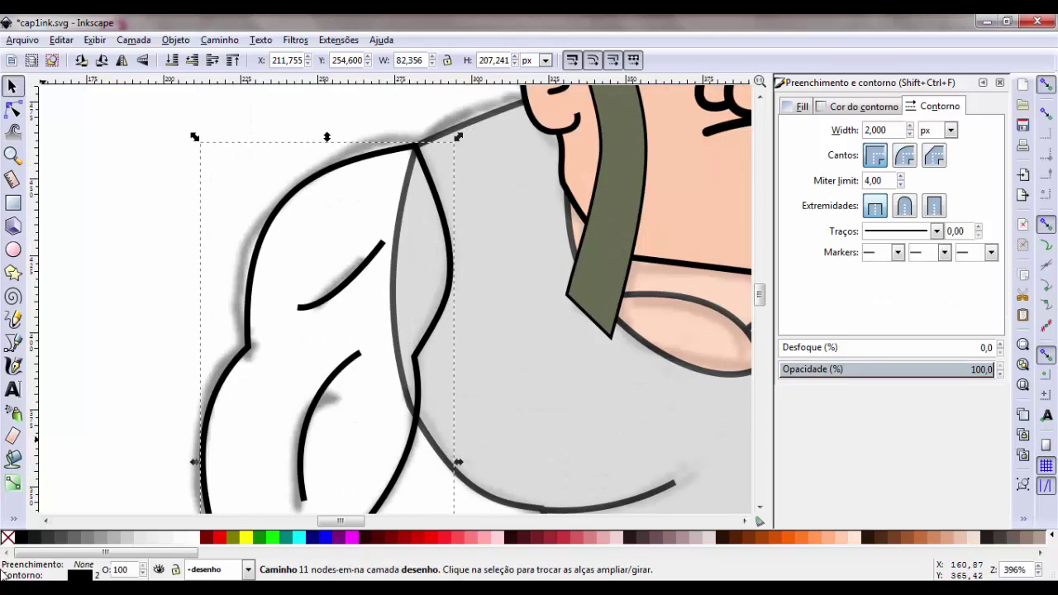
pyautogui.click(12, 520)
pyautogui.click(74, 514)
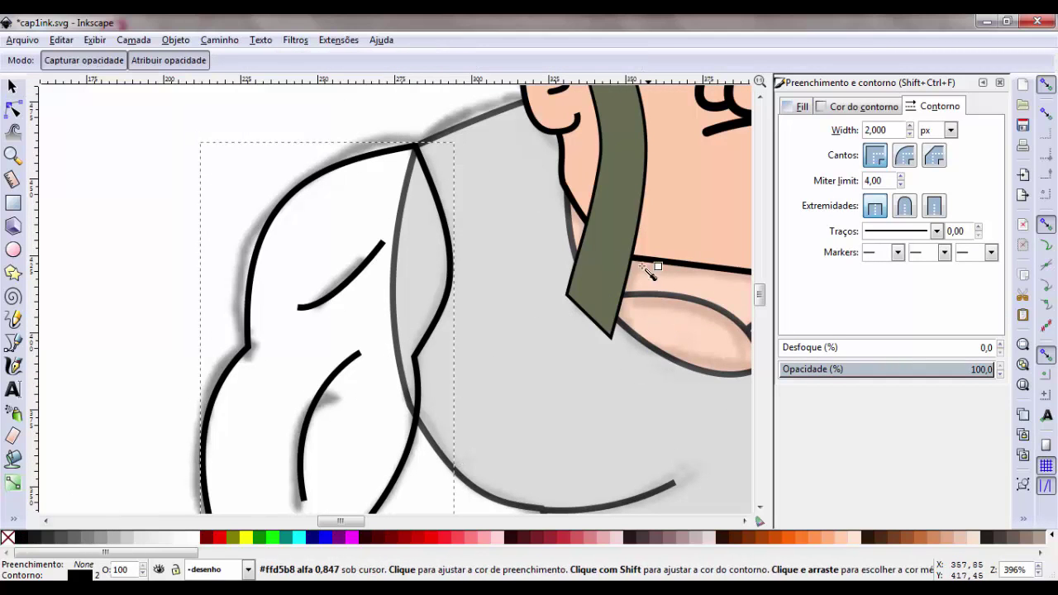
pyautogui.click(666, 224)
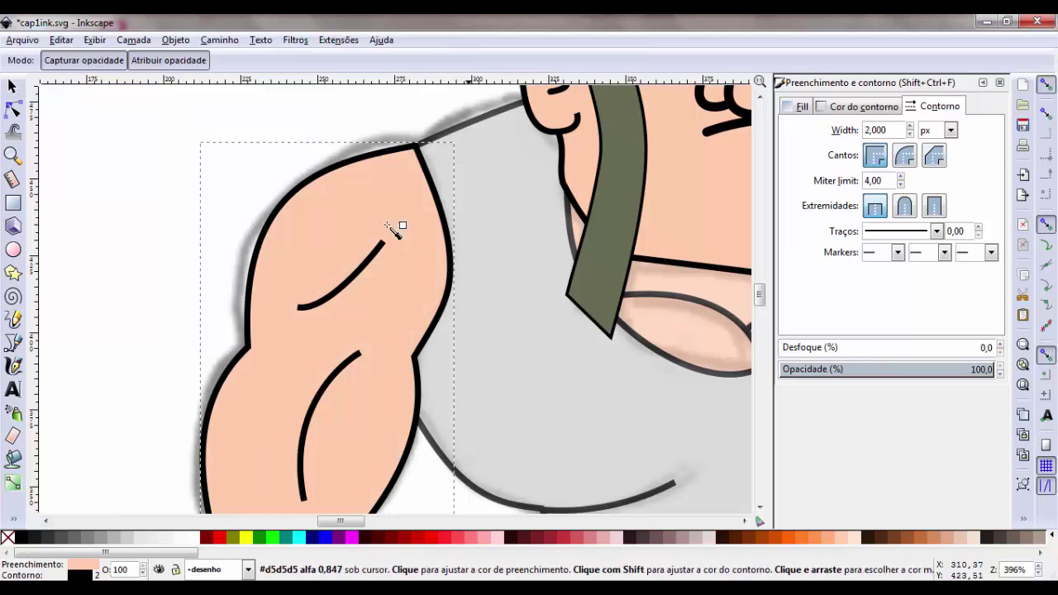
pyautogui.click(13, 86)
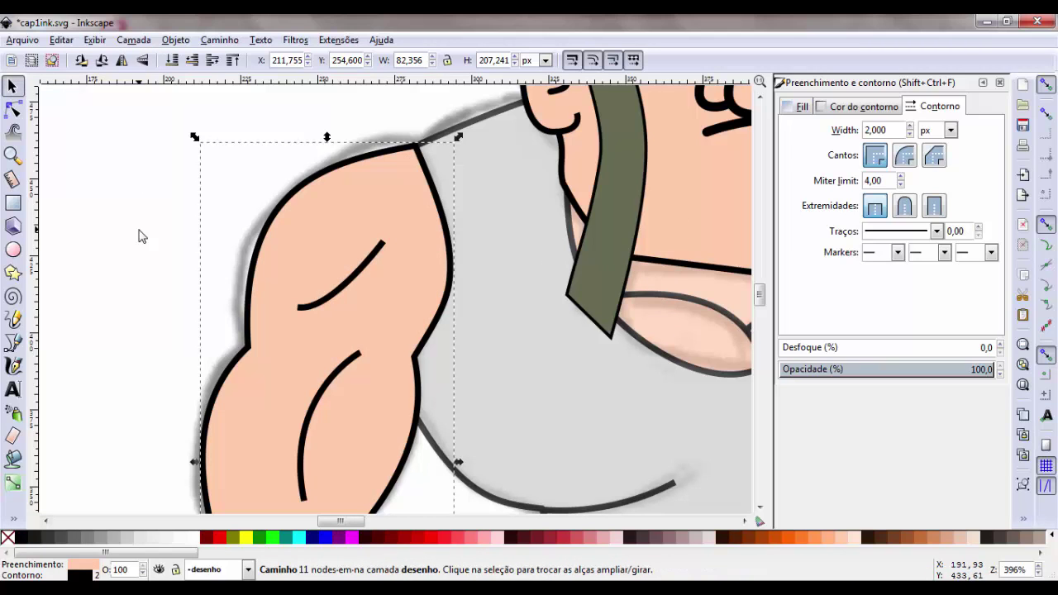
# - Set the shirt and body group's opacity back to 100%
pyautogui.press('-')
pyautogui.press('-')
pyautogui.press('-')
pyautogui.press('-')
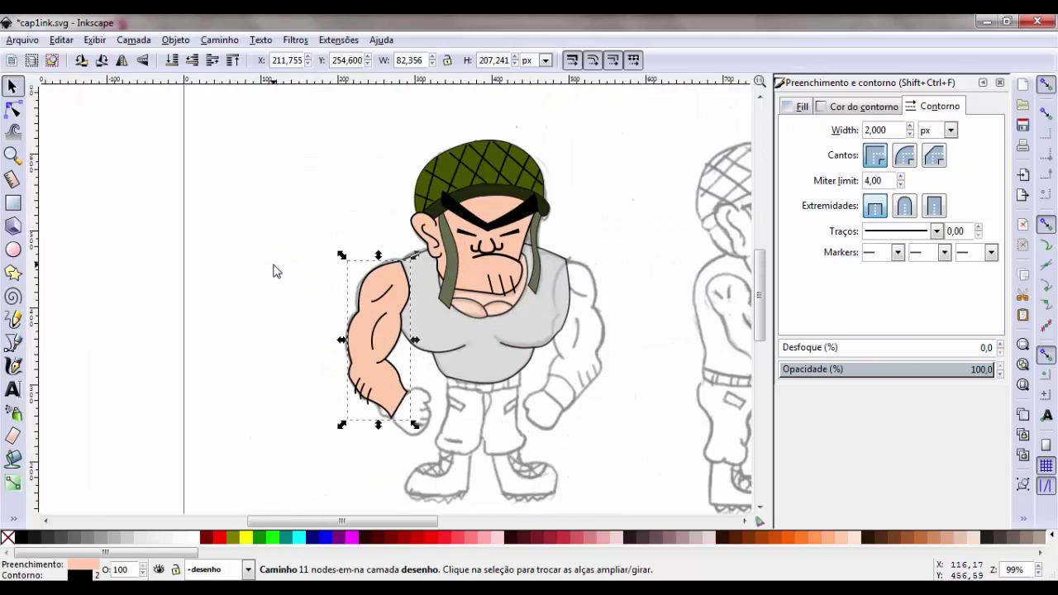
pyautogui.click(433, 343)
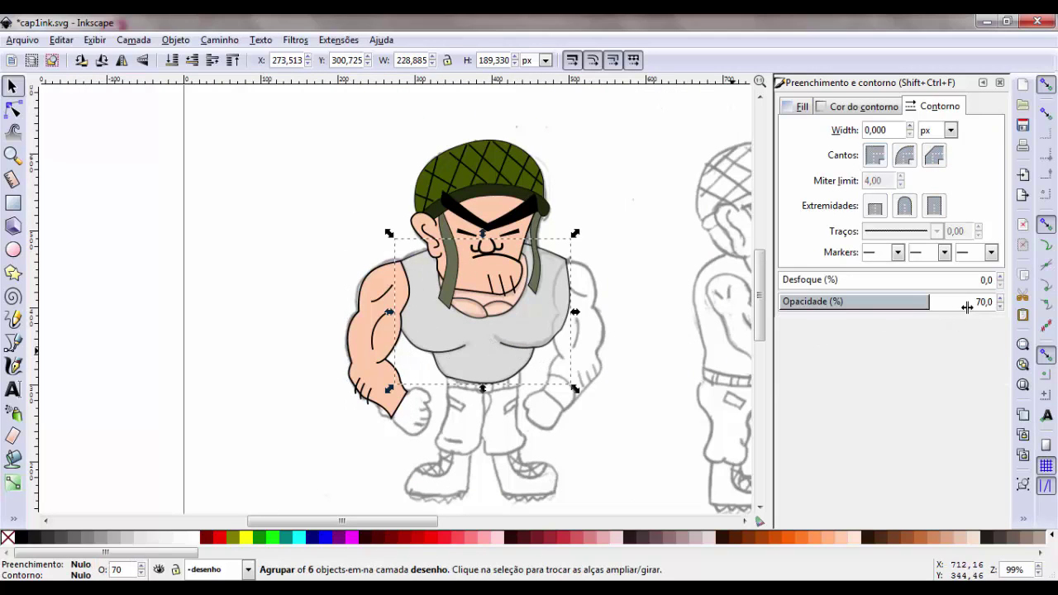
pyautogui.moveTo(931, 301); pyautogui.dragTo(1009, 301)
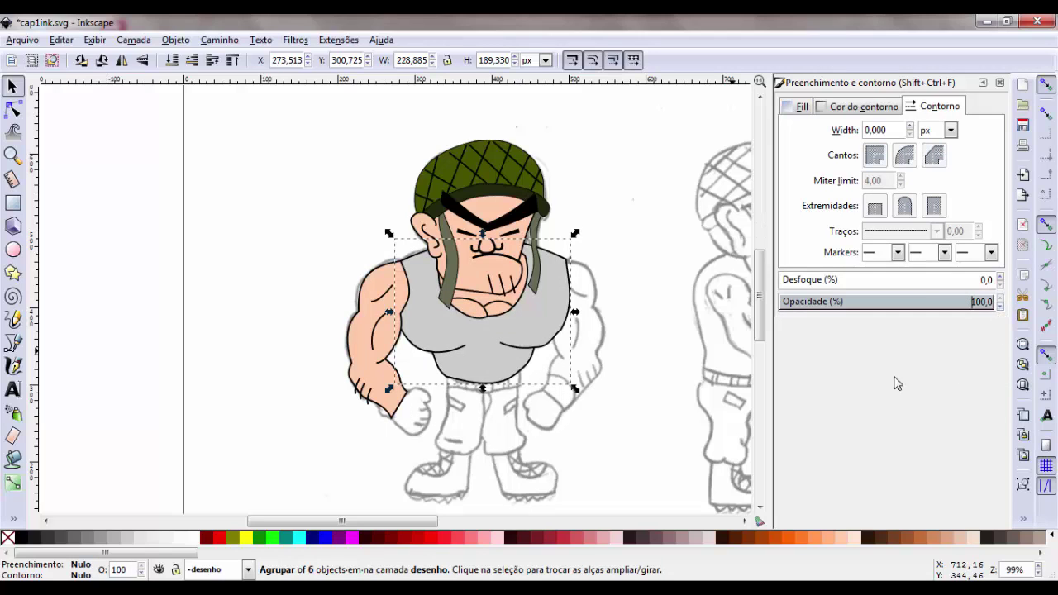
pyautogui.click(659, 422)
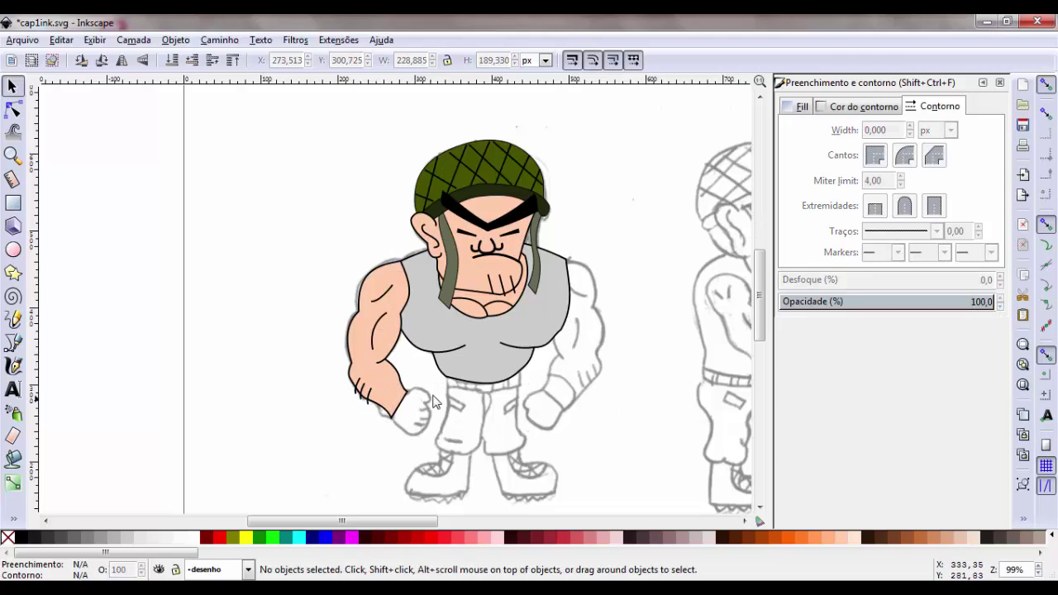
# - Set the arm's opacity to 70% and zoom in on the hand
pyautogui.click(369, 401)
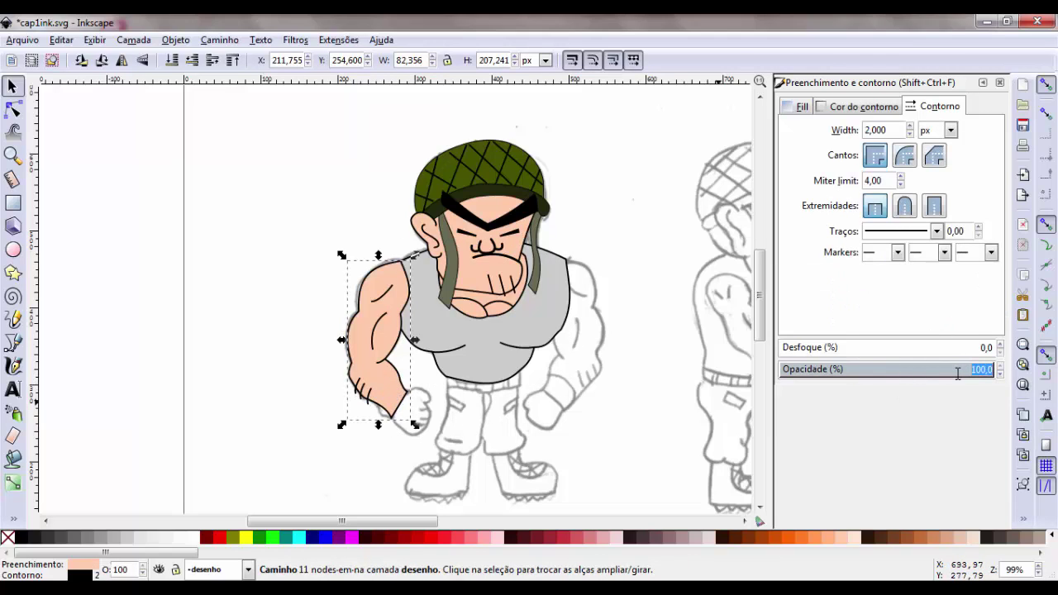
pyautogui.write('70')
pyautogui.press('Return')
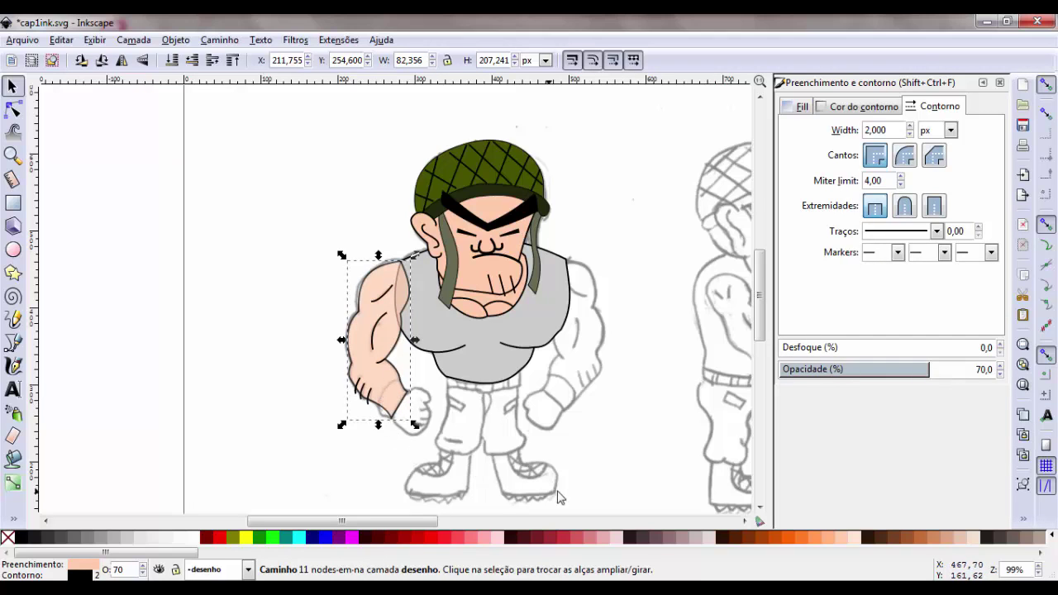
pyautogui.press('+')
pyautogui.press('+')
pyautogui.scroll(-2, 454, 451)
pyautogui.scroll(-3, 449, 449)
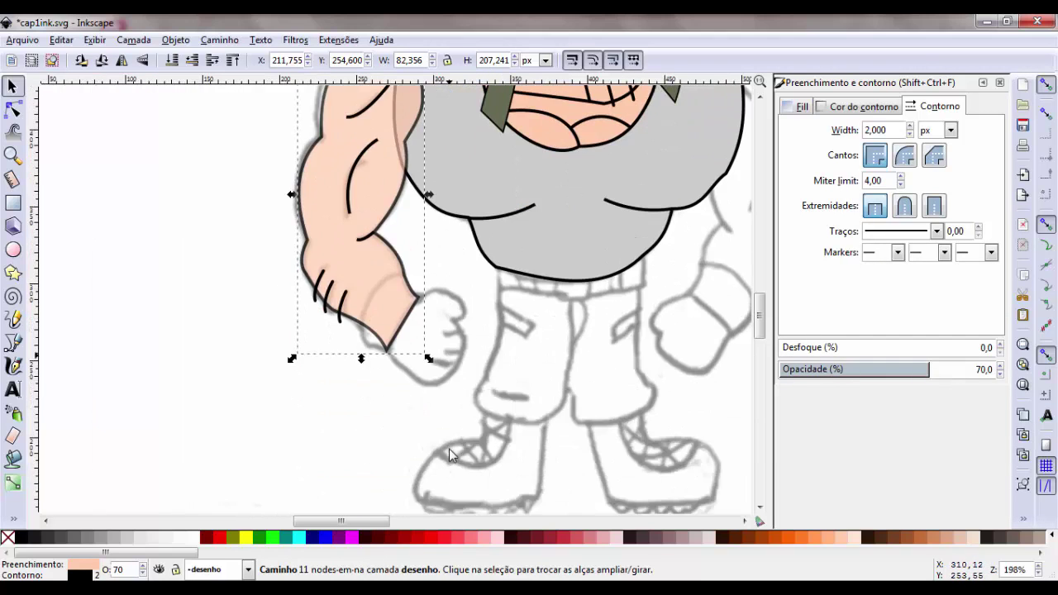
pyautogui.press('+')
pyautogui.press('+')
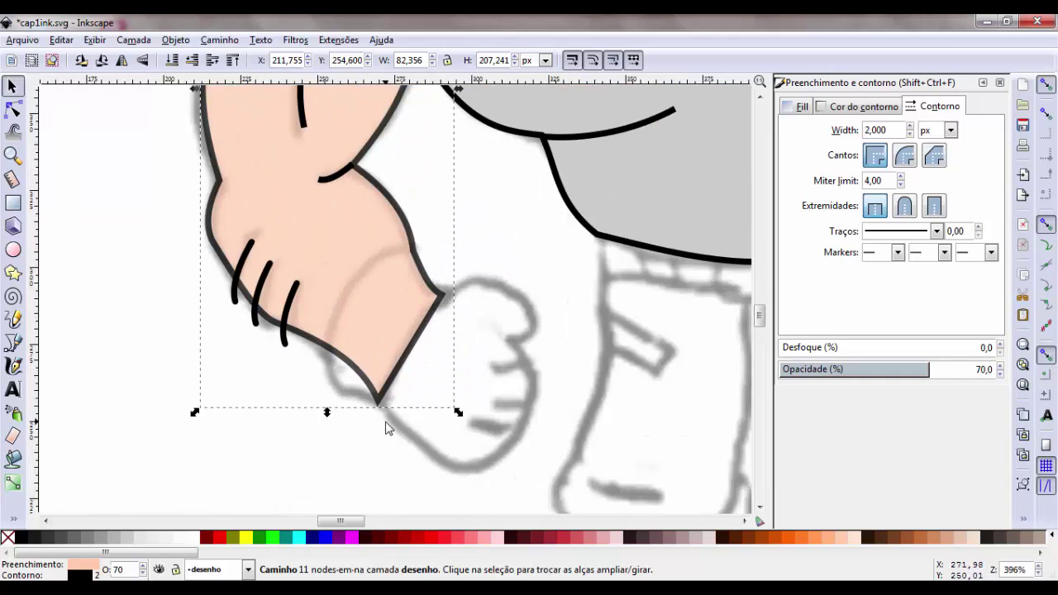
# - Draw a closed four-node cuff shape at the wrist with a 2 px outline
pyautogui.click(14, 342)
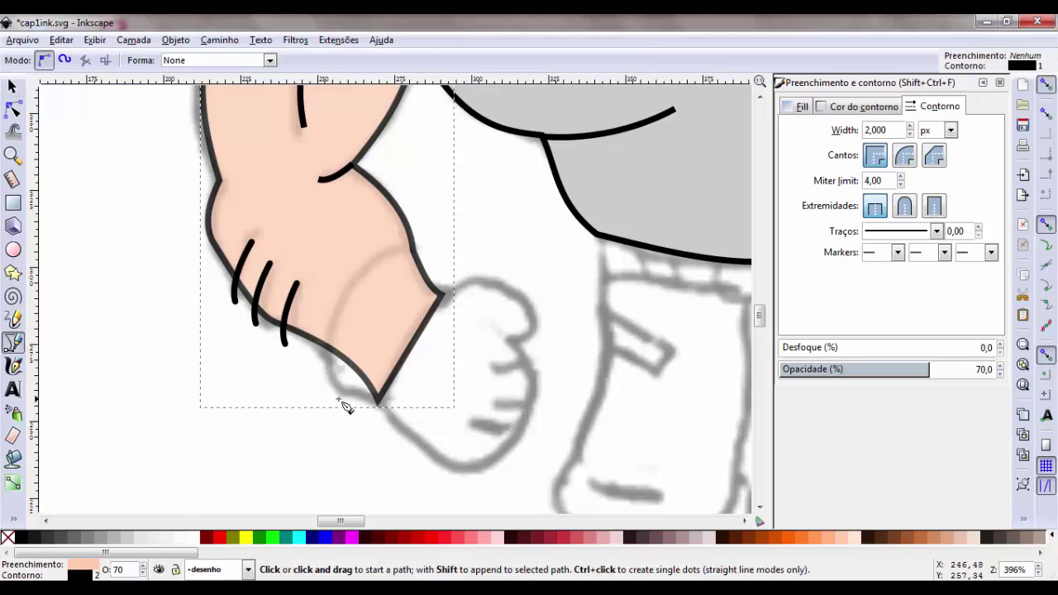
pyautogui.click(378, 403)
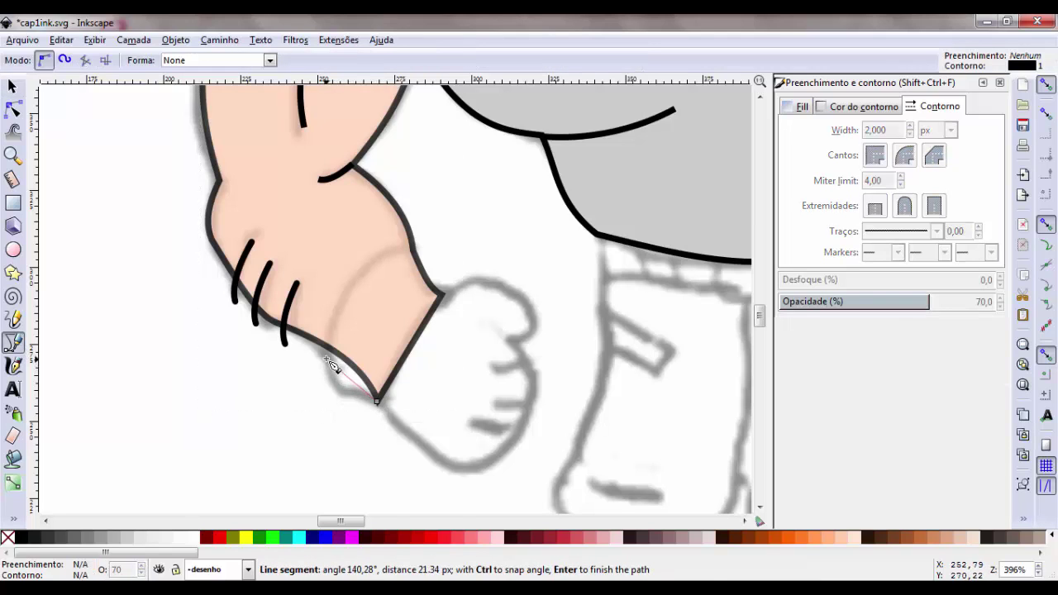
pyautogui.click(328, 357)
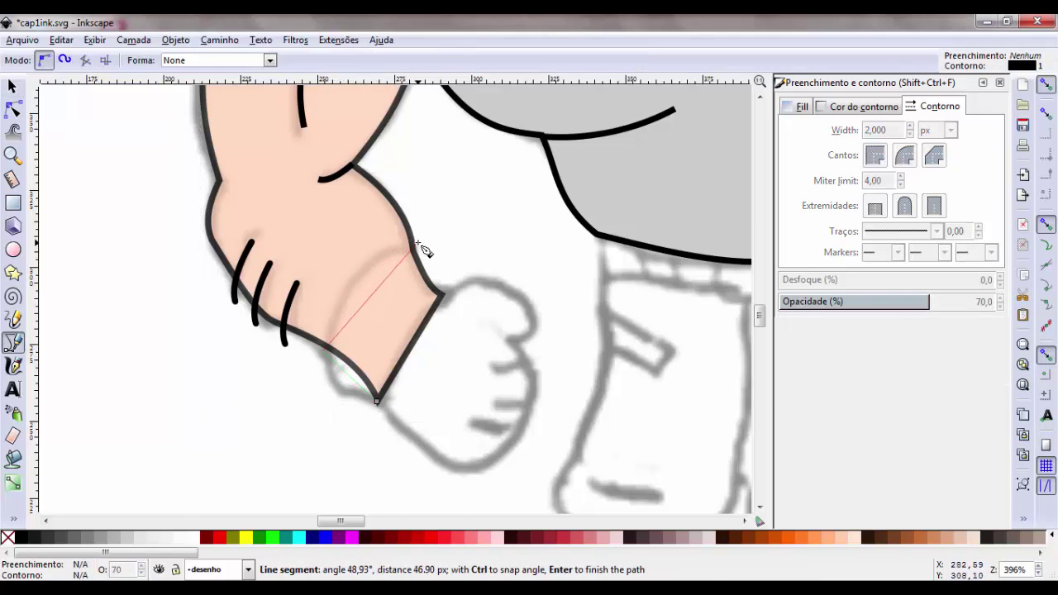
pyautogui.click(420, 242)
pyautogui.click(450, 295)
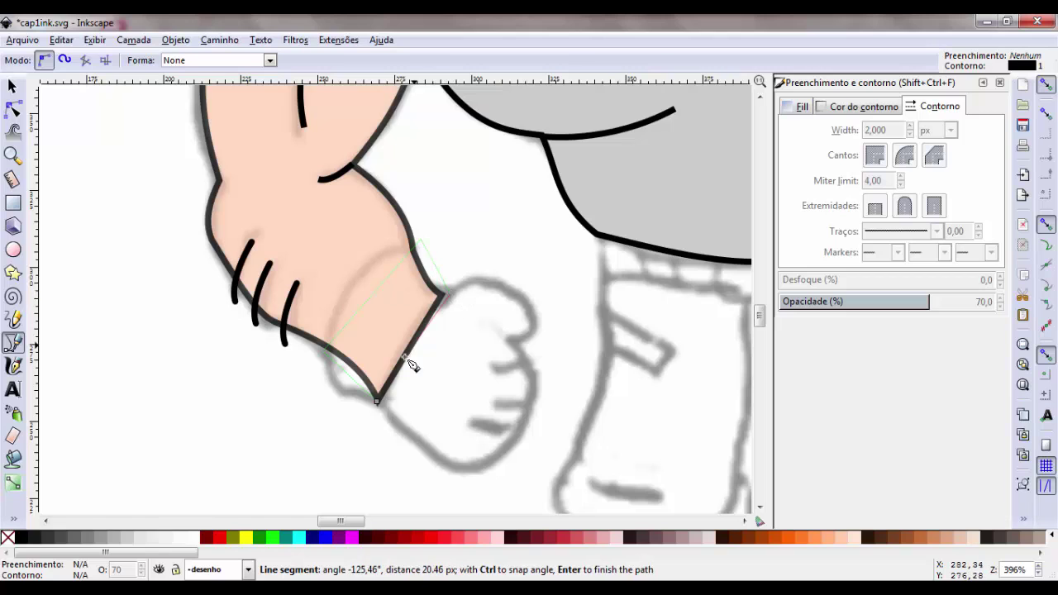
pyautogui.click(378, 403)
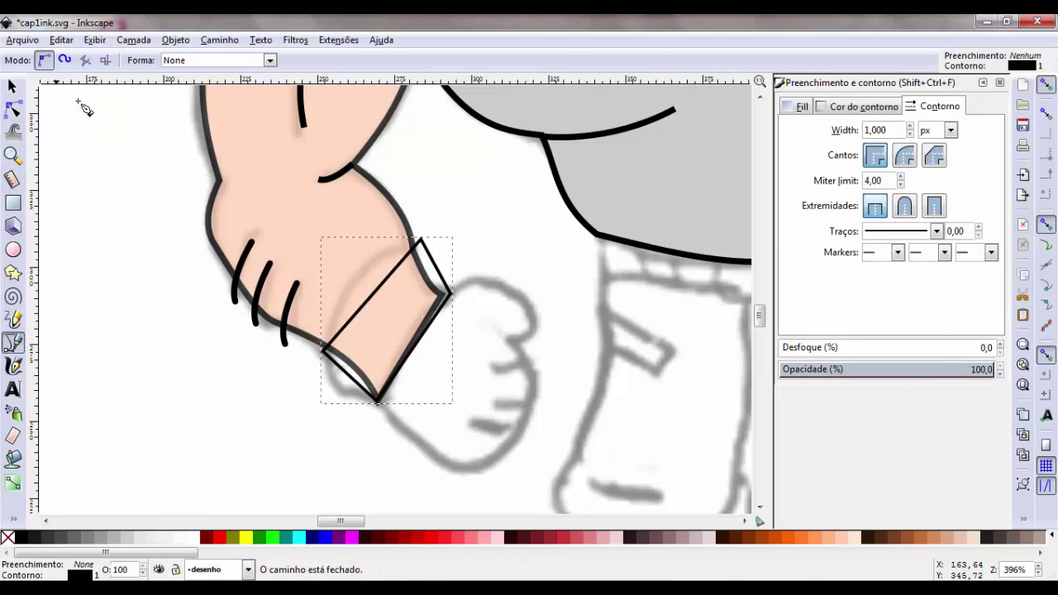
pyautogui.click(12, 86)
pyautogui.moveTo(908, 128); pyautogui.dragTo(831, 136)
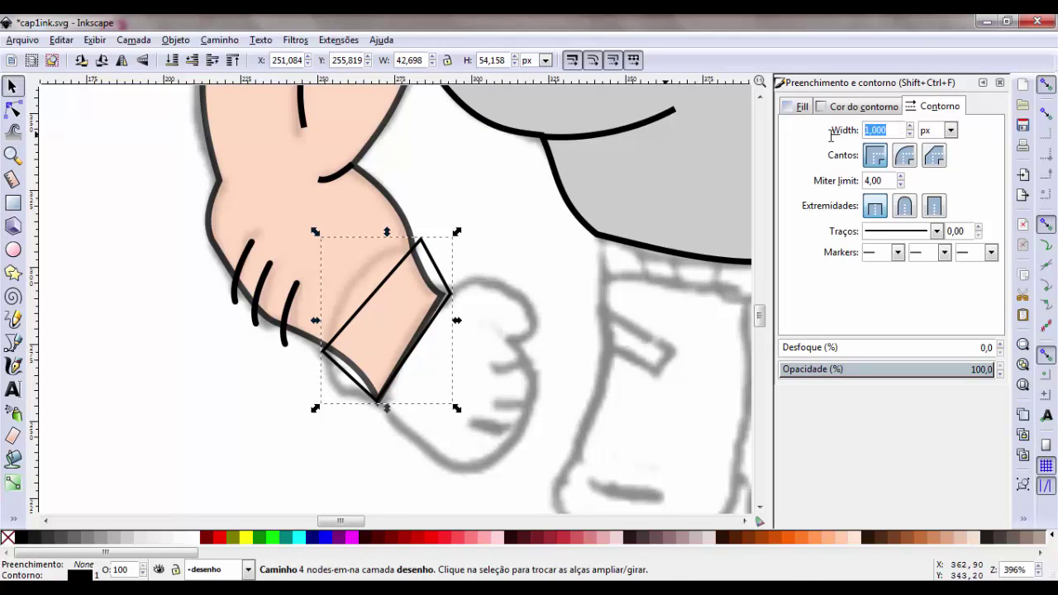
pyautogui.write('2')
pyautogui.press('Return')
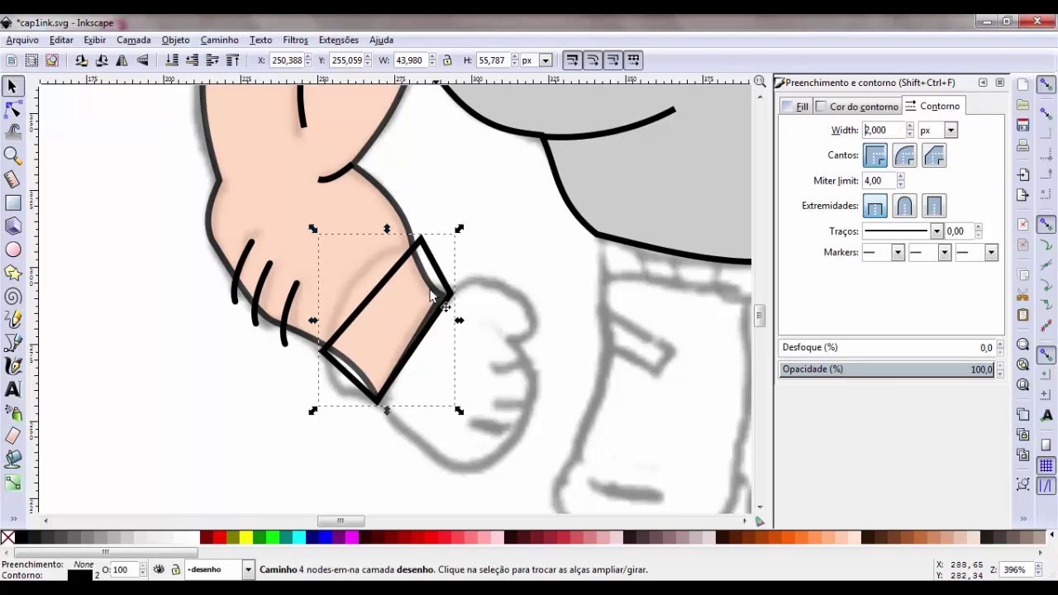
# - Bend the cuff's four edges into curves that follow the sketch
pyautogui.press('n')
pyautogui.moveTo(389, 288); pyautogui.dragTo(378, 286)
pyautogui.moveTo(358, 382); pyautogui.dragTo(323, 355)
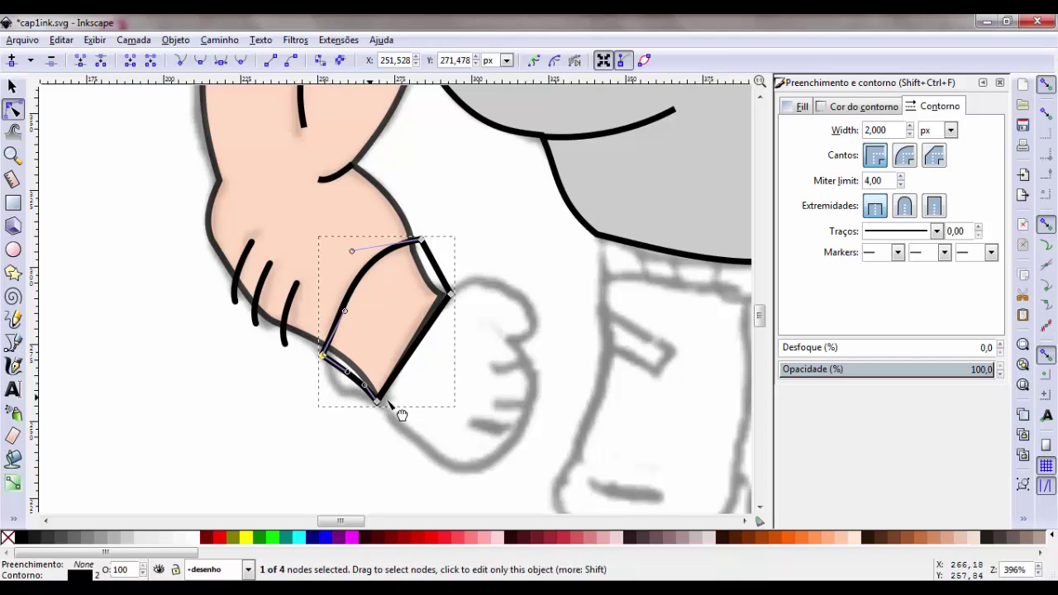
pyautogui.moveTo(420, 371); pyautogui.dragTo(425, 355)
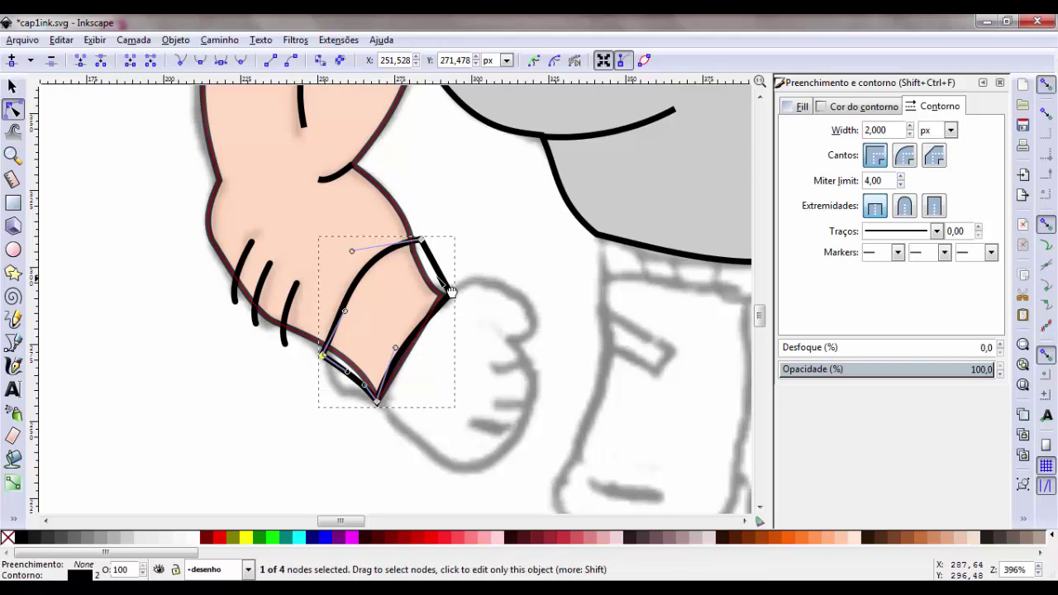
pyautogui.moveTo(448, 287); pyautogui.dragTo(440, 281)
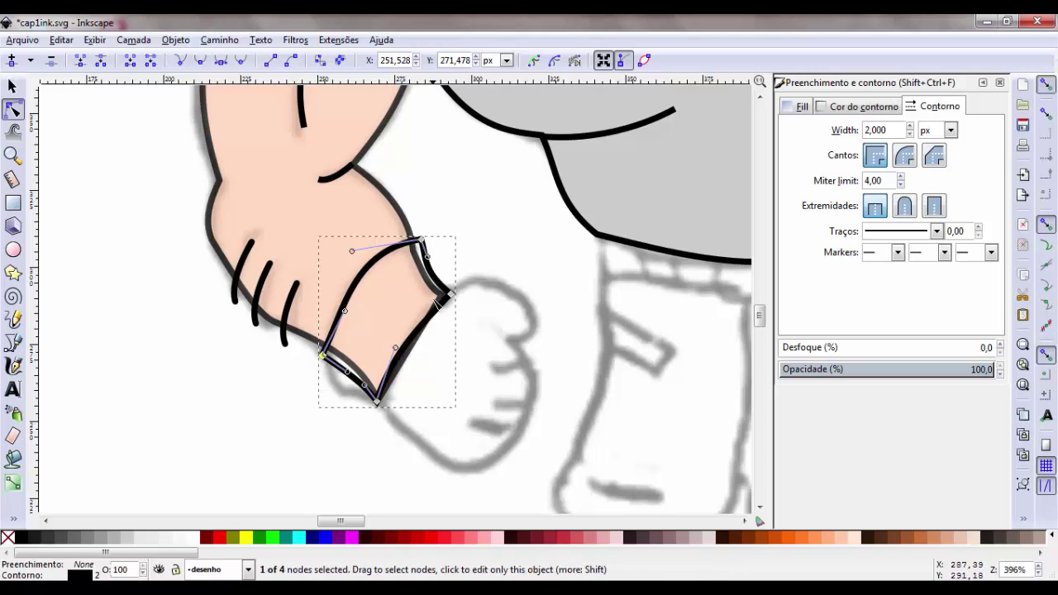
pyautogui.moveTo(415, 363); pyautogui.dragTo(422, 352)
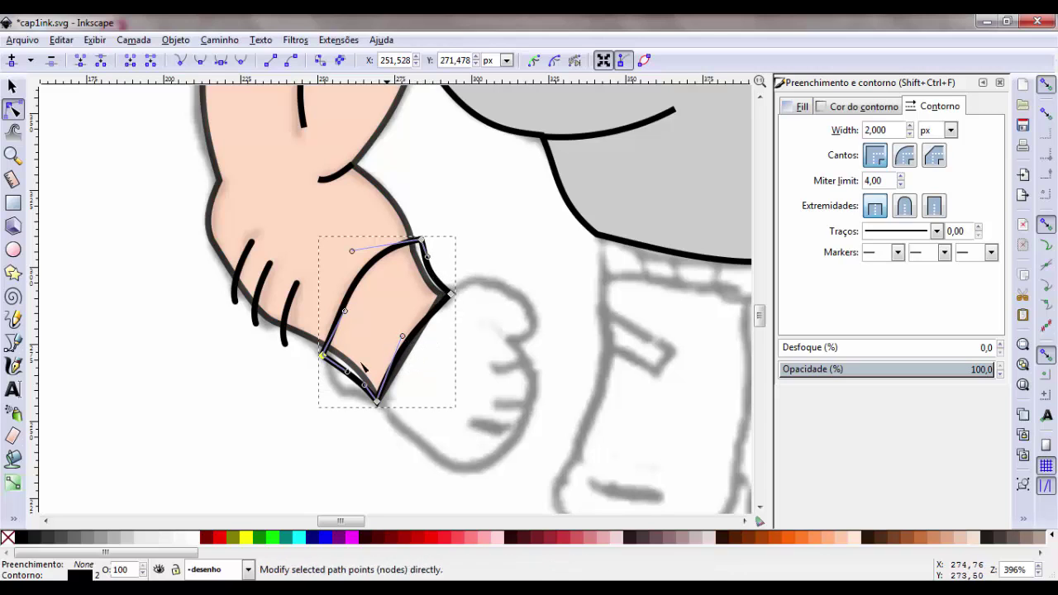
pyautogui.moveTo(323, 355); pyautogui.dragTo(323, 350)
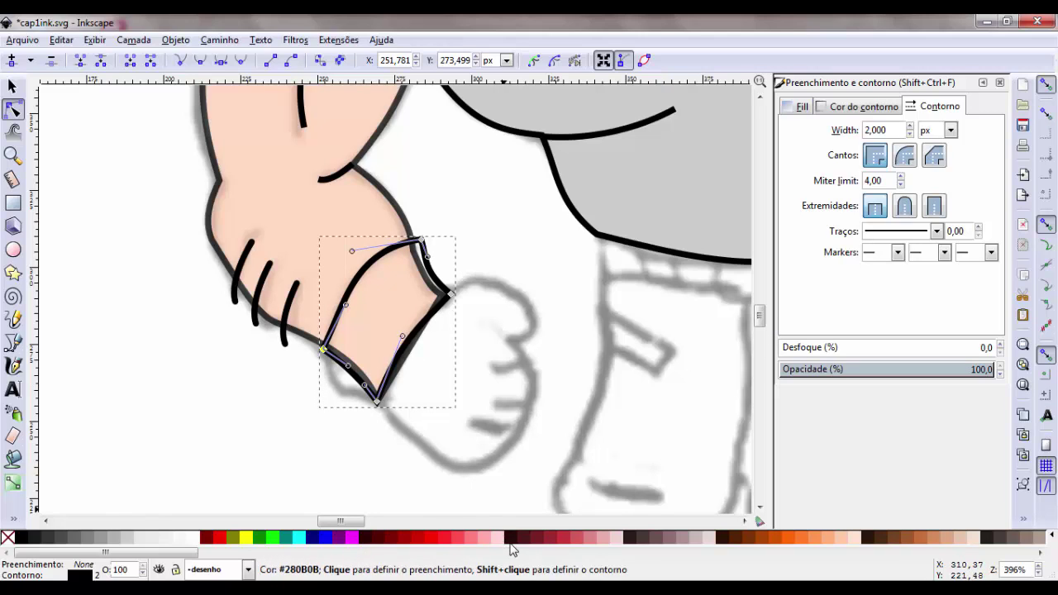
# - Fill the cuff with dark green 17280B from the palette
pyautogui.moveTo(120, 555); pyautogui.dragTo(378, 553)
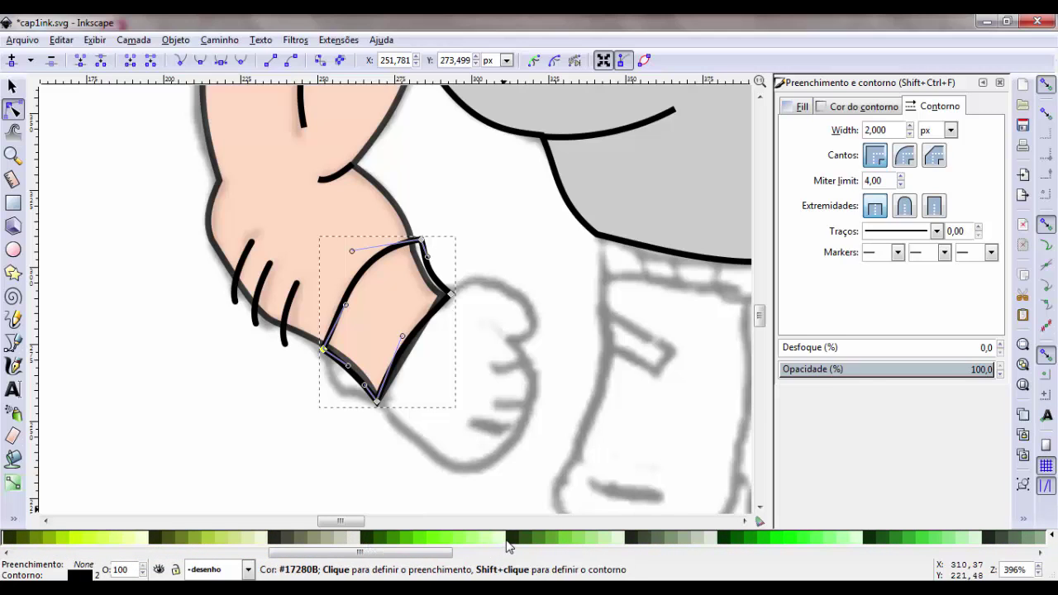
pyautogui.click(513, 548)
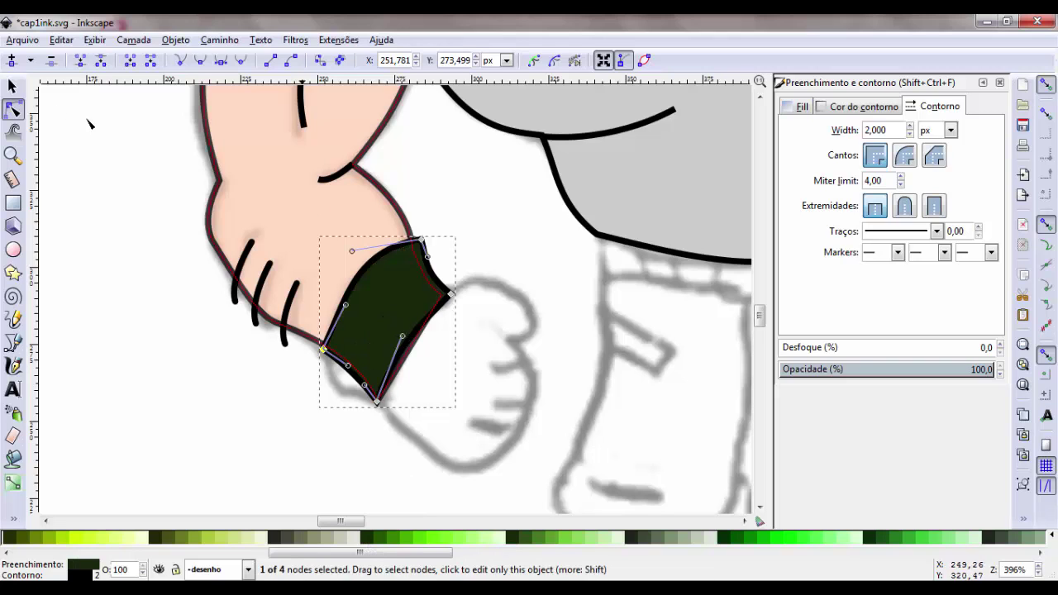
pyautogui.click(12, 86)
pyautogui.click(312, 460)
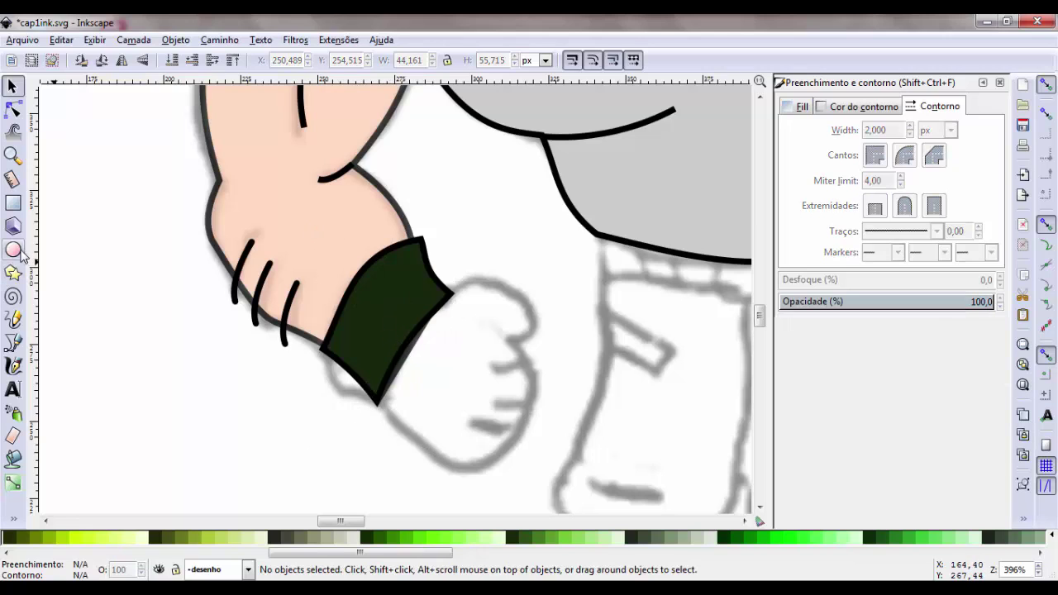
# - Trace a closed five-point fist outline with the Pen tool below the green cuff
pyautogui.click(13, 343)
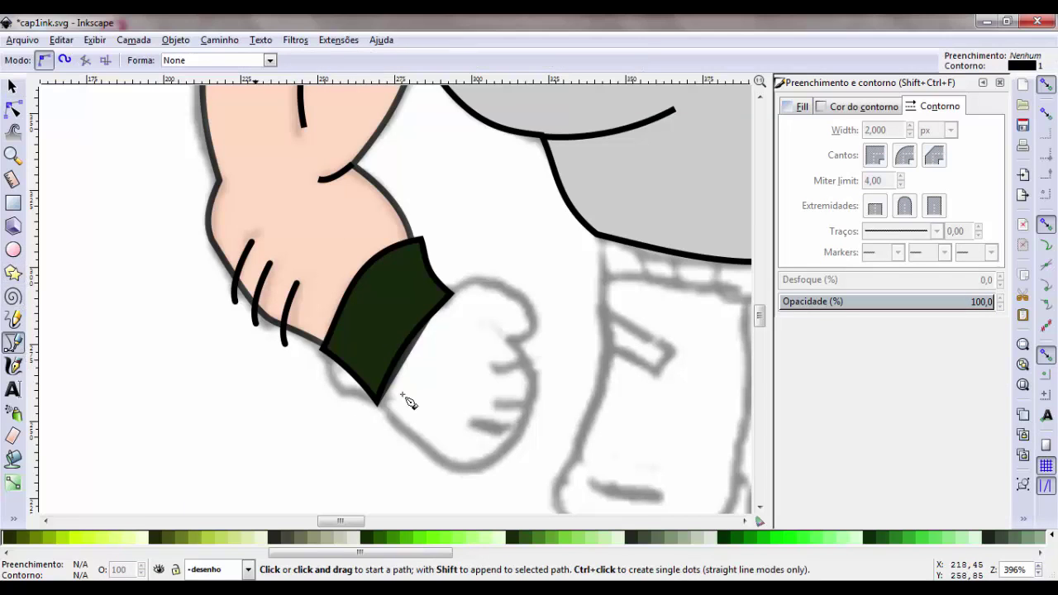
pyautogui.click(435, 296)
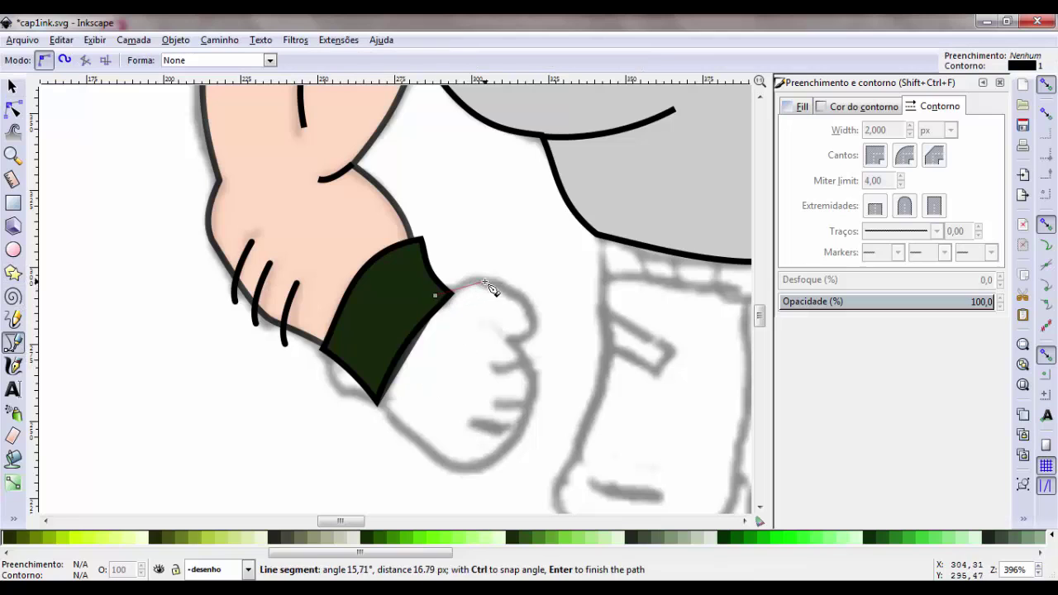
pyautogui.click(524, 362)
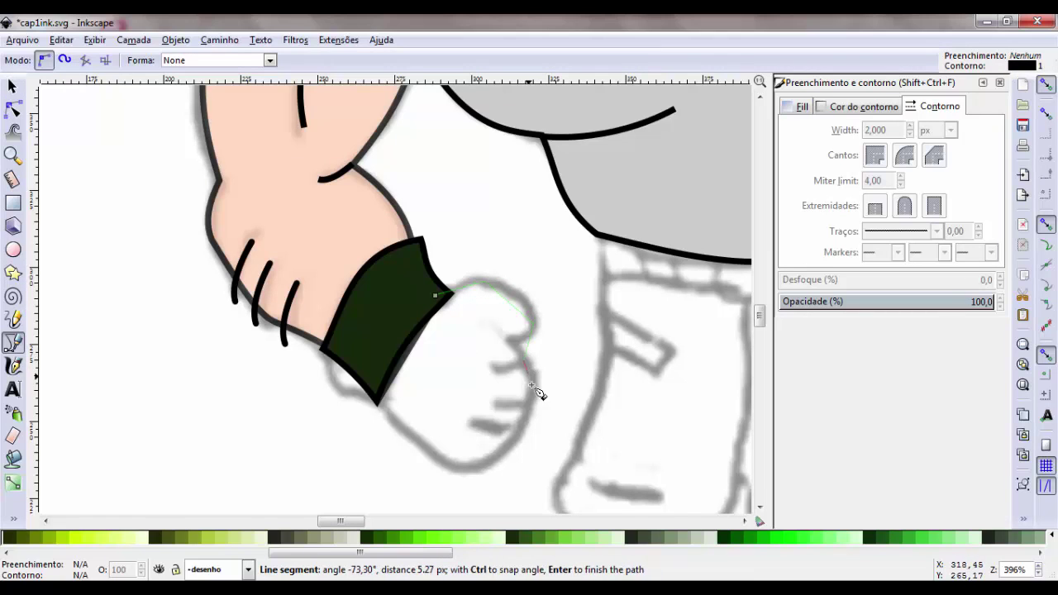
pyautogui.click(469, 472)
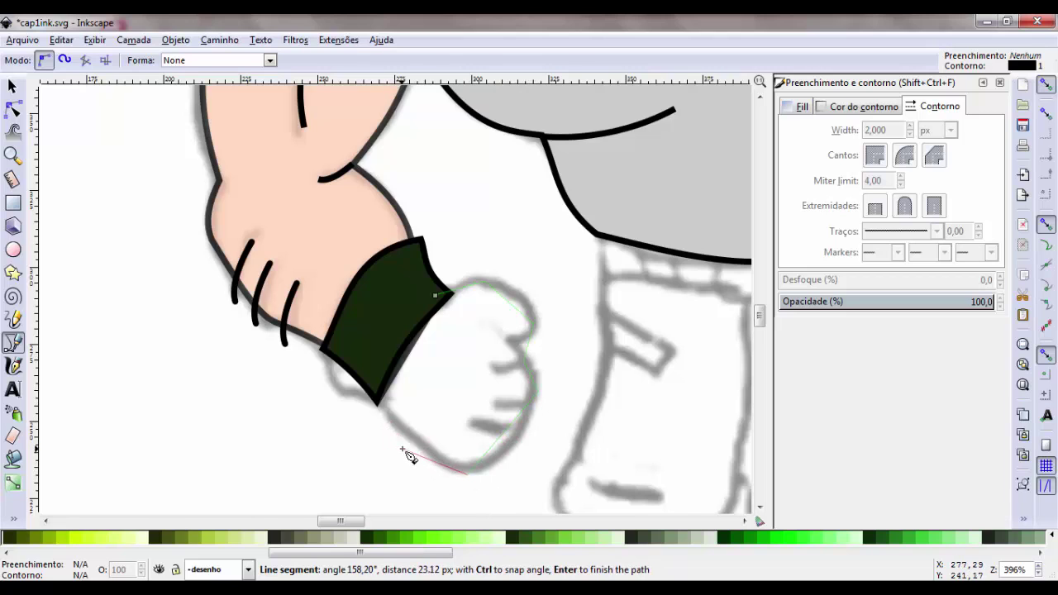
pyautogui.click(405, 442)
pyautogui.click(374, 387)
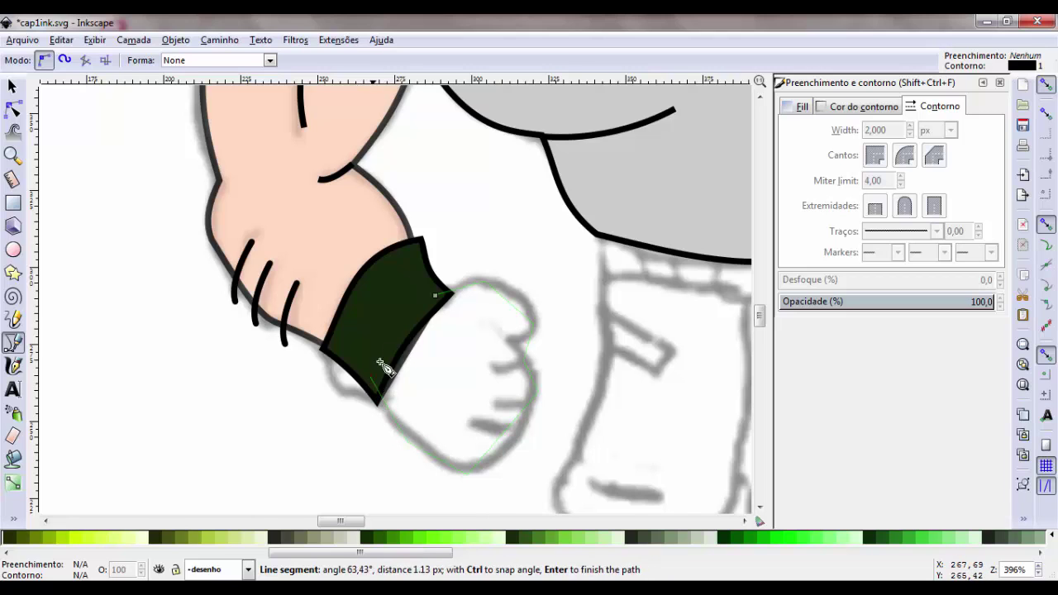
pyautogui.click(435, 296)
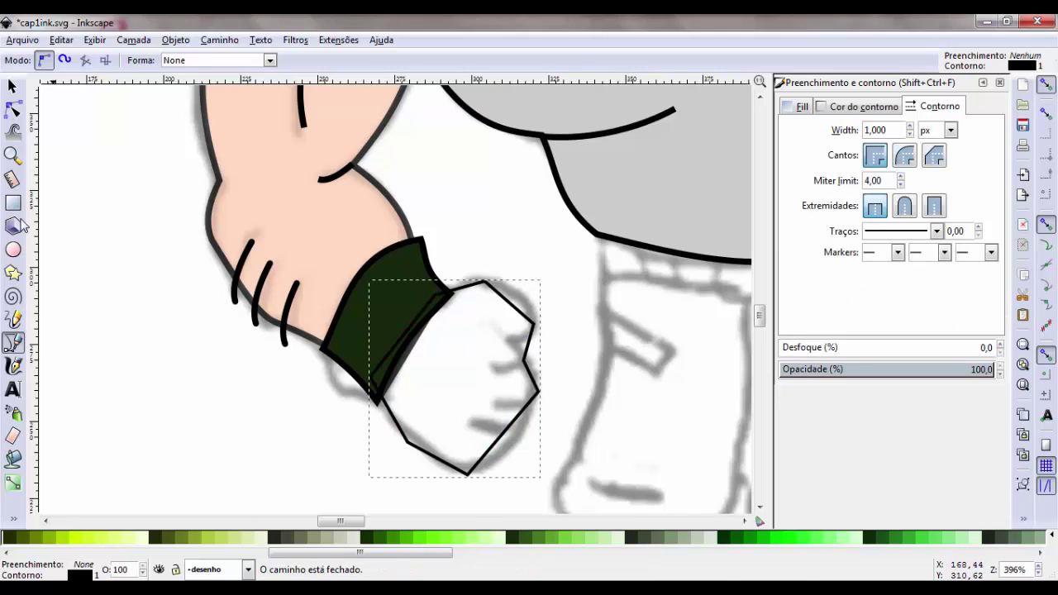
# - Fill the fist with the arm's skin colour using the Dropper
pyautogui.click(14, 519)
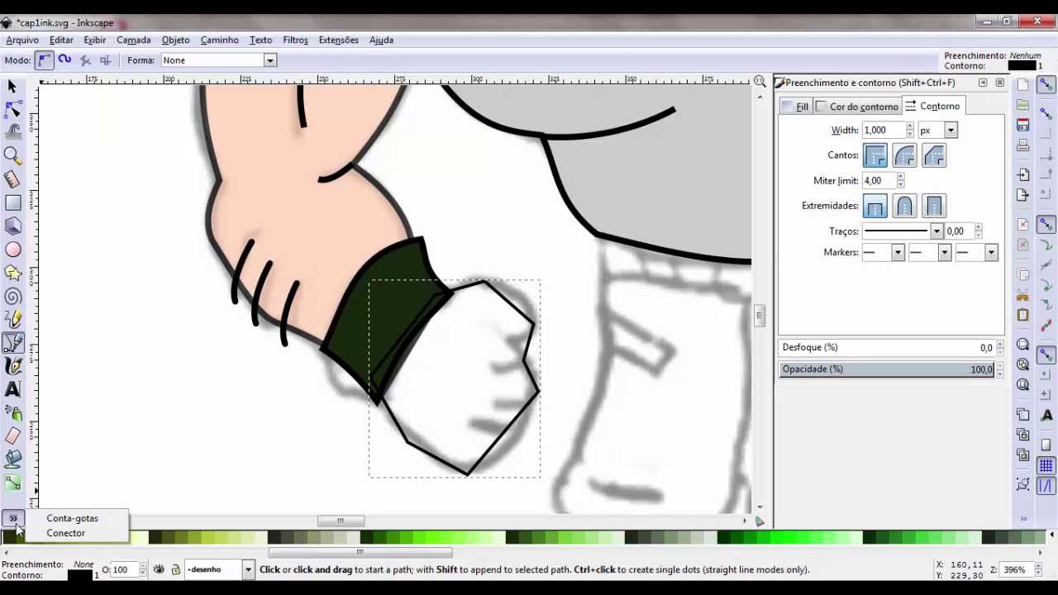
pyautogui.click(72, 518)
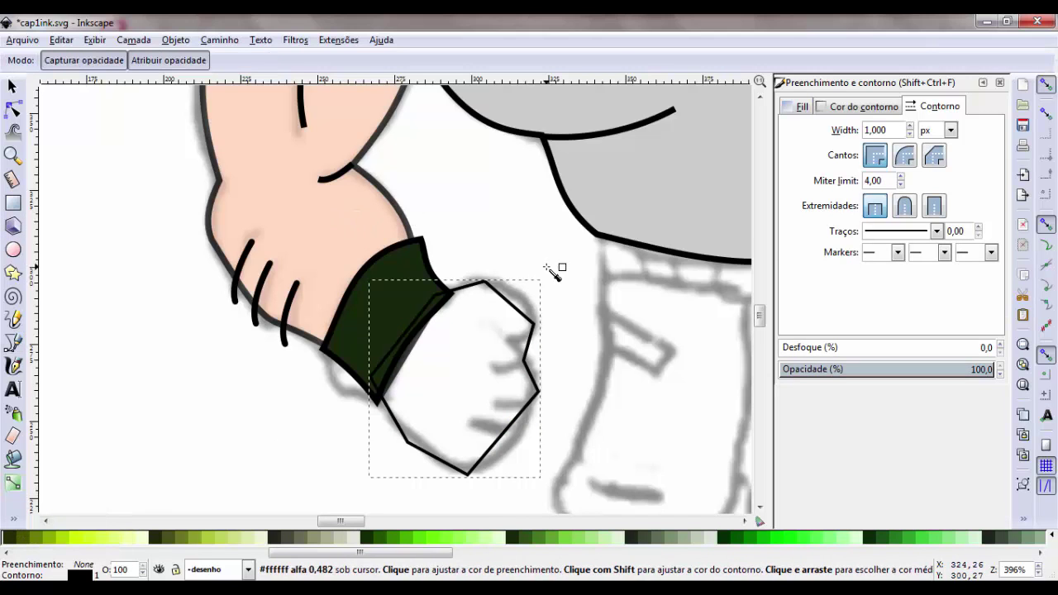
pyautogui.scroll(6, 556, 273)
pyautogui.scroll(5, 557, 272)
pyautogui.click(698, 225)
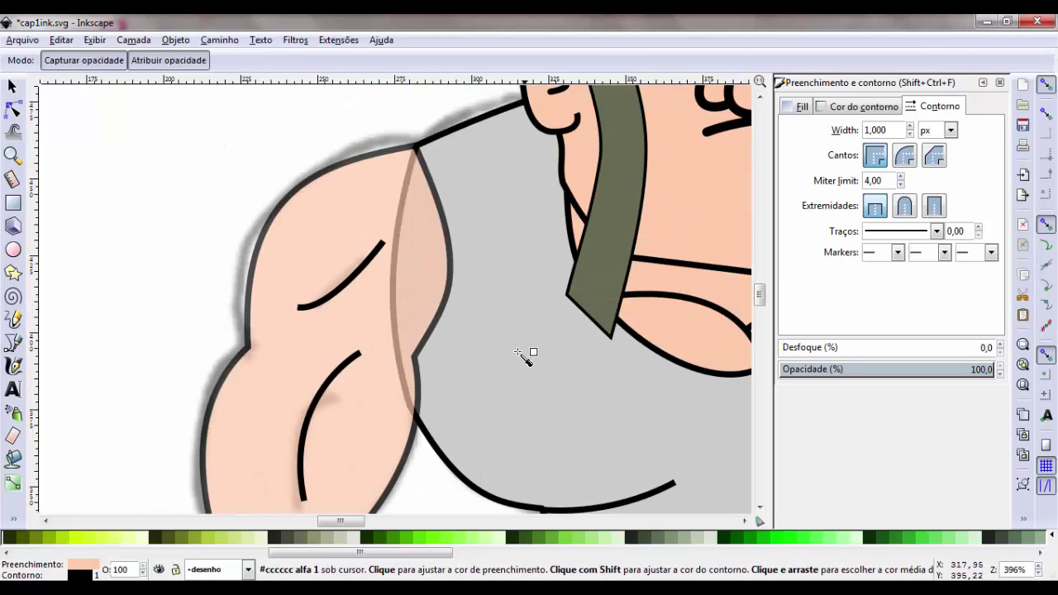
pyautogui.scroll(-7, 521, 354)
pyautogui.scroll(-4, 522, 351)
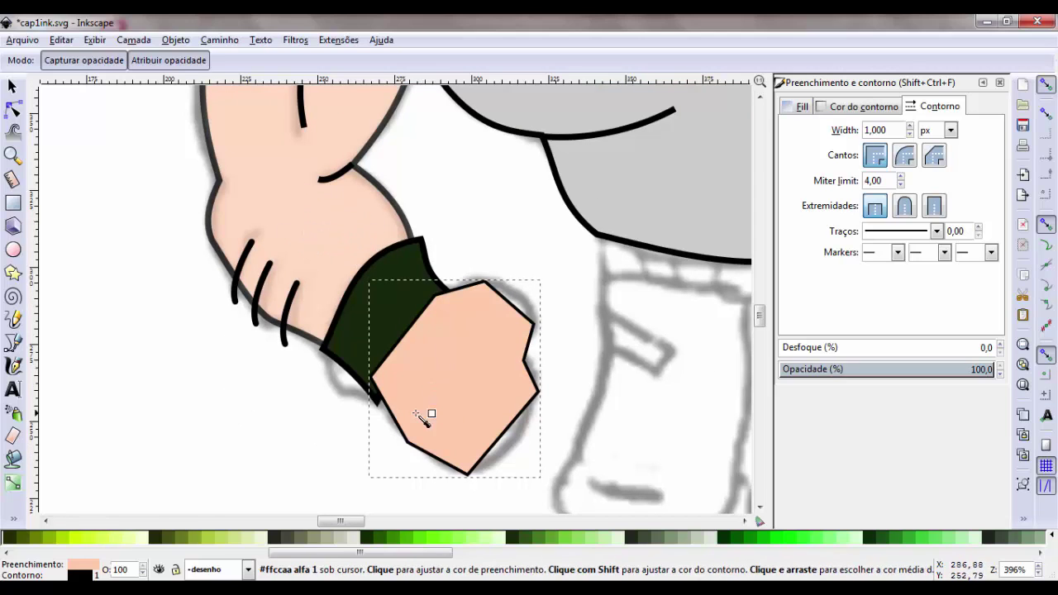
# - Curve the fist's edges outward with the Node tool to round its shape
pyautogui.click(13, 109)
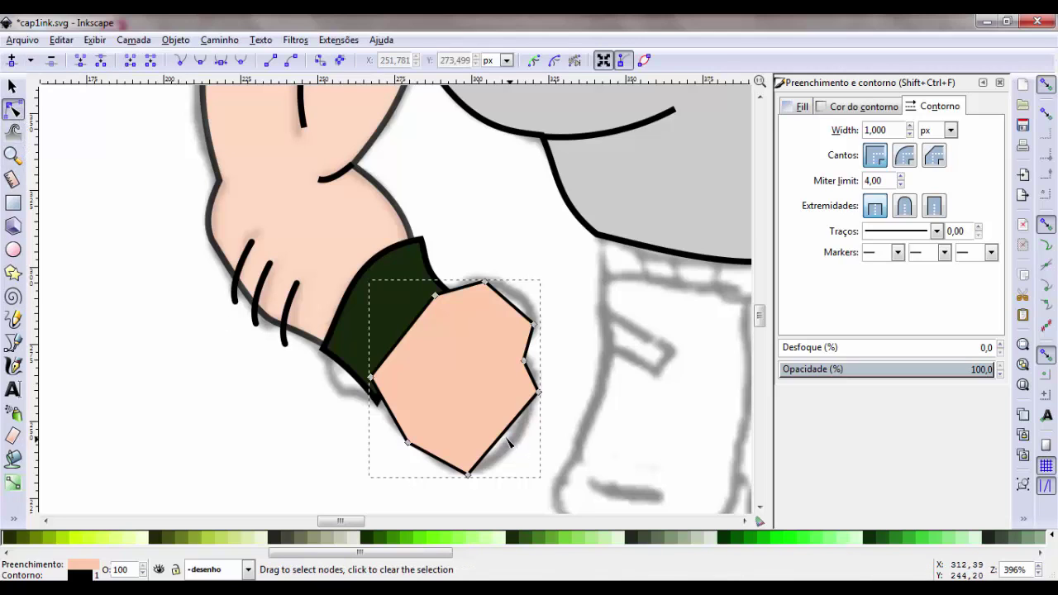
pyautogui.moveTo(513, 444); pyautogui.dragTo(525, 460)
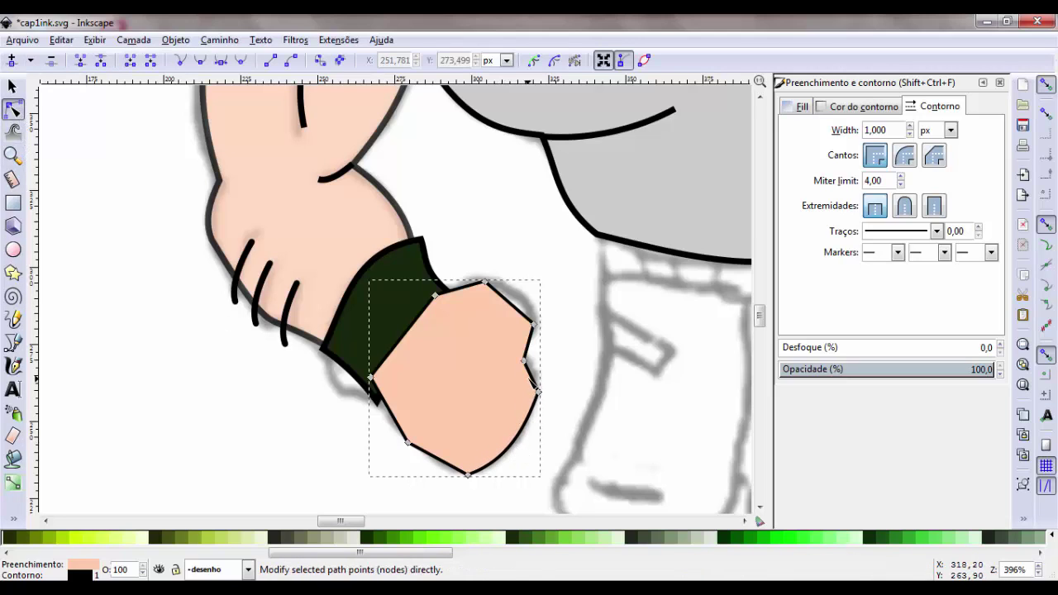
pyautogui.moveTo(530, 378); pyautogui.dragTo(548, 389)
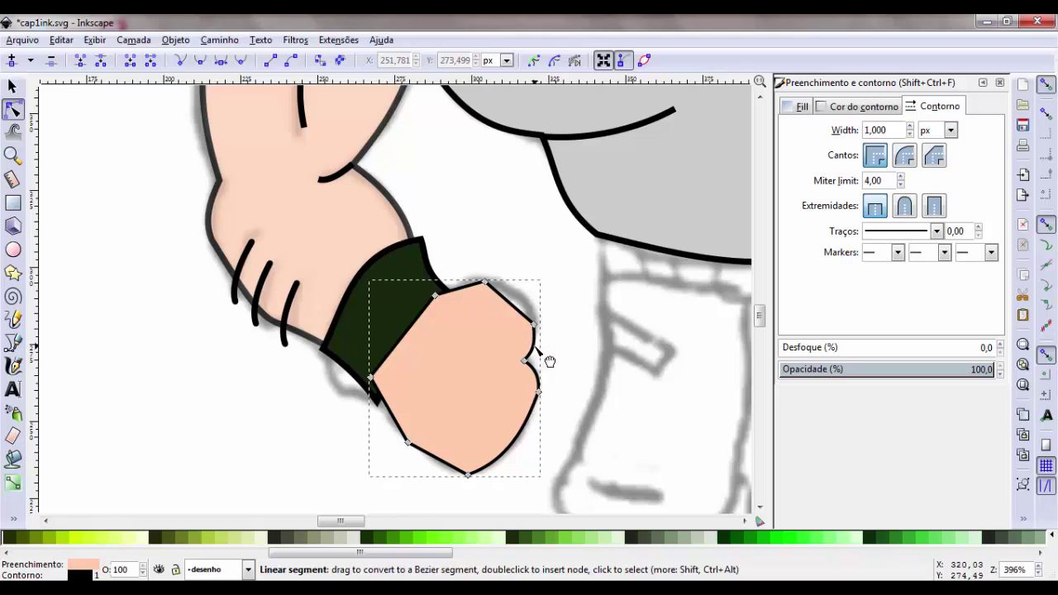
pyautogui.moveTo(509, 303); pyautogui.dragTo(532, 315)
pyautogui.moveTo(473, 289); pyautogui.dragTo(506, 283)
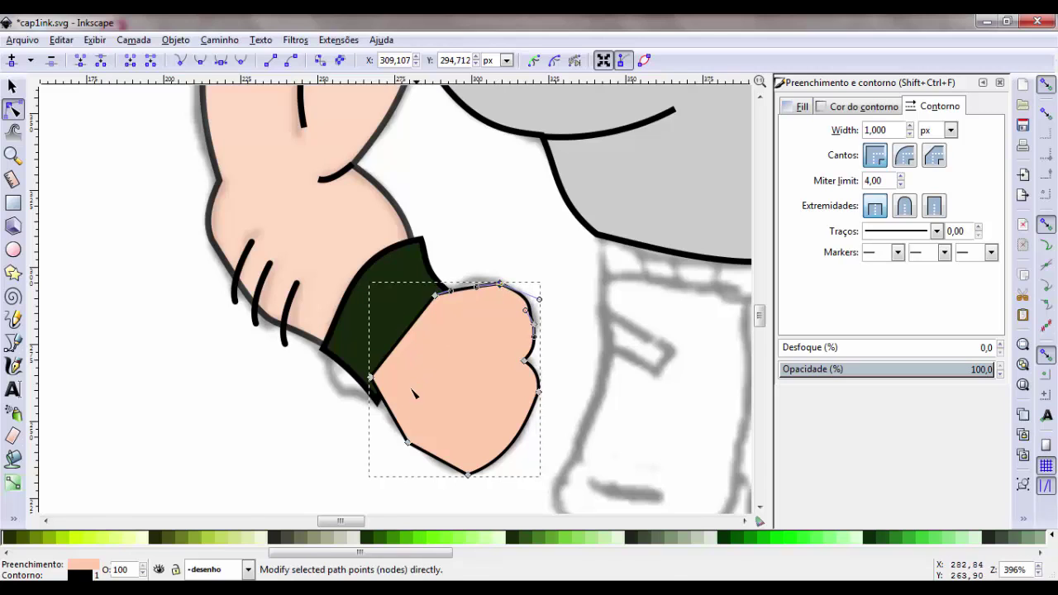
pyautogui.click(404, 437)
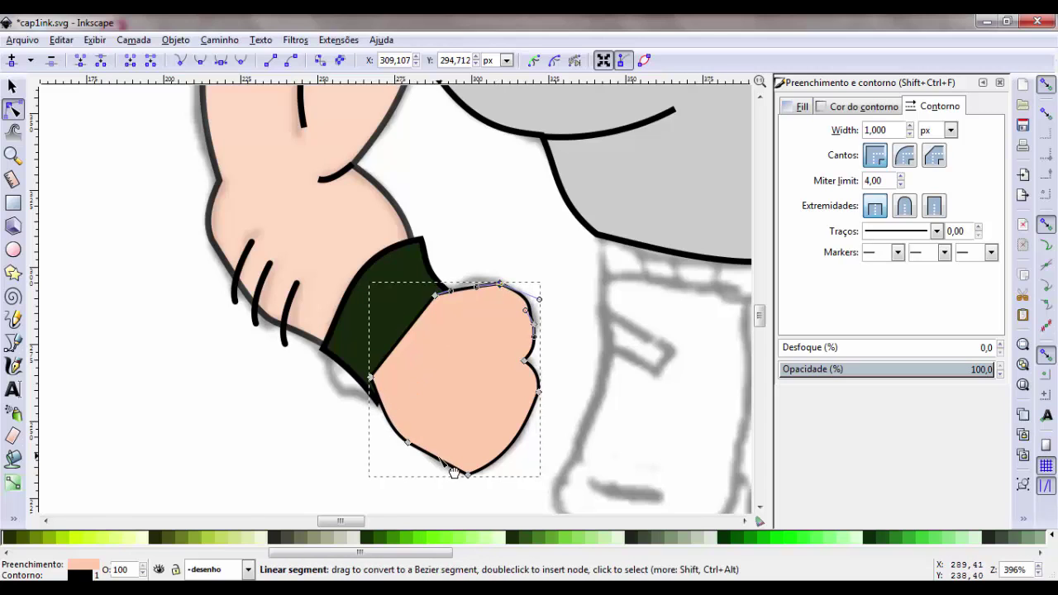
pyautogui.moveTo(449, 466); pyautogui.dragTo(449, 468)
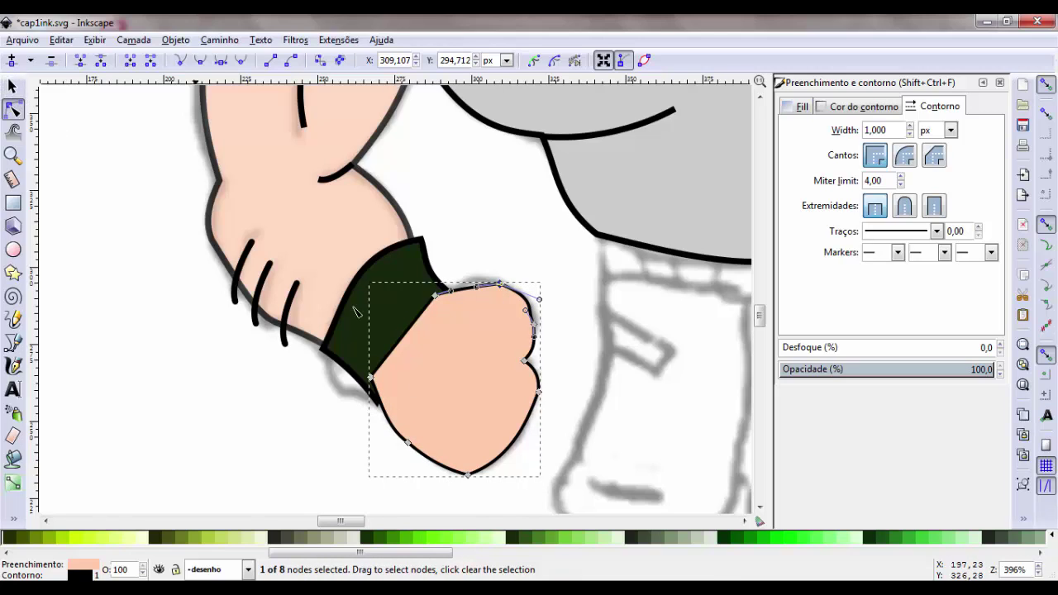
# - Set the fist fill alpha to 192 and its outline width to 2 px
pyautogui.click(801, 108)
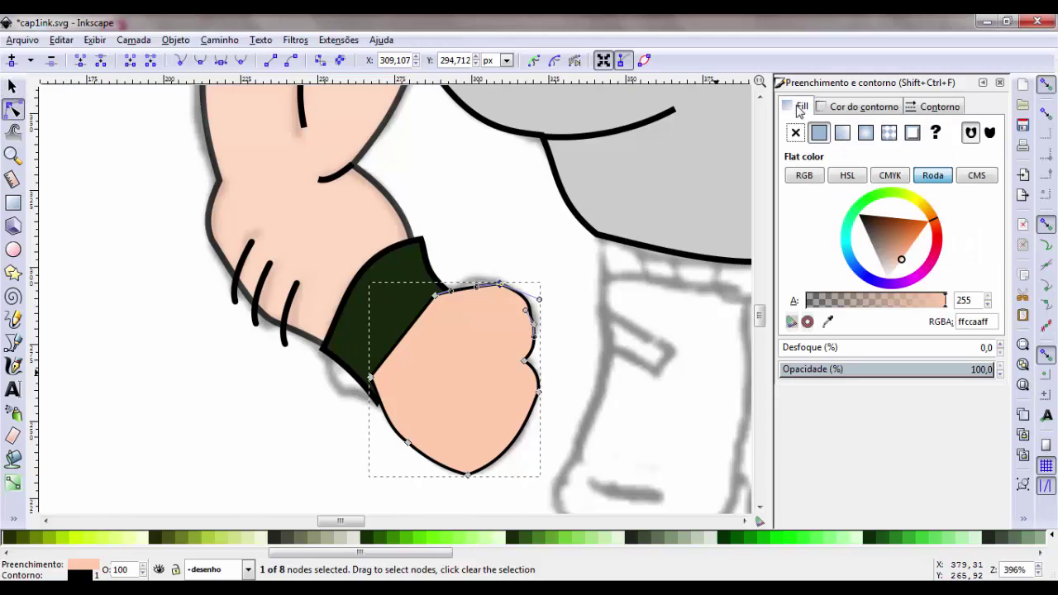
pyautogui.click(912, 303)
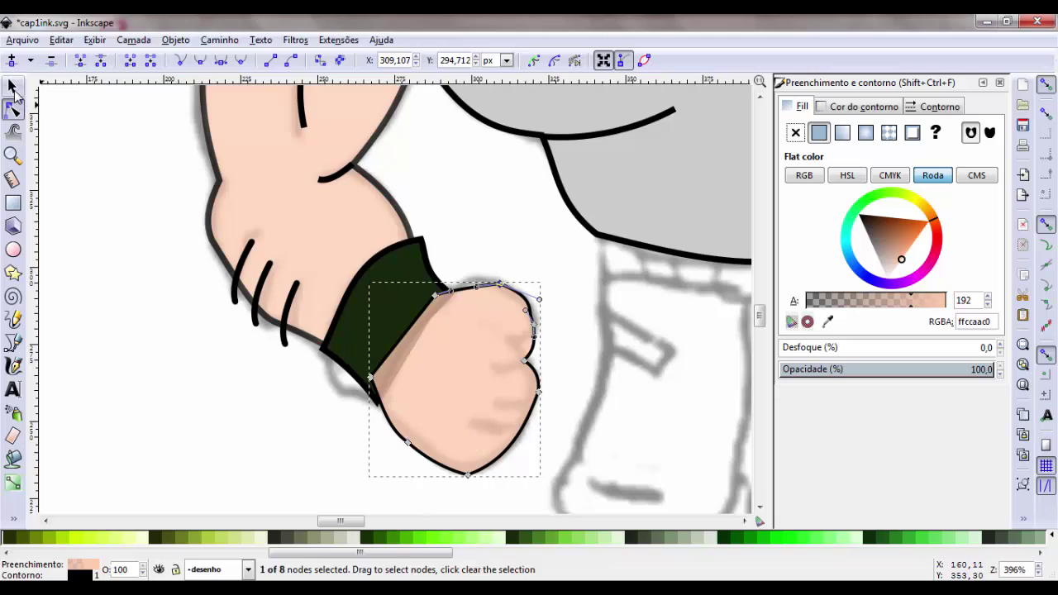
pyautogui.click(12, 86)
pyautogui.click(934, 107)
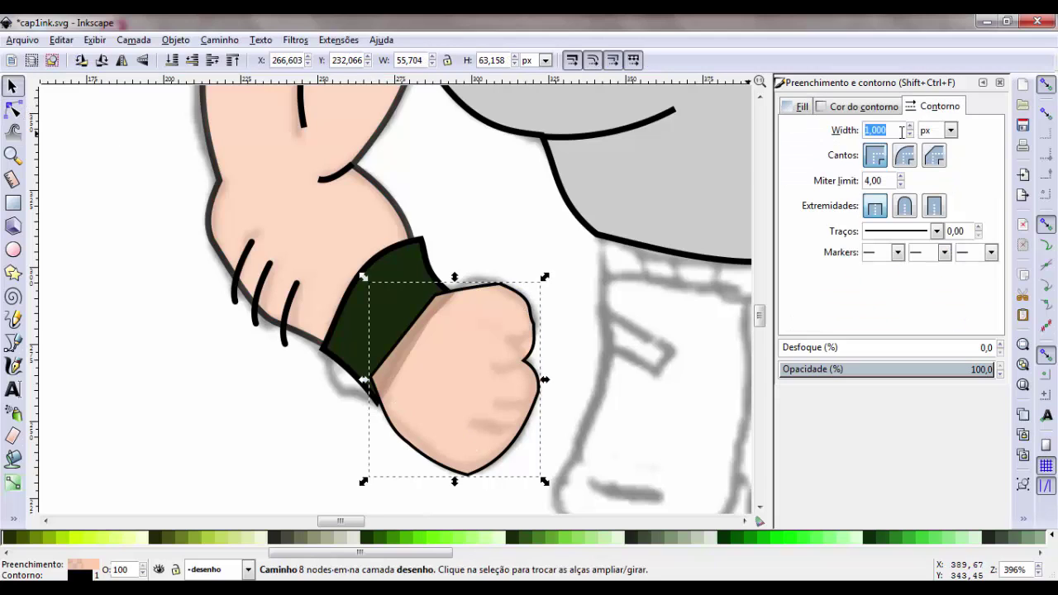
pyautogui.write('2,000')
pyautogui.press('Return')
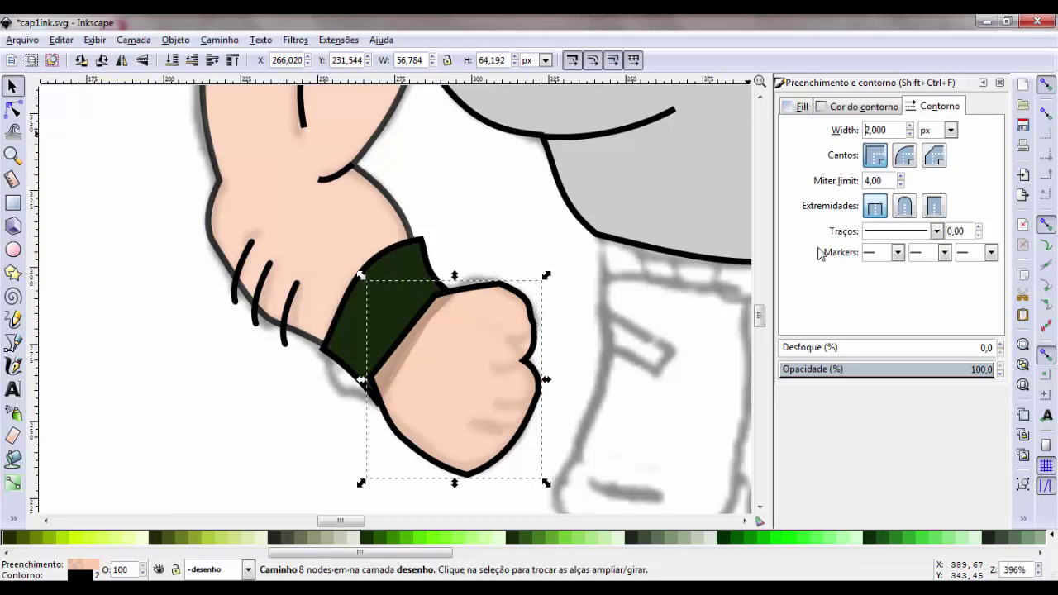
pyautogui.click(556, 412)
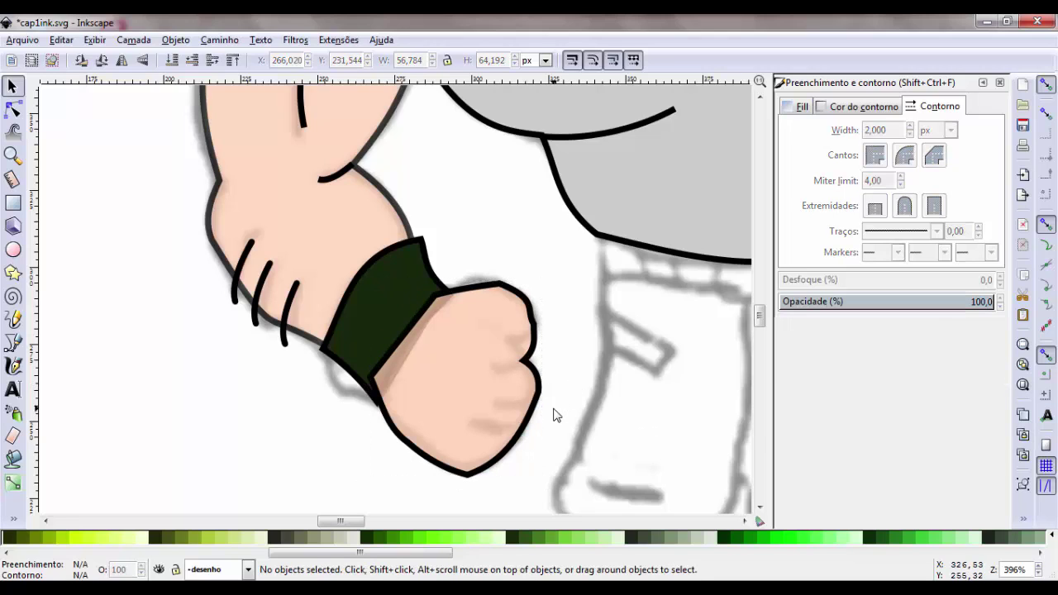
# - Draw a curved finger crease line on the fist with a 2 px stroke
pyautogui.click(12, 341)
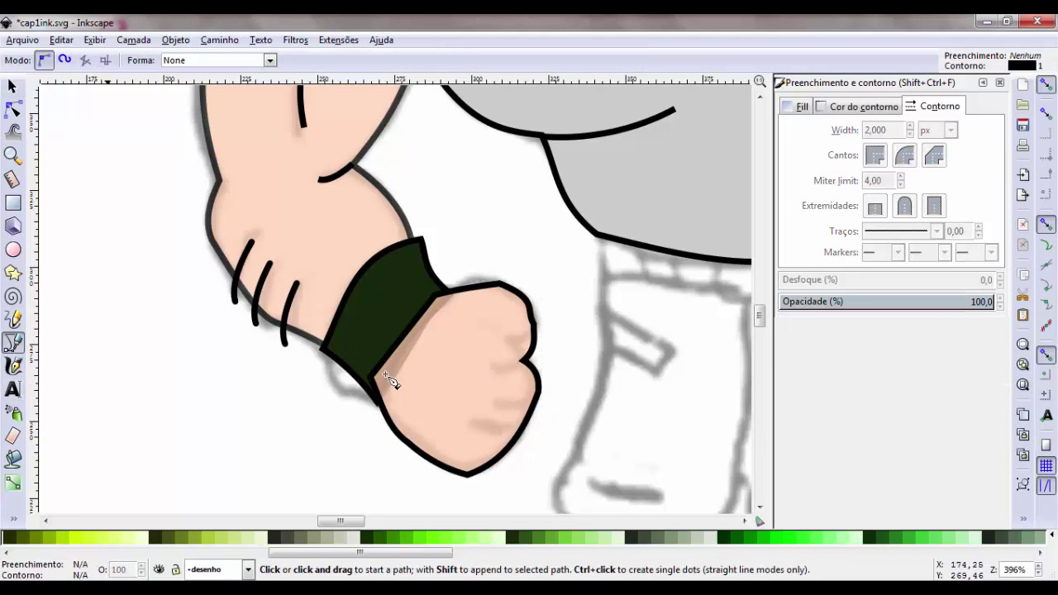
pyautogui.click(522, 362)
pyautogui.moveTo(481, 344); pyautogui.dragTo(483, 320)
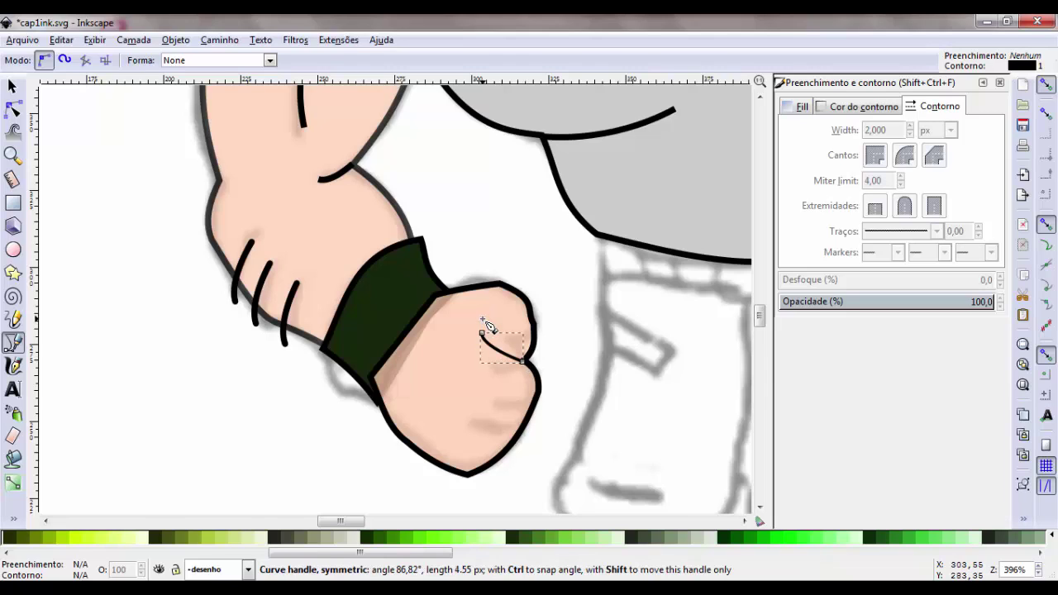
pyautogui.rightClick(488, 325)
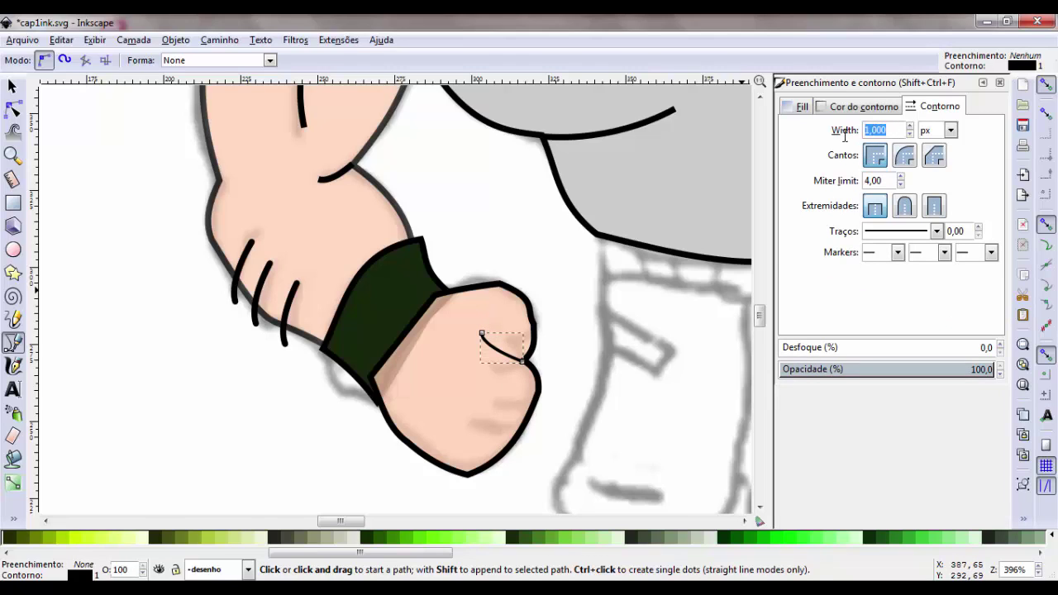
pyautogui.press('Return')
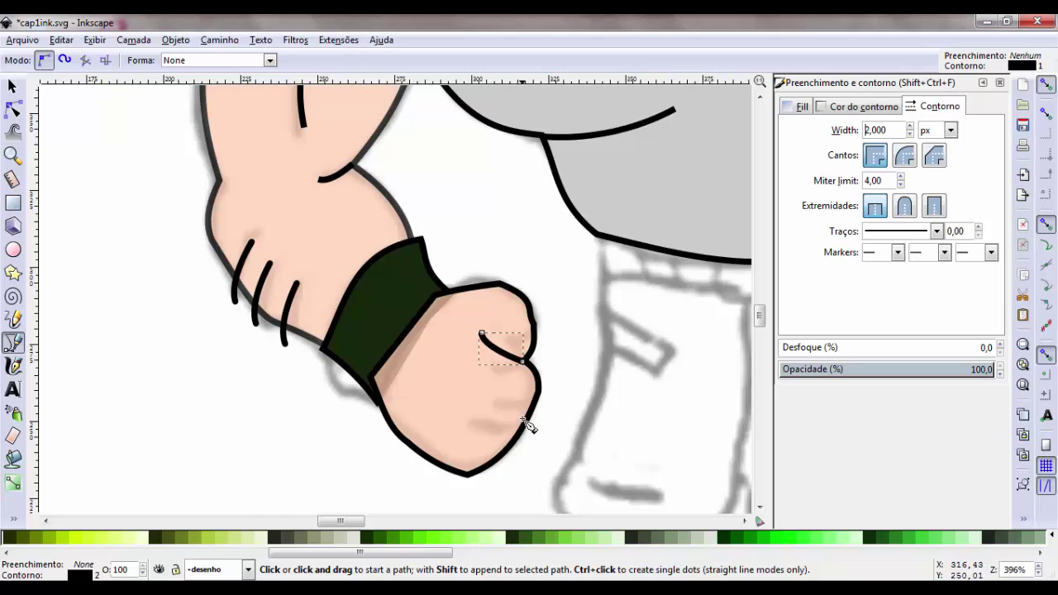
# - Draw a second, lower crease curve with a 2 px stroke and round caps
pyautogui.click(527, 412)
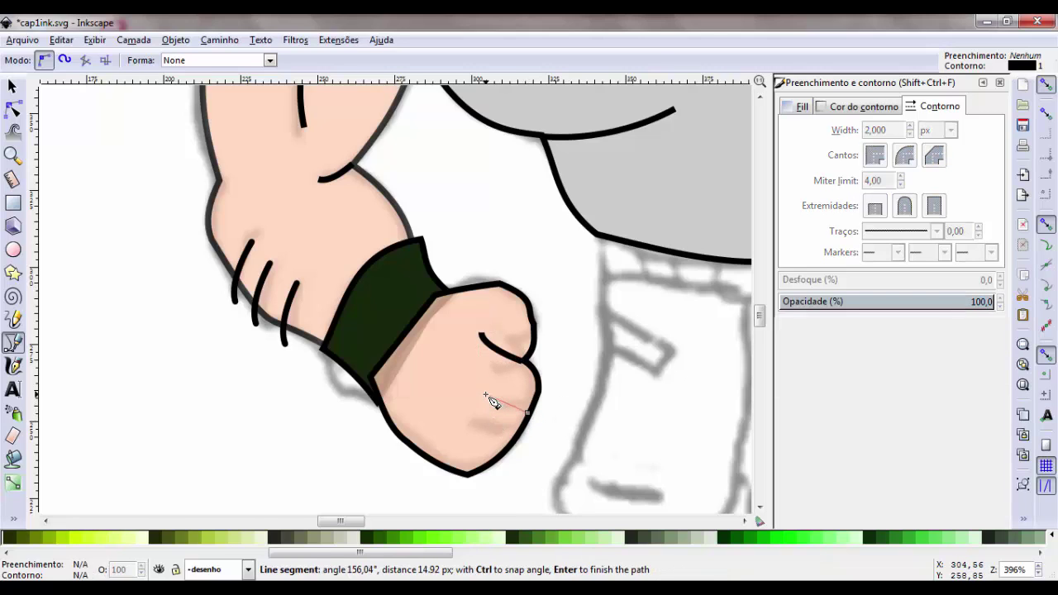
pyautogui.moveTo(486, 407)
pyautogui.mouseDown()
pyautogui.moveTo(487, 382)
pyautogui.moveTo(472, 378)
pyautogui.mouseUp()
pyautogui.press('Return')
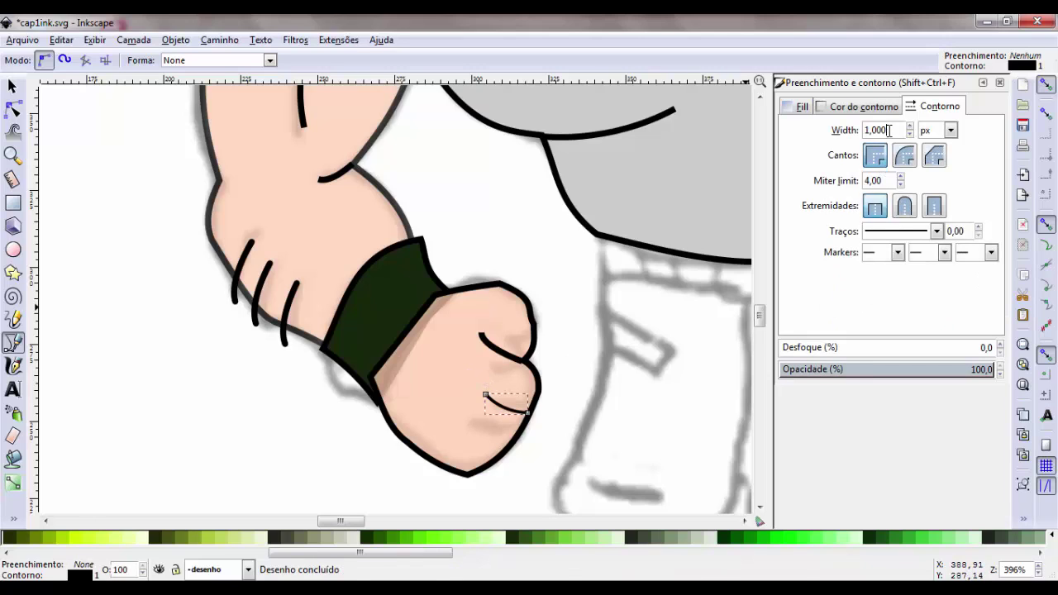
pyautogui.moveTo(890, 130); pyautogui.dragTo(854, 128)
pyautogui.write('2,000')
pyautogui.press('Return')
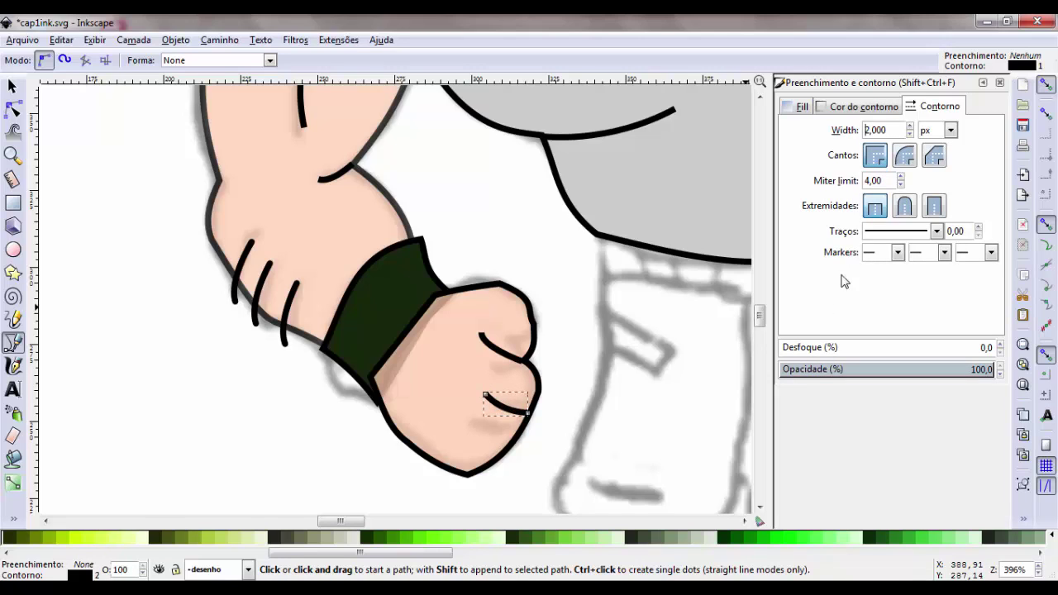
pyautogui.click(905, 206)
# - Cancel a stray line and give the upper finger curve round caps too
pyautogui.click(498, 353)
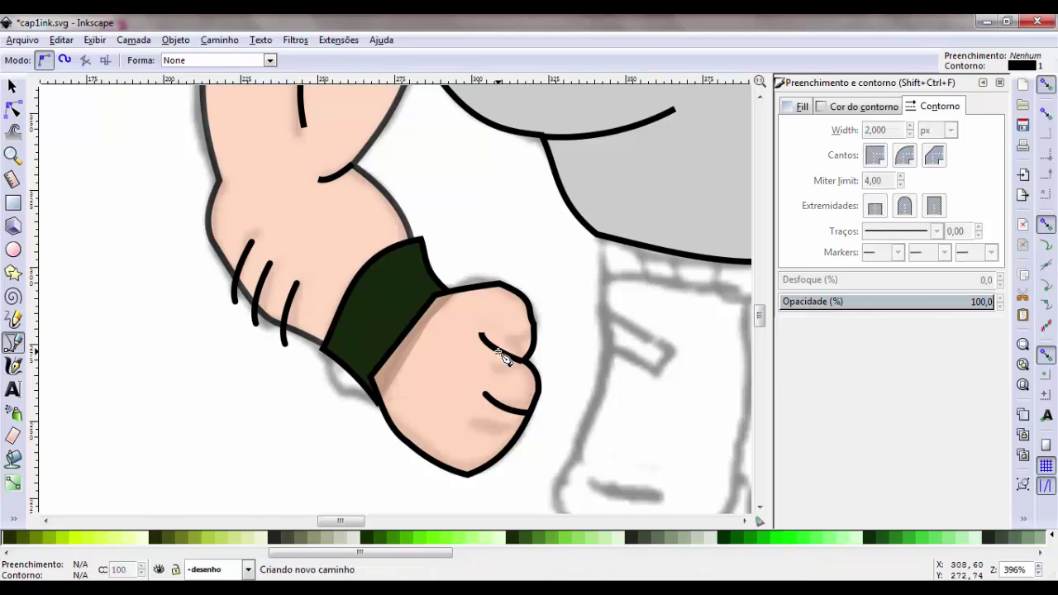
pyautogui.press('Escape')
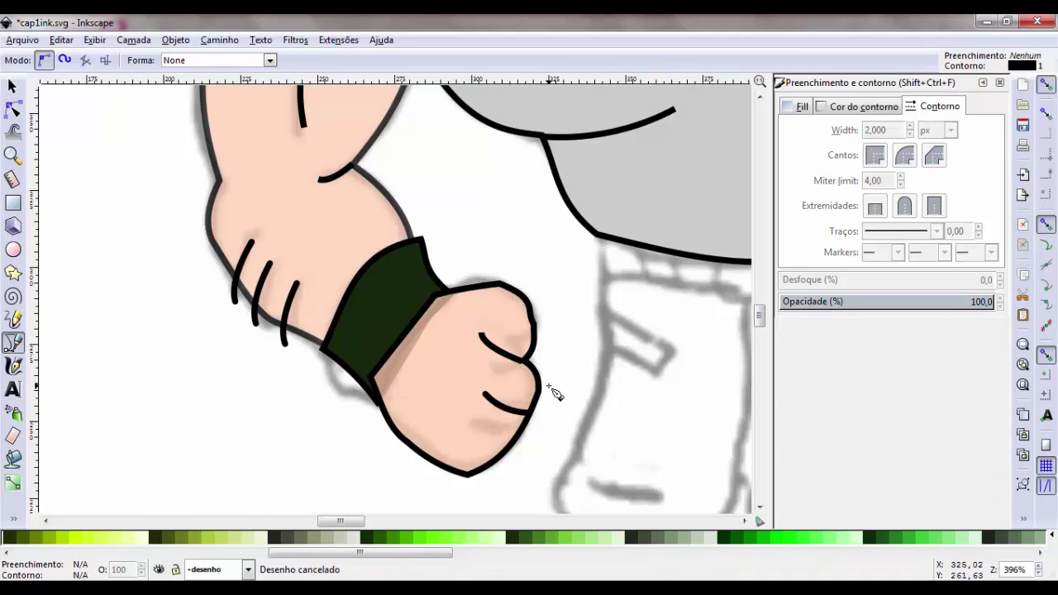
pyautogui.click(15, 88)
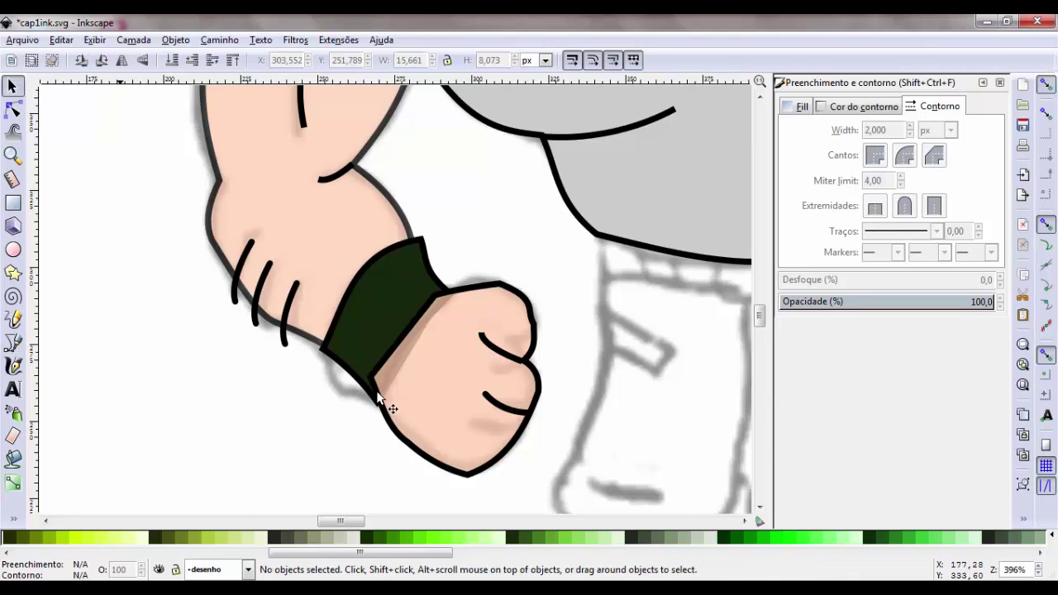
pyautogui.click(511, 359)
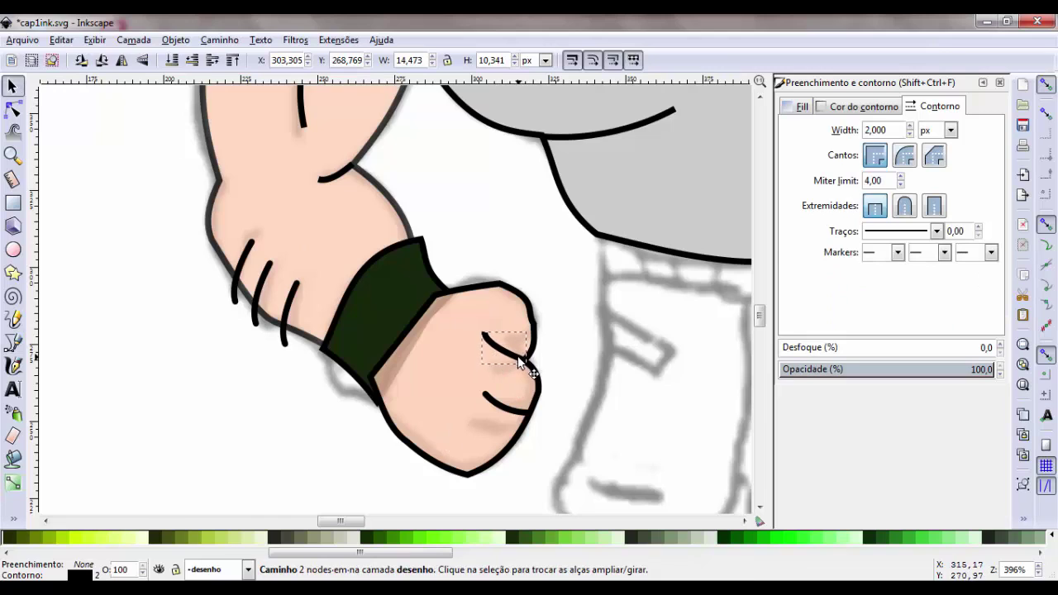
pyautogui.click(907, 207)
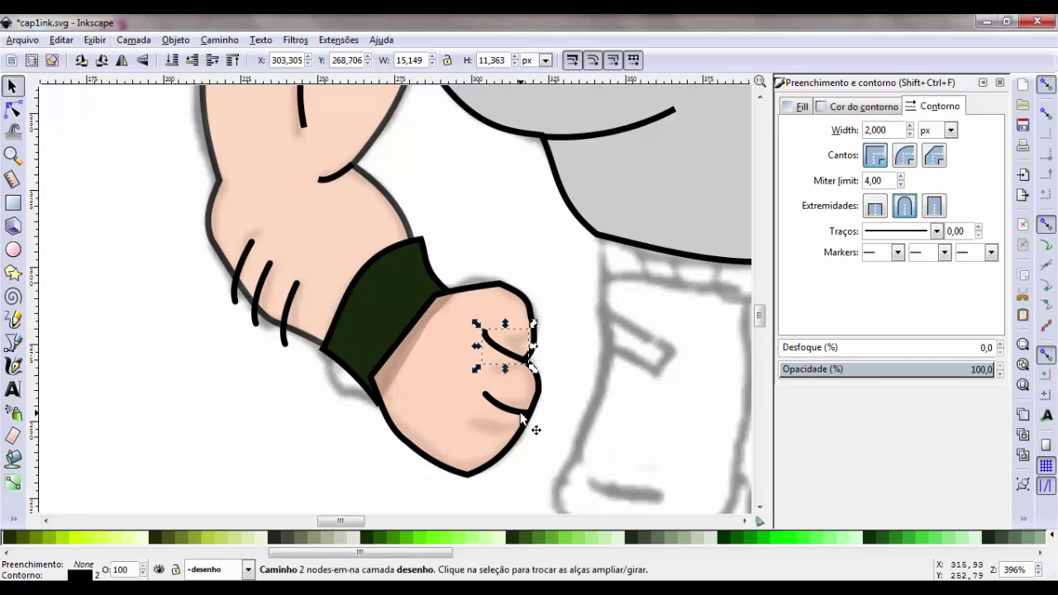
# - Duplicate the lower finger curve and move the copy down toward the fist's bottom
pyautogui.click(530, 413)
pyautogui.hotkey('ctrl', 'd')
pyautogui.moveTo(524, 416); pyautogui.dragTo(505, 446)
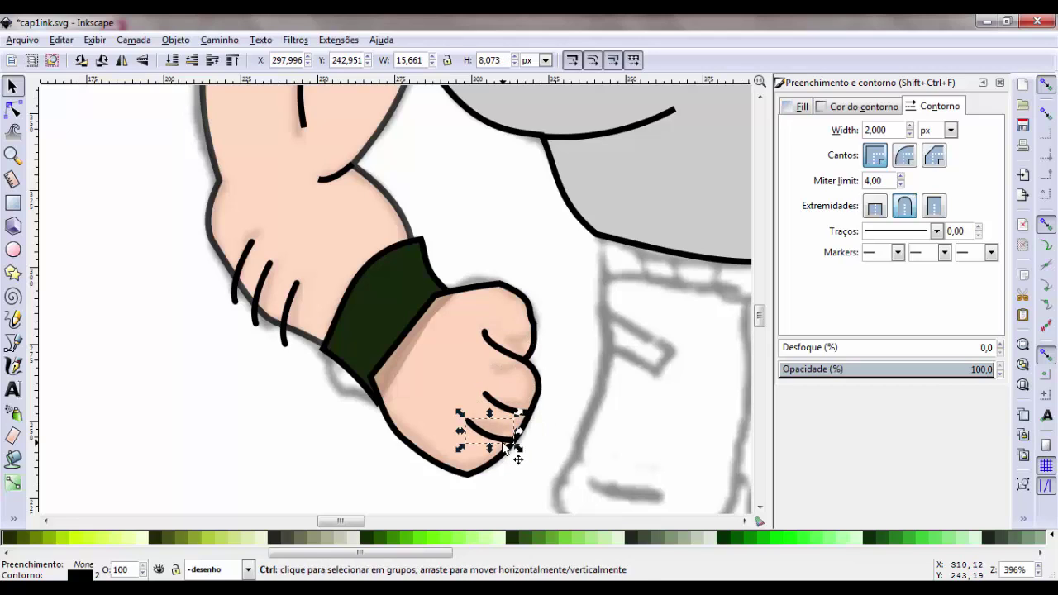
pyautogui.moveTo(504, 445); pyautogui.dragTo(488, 475)
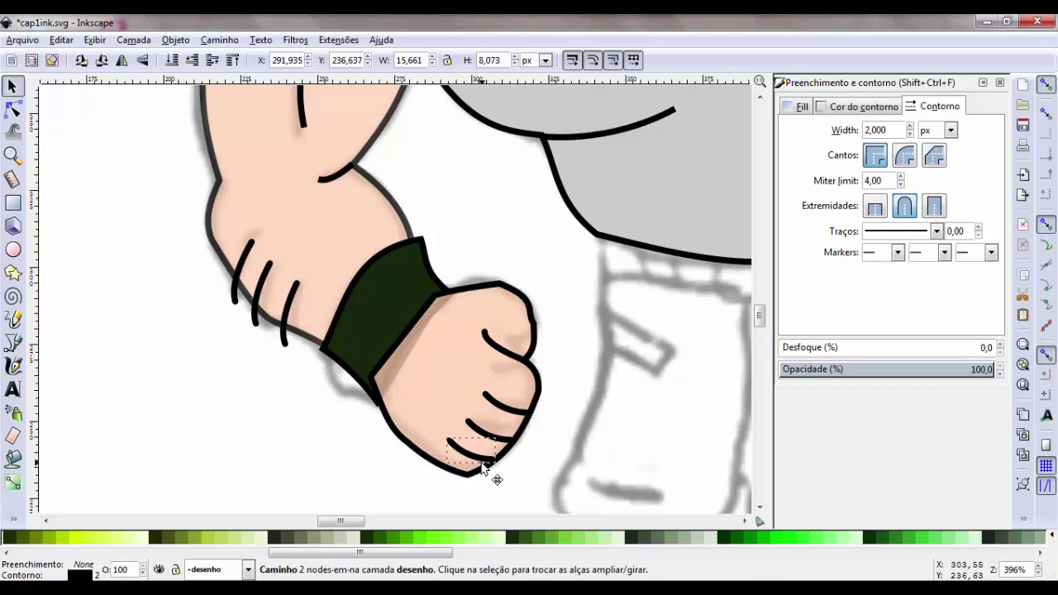
pyautogui.click(441, 376)
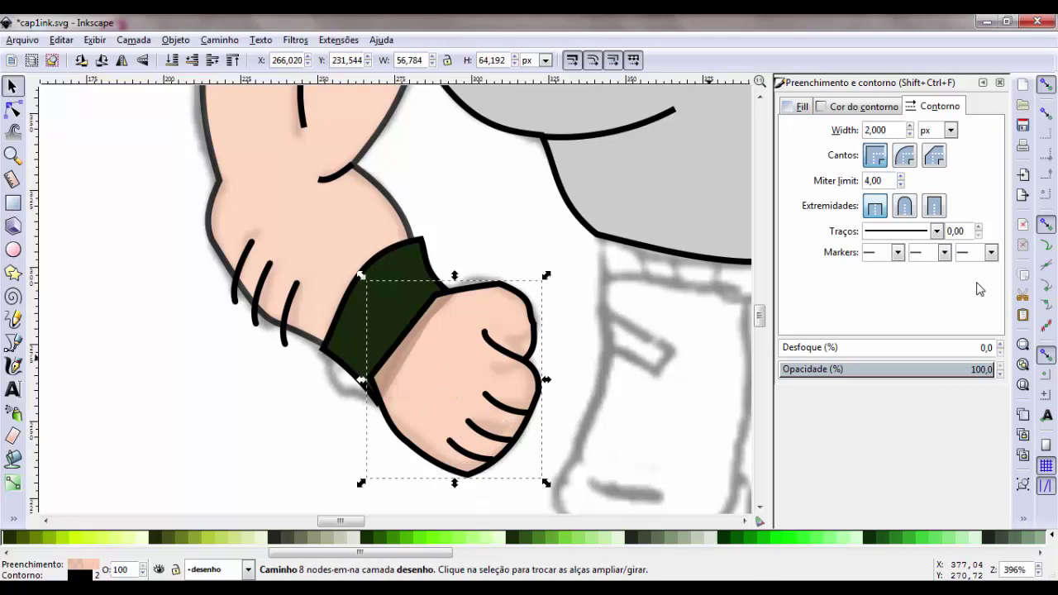
# - Make the fist's skin fill fully opaque at alpha 255 (ffccaaff)
pyautogui.click(802, 109)
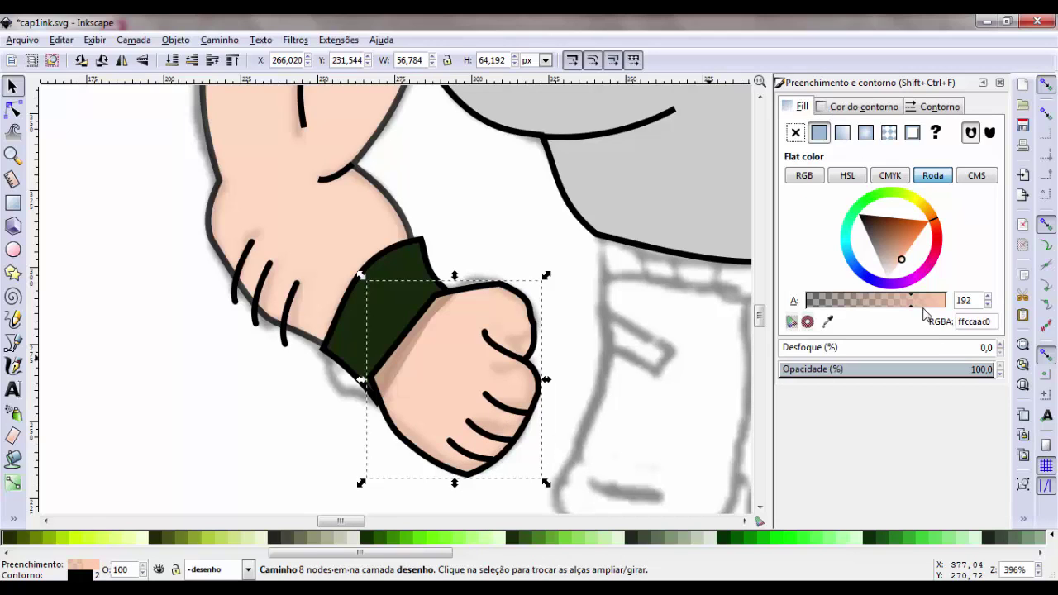
pyautogui.moveTo(926, 309); pyautogui.dragTo(955, 309)
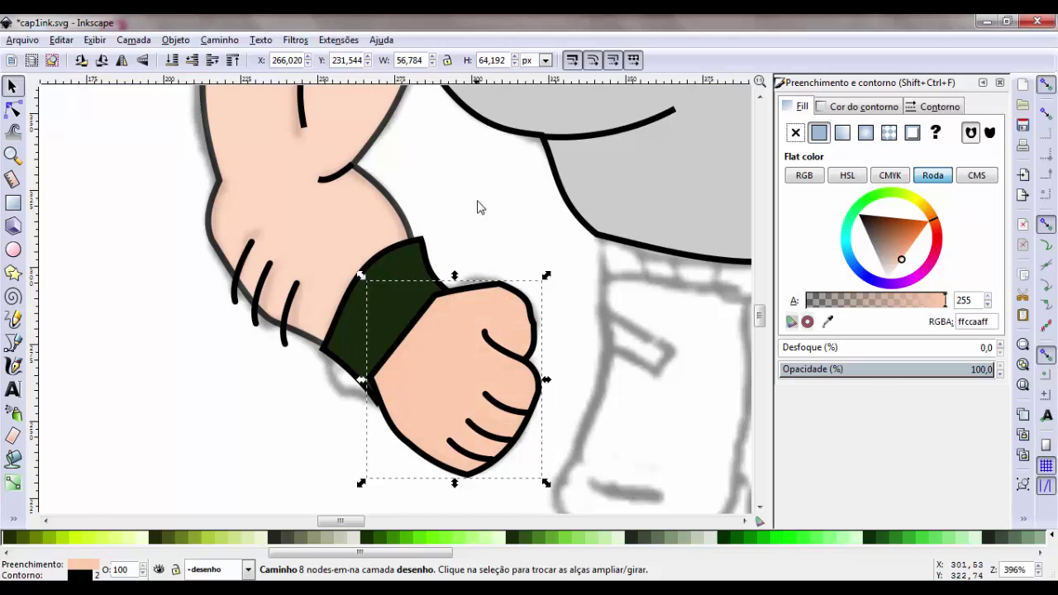
pyautogui.click(580, 295)
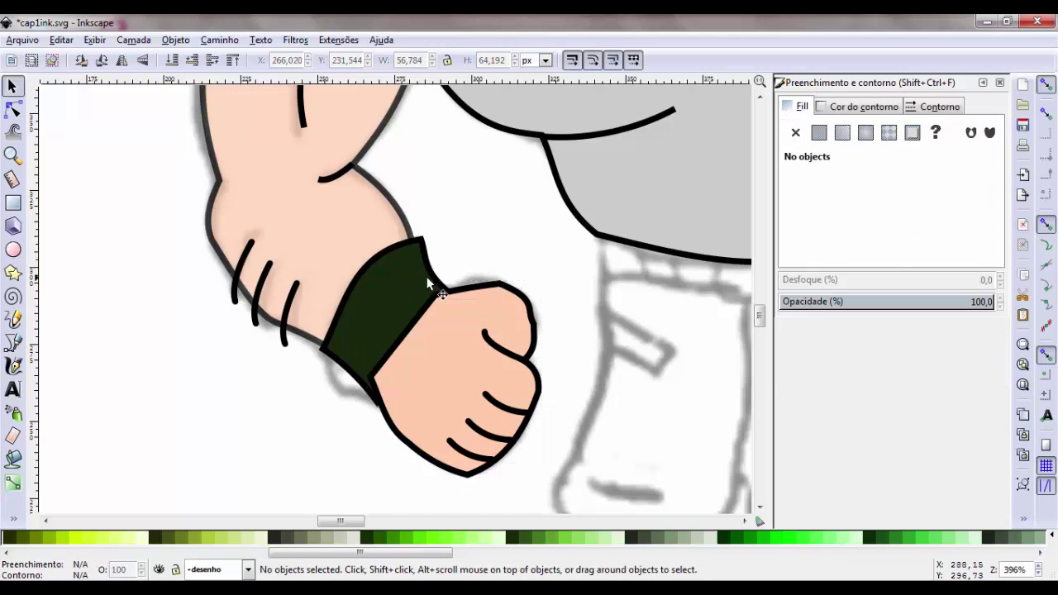
pyautogui.click(406, 282)
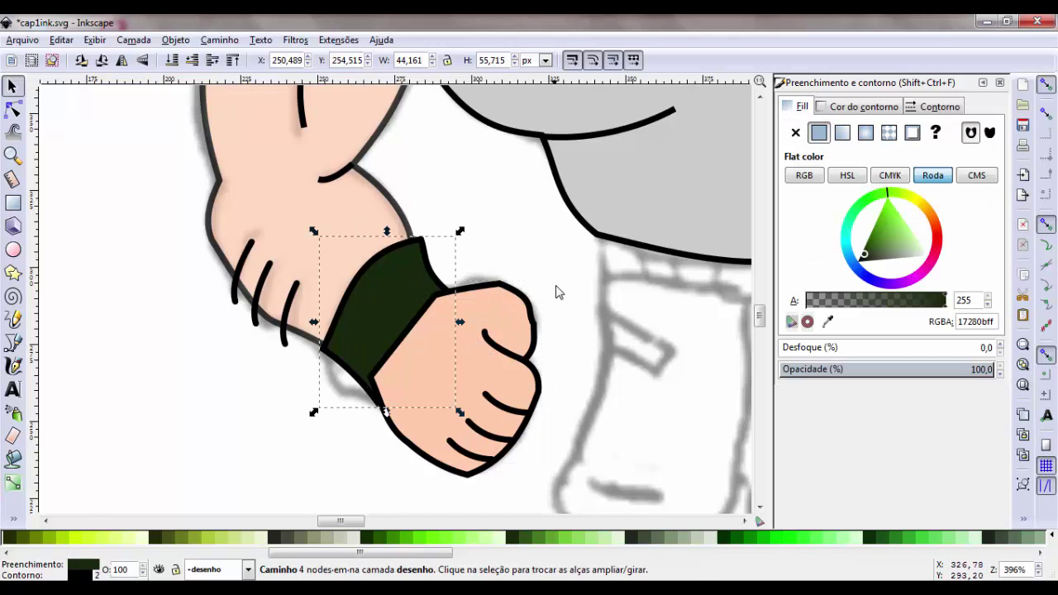
pyautogui.click(519, 330)
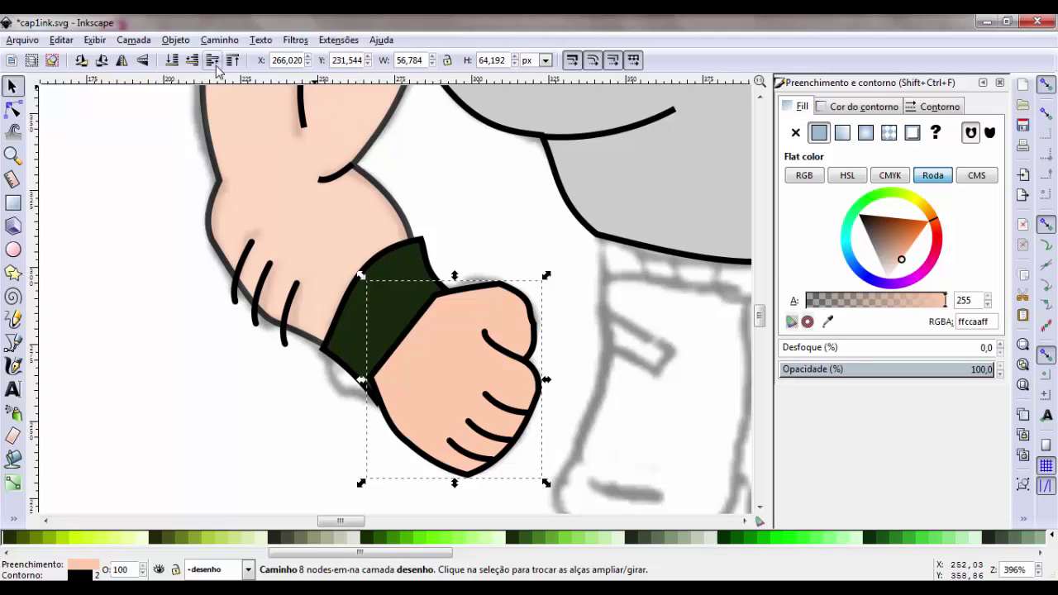
pyautogui.click(493, 221)
# - Raise the upper arm's opacity to 100% so it hides the sketch
pyautogui.press('-')
pyautogui.press('-')
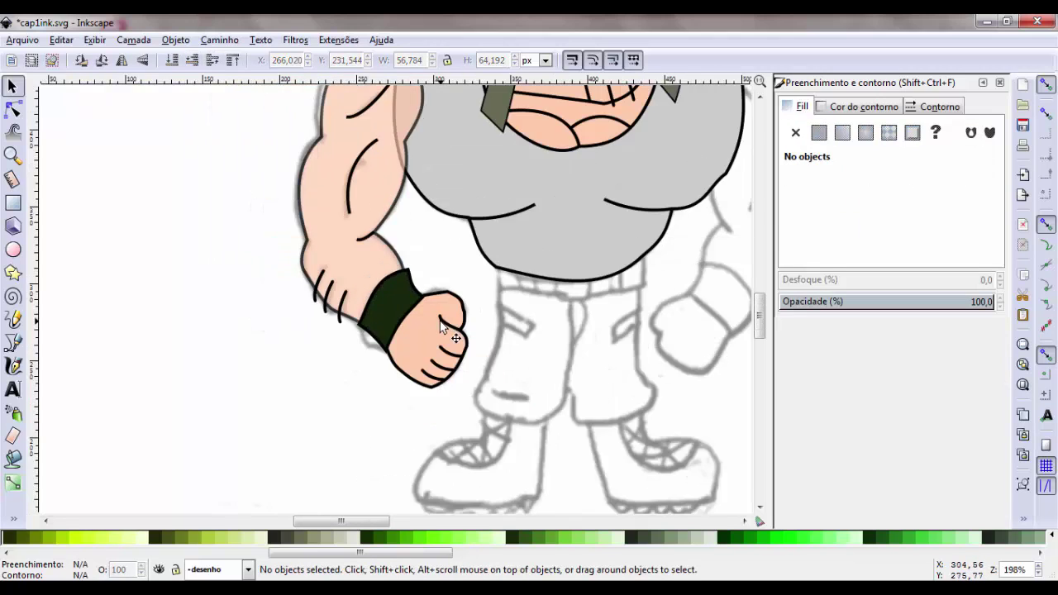
pyautogui.press('-')
pyautogui.click(385, 225)
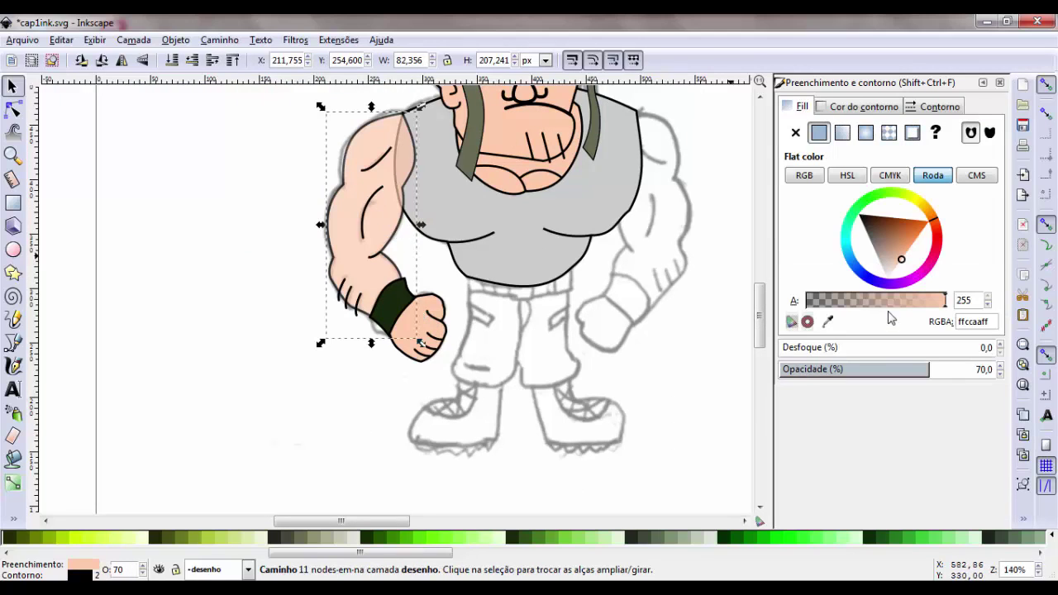
pyautogui.moveTo(930, 370); pyautogui.dragTo(1010, 373)
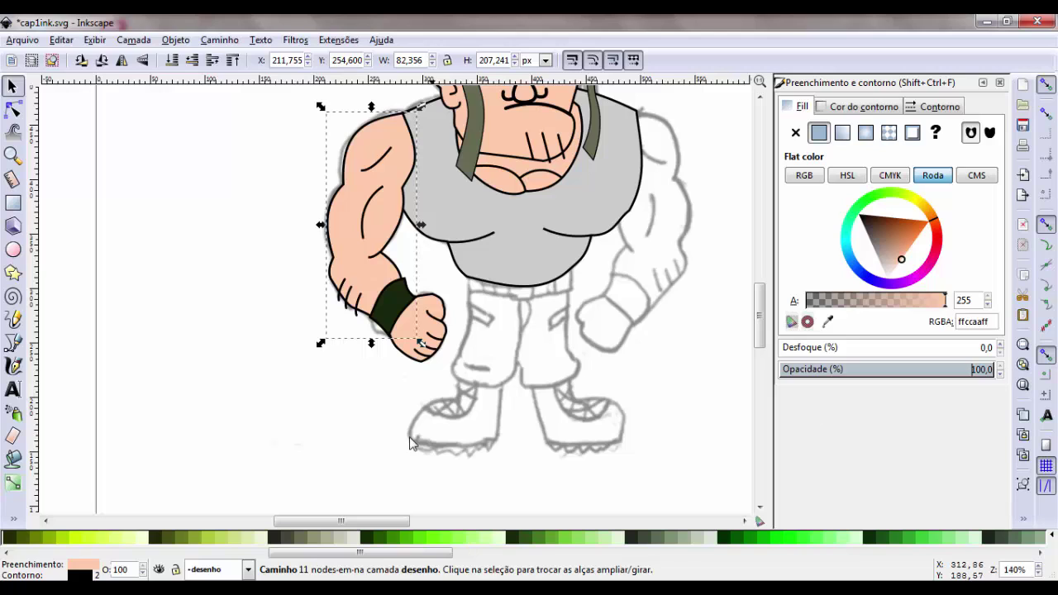
pyautogui.click(327, 382)
pyautogui.scroll(2, 327, 382)
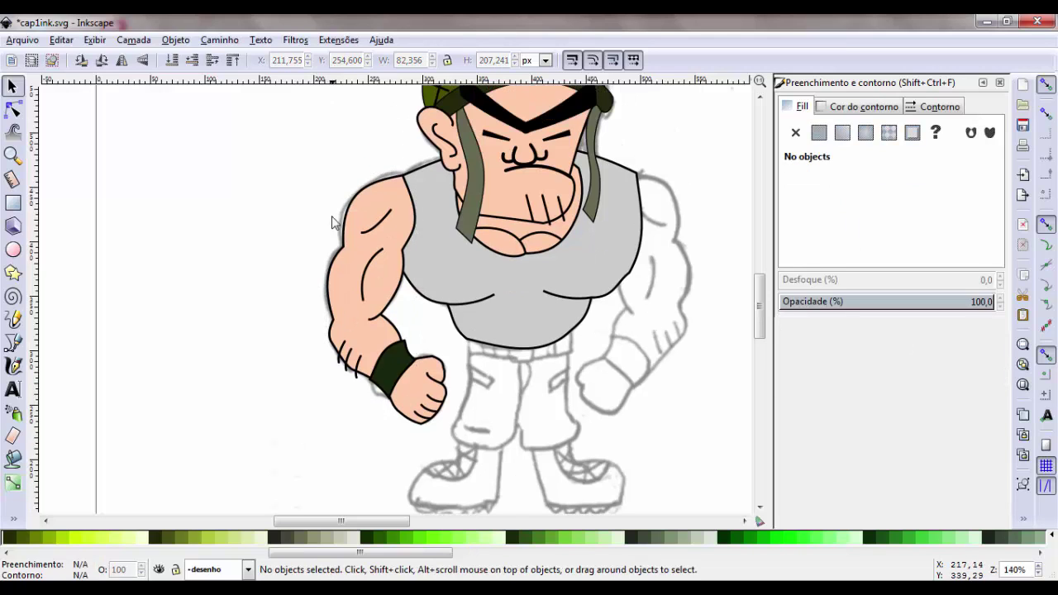
# - Group the left arm, cuff, fist and detail strokes into one 13-object group
pyautogui.moveTo(264, 152); pyautogui.dragTo(459, 444)
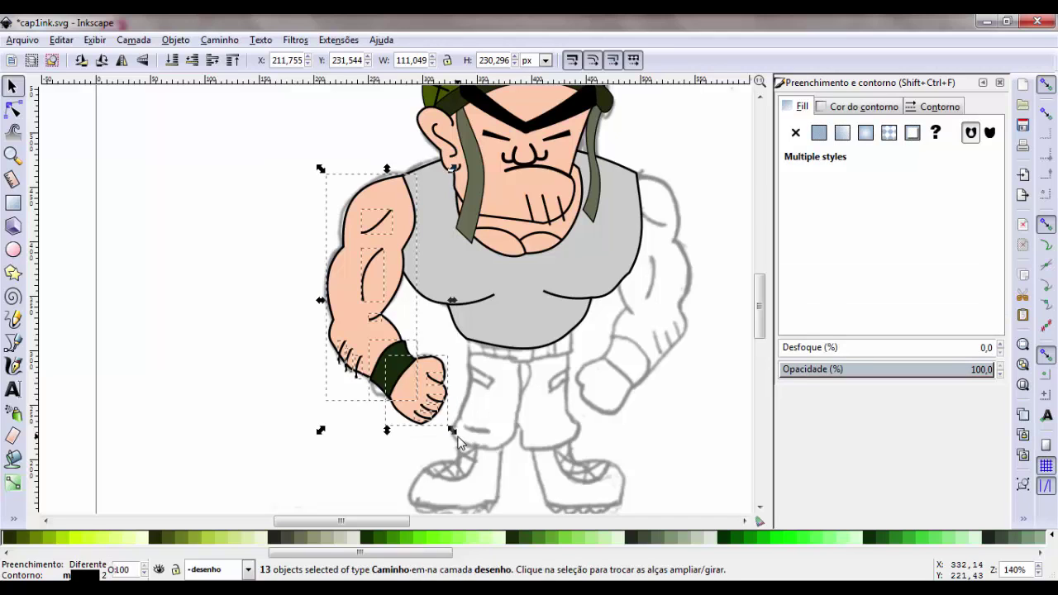
pyautogui.hotkey('ctrl', 'g')
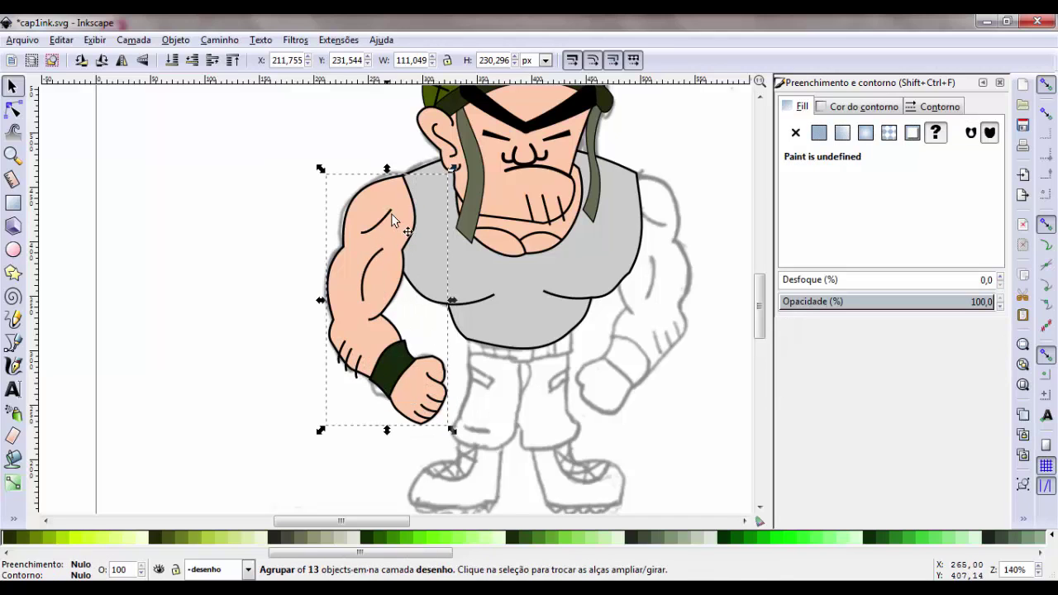
pyautogui.rightClick(397, 195)
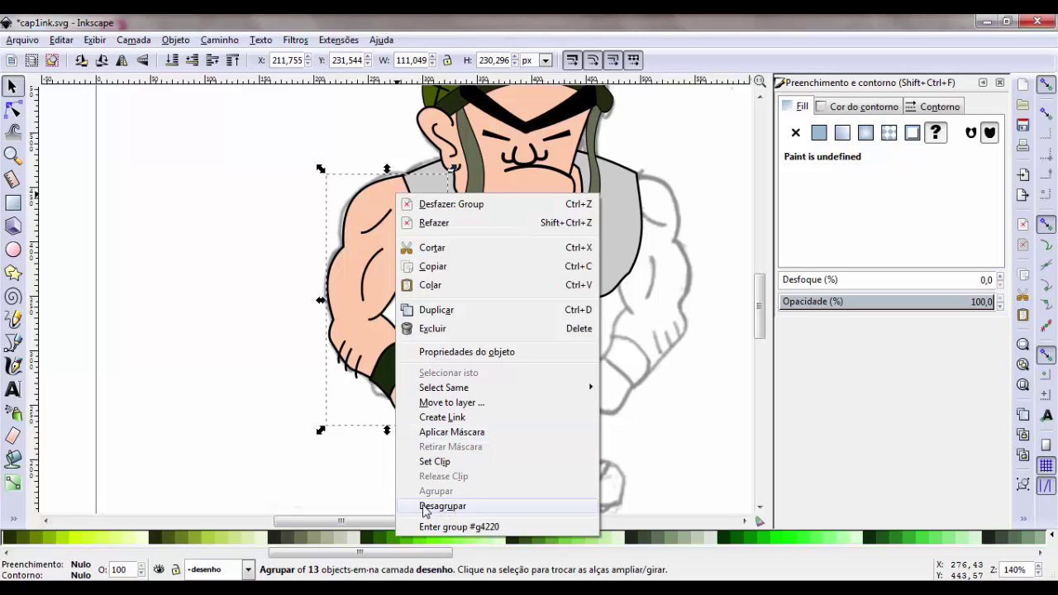
pyautogui.click(267, 290)
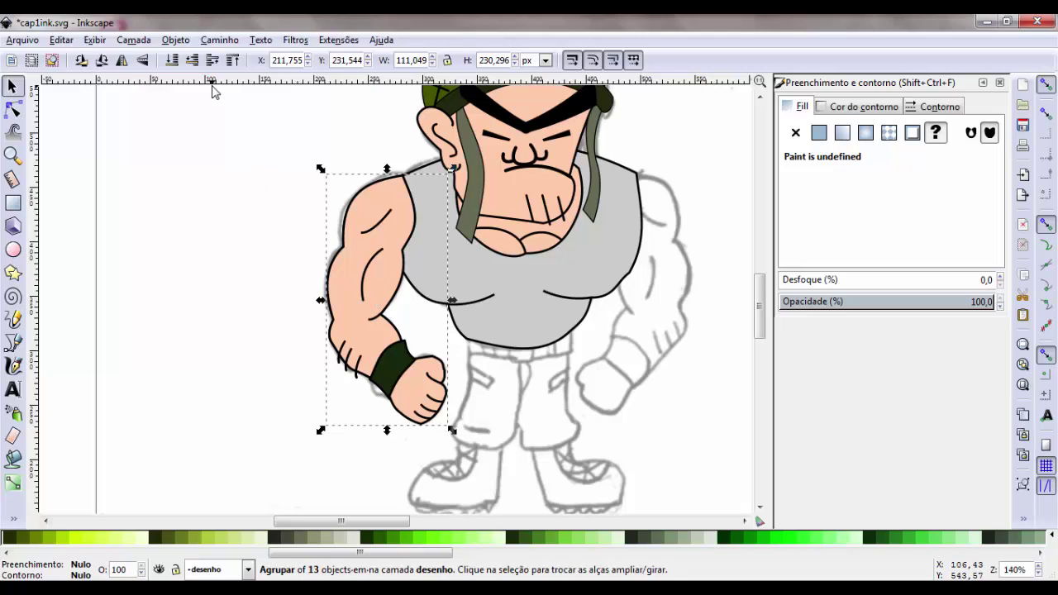
# - Flip the copied arm group horizontally and position it on the soldier's right shoulder
pyautogui.click(121, 60)
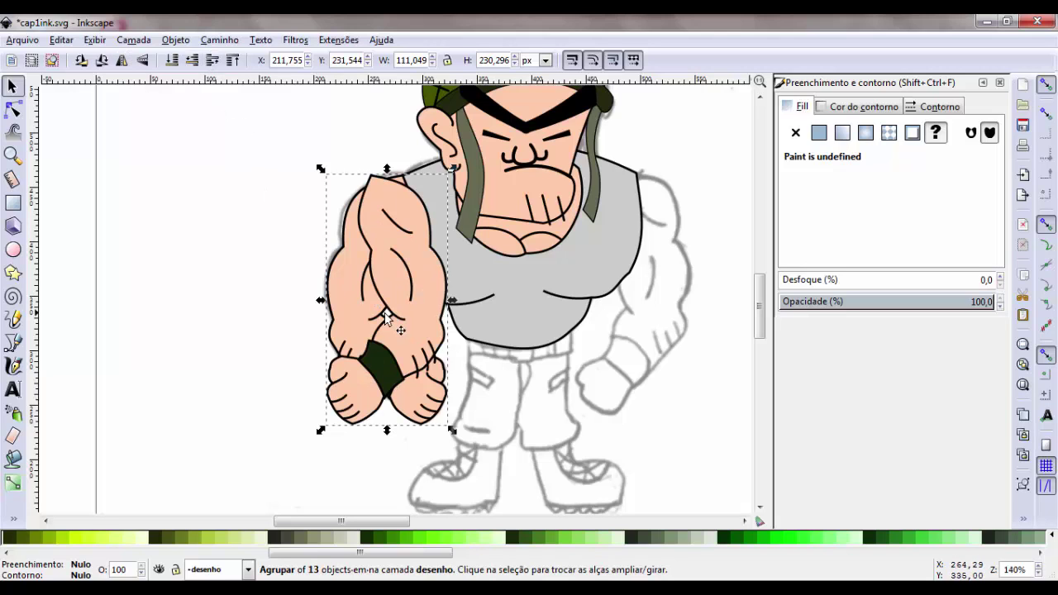
pyautogui.moveTo(385, 315); pyautogui.dragTo(656, 282)
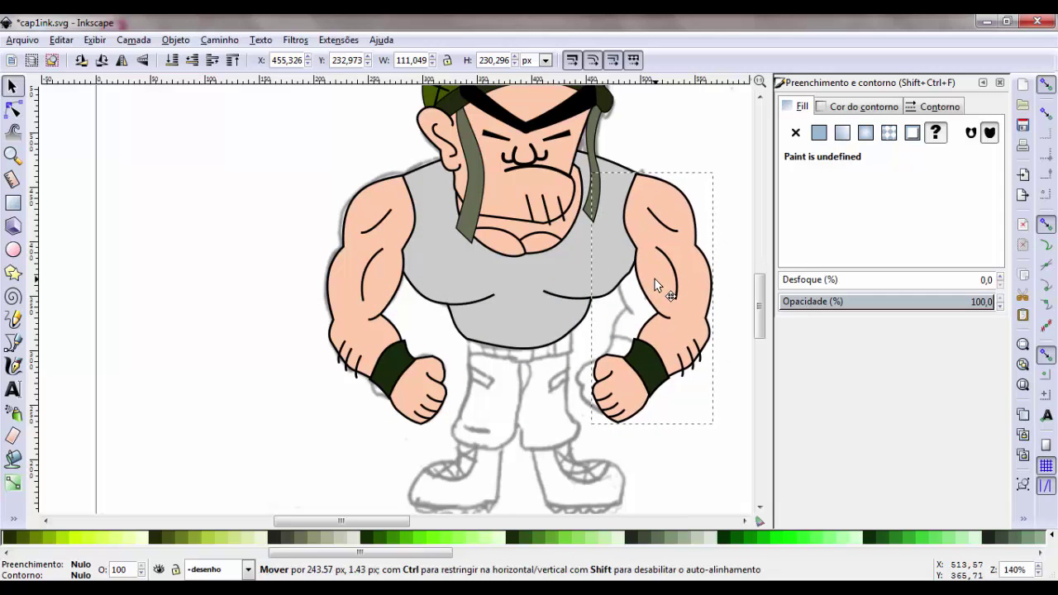
pyautogui.moveTo(654, 281); pyautogui.dragTo(649, 281)
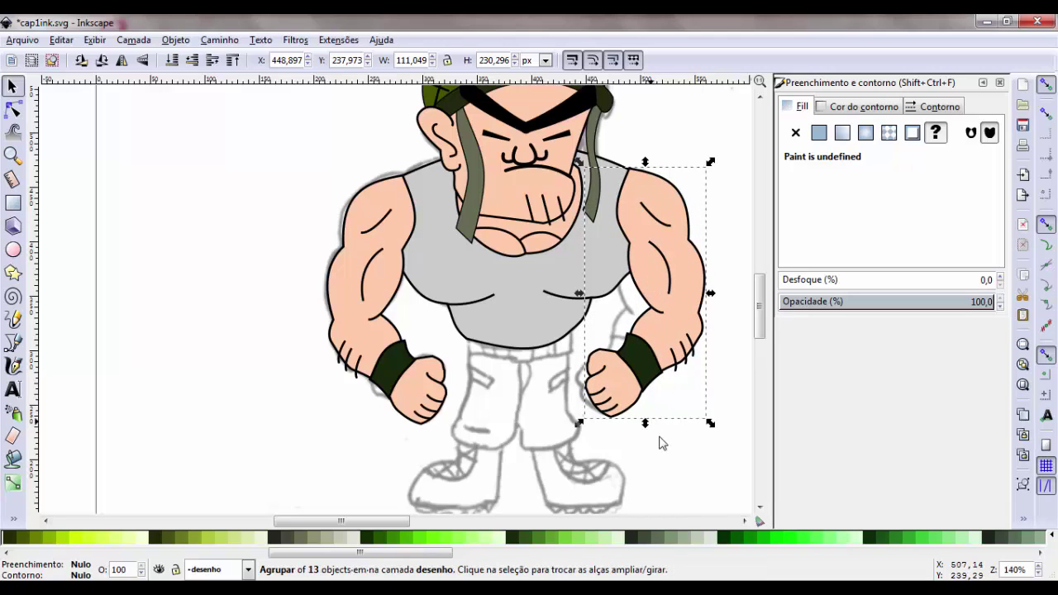
pyautogui.click(726, 468)
pyautogui.scroll(2, 659, 347)
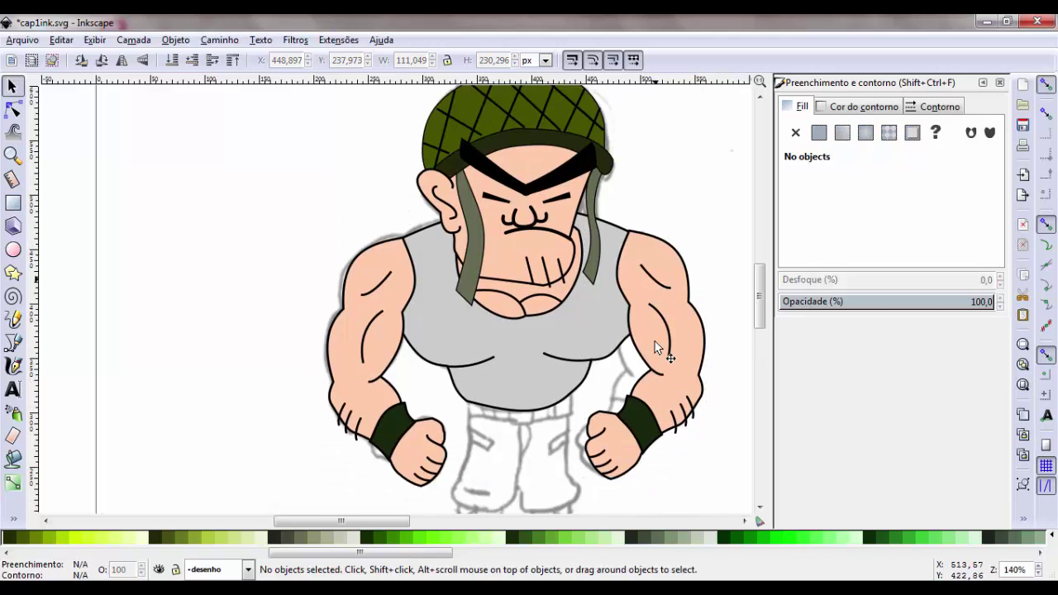
pyautogui.press('-')
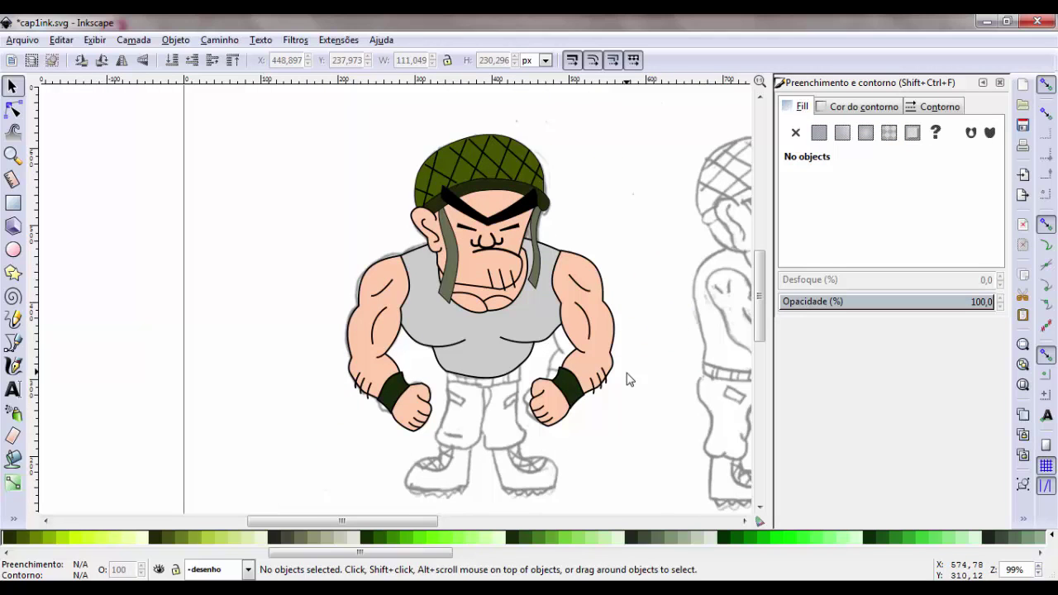
pyautogui.click(589, 335)
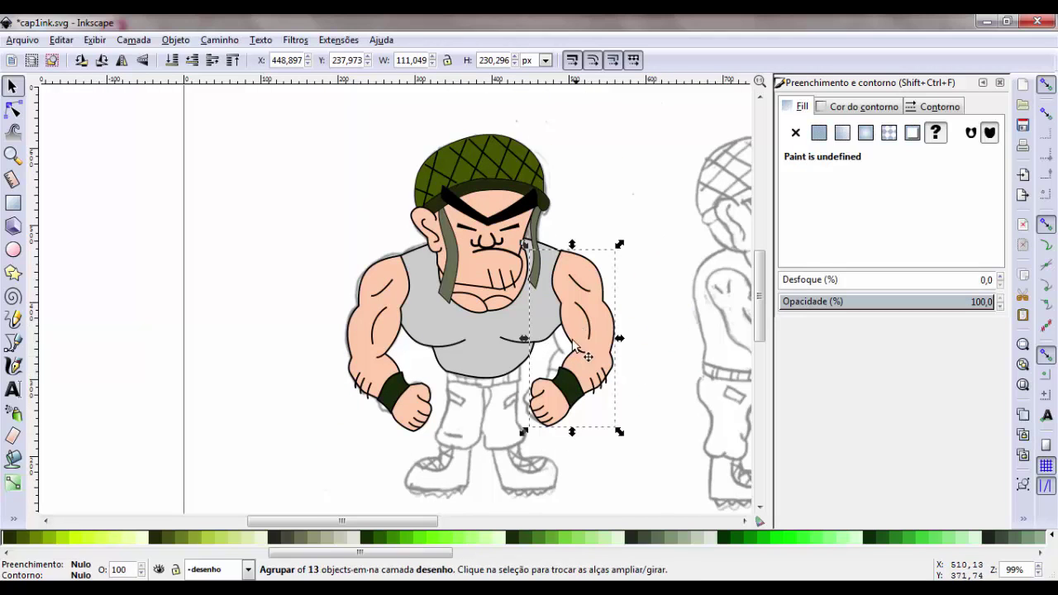
pyautogui.click(317, 392)
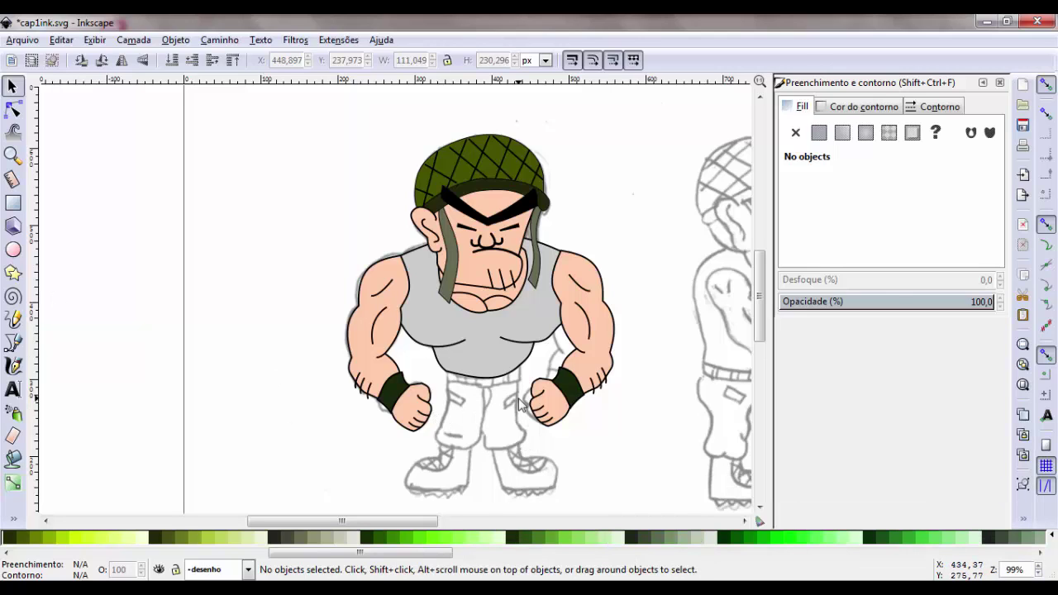
# - Zoom the canvas from 99% to 198% on the sketched pants and boots
pyautogui.scroll(1, 521, 400)
pyautogui.scroll(1, 524, 389)
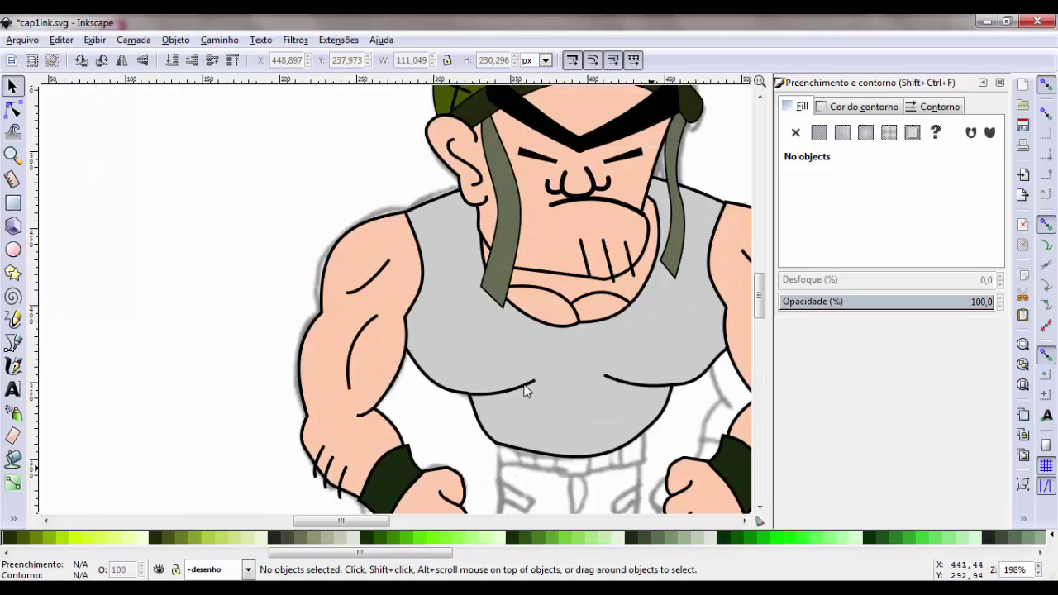
pyautogui.scroll(1, 524, 389)
pyautogui.scroll(1, 496, 387)
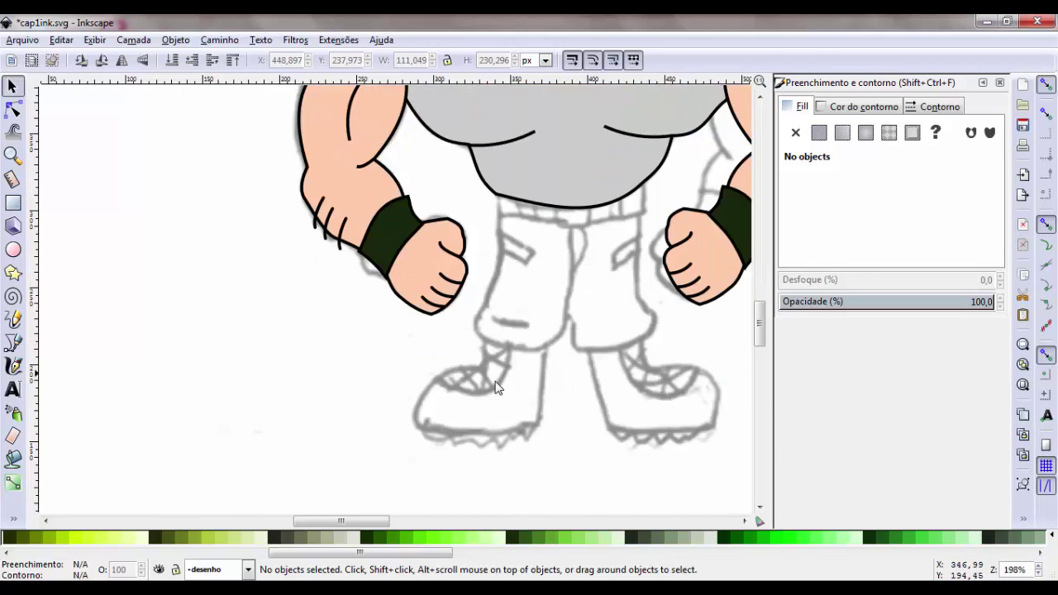
# - Trace a closed four-corner waistband path below the tank top with a 2 px stroke
pyautogui.click(13, 342)
pyautogui.click(498, 189)
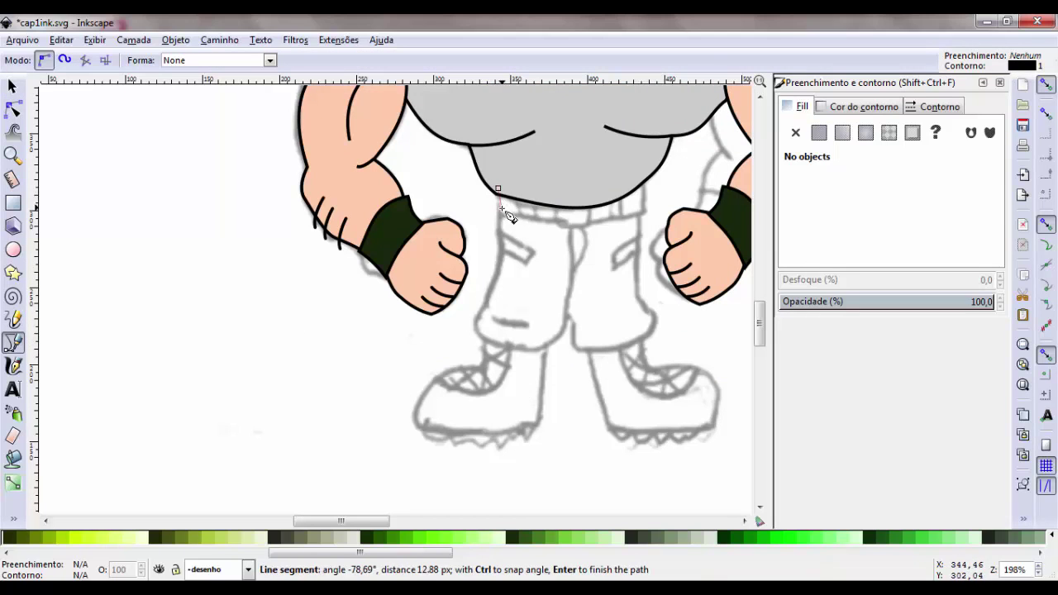
pyautogui.click(638, 219)
pyautogui.click(637, 179)
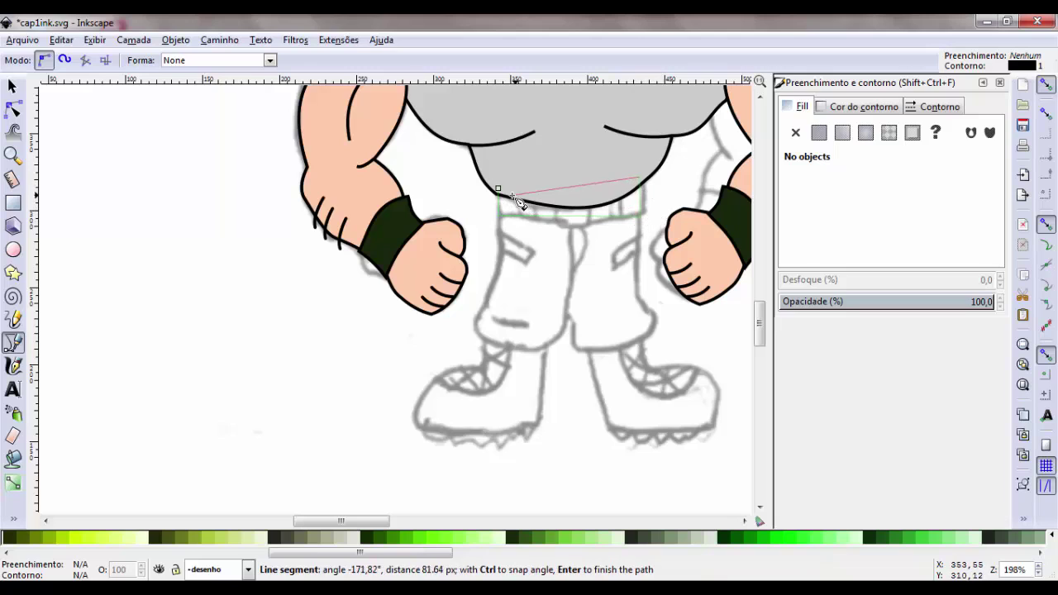
pyautogui.click(498, 189)
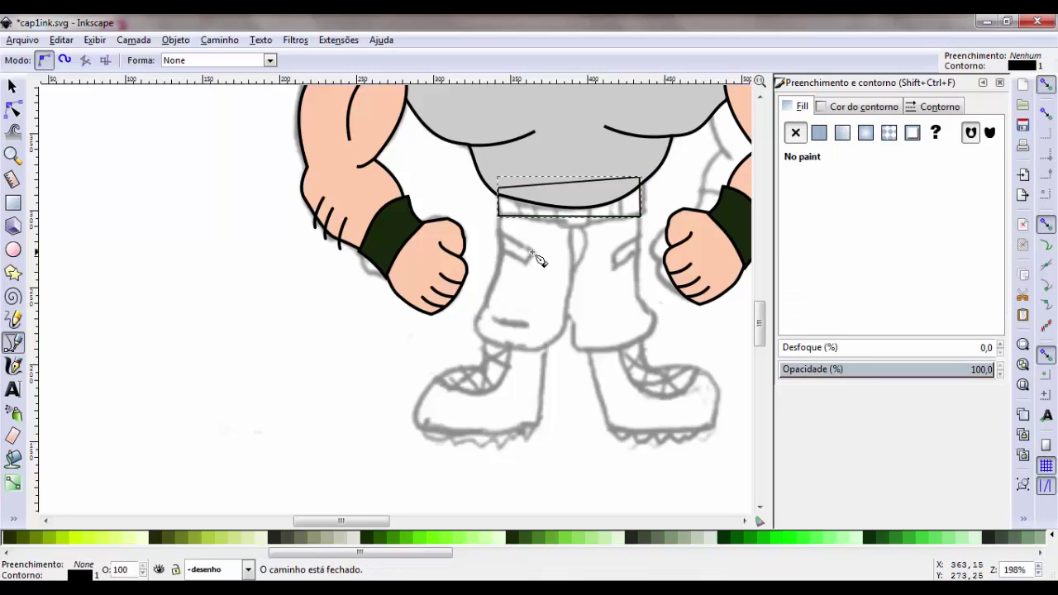
pyautogui.click(926, 109)
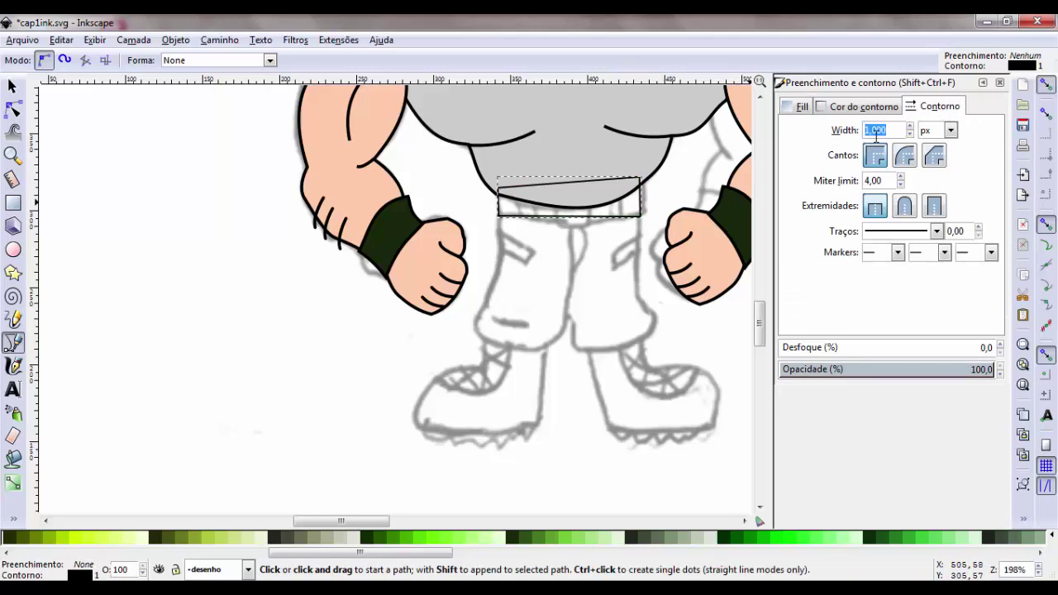
pyautogui.write('2,000')
pyautogui.press('Return')
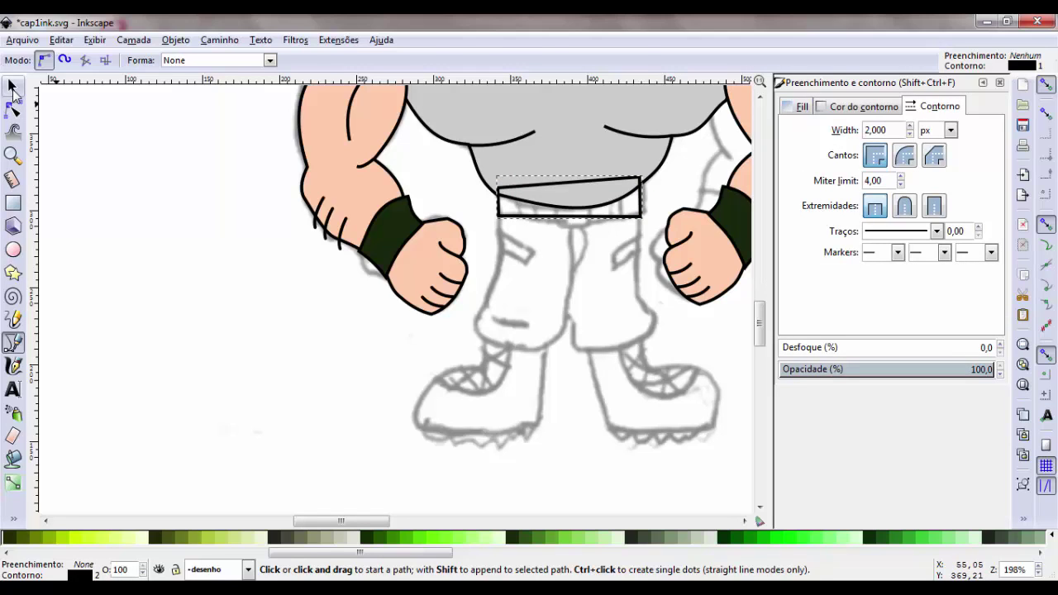
# - Bend the waistband's bottom edge into a curve following the sketch
pyautogui.click(13, 85)
pyautogui.click(579, 214)
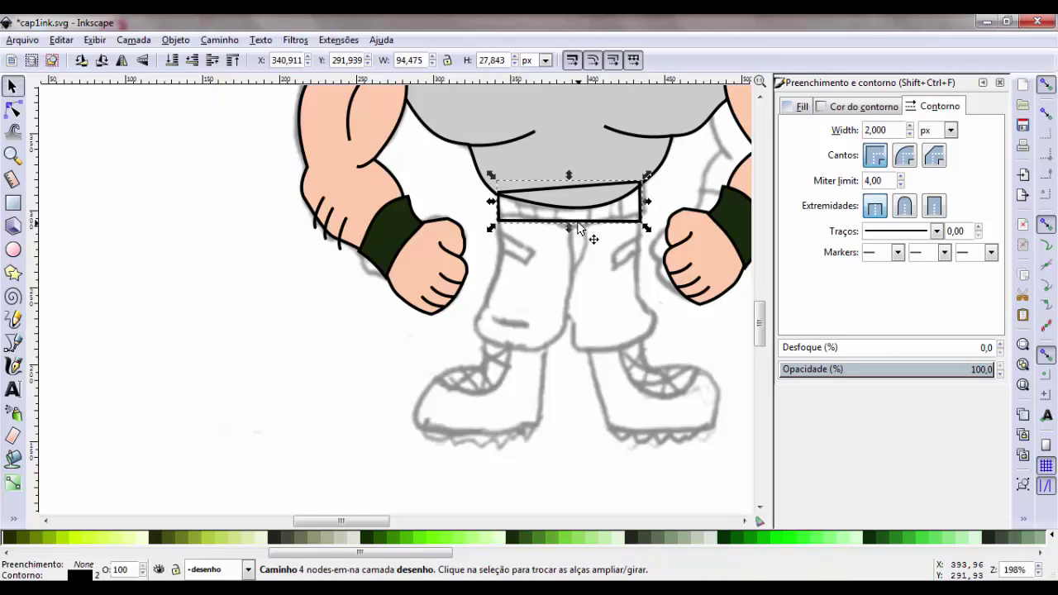
pyautogui.press('F2')
pyautogui.moveTo(501, 219); pyautogui.dragTo(500, 216)
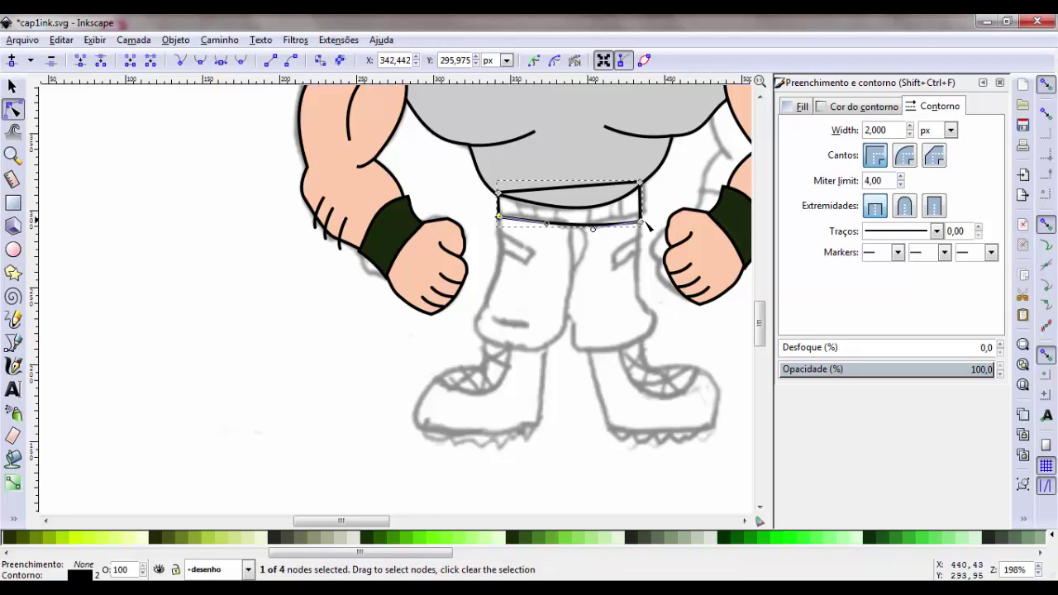
pyautogui.moveTo(642, 225)
pyautogui.mouseDown()
pyautogui.moveTo(596, 230)
pyautogui.moveTo(596, 218)
pyautogui.mouseUp()
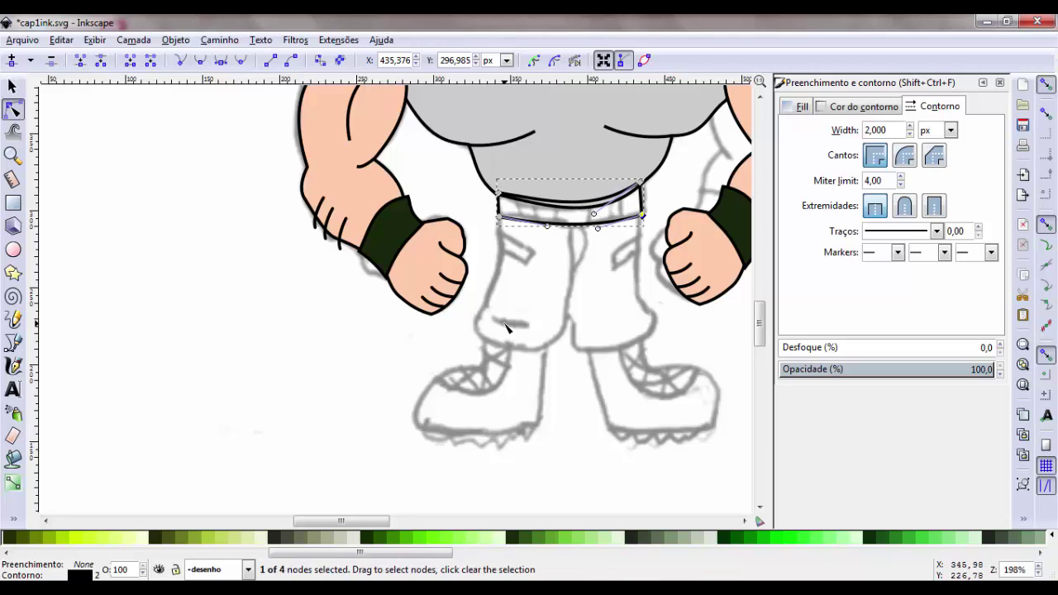
# - Fill the waistband dark green and outline a buckle shape at its centre
pyautogui.click(13, 344)
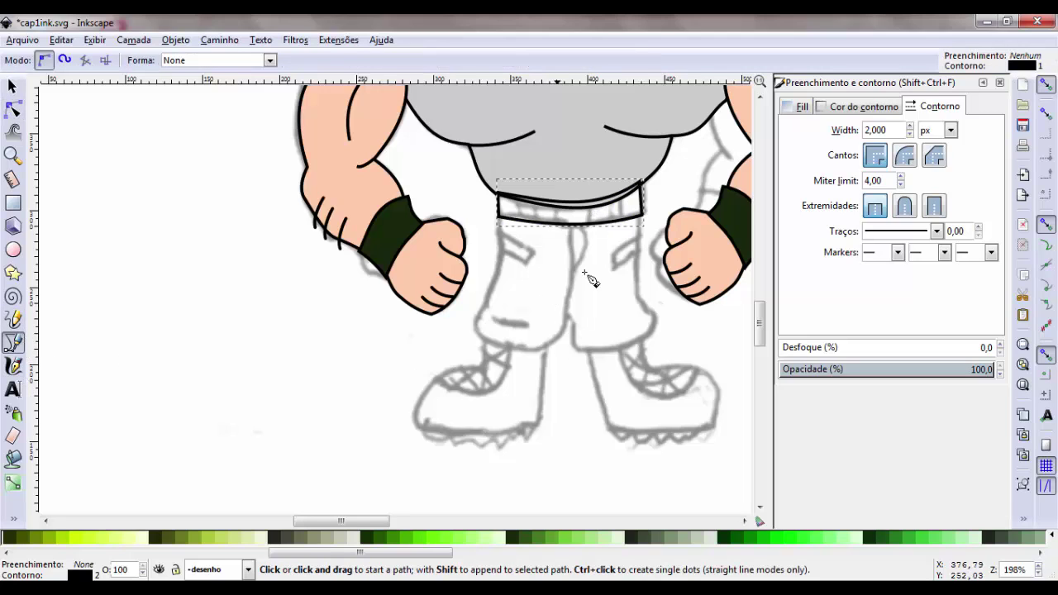
pyautogui.click(370, 539)
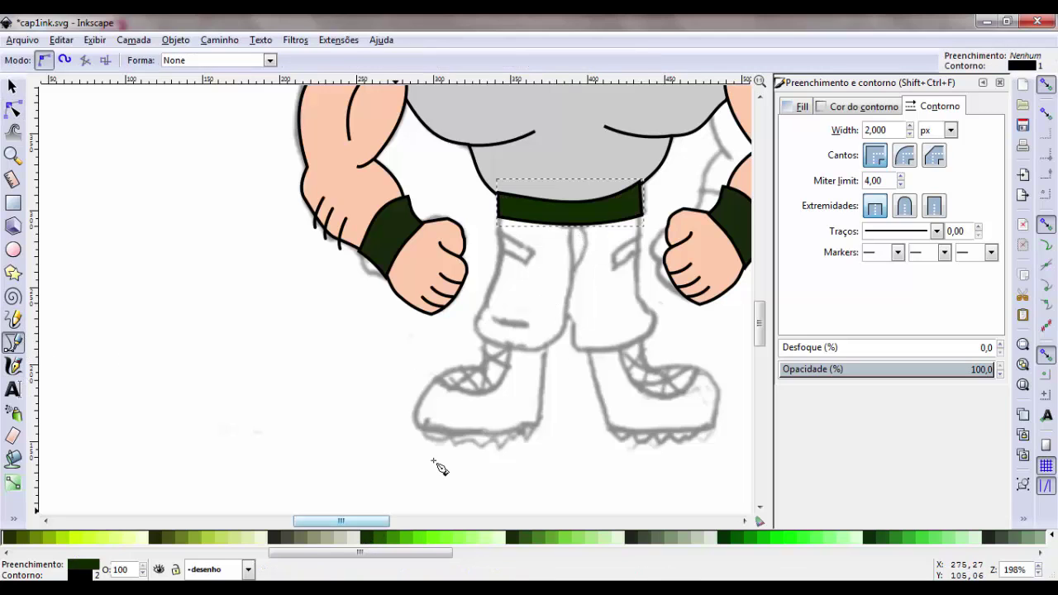
pyautogui.click(555, 201)
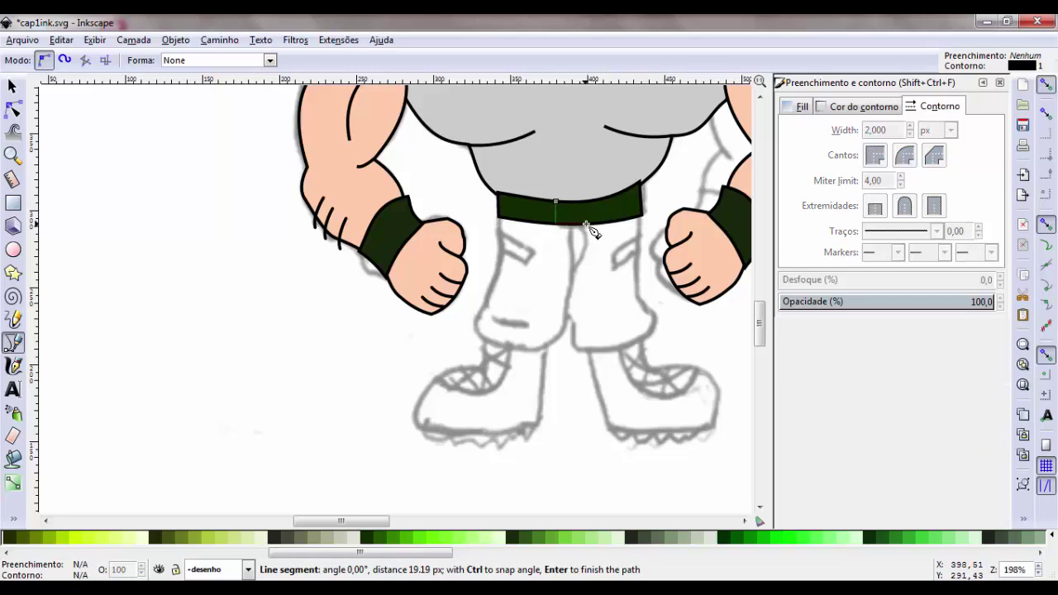
pyautogui.click(587, 224)
pyautogui.click(587, 201)
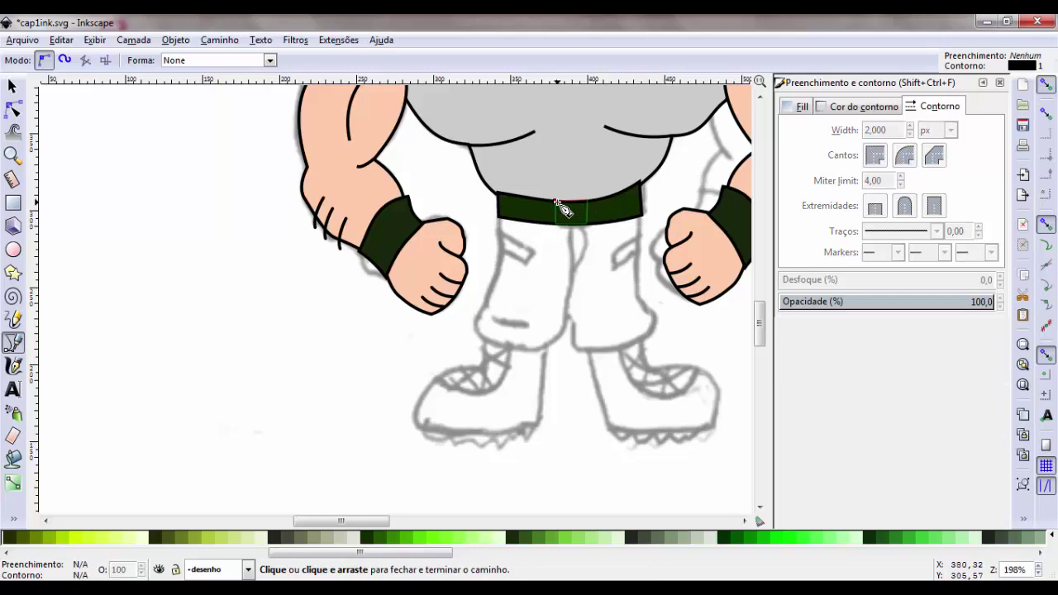
pyautogui.click(557, 202)
# - Give the buckle a 2 px stroke and a light grey fill
pyautogui.click(13, 86)
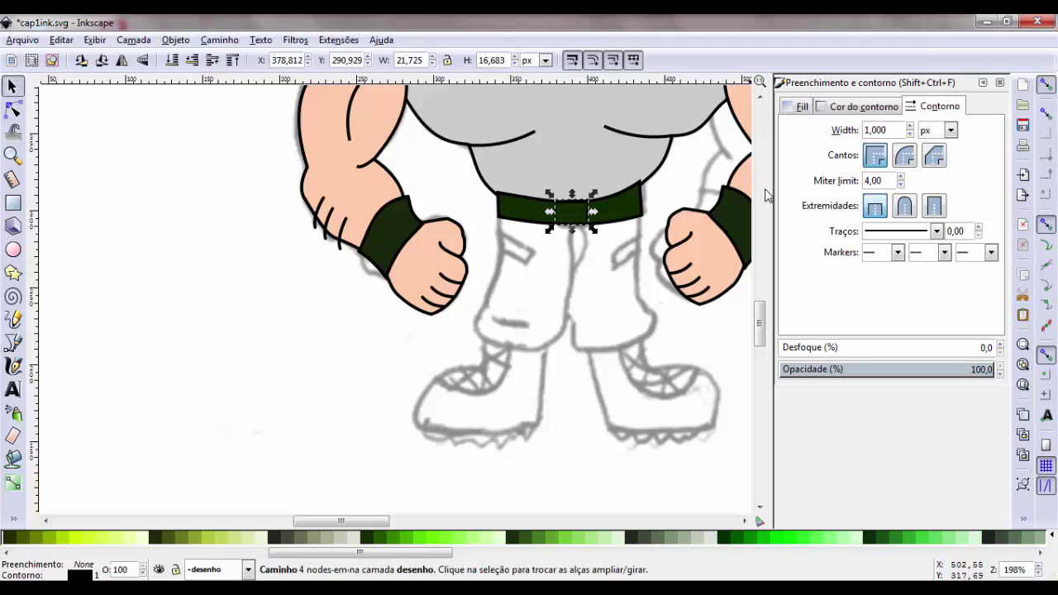
pyautogui.moveTo(892, 129); pyautogui.dragTo(841, 135)
pyautogui.write('2')
pyautogui.press('Return')
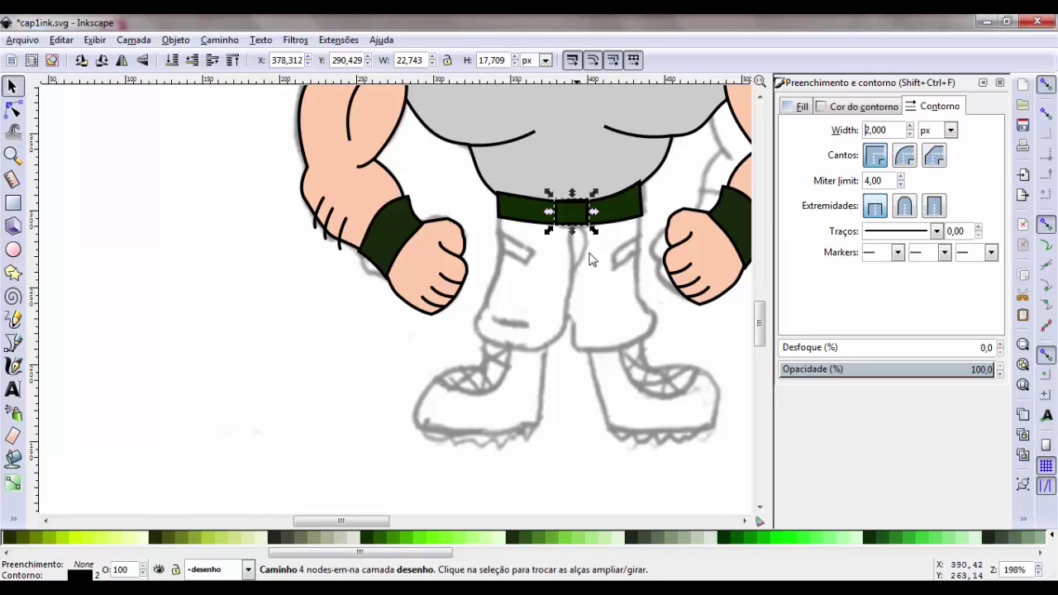
pyautogui.click(393, 540)
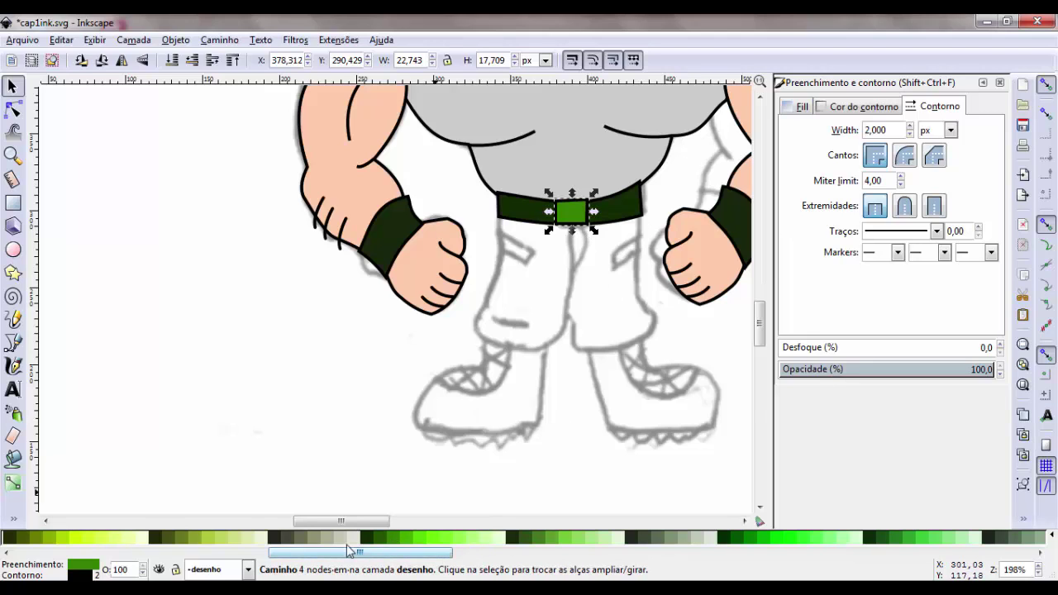
pyautogui.click(286, 542)
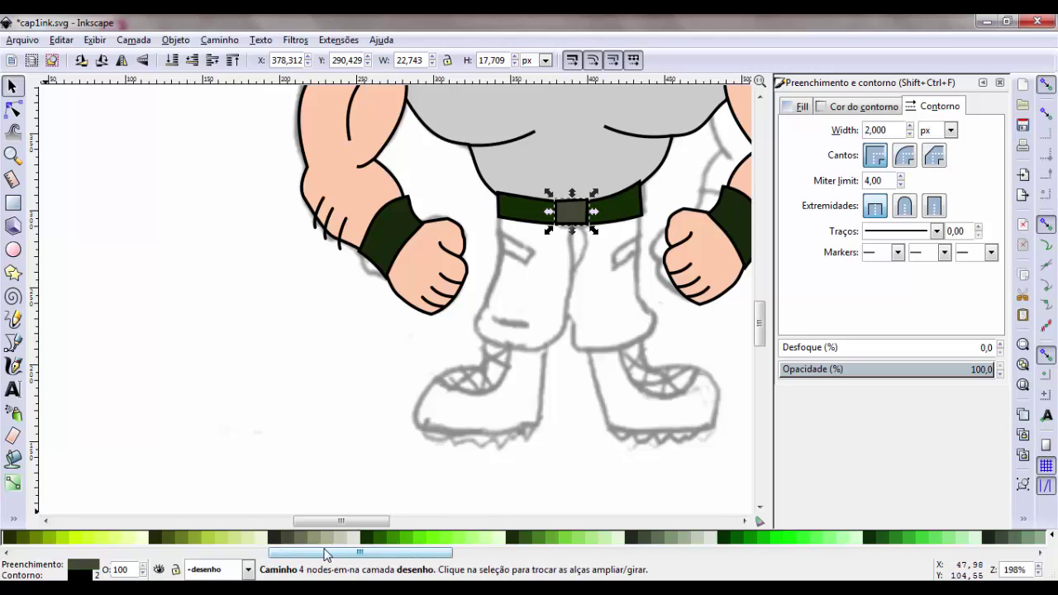
pyautogui.moveTo(325, 554); pyautogui.dragTo(236, 575)
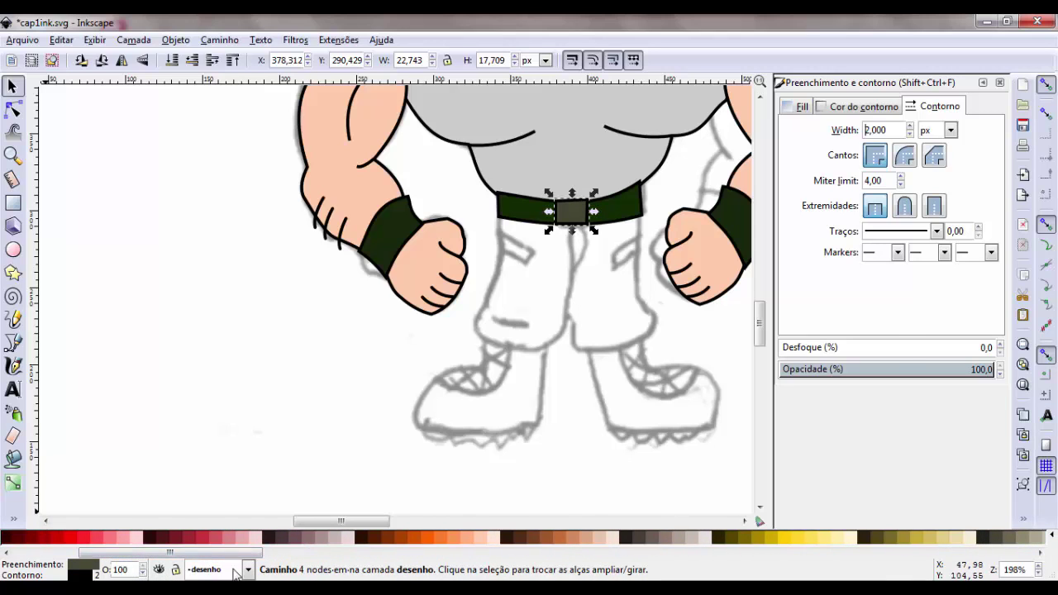
pyautogui.moveTo(213, 563); pyautogui.dragTo(134, 561)
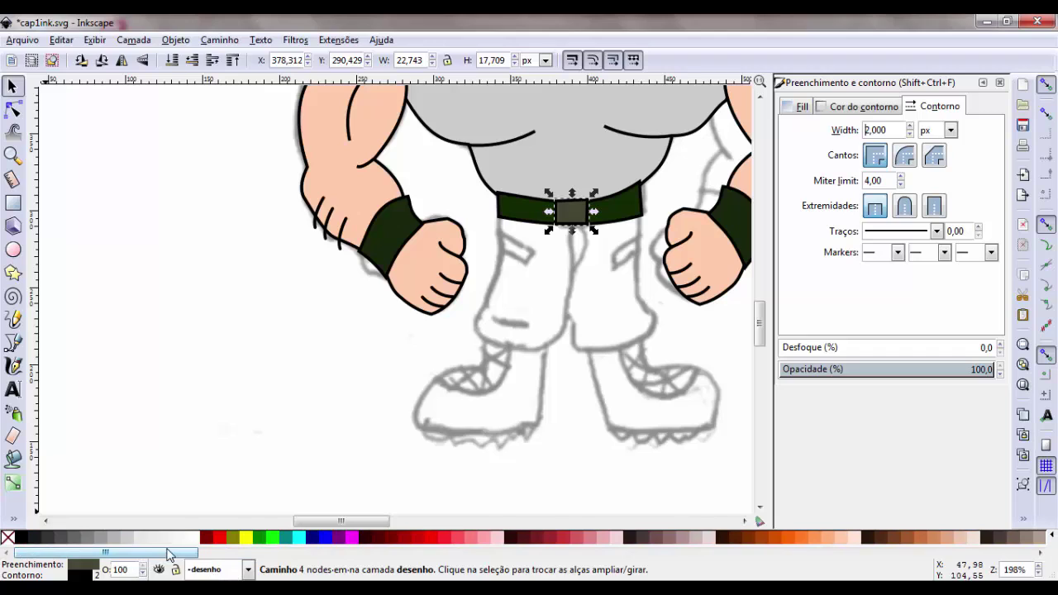
pyautogui.click(115, 543)
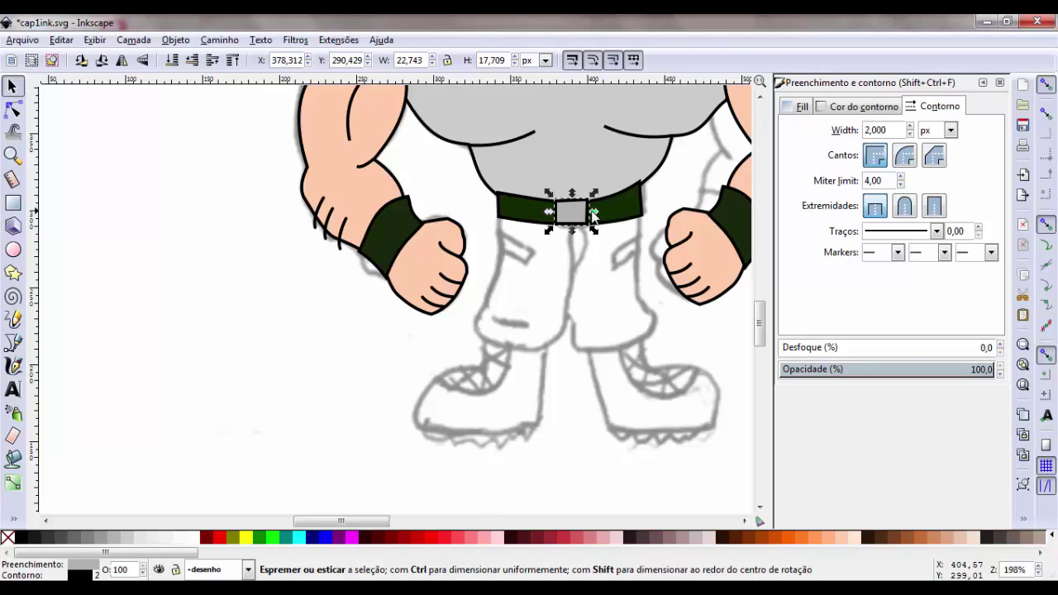
# - Squeeze the buckle narrower around its centre and save the drawing
pyautogui.moveTo(592, 214); pyautogui.dragTo(572, 201)
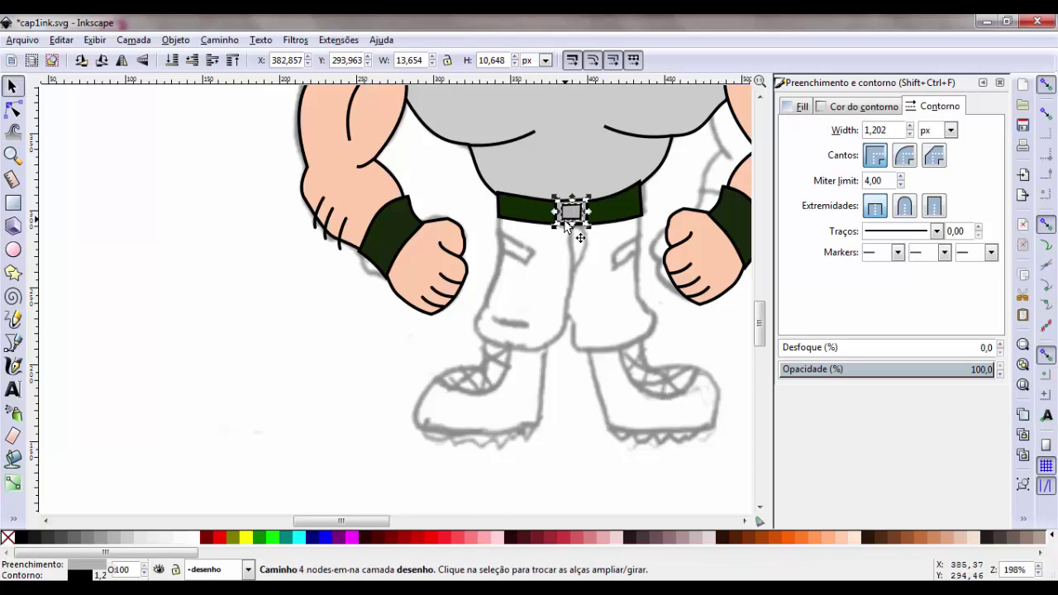
pyautogui.moveTo(900, 130); pyautogui.dragTo(852, 130)
pyautogui.click(565, 259)
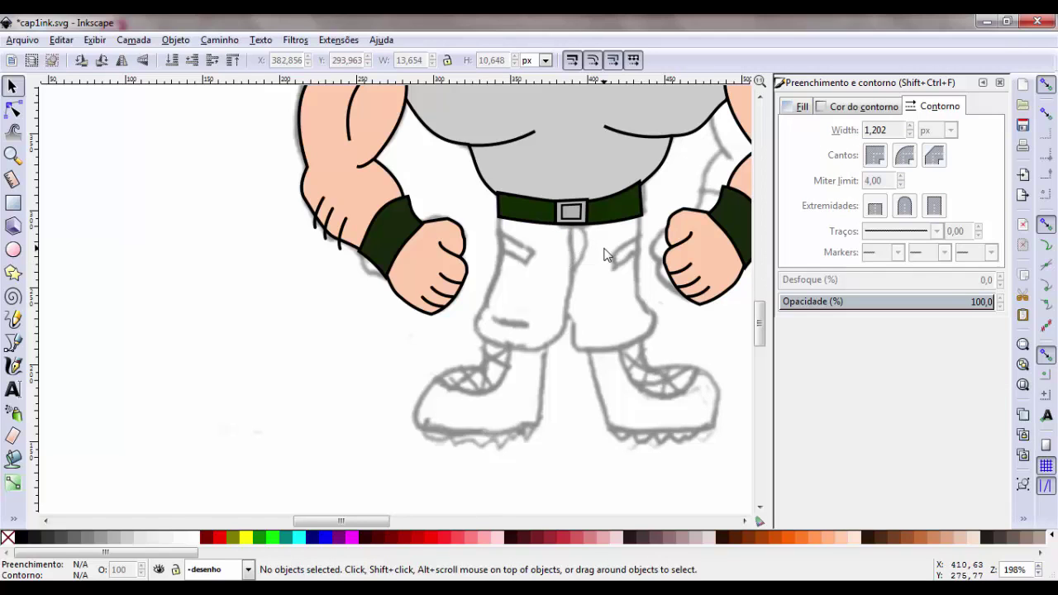
pyautogui.hotkey('ctrl', 's')
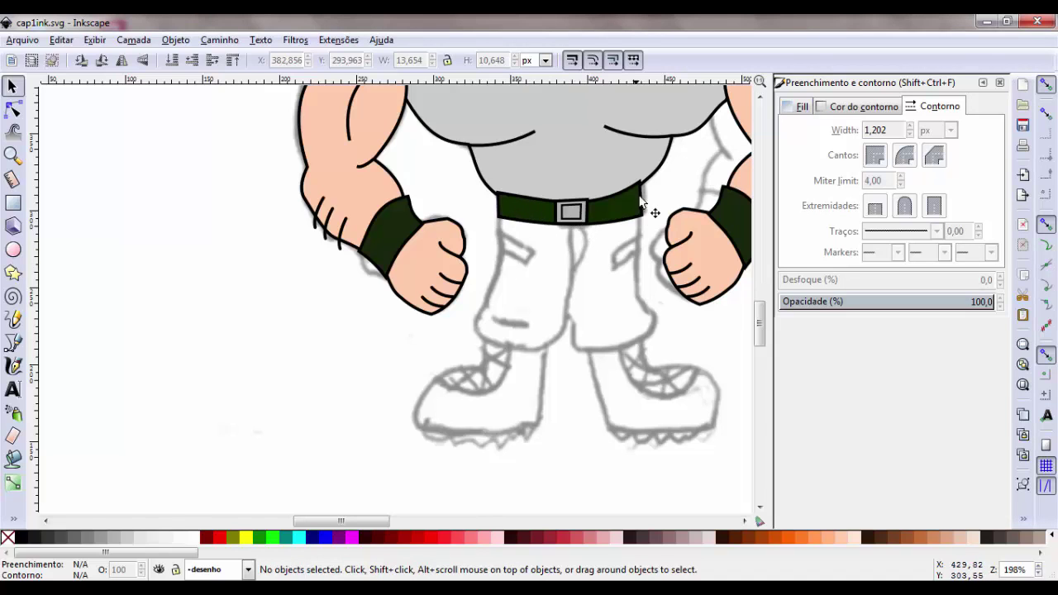
# - Select all three belt pieces and change their stacking order
pyautogui.moveTo(681, 169); pyautogui.dragTo(484, 248)
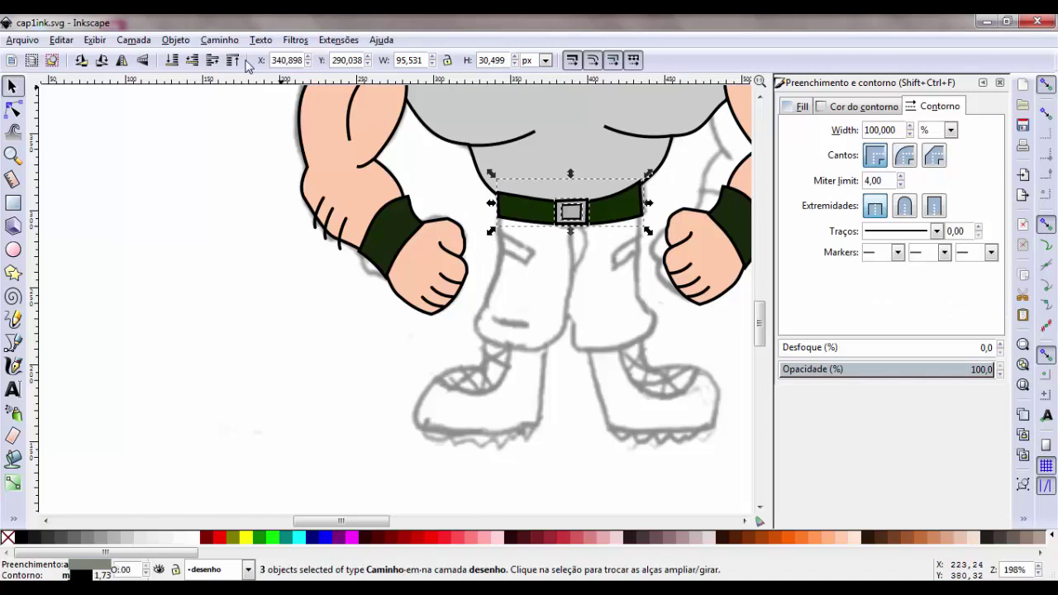
pyautogui.click(192, 60)
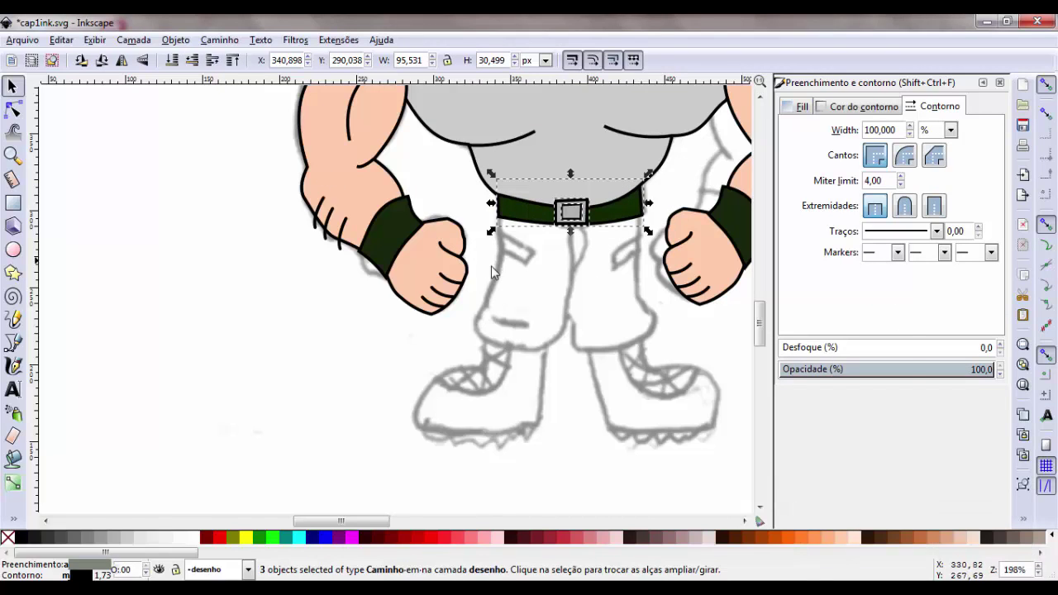
pyautogui.click(12, 342)
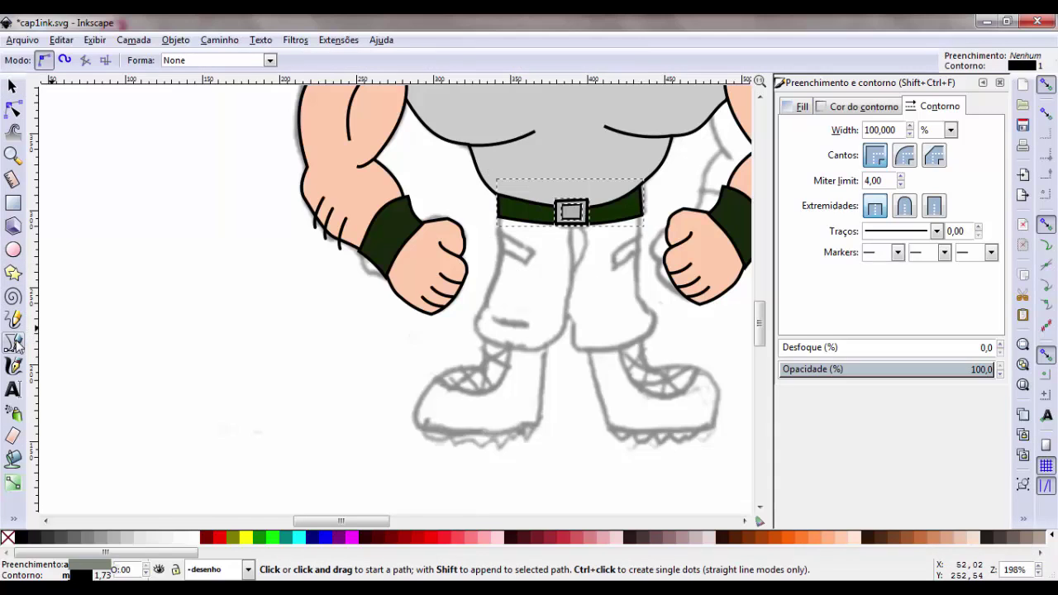
# - Trace a closed left pant-leg outline from the belt with a 2 px stroke
pyautogui.click(501, 214)
pyautogui.click(574, 225)
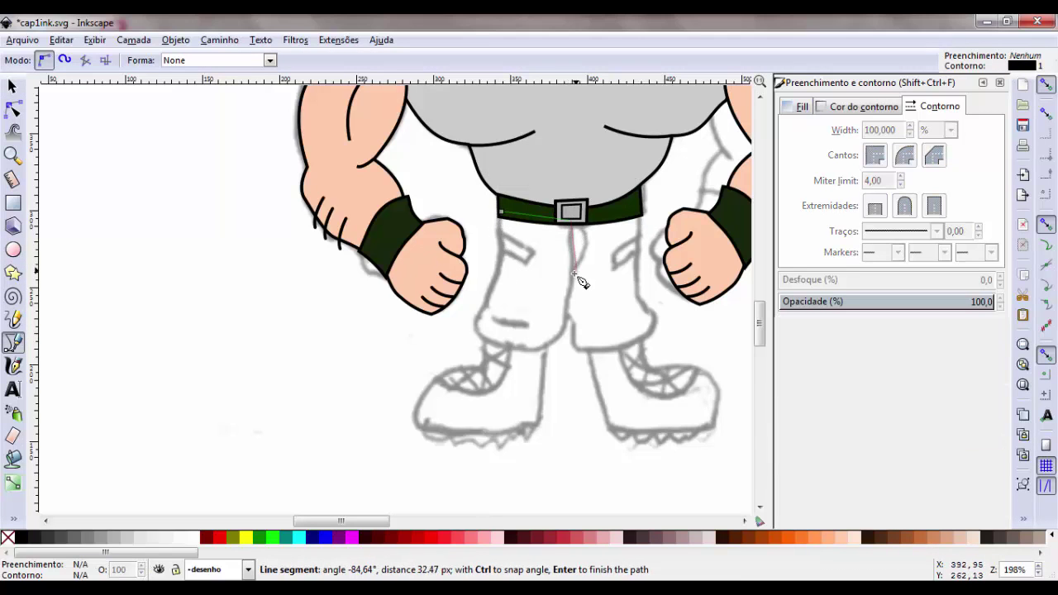
pyautogui.click(562, 347)
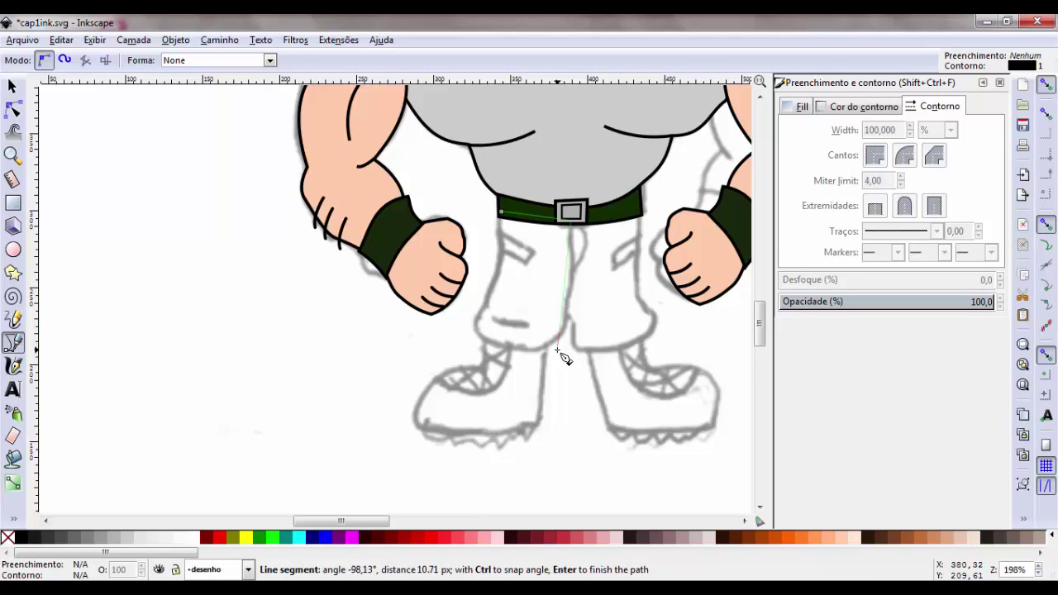
pyautogui.click(478, 333)
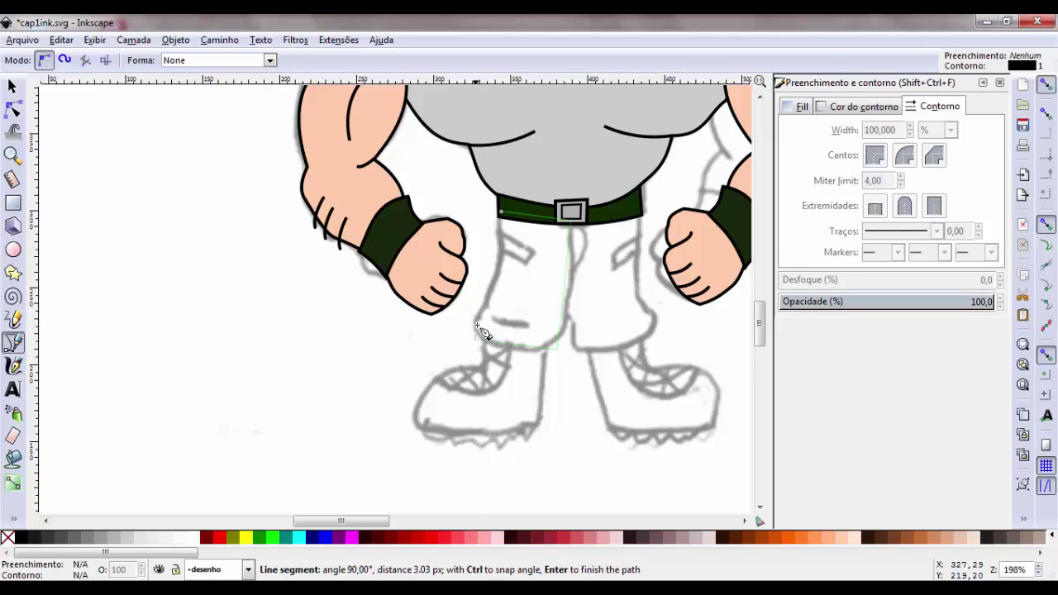
pyautogui.click(500, 214)
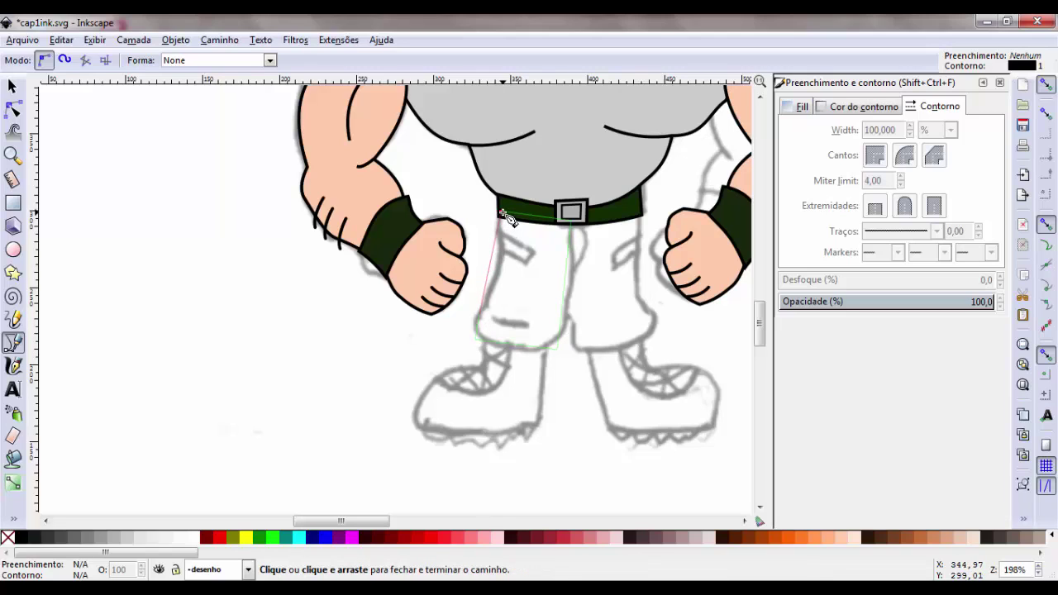
pyautogui.click(501, 215)
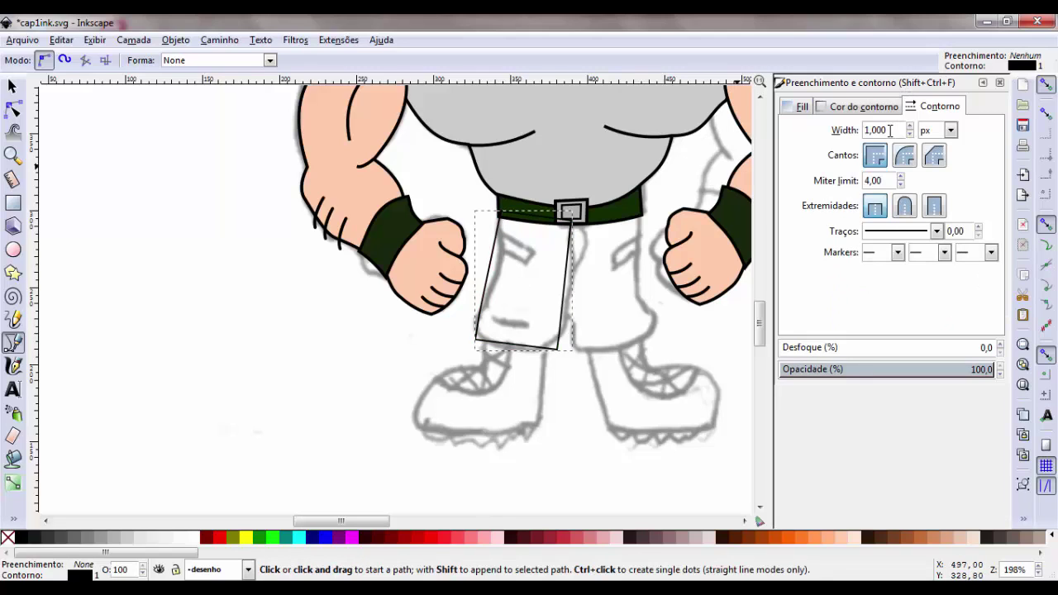
pyautogui.doubleClick(877, 130)
pyautogui.write('2,000')
pyautogui.press('Return')
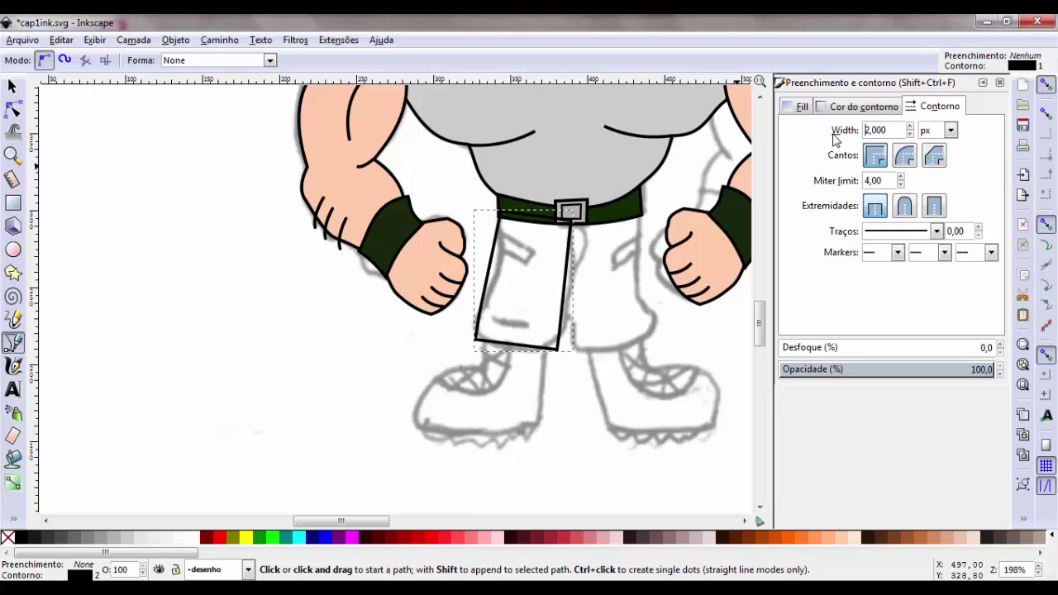
# - Curve the pant leg's right side and bottom edge to follow the sketch
pyautogui.click(13, 109)
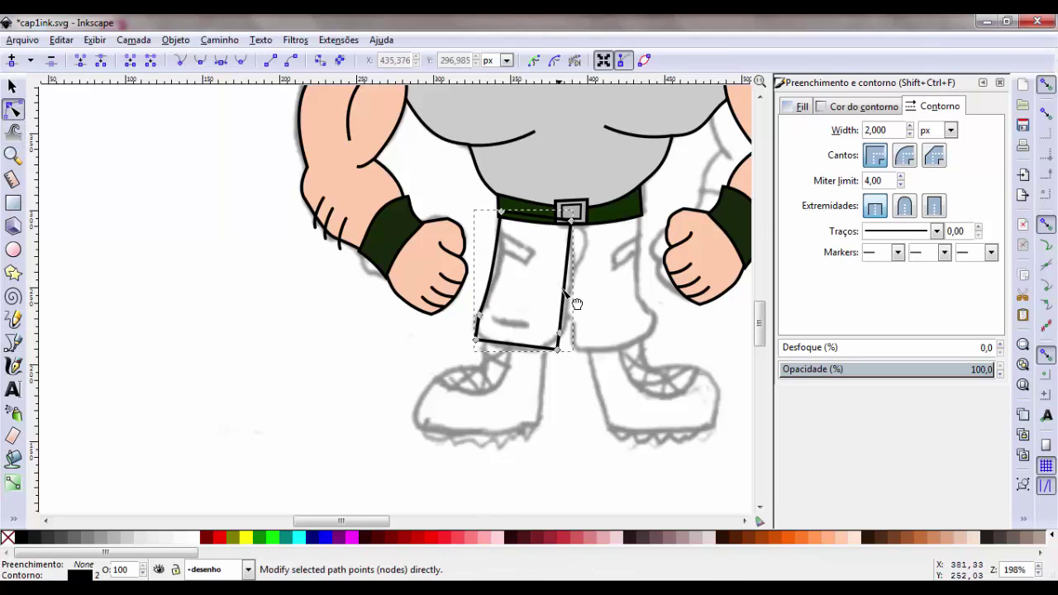
pyautogui.moveTo(569, 291); pyautogui.dragTo(574, 293)
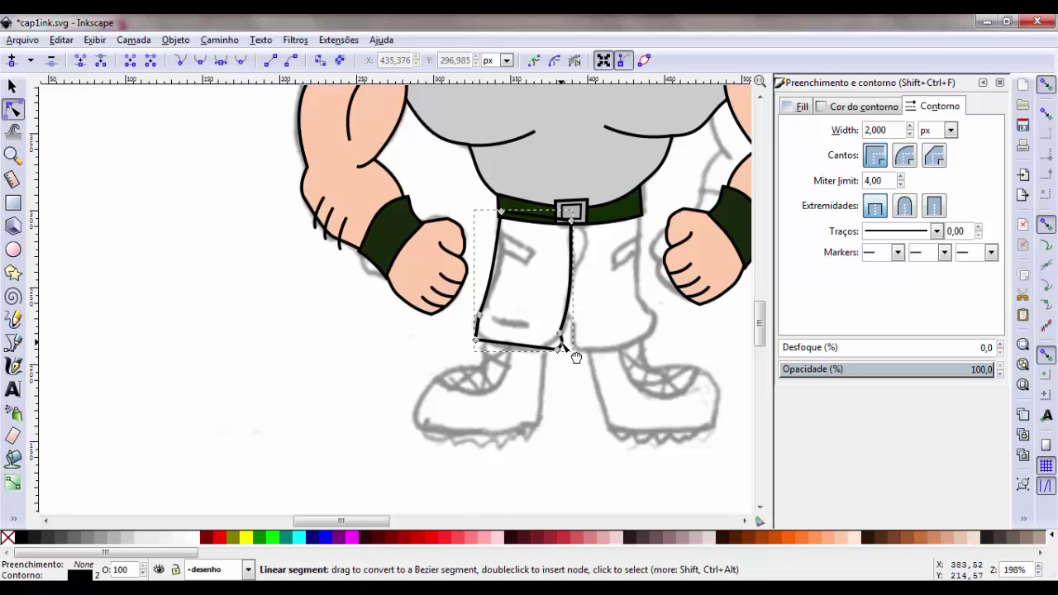
pyautogui.moveTo(537, 364); pyautogui.dragTo(488, 342)
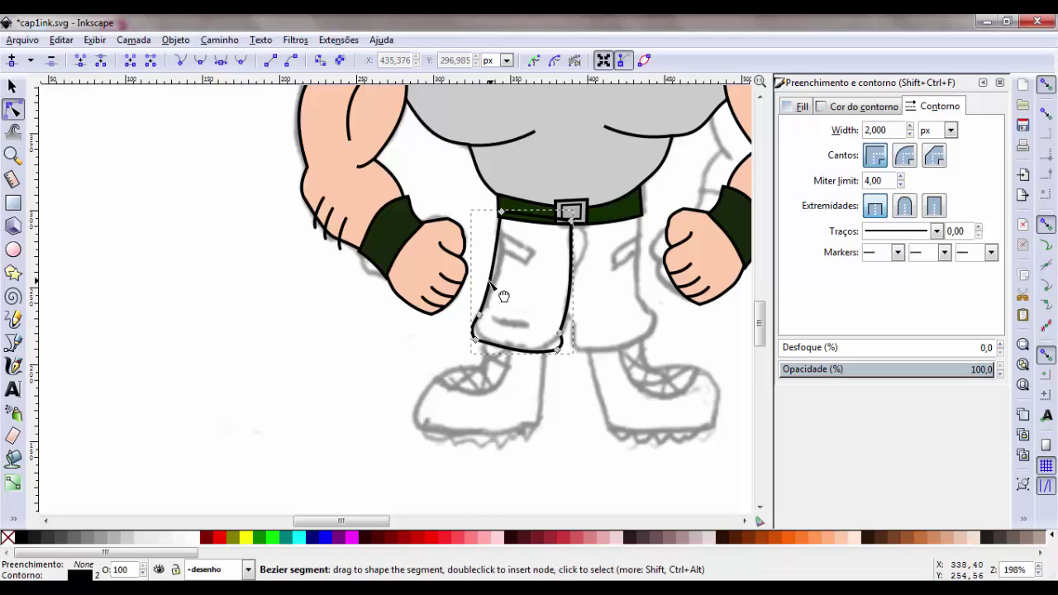
pyautogui.moveTo(493, 281); pyautogui.dragTo(496, 284)
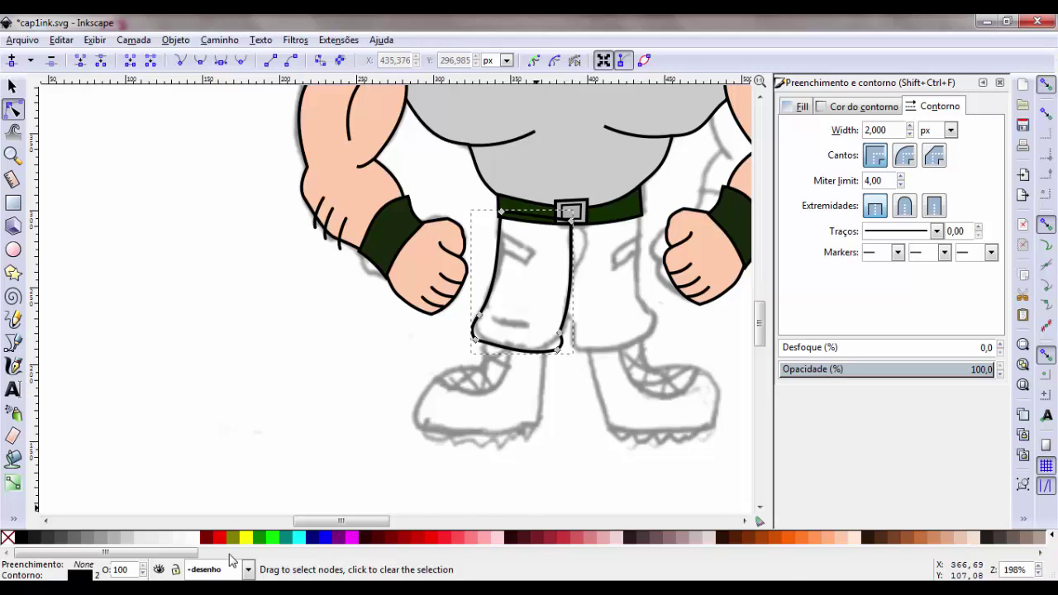
pyautogui.moveTo(171, 552); pyautogui.dragTo(492, 566)
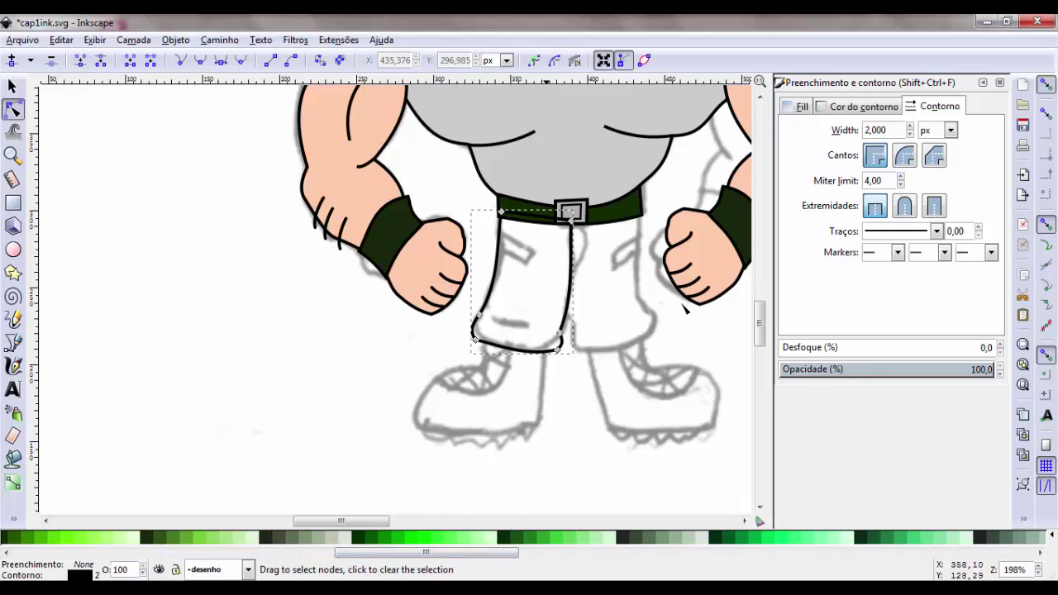
# - Use the Dropper to fill the pant leg with the belt's dark green #22280b
pyautogui.press('-')
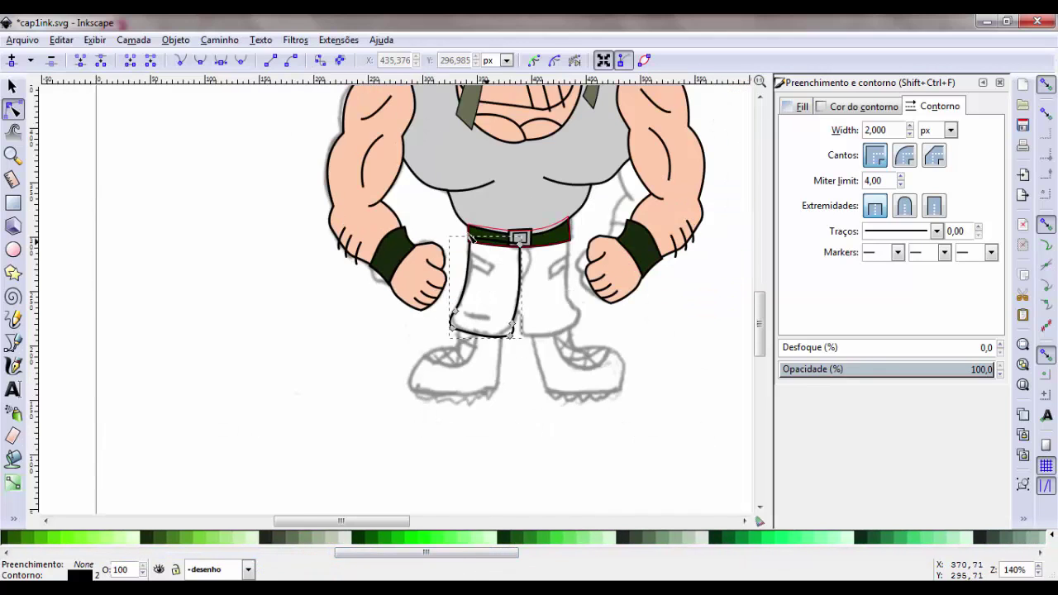
pyautogui.scroll(5, 475, 213)
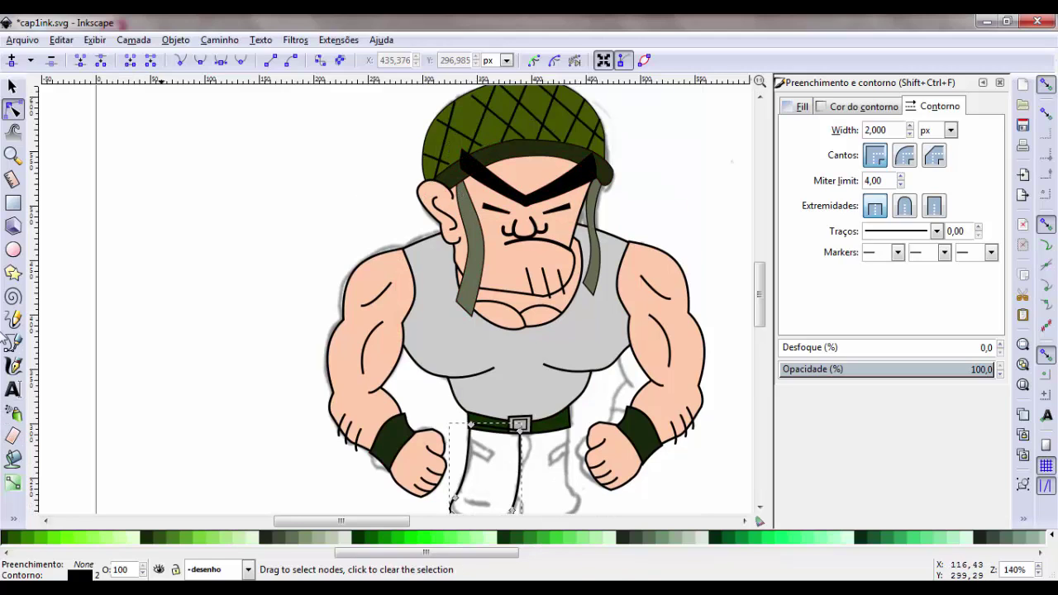
pyautogui.click(12, 86)
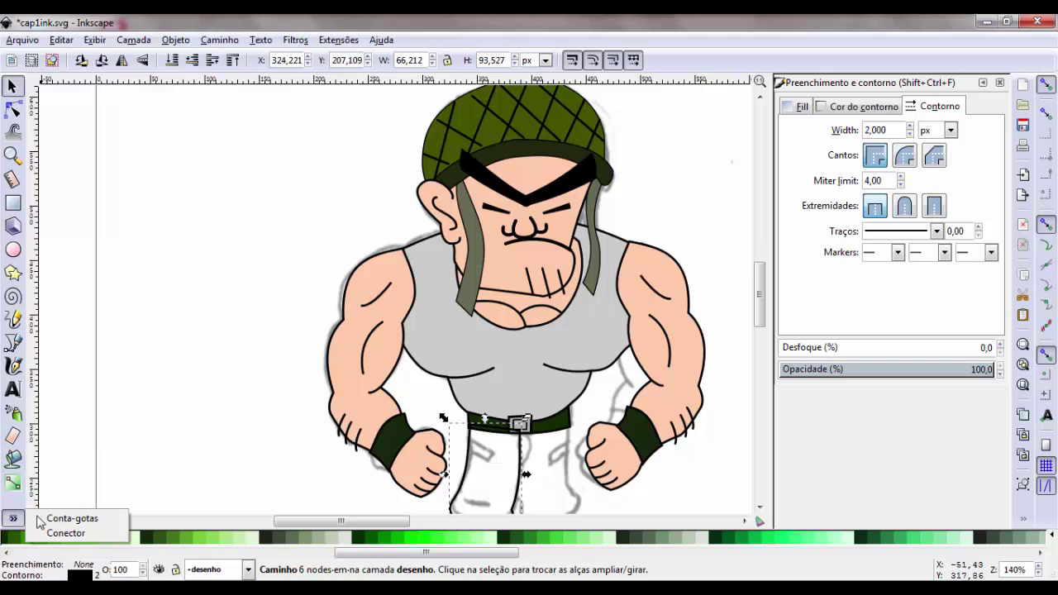
pyautogui.click(14, 482)
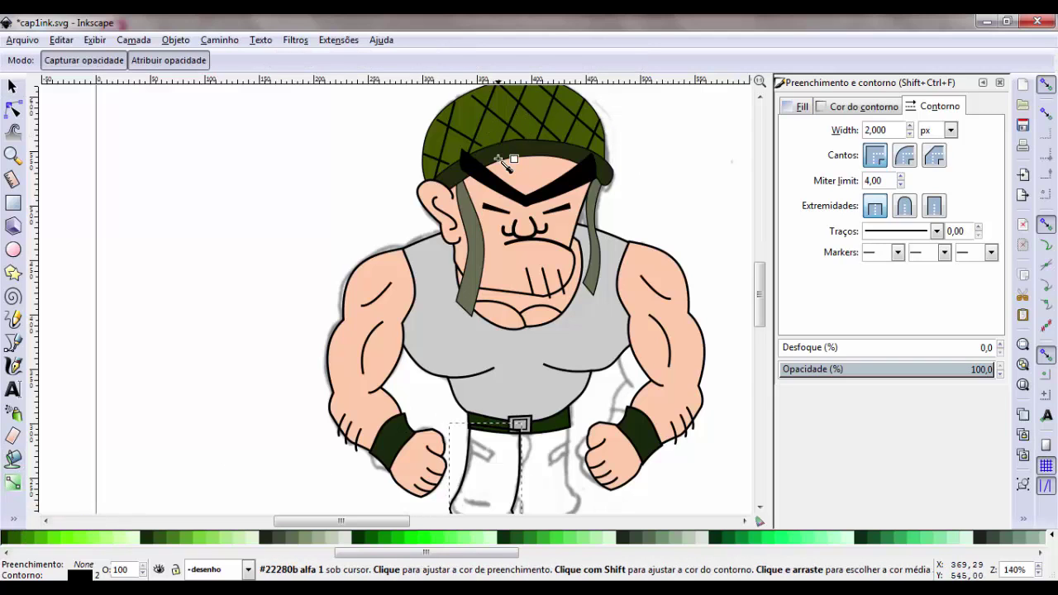
pyautogui.click(501, 156)
# - Mirror the pant leg horizontally, try moving it beside the other leg, then undo the move
pyautogui.scroll(-4, 546, 331)
pyautogui.scroll(-4, 567, 383)
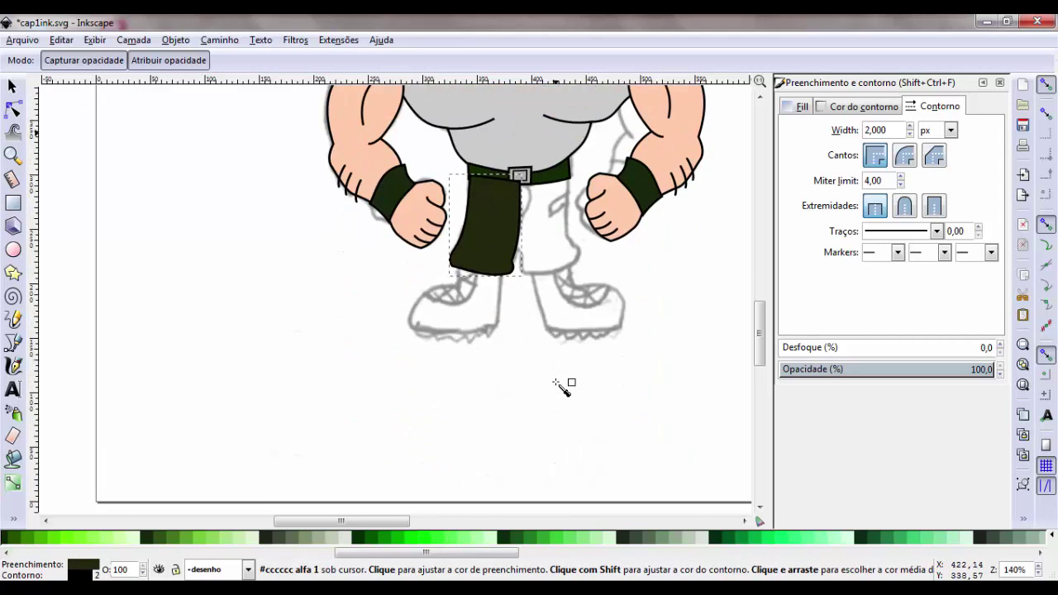
pyautogui.click(12, 86)
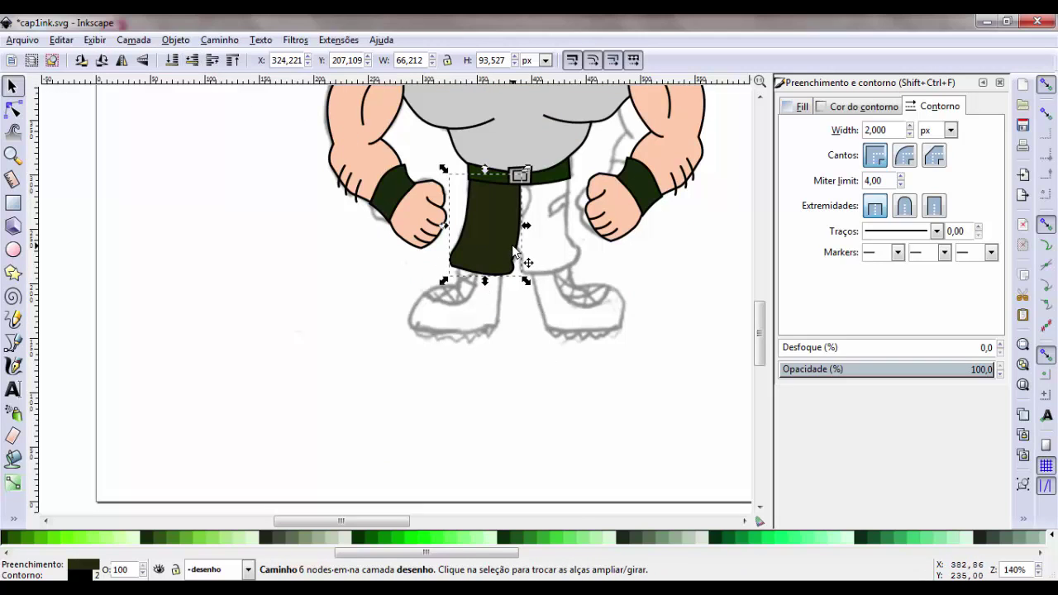
pyautogui.press('ctrl')
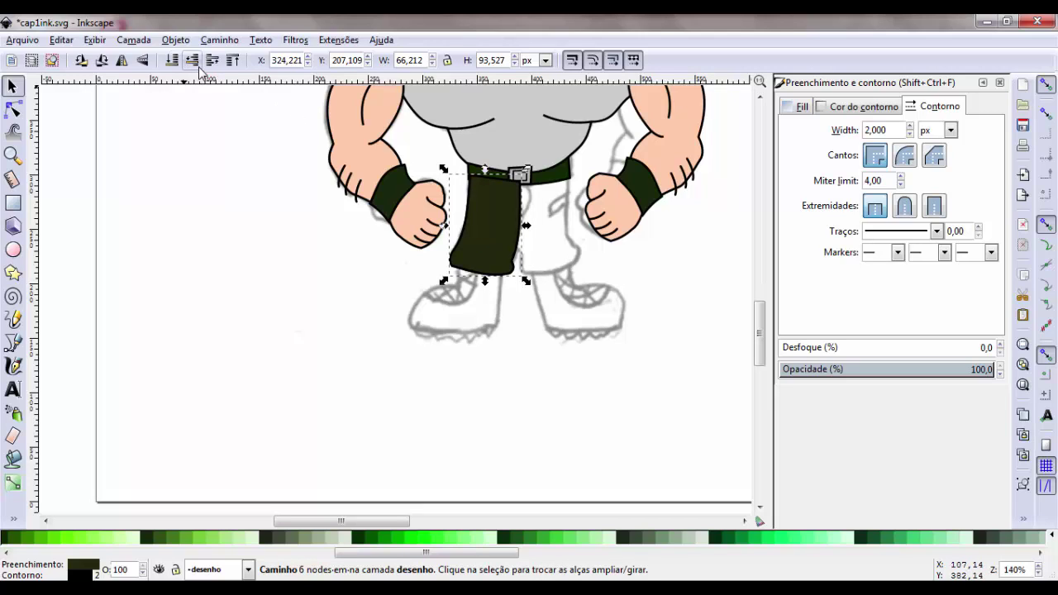
pyautogui.click(121, 59)
pyautogui.moveTo(484, 228); pyautogui.dragTo(553, 229)
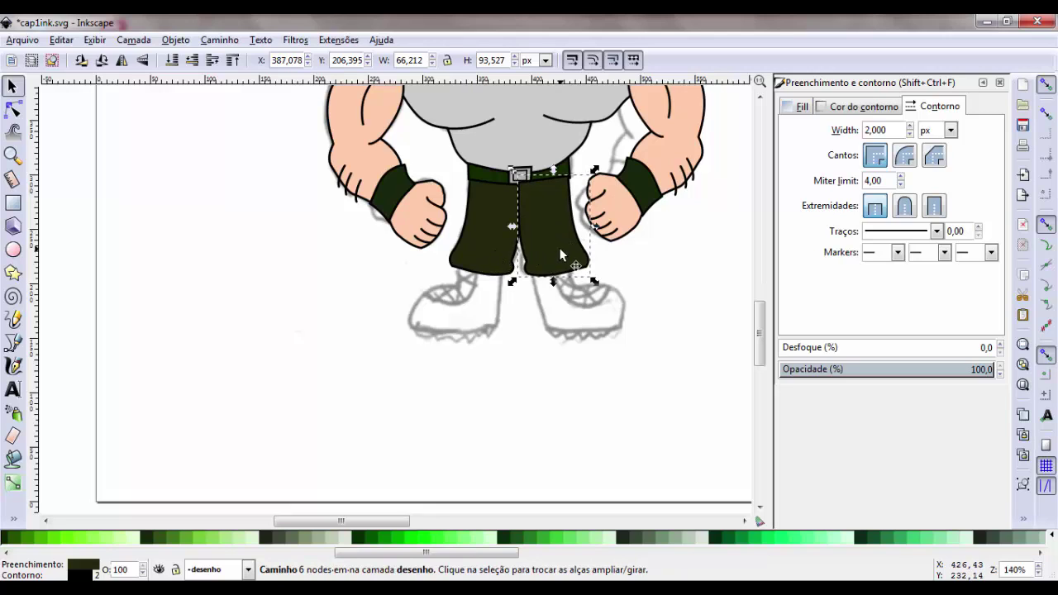
pyautogui.hotkey('ctrl', 'z')
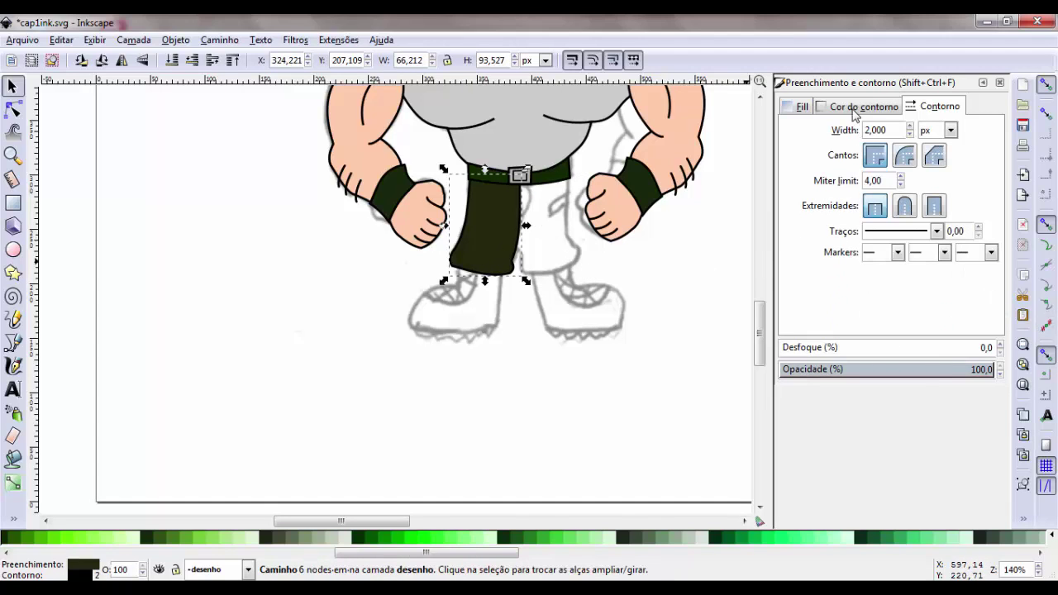
# - Lower the pant leg's fill alpha to 175 (RGBA 22280baf), then zoom in on the belt and leg
pyautogui.click(801, 106)
pyautogui.click(900, 301)
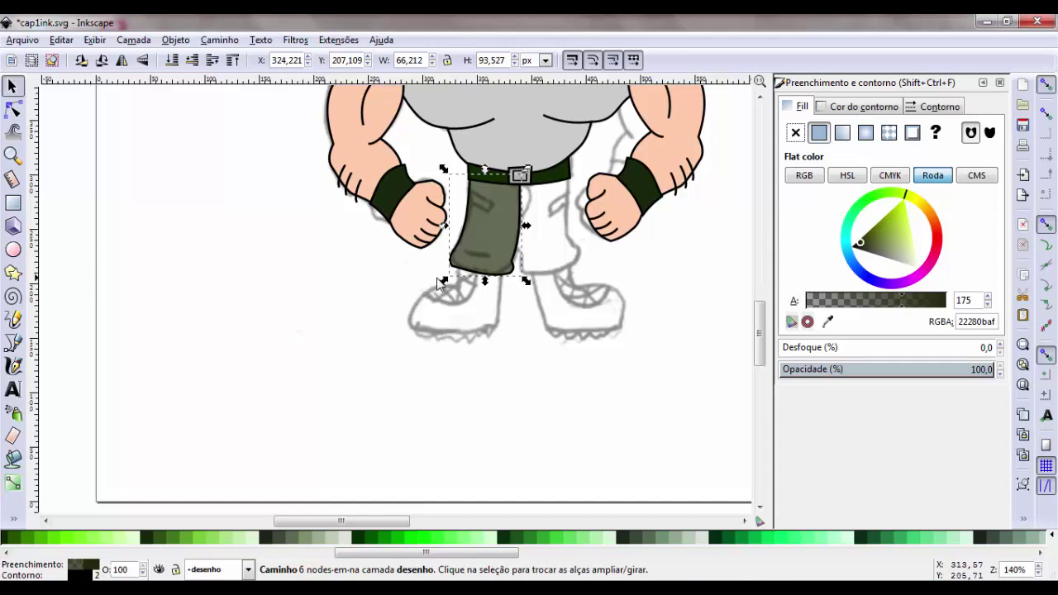
pyautogui.press('+')
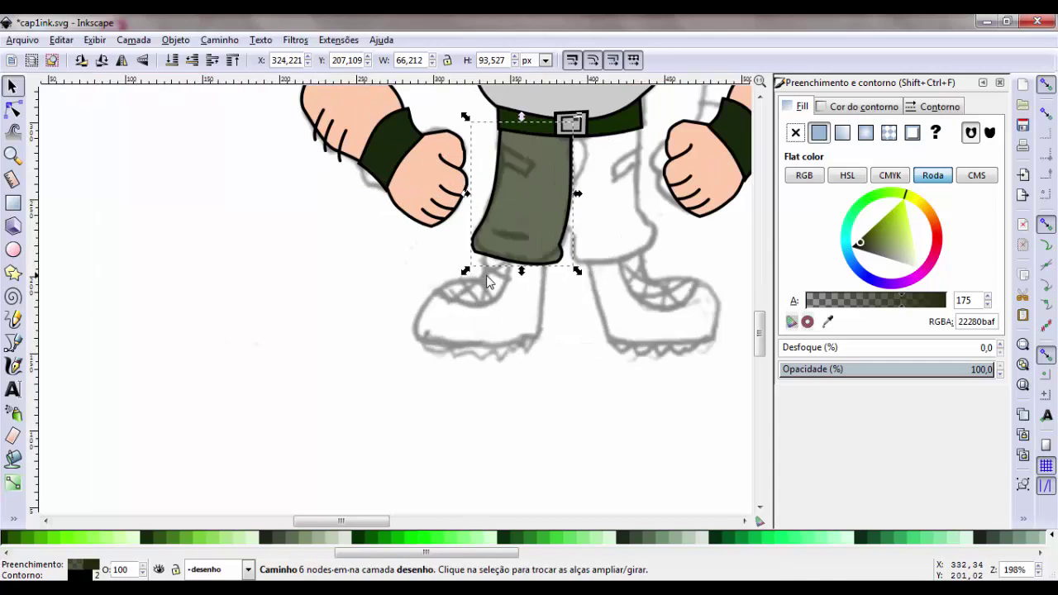
pyautogui.press('+')
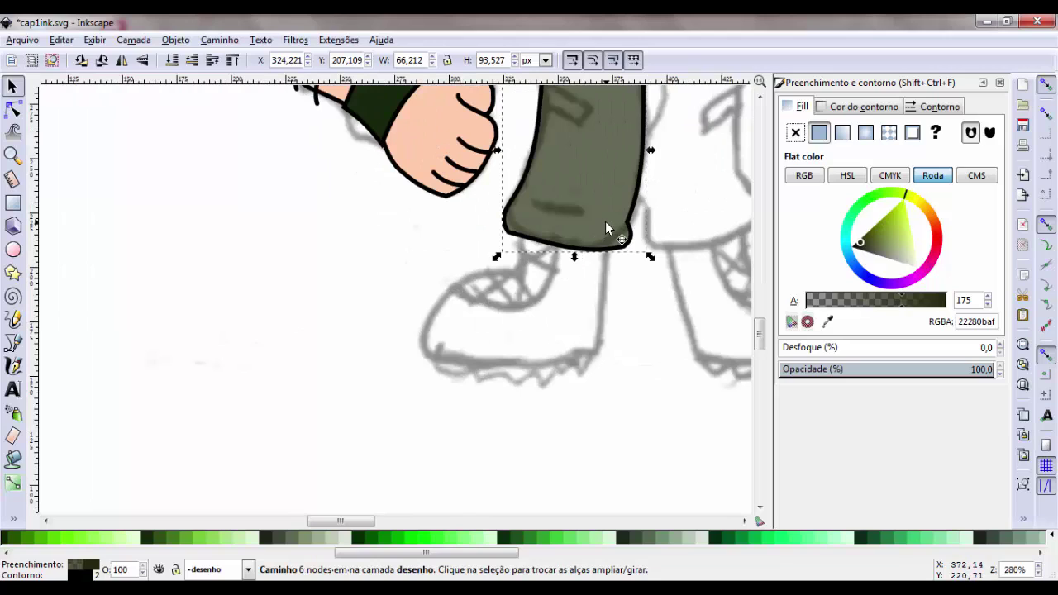
pyautogui.press('+')
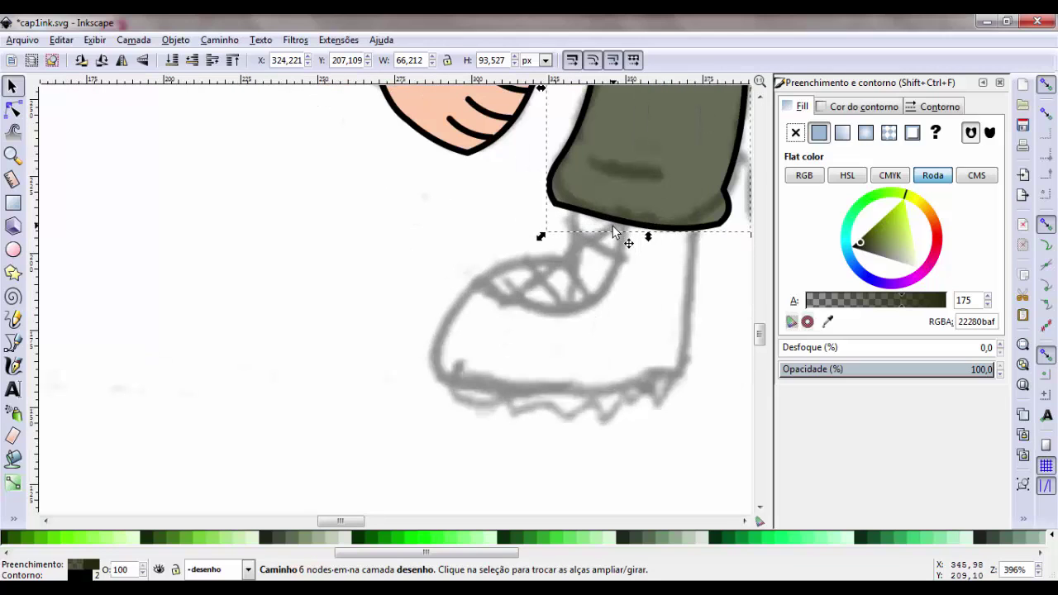
pyautogui.click(795, 132)
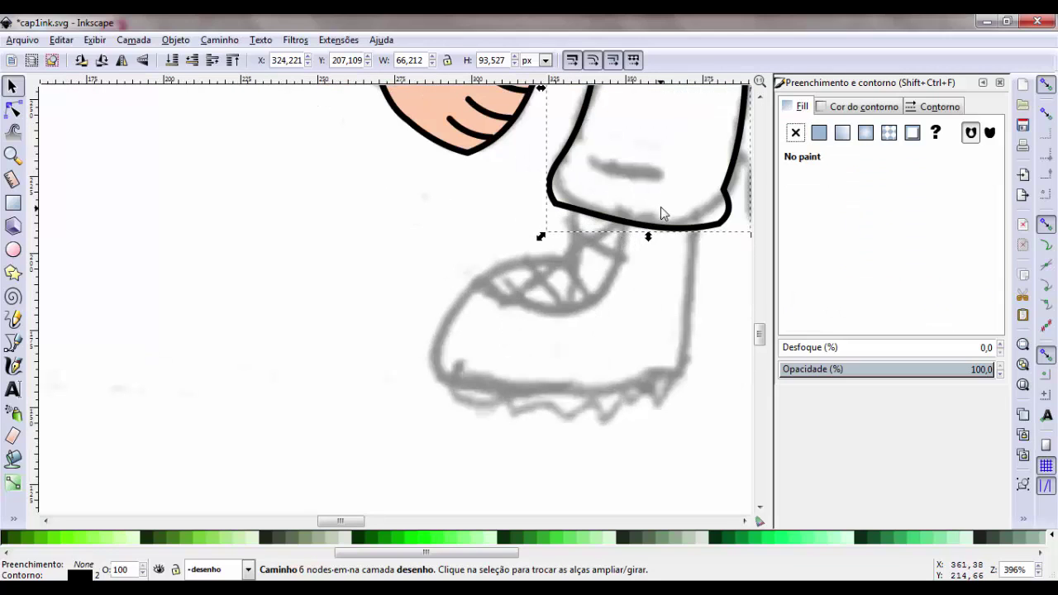
pyautogui.hotkey('ctrl', 'z')
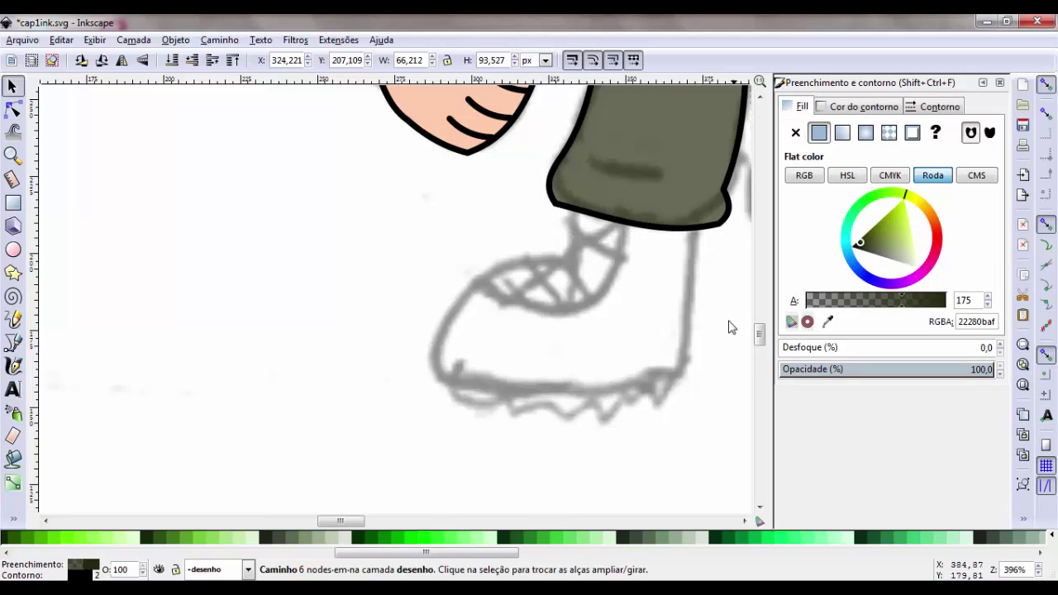
pyautogui.click(725, 327)
pyautogui.moveTo(725, 327); pyautogui.dragTo(511, 480)
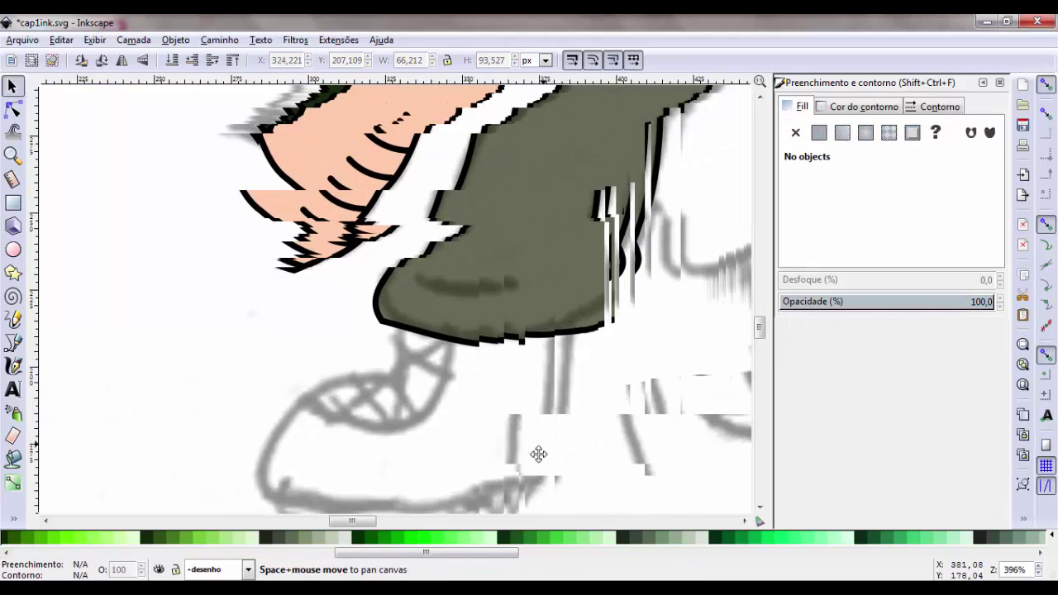
pyautogui.scroll(1, 473, 395)
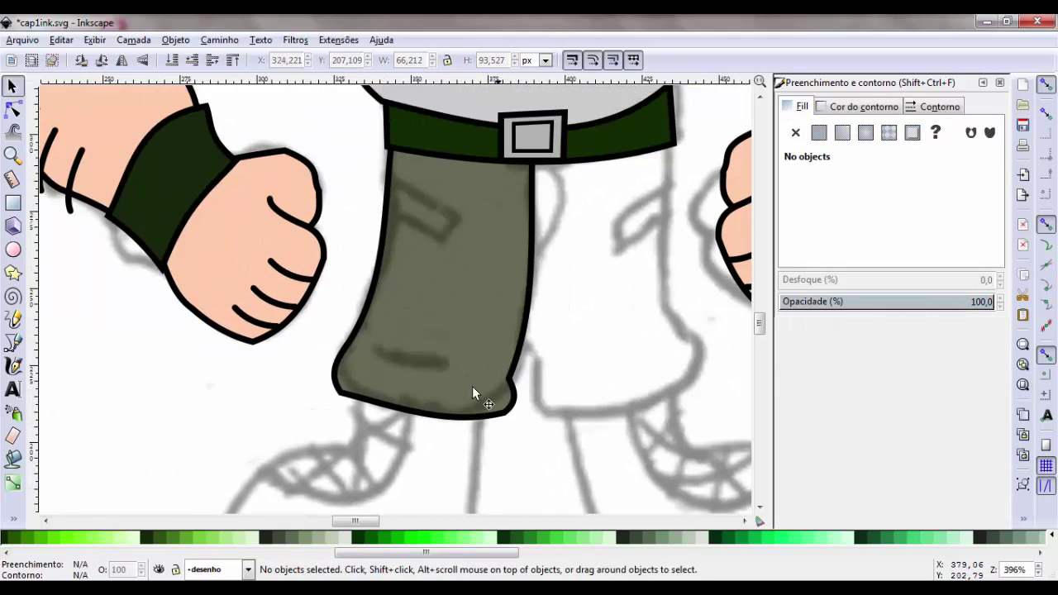
# - Trace a four-corner pocket flap on the leg with a 2 px outline
pyautogui.click(13, 344)
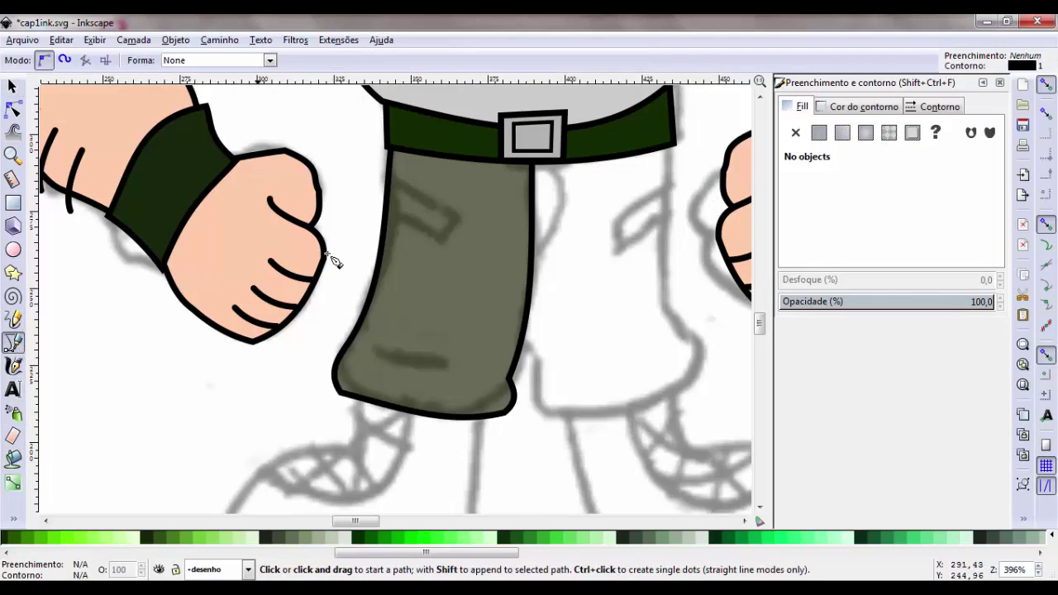
pyautogui.click(388, 212)
pyautogui.click(440, 240)
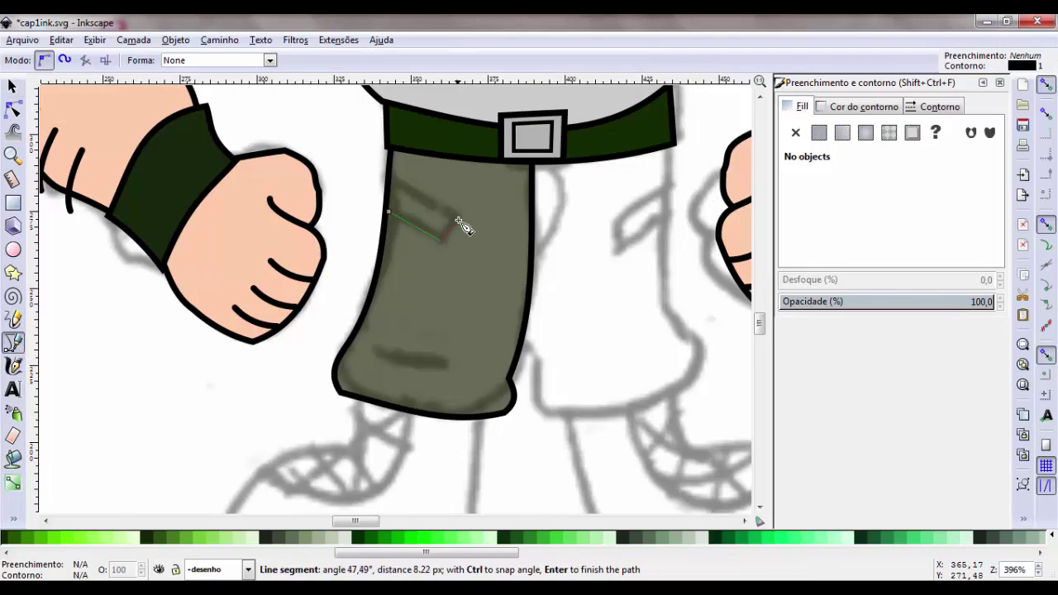
pyautogui.click(457, 219)
pyautogui.click(393, 187)
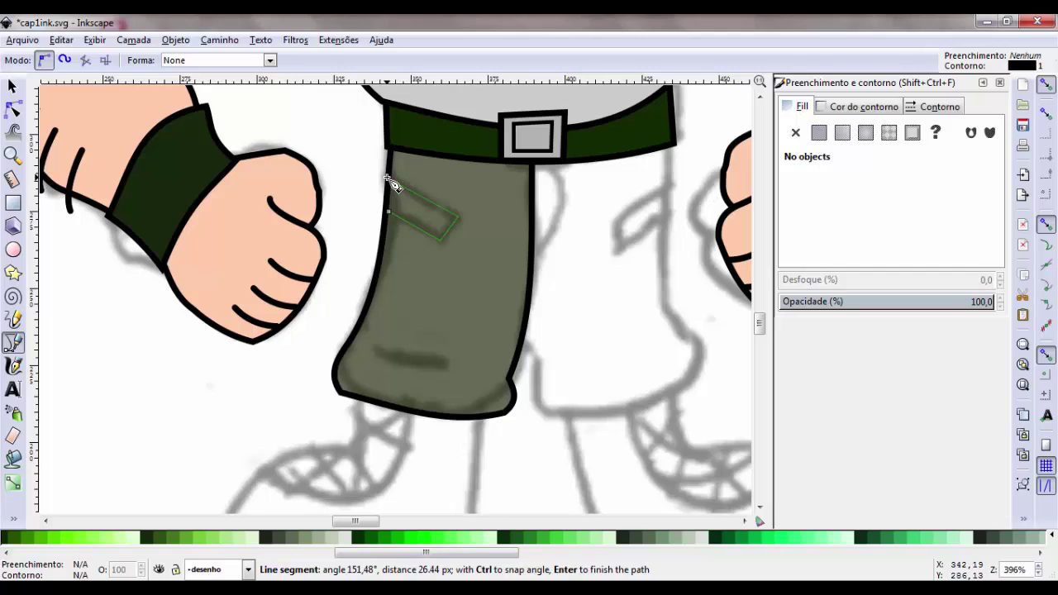
pyautogui.press('Return')
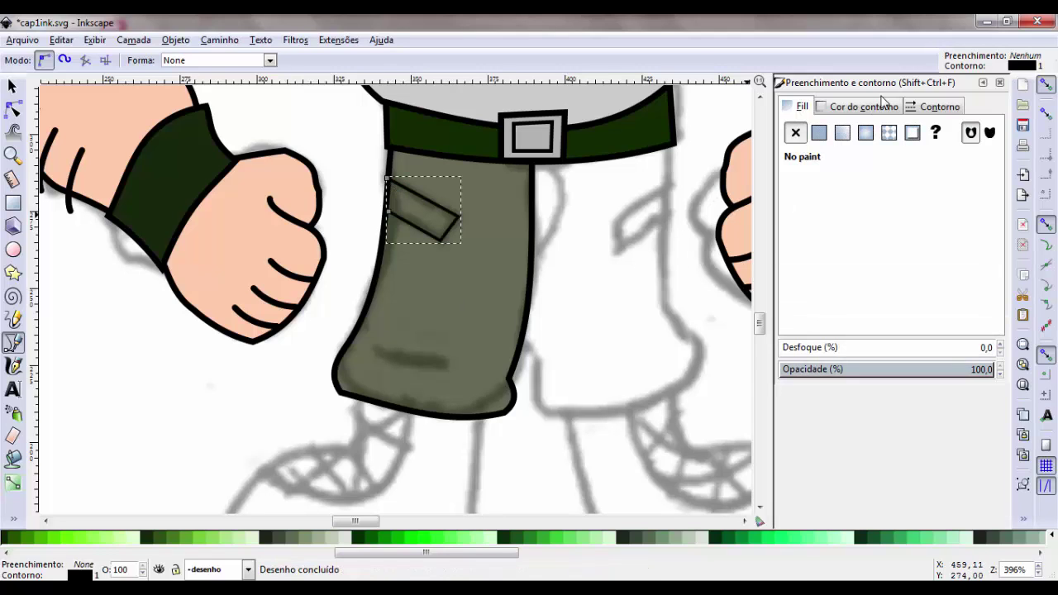
pyautogui.click(932, 108)
pyautogui.write('2')
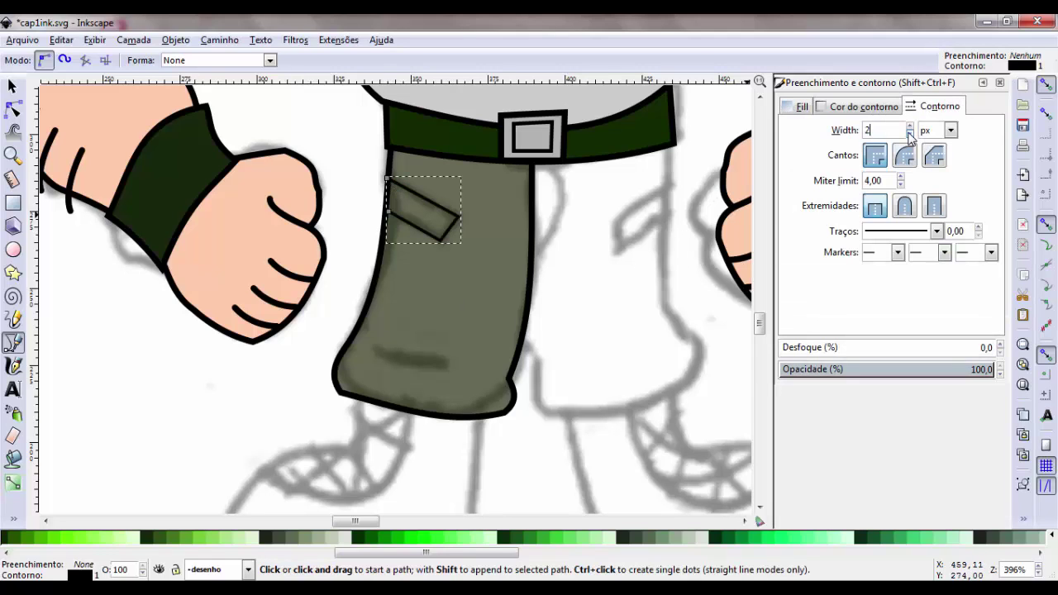
pyautogui.press('Return')
# - Draw a slightly curved knee crease line near the leg bottom with a 2 px stroke
pyautogui.click(473, 366)
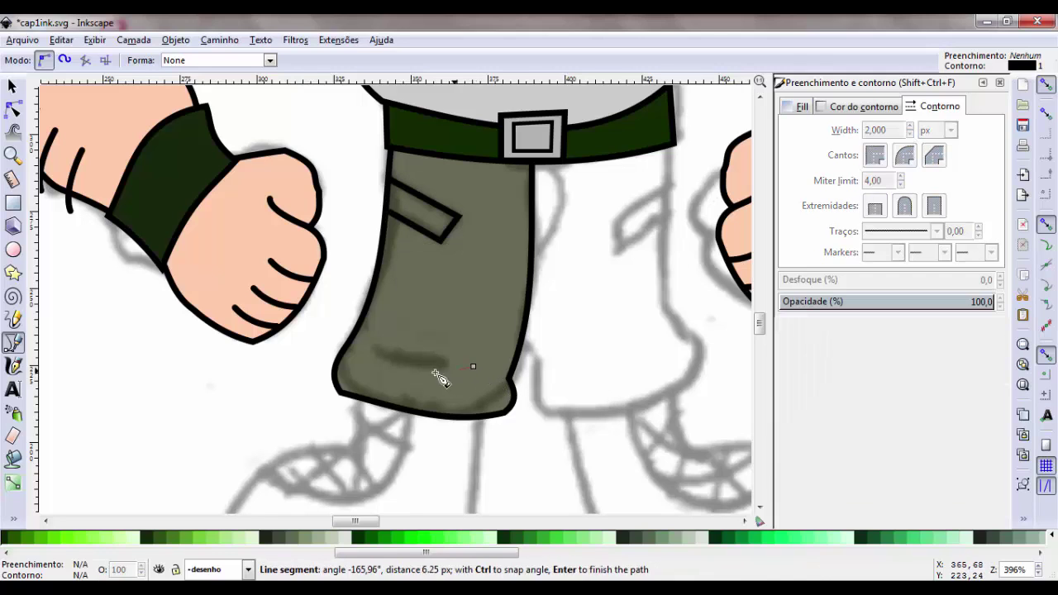
pyautogui.click(377, 357)
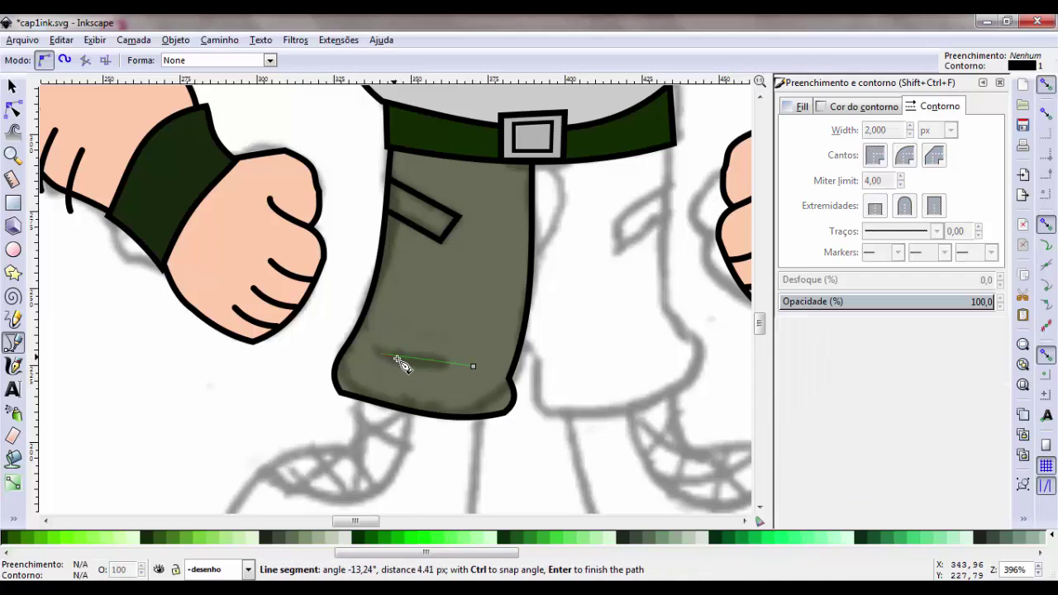
pyautogui.press('Return')
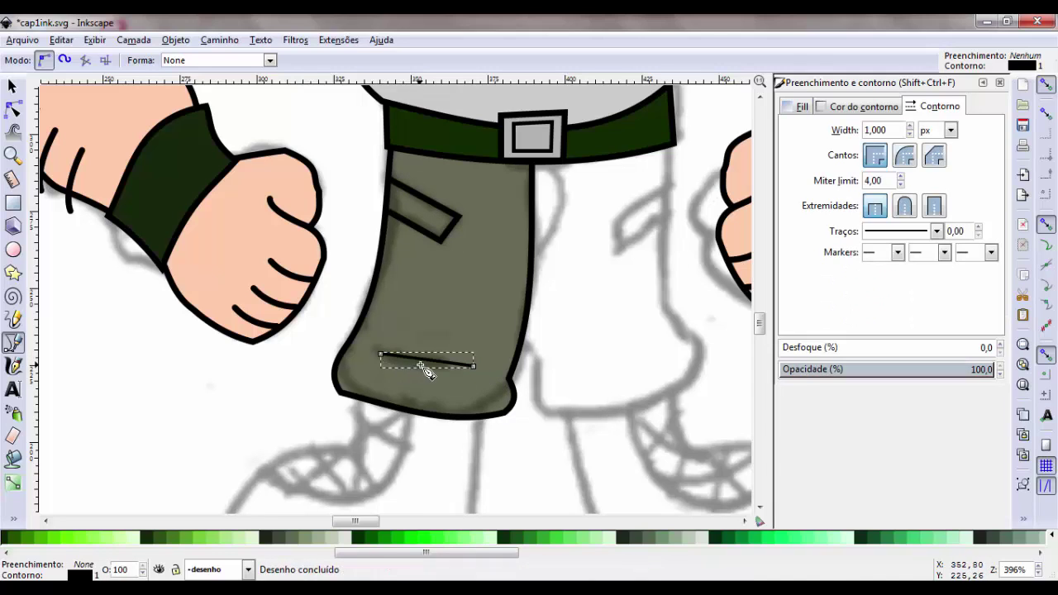
pyautogui.press('s')
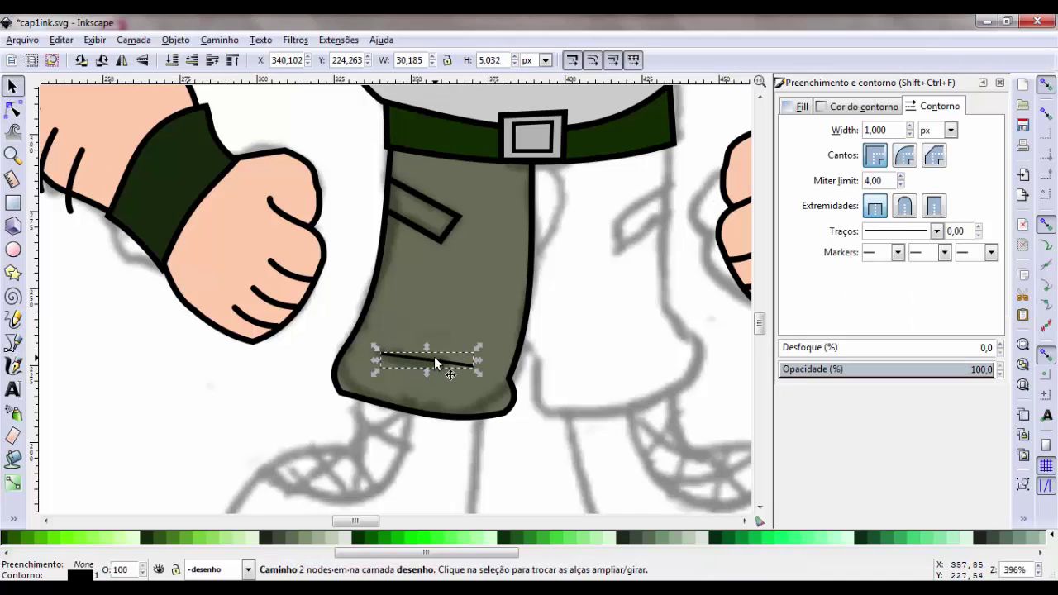
pyautogui.doubleClick(437, 365)
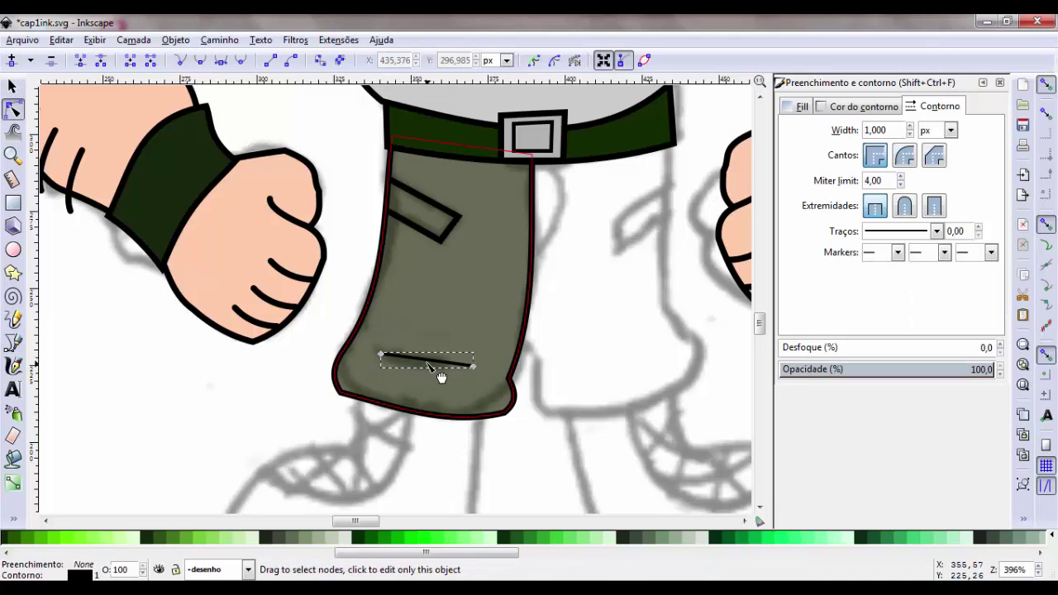
pyautogui.moveTo(440, 375); pyautogui.dragTo(441, 382)
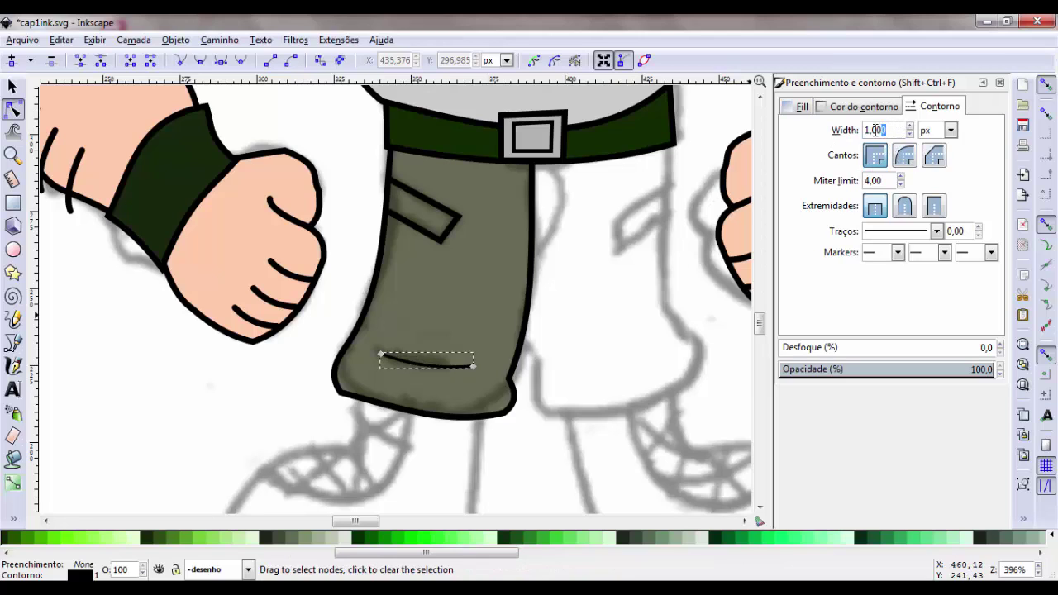
pyautogui.doubleClick(875, 129)
pyautogui.write('2')
pyautogui.press('Return')
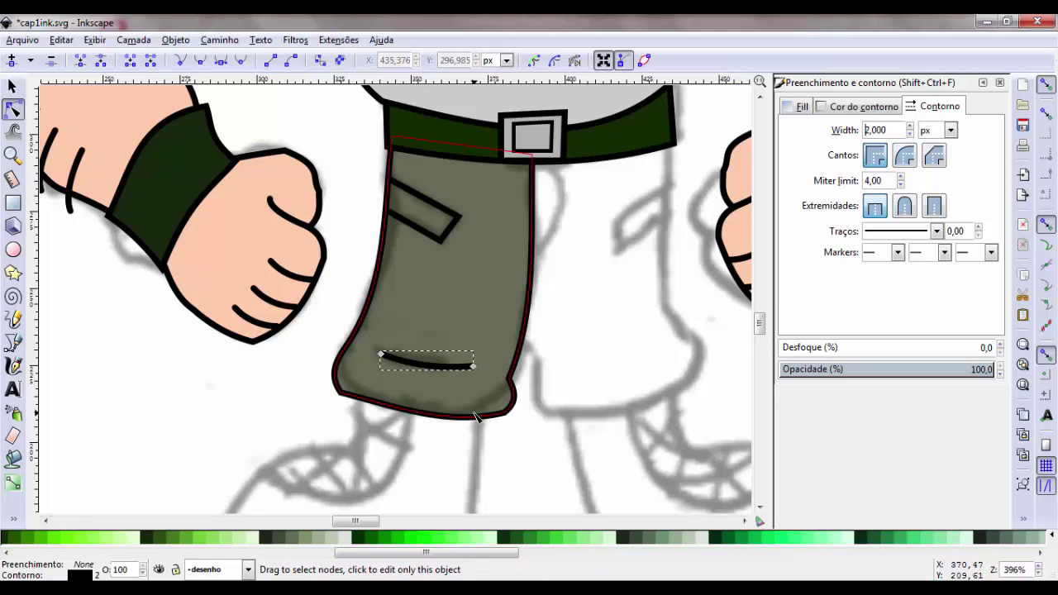
pyautogui.scroll(-5, 478, 417)
pyautogui.click(519, 343)
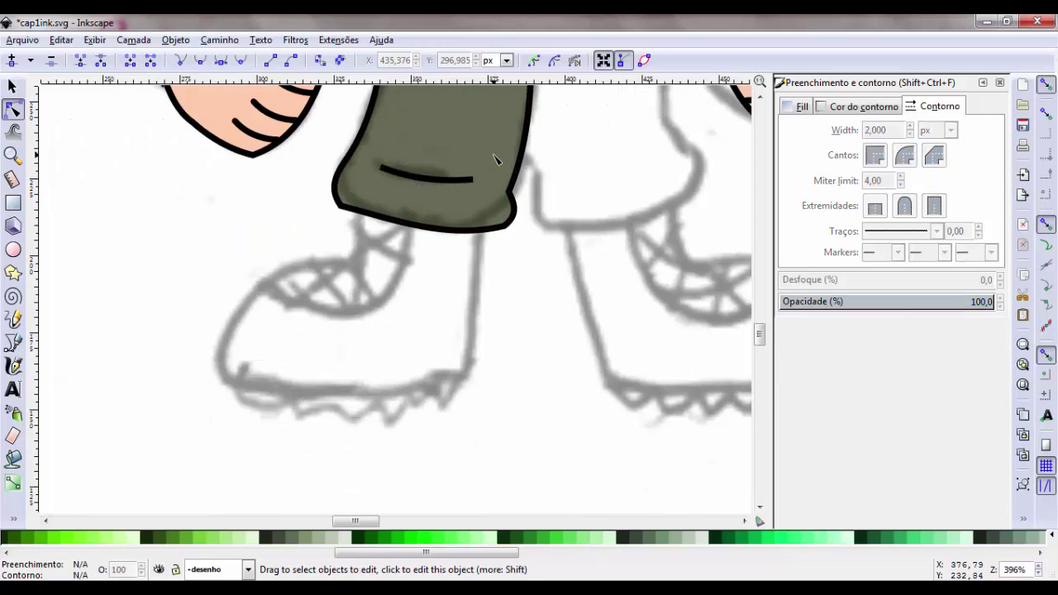
# - Raise the pants' dark green fill alpha to 255 so it is fully opaque
pyautogui.click(31, 61)
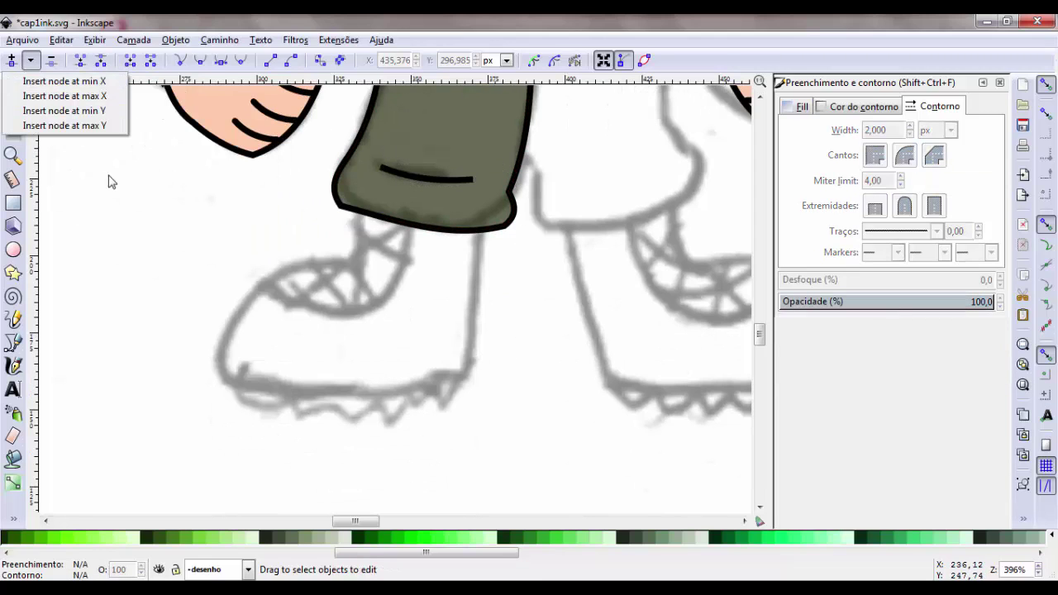
pyautogui.click(13, 86)
pyautogui.click(446, 131)
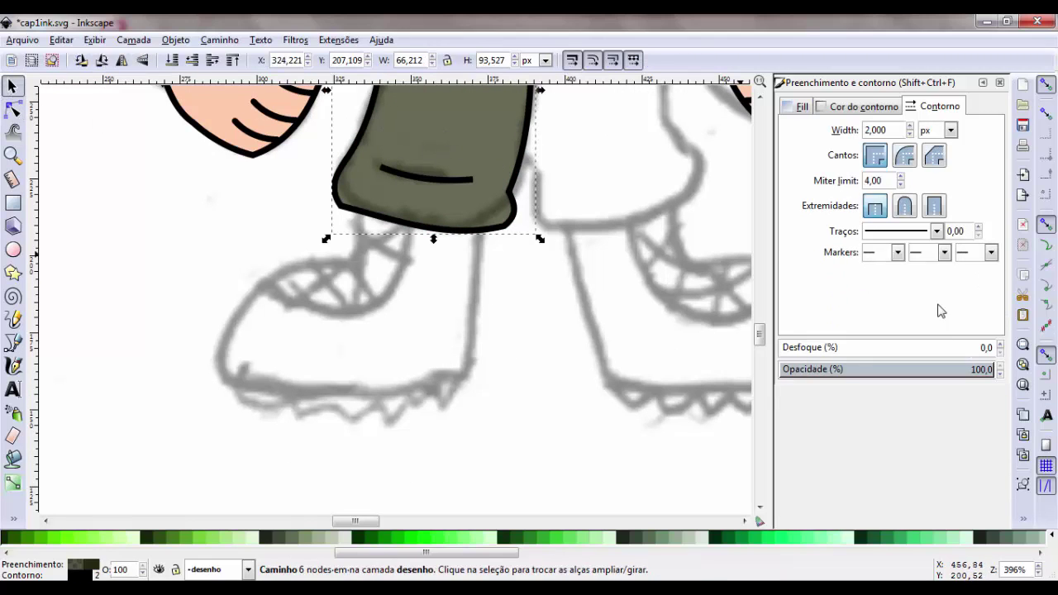
pyautogui.click(798, 107)
pyautogui.moveTo(908, 309); pyautogui.dragTo(955, 306)
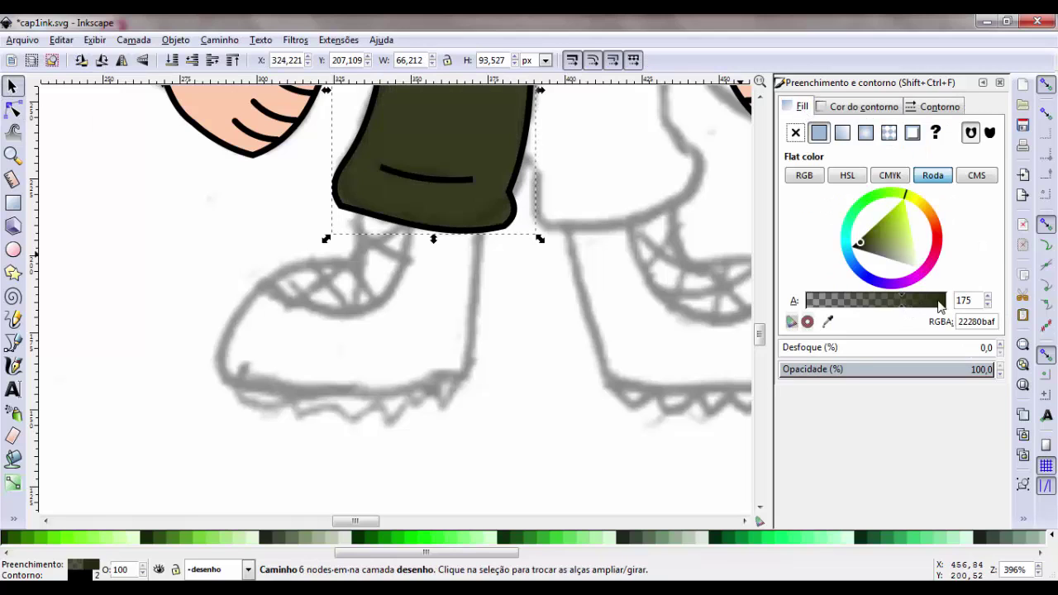
pyautogui.click(480, 340)
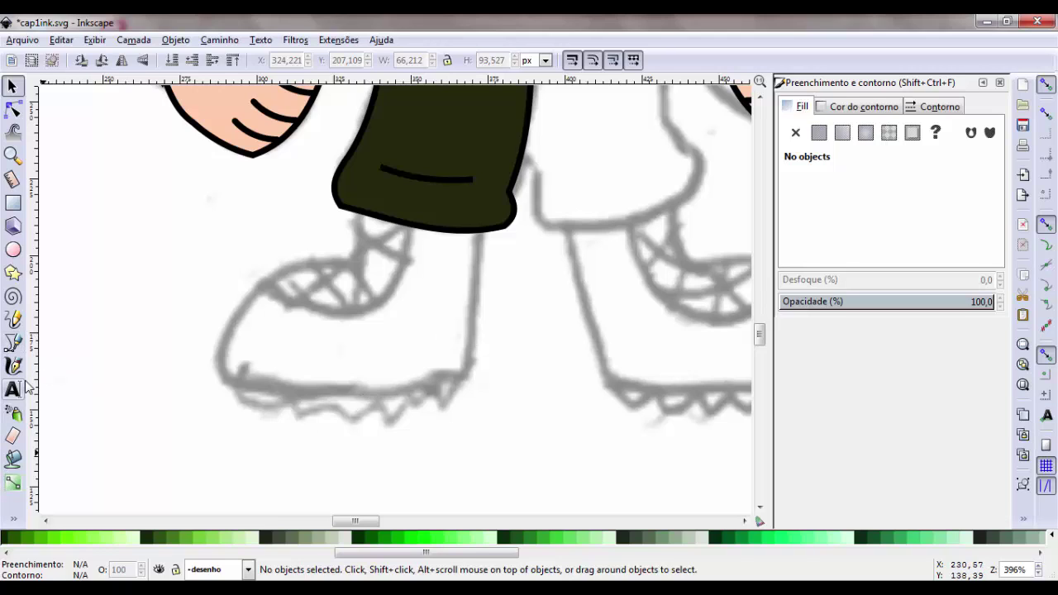
# - Trace a closed seven-point boot outline from the pant cuff down to the toe and sole
pyautogui.click(14, 341)
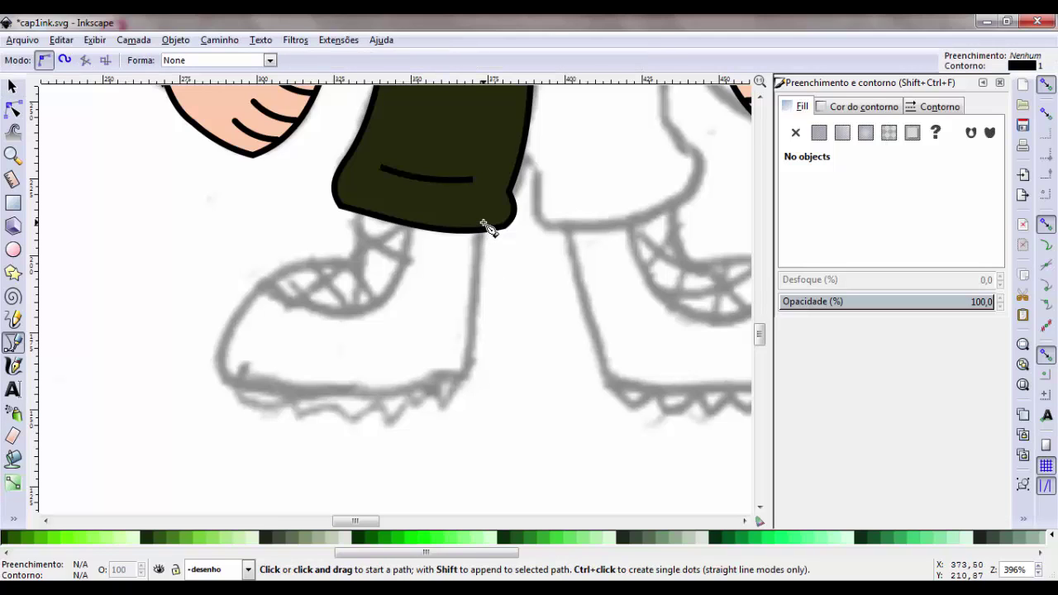
pyautogui.click(483, 222)
pyautogui.click(357, 201)
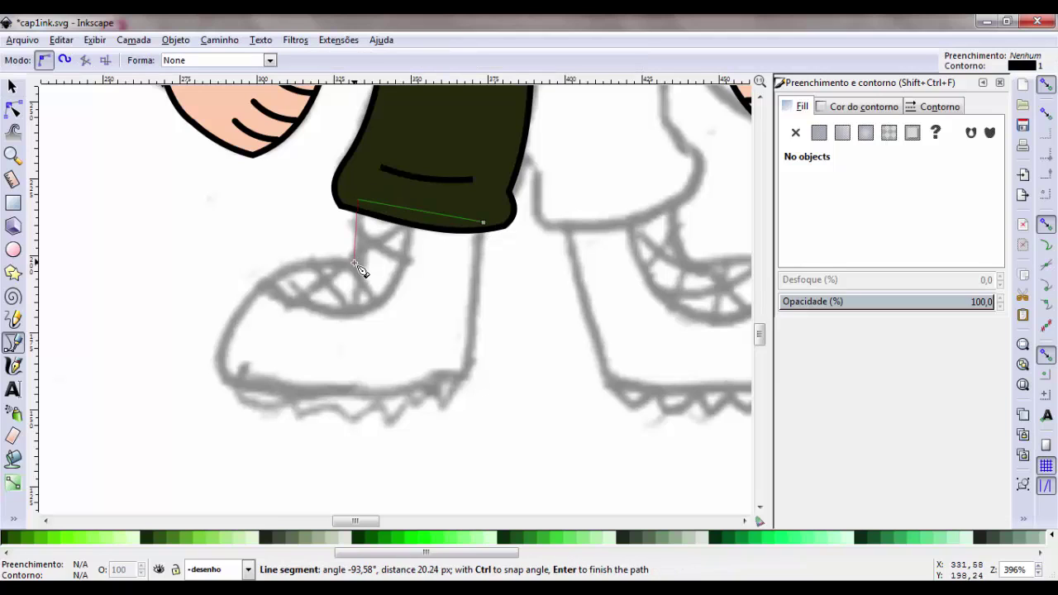
pyautogui.click(354, 261)
pyautogui.click(257, 285)
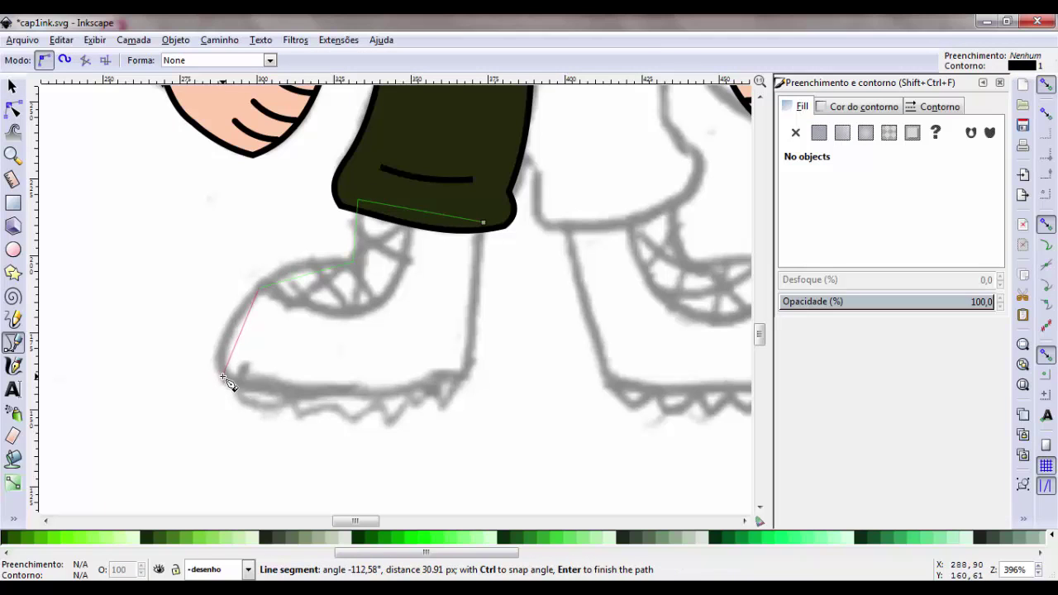
pyautogui.click(223, 378)
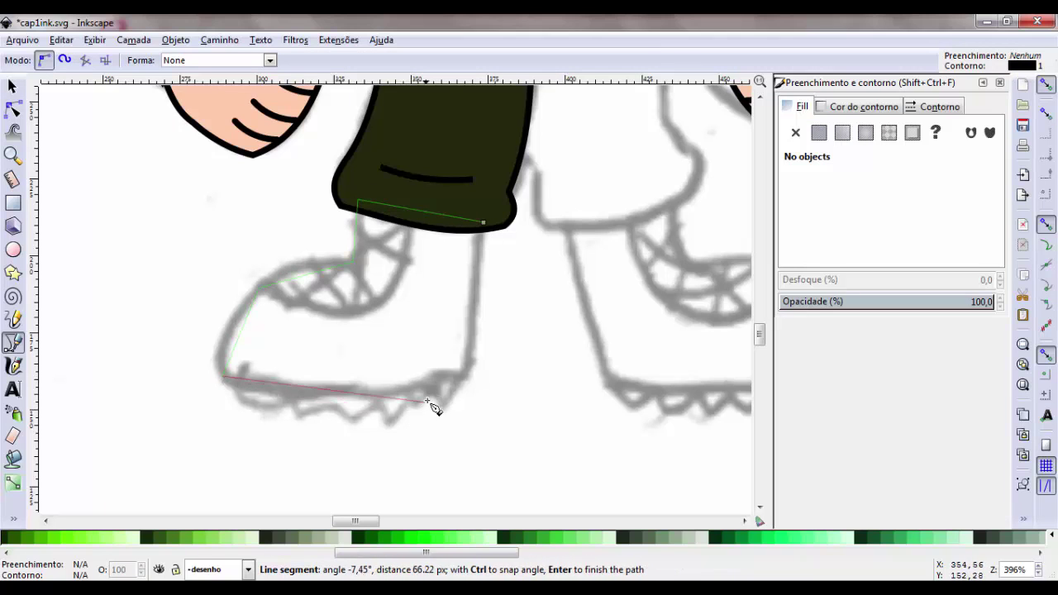
pyautogui.click(467, 374)
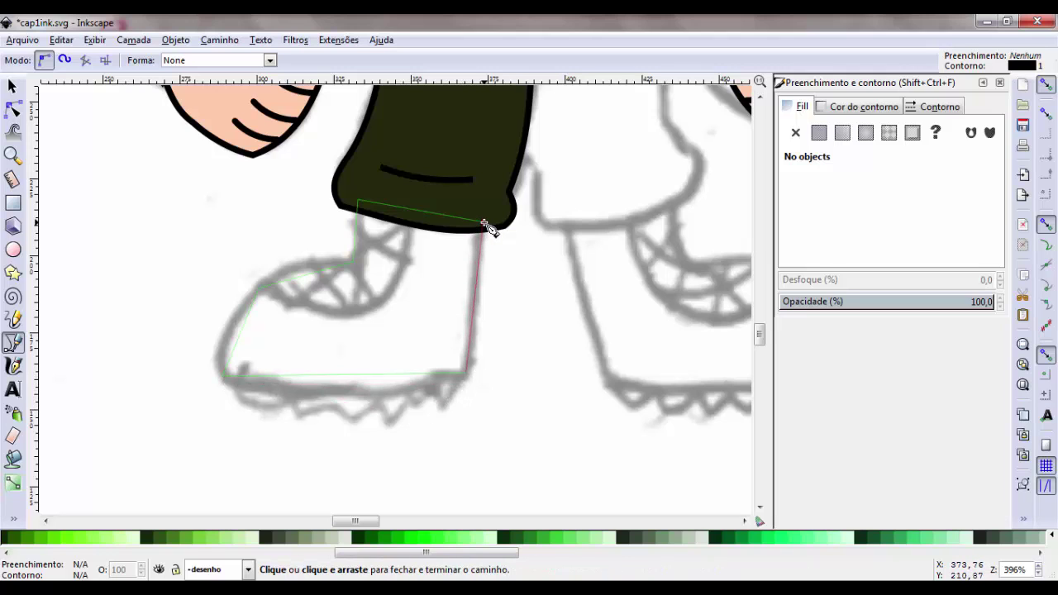
pyautogui.click(485, 223)
# - Curve the boot's toe, back edge and sole, adding a node to refine the toe
pyautogui.click(12, 86)
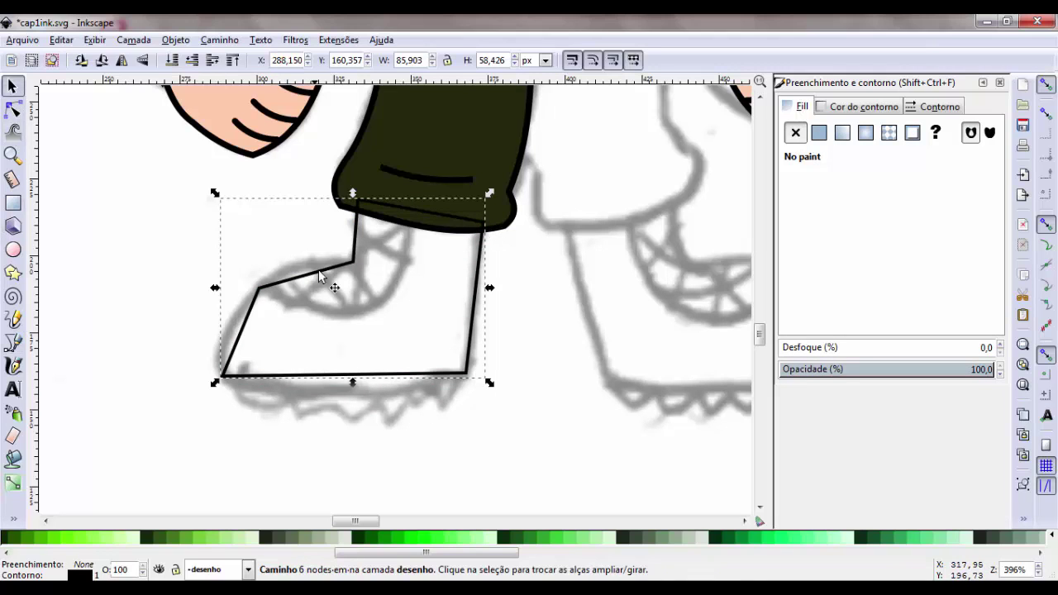
pyautogui.click(320, 274)
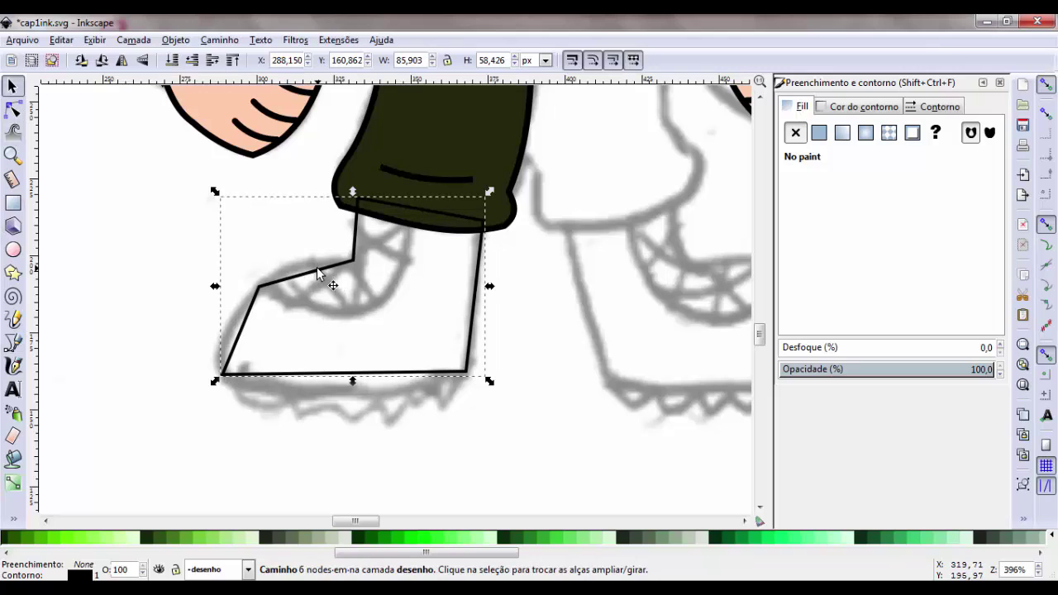
pyautogui.click(318, 273)
pyautogui.press('n')
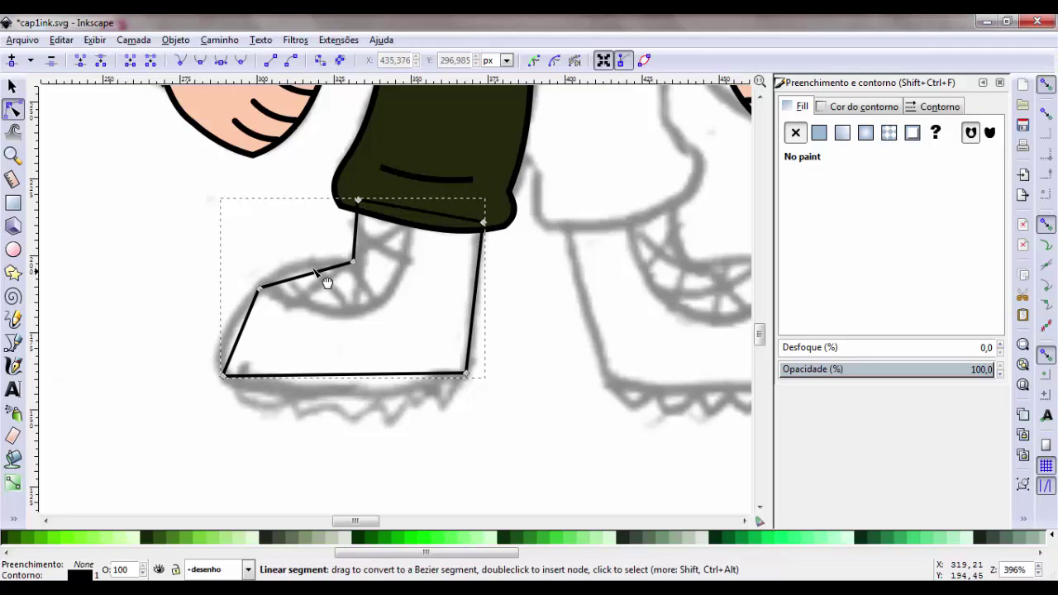
pyautogui.moveTo(319, 273); pyautogui.dragTo(304, 265)
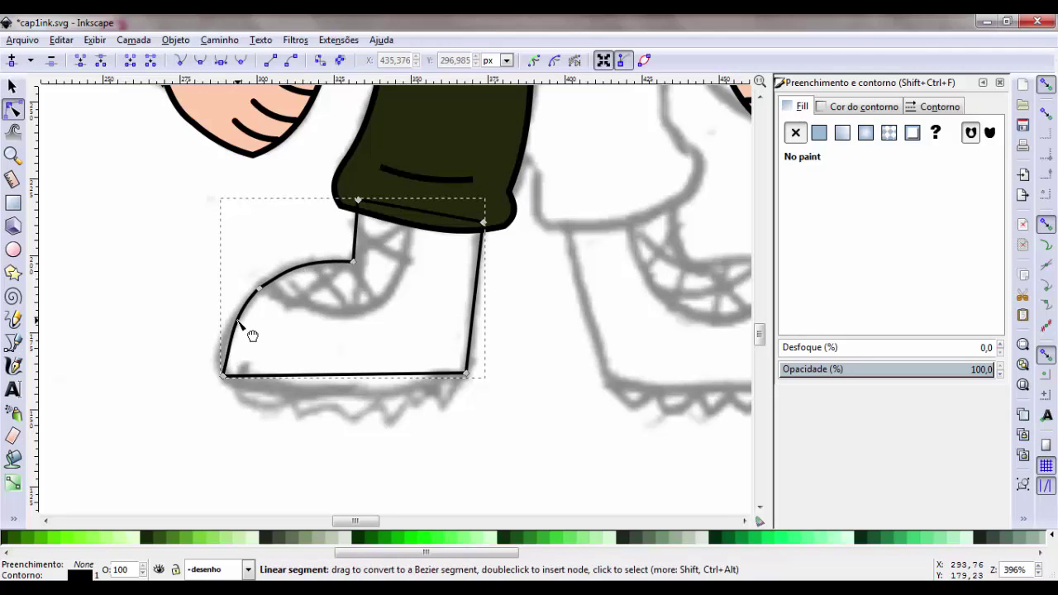
pyautogui.moveTo(250, 336); pyautogui.dragTo(238, 321)
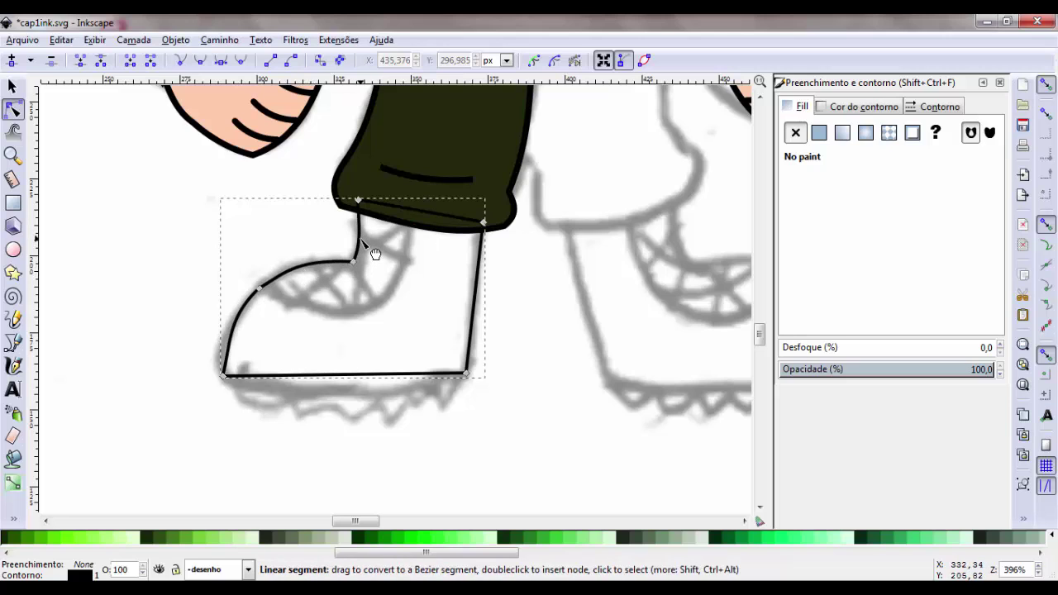
pyautogui.moveTo(484, 289); pyautogui.dragTo(477, 295)
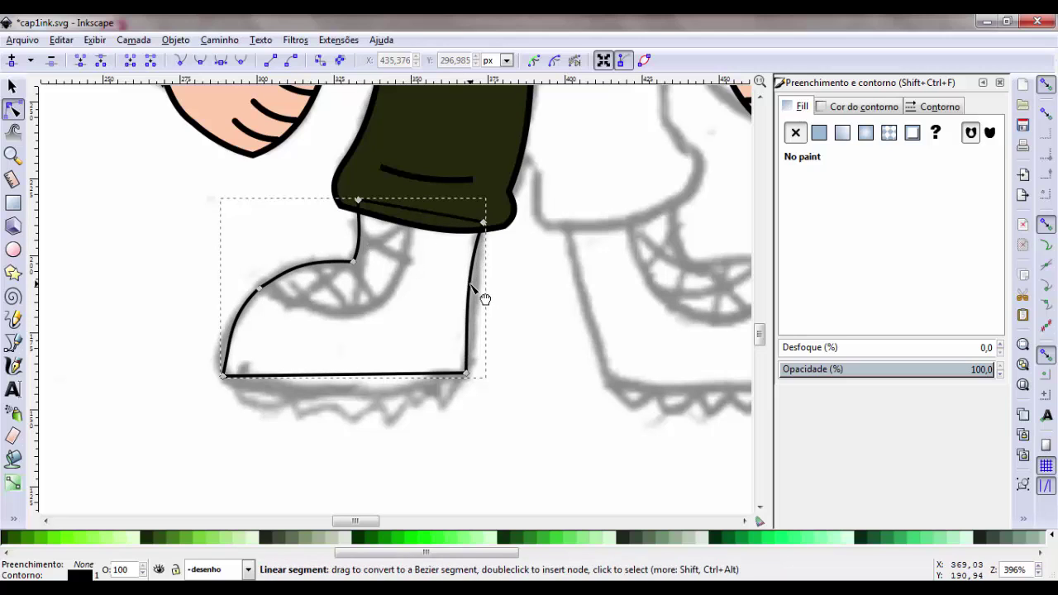
pyautogui.moveTo(359, 381); pyautogui.dragTo(361, 387)
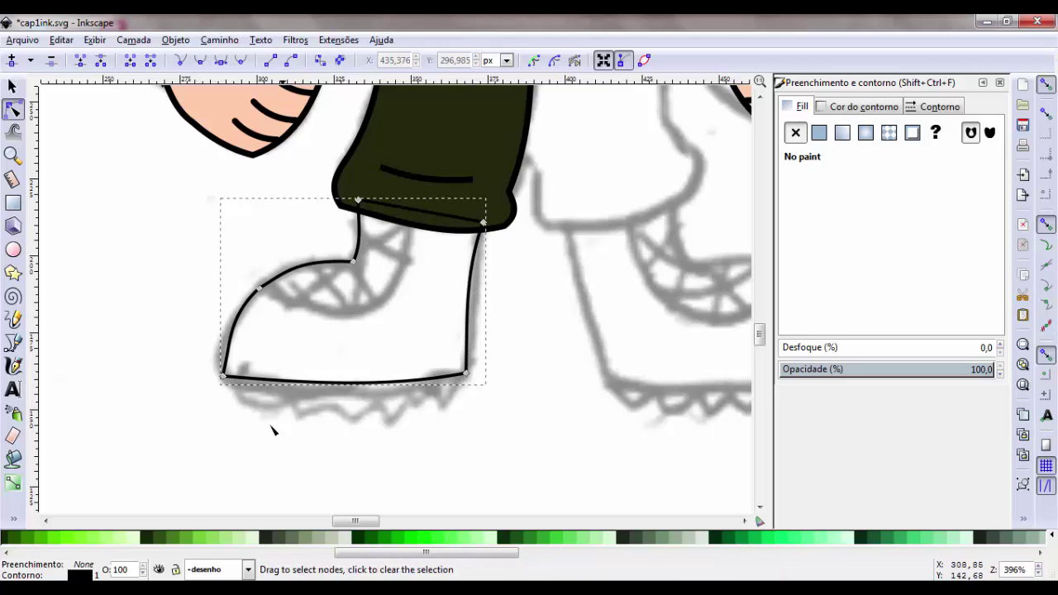
pyautogui.doubleClick(227, 358)
pyautogui.moveTo(227, 358); pyautogui.dragTo(223, 353)
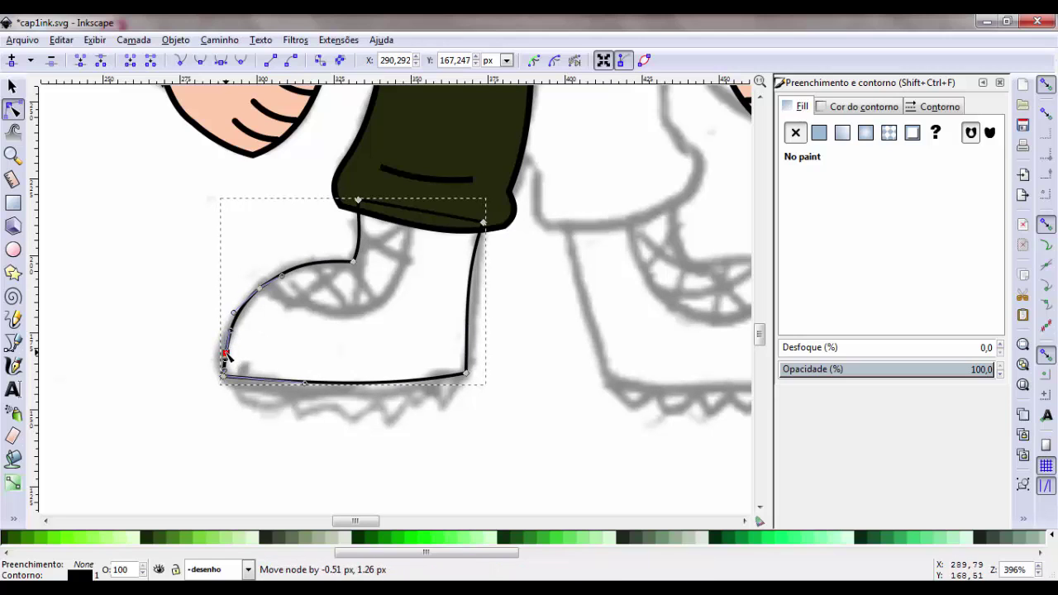
pyautogui.click(12, 86)
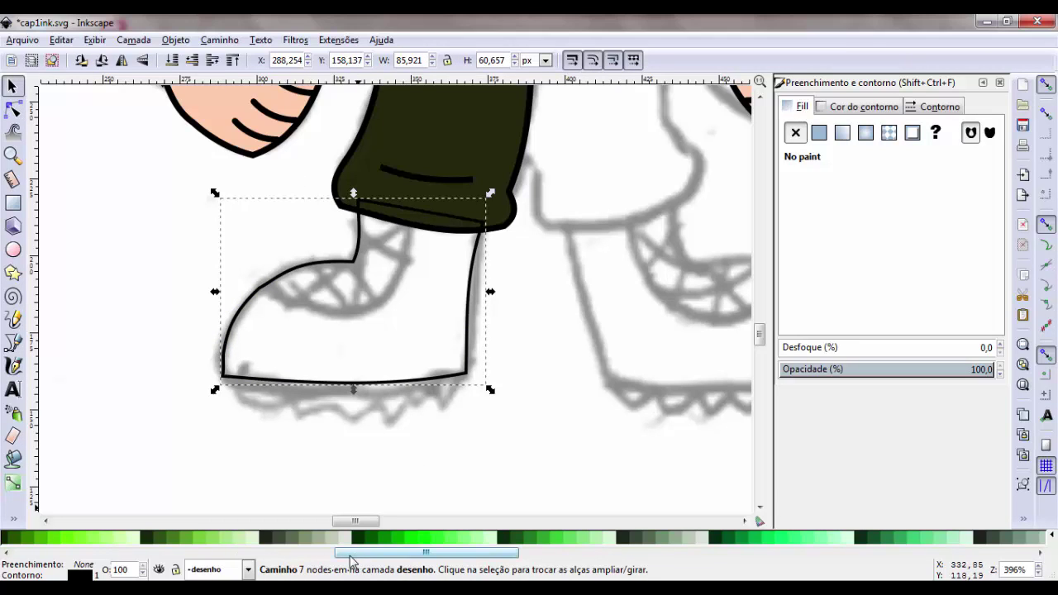
# - Fill the boot semi-transparent dark grey and place a duplicate on the right foot
pyautogui.moveTo(356, 553); pyautogui.dragTo(73, 562)
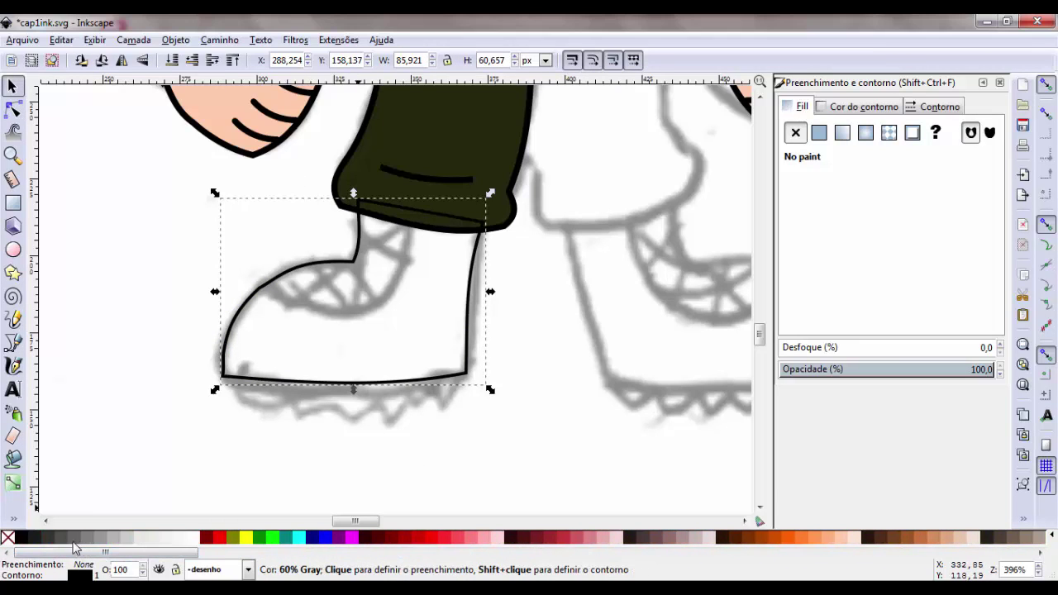
pyautogui.click(49, 542)
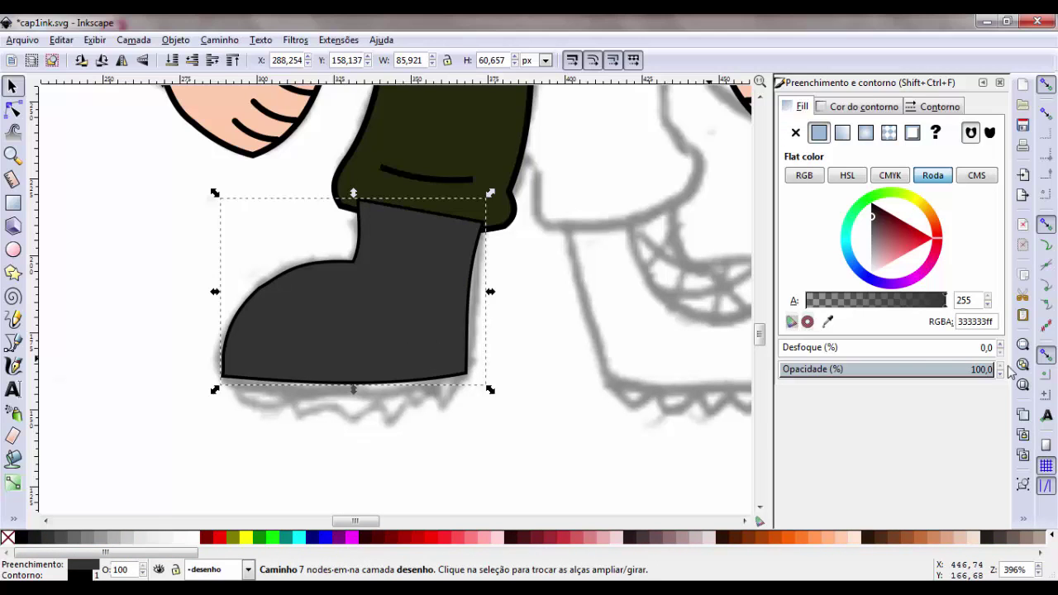
pyautogui.click(901, 302)
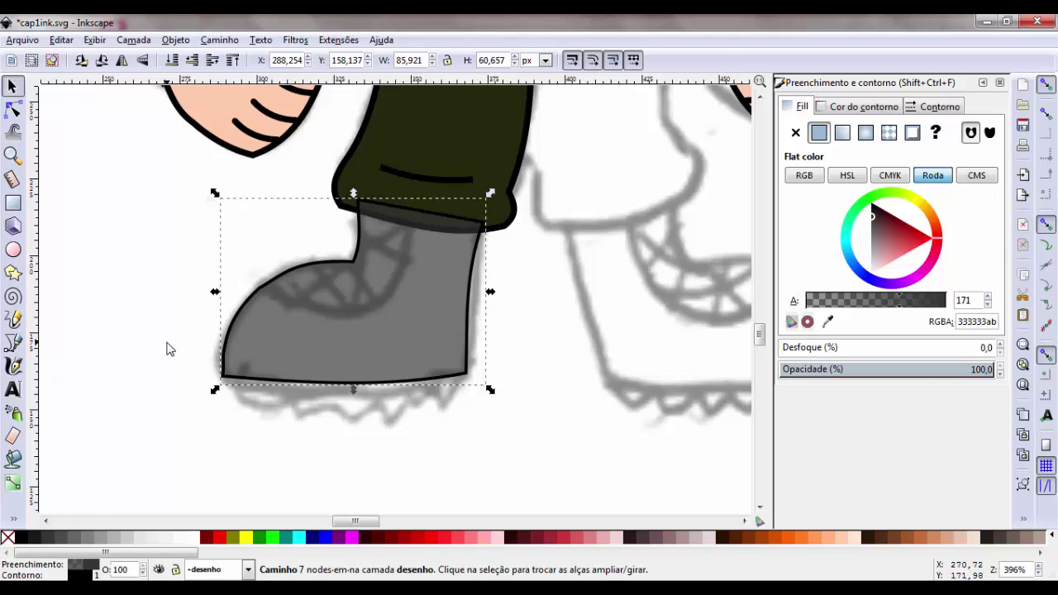
pyautogui.hotkey('ctrl', 'd')
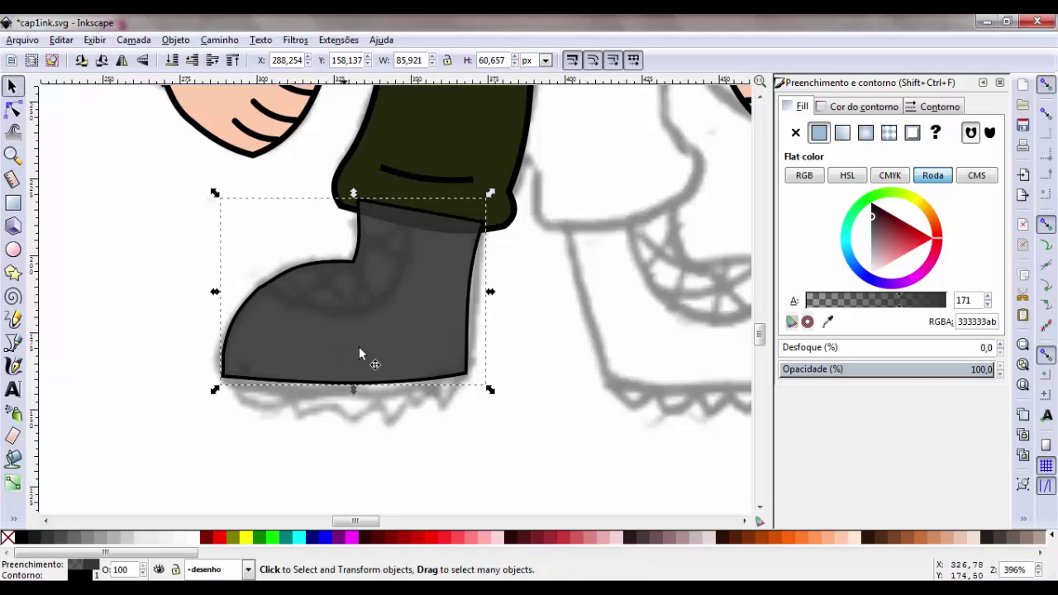
pyautogui.moveTo(359, 347); pyautogui.dragTo(622, 437)
pyautogui.click(370, 321)
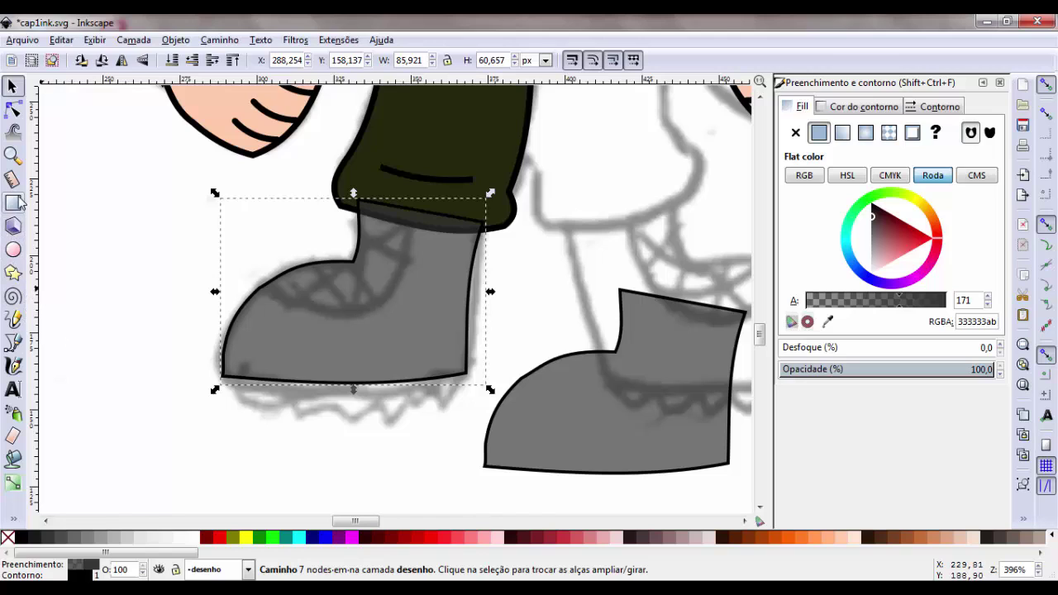
# - Draw a closed curved flap over the left boot's top, filled flat grey
pyautogui.click(14, 345)
pyautogui.click(246, 282)
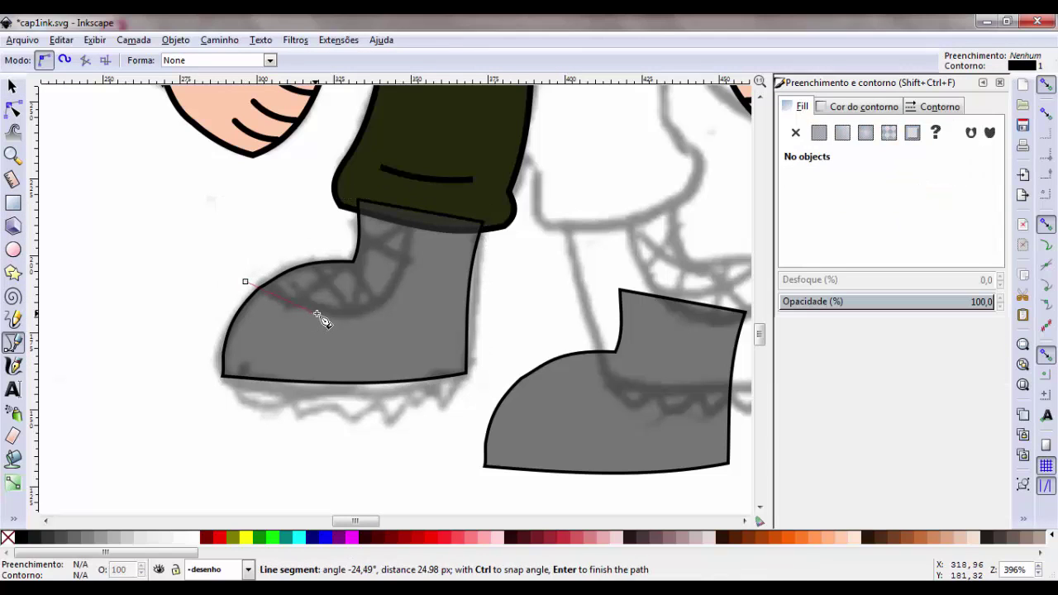
pyautogui.moveTo(355, 315); pyautogui.dragTo(397, 296)
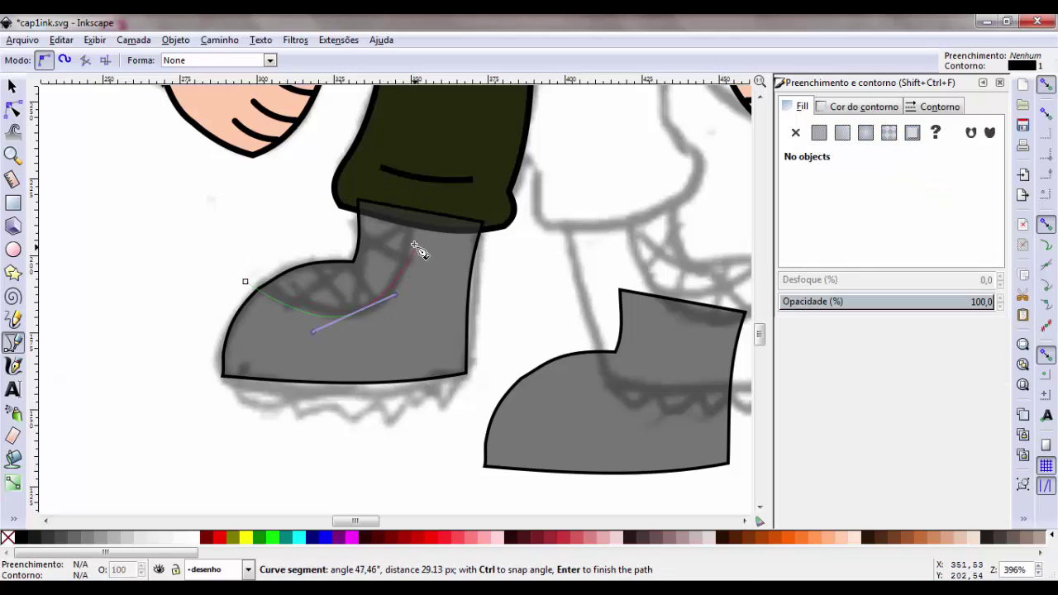
pyautogui.moveTo(412, 192); pyautogui.dragTo(409, 121)
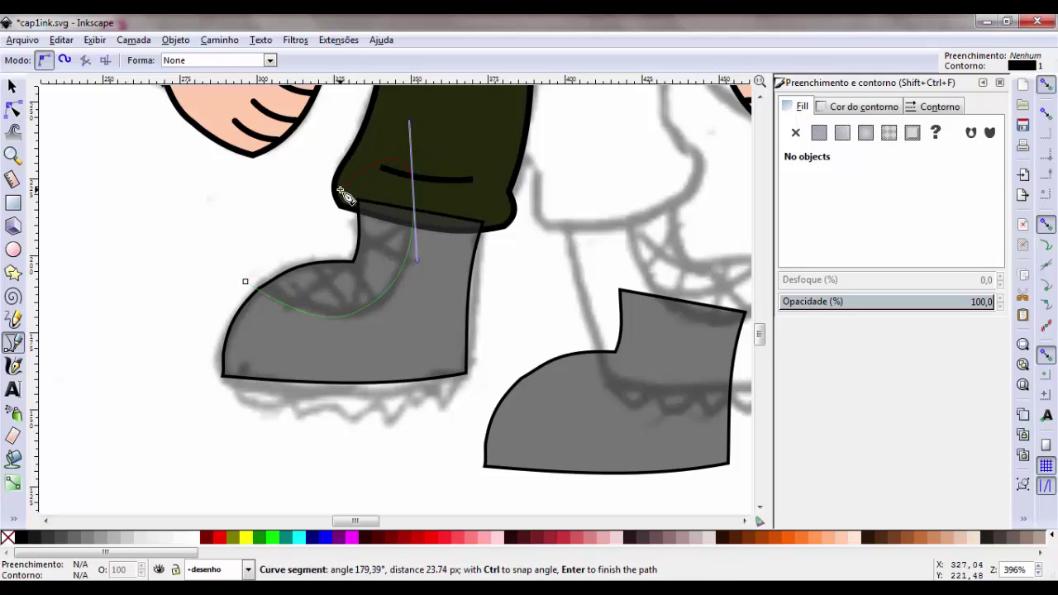
pyautogui.click(334, 196)
pyautogui.click(246, 282)
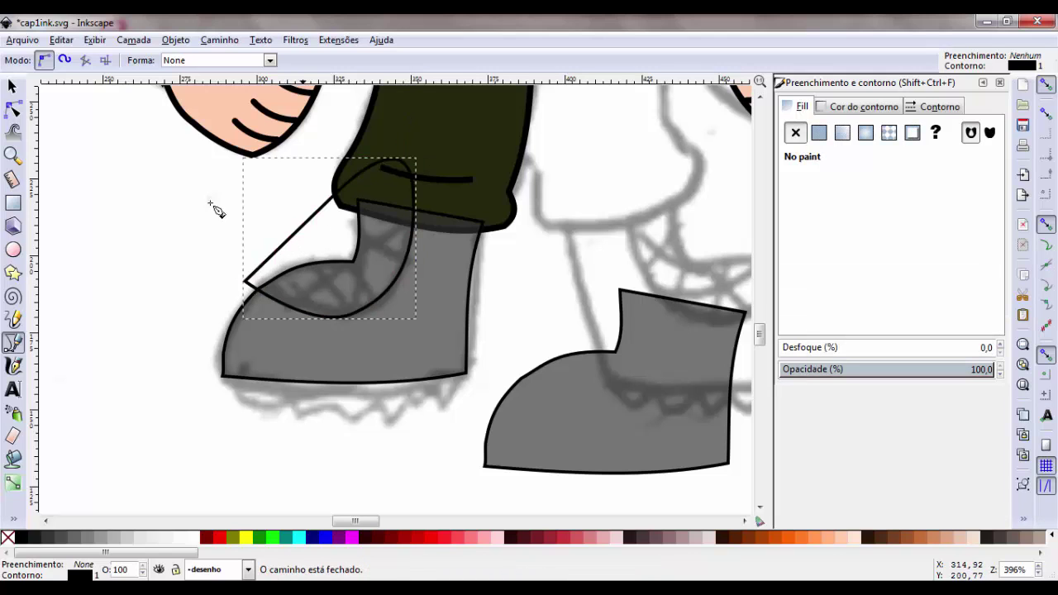
pyautogui.click(91, 532)
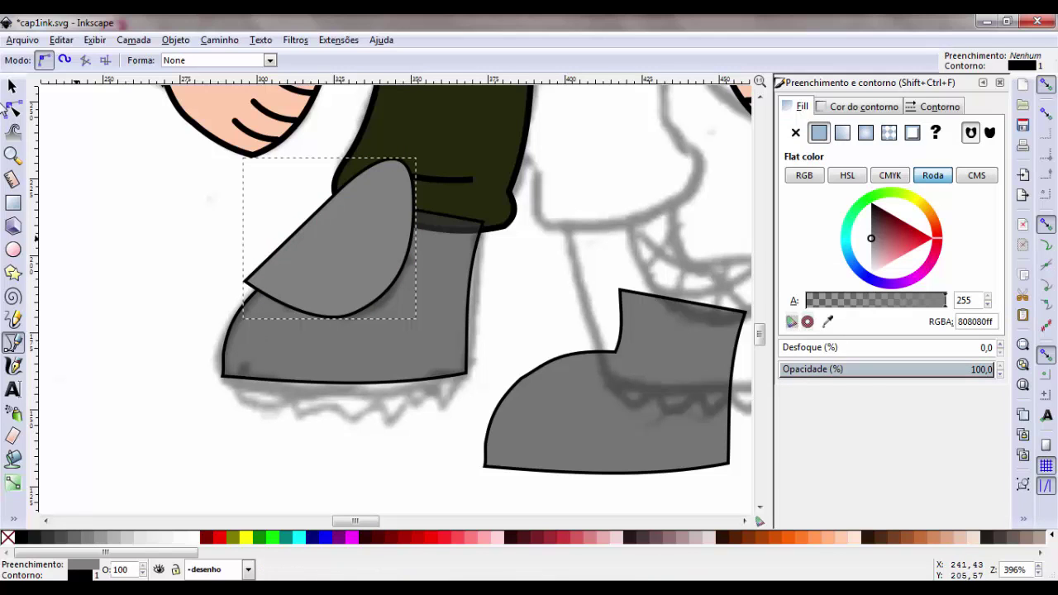
# - Divide the left boot along the flap shape with Path > Division
pyautogui.click(14, 86)
pyautogui.moveTo(564, 153); pyautogui.dragTo(124, 468)
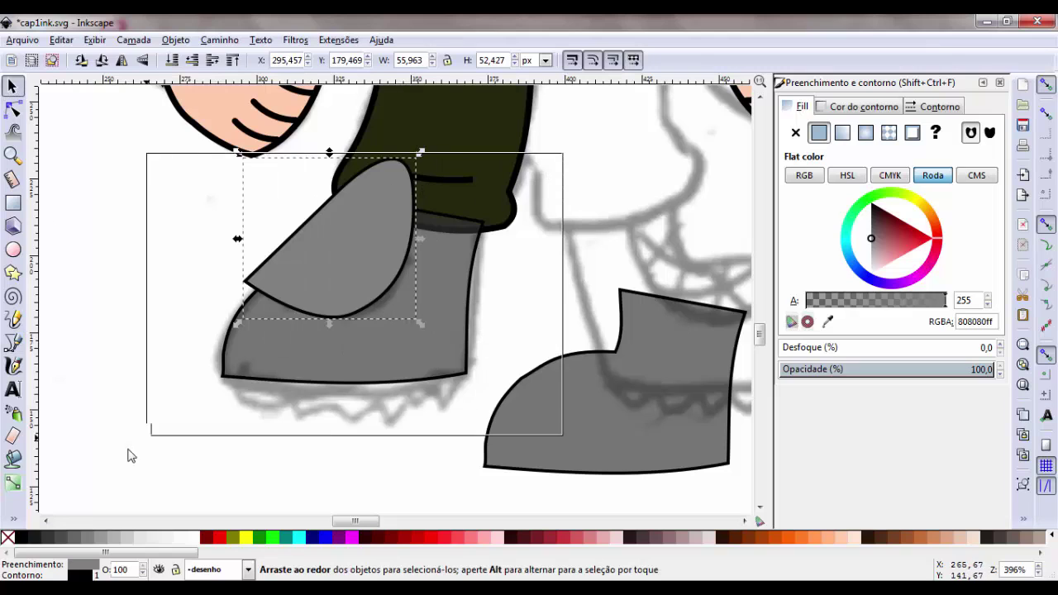
pyautogui.click(512, 300)
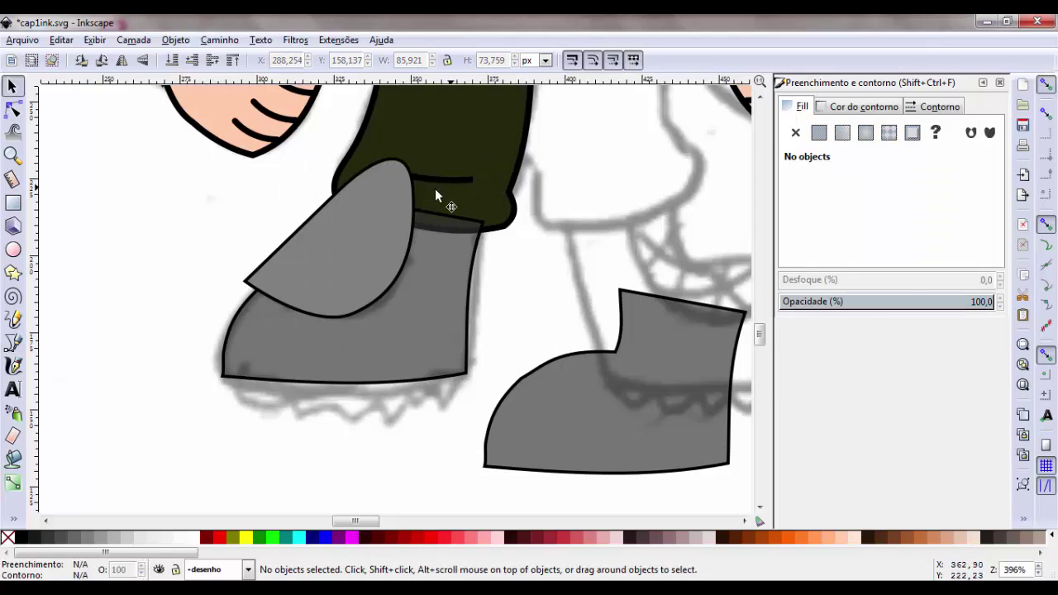
pyautogui.click(405, 248)
pyautogui.keyDown('shift'); pyautogui.click(399, 347); pyautogui.keyUp('shift')
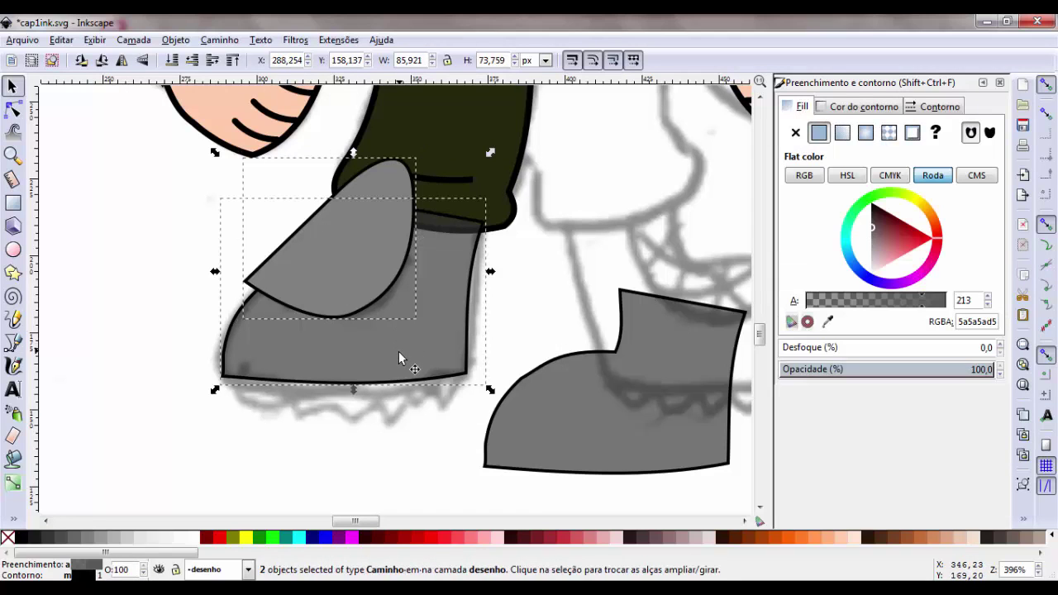
pyautogui.click(229, 41)
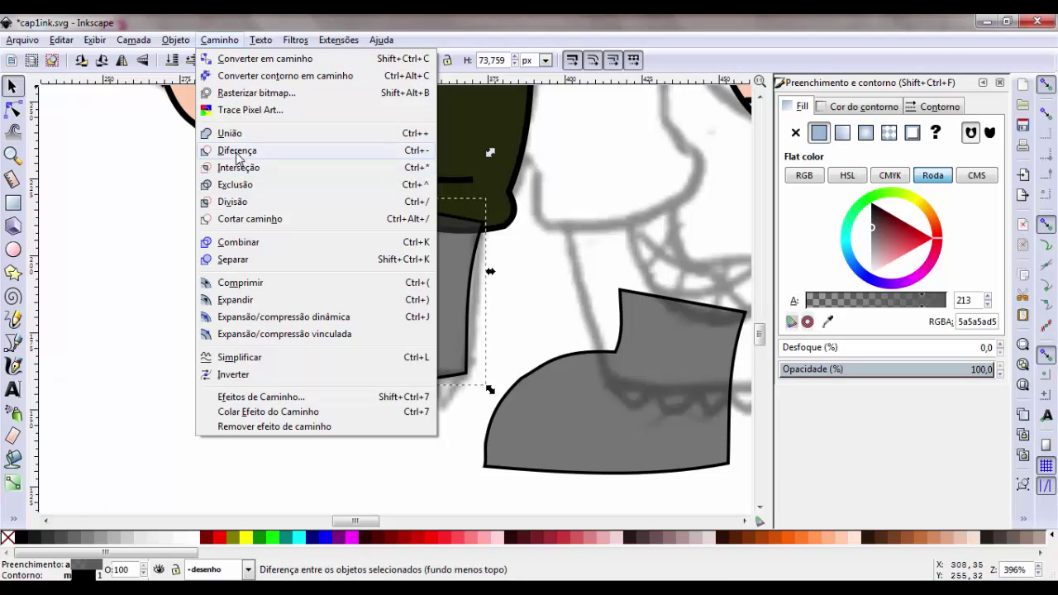
pyautogui.click(242, 204)
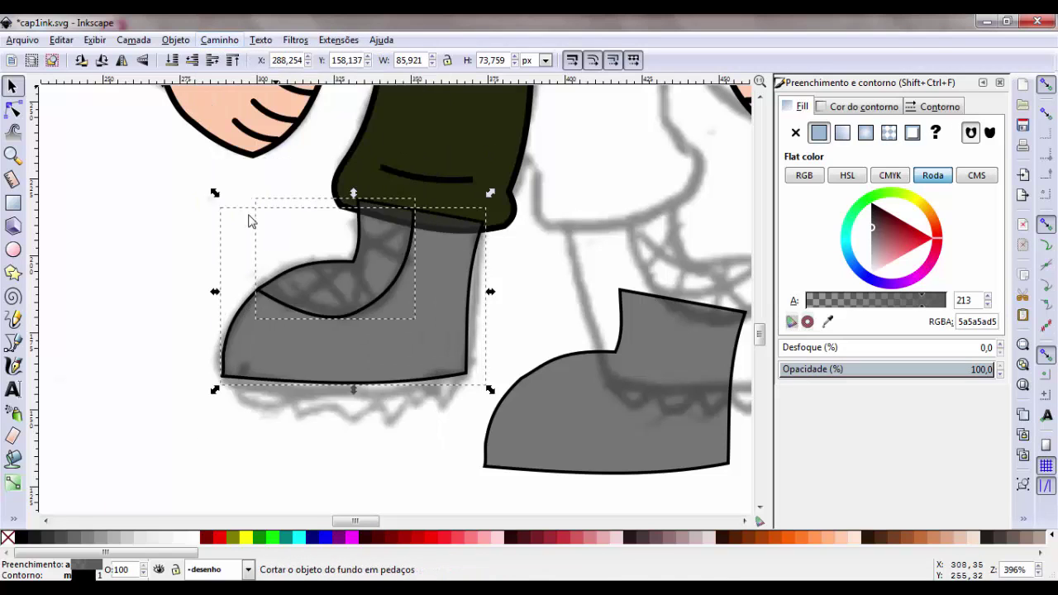
# - Delete the unwanted boot piece, keeping only the inner ankle piece
pyautogui.click(511, 320)
pyautogui.click(390, 350)
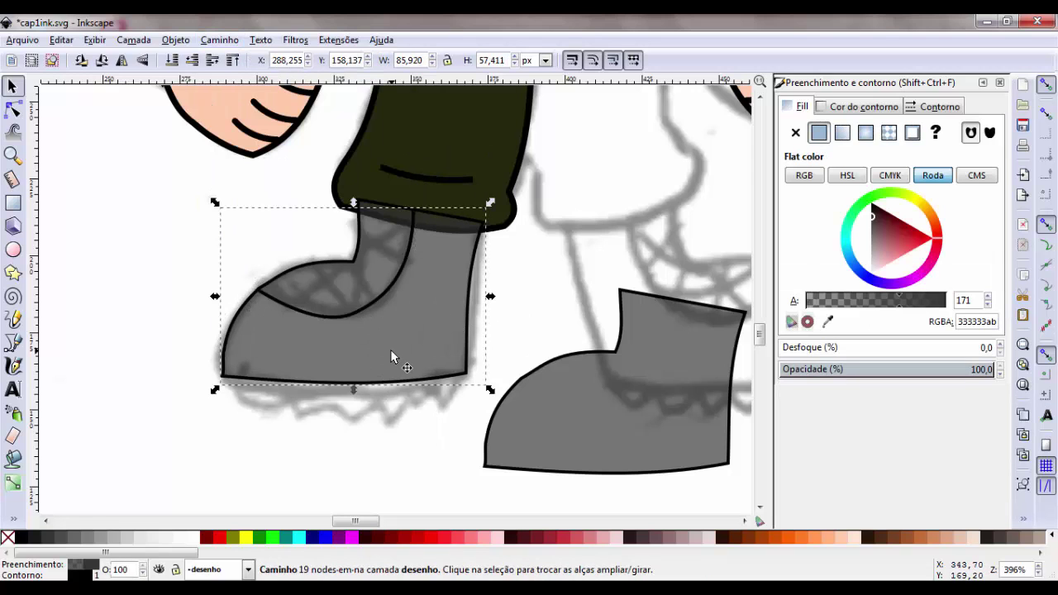
pyautogui.moveTo(390, 350)
pyautogui.mouseDown()
pyautogui.moveTo(305, 374)
pyautogui.moveTo(189, 362)
pyautogui.mouseUp()
pyautogui.press('Delete')
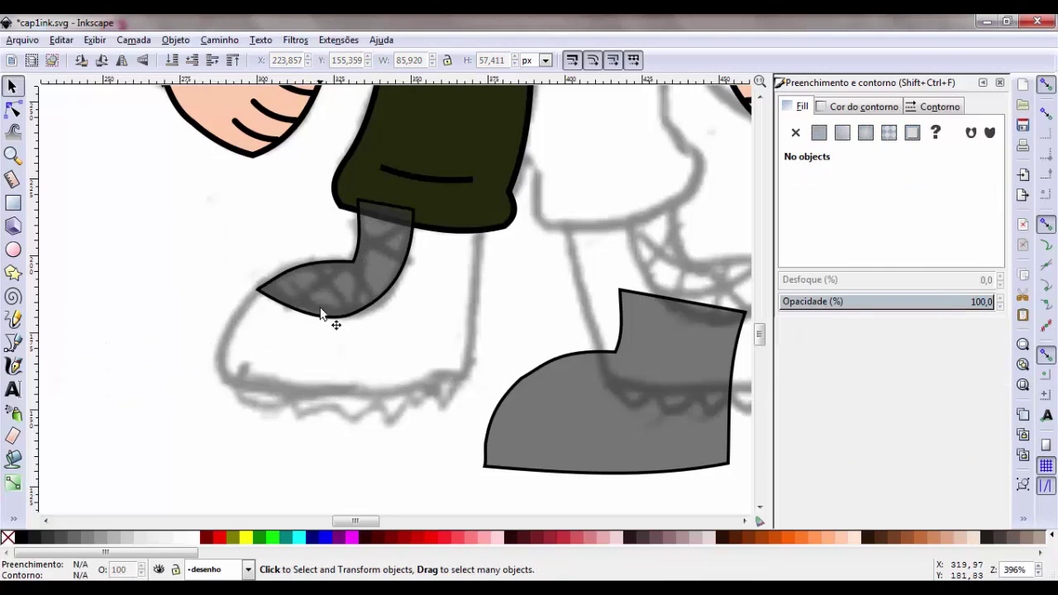
pyautogui.click(337, 313)
# - Move the spare gray boot onto the left foot, lowered behind the trousers
pyautogui.click(599, 404)
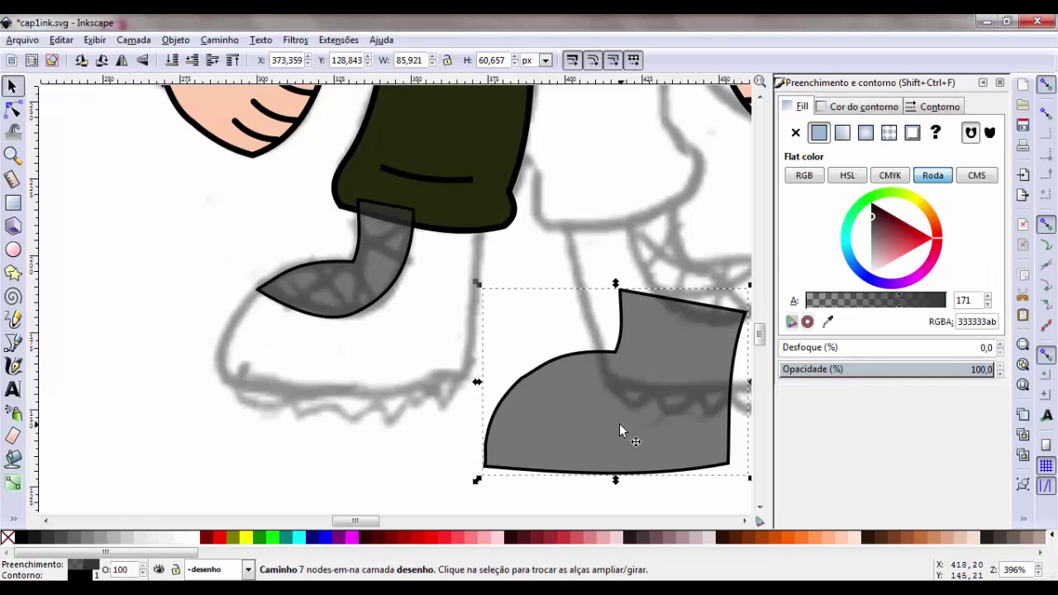
pyautogui.moveTo(620, 423)
pyautogui.mouseDown()
pyautogui.moveTo(350, 334)
pyautogui.moveTo(356, 340)
pyautogui.mouseUp()
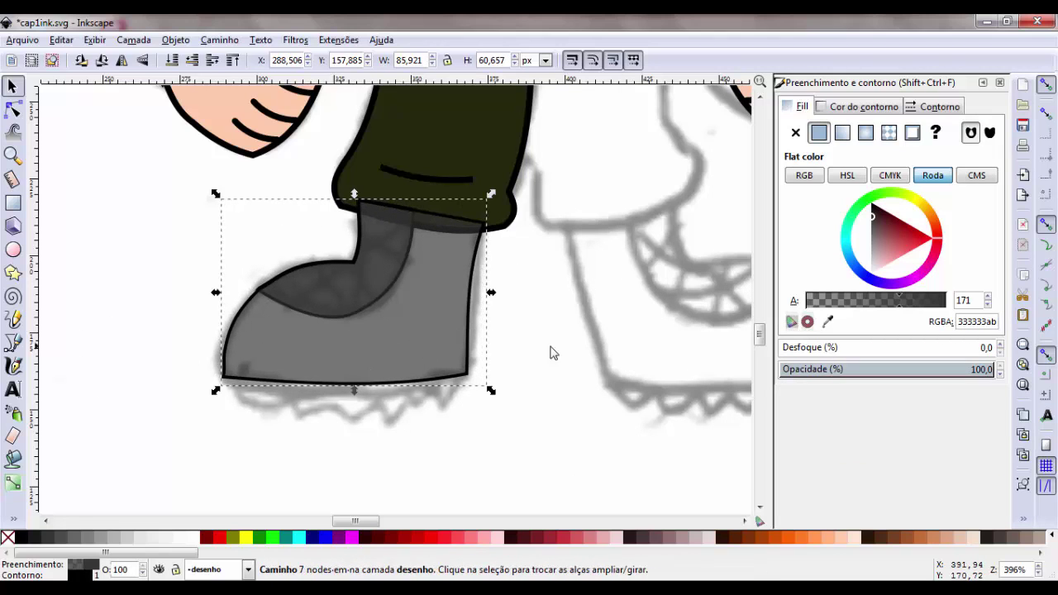
pyautogui.click(356, 314)
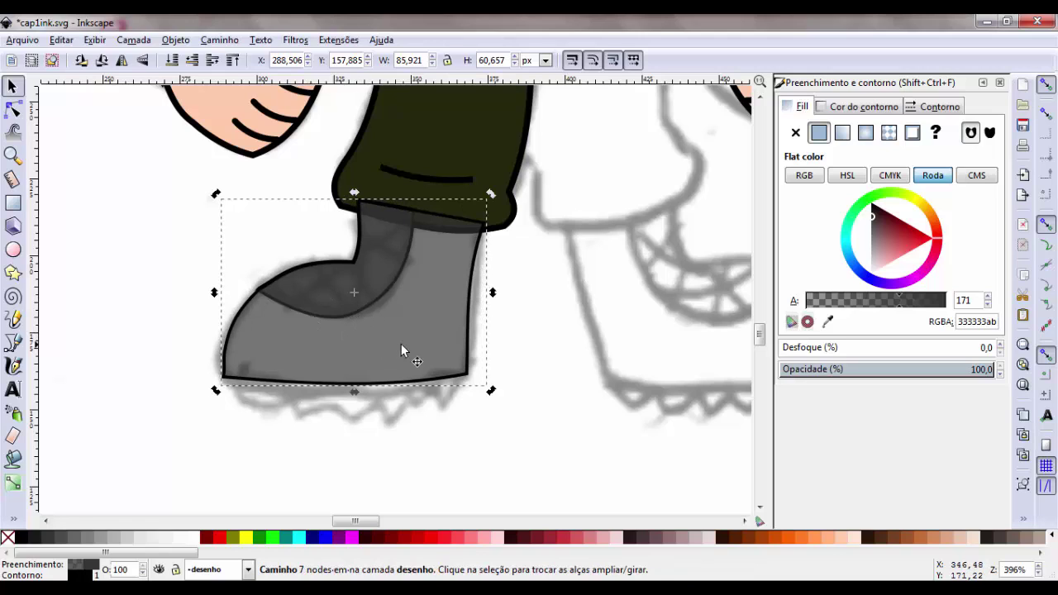
pyautogui.click(192, 64)
pyautogui.click(194, 66)
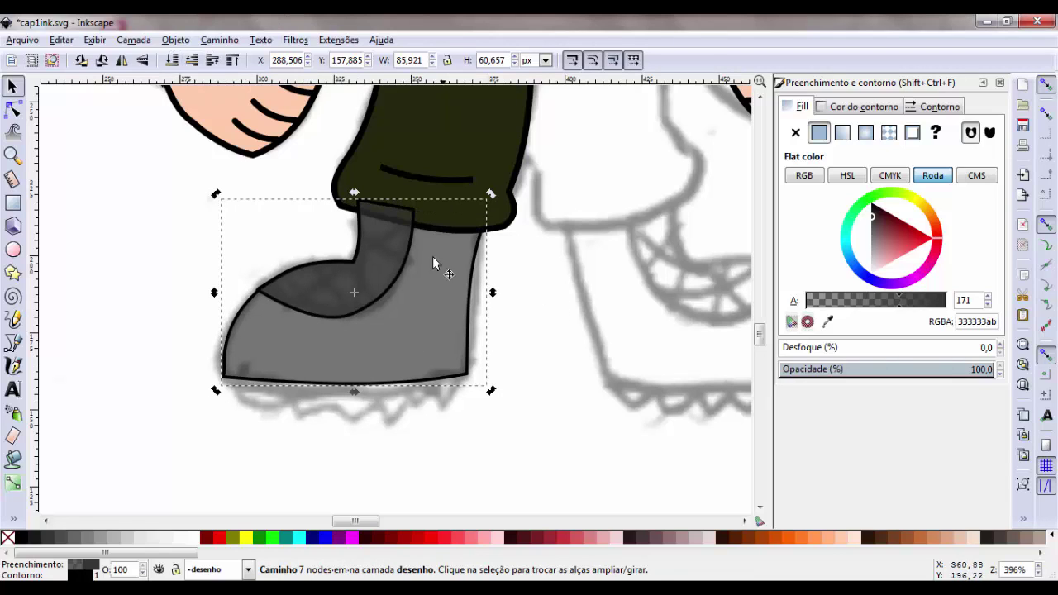
# - Make the ankle piece fully opaque 90% gray and lower it in stacking order
pyautogui.click(391, 250)
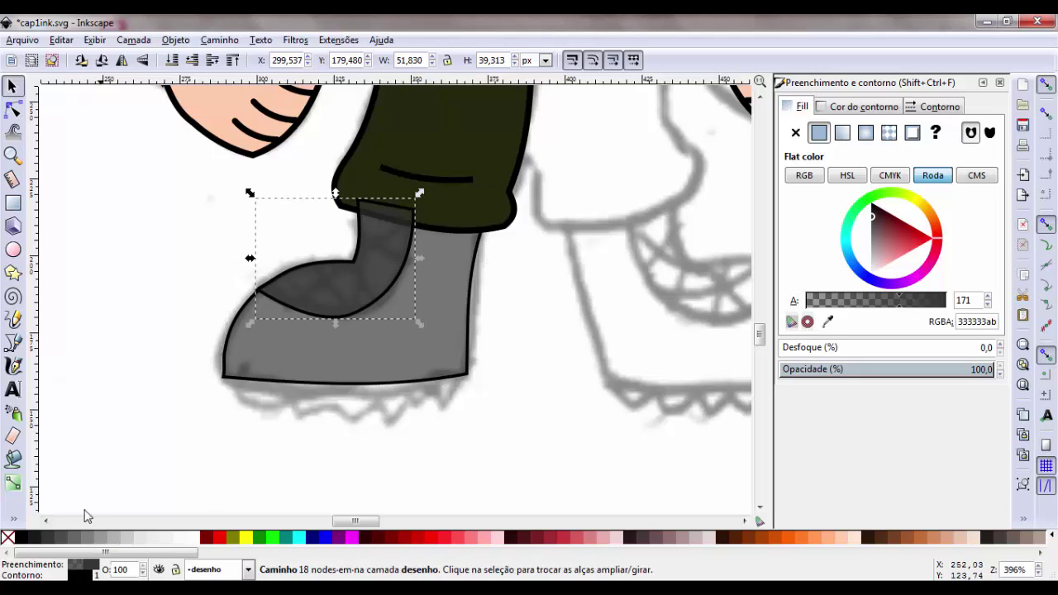
pyautogui.click(37, 541)
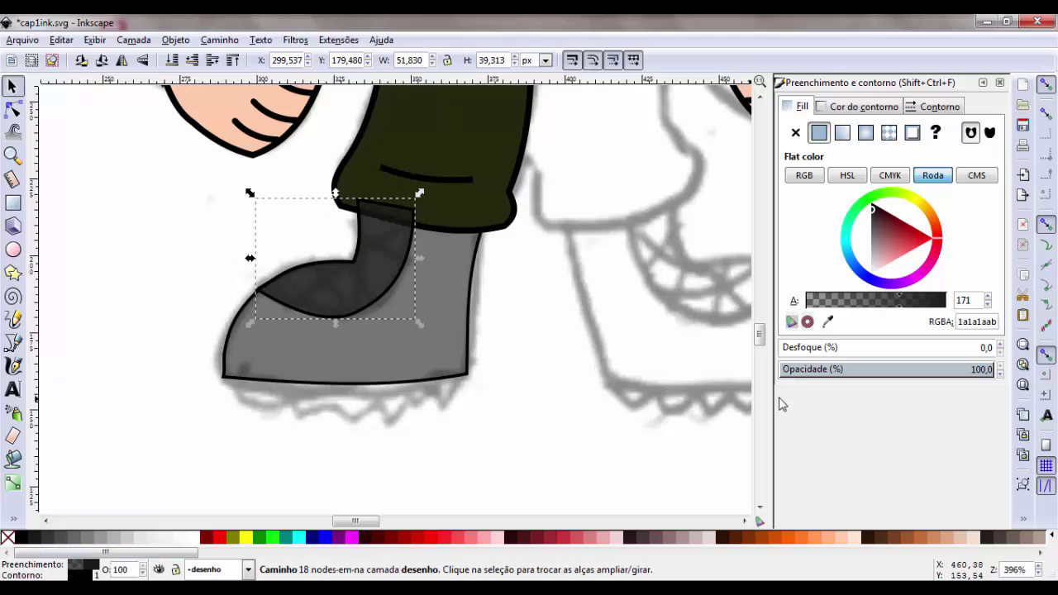
pyautogui.moveTo(917, 302); pyautogui.dragTo(959, 300)
pyautogui.click(424, 350)
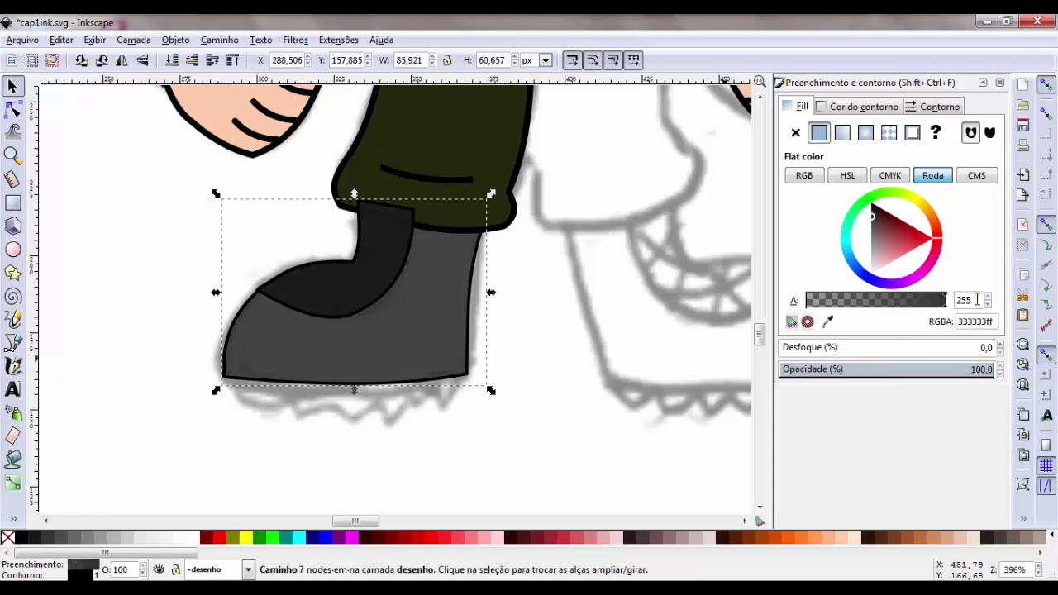
pyautogui.click(377, 286)
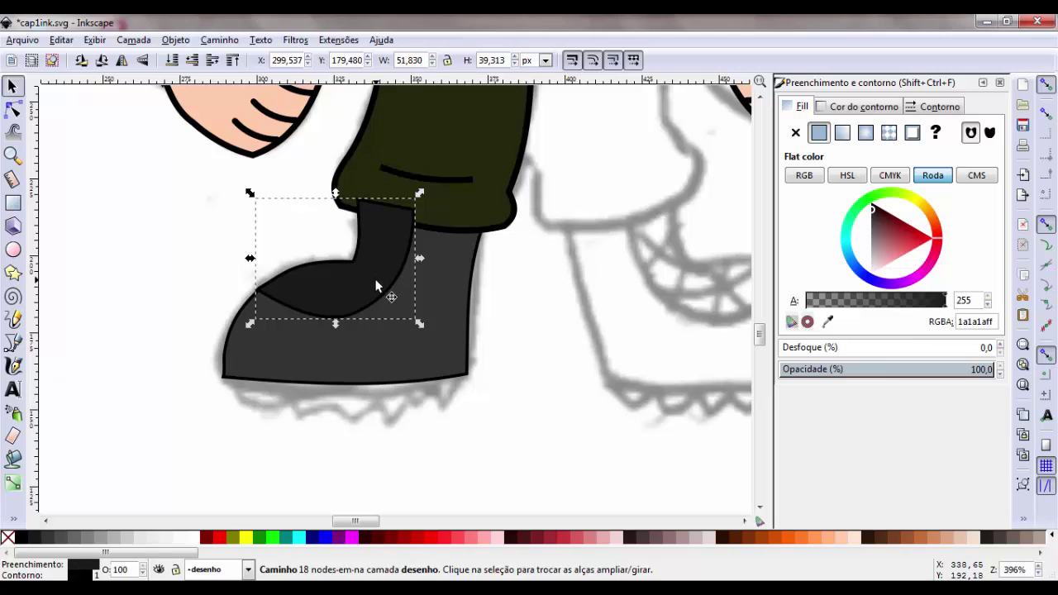
pyautogui.click(192, 61)
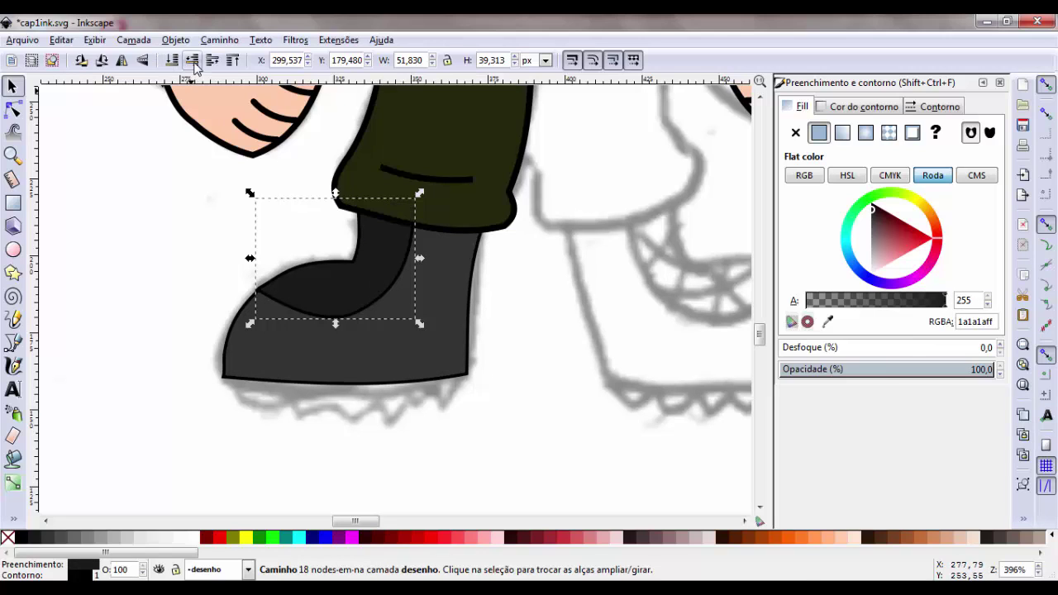
pyautogui.click(542, 334)
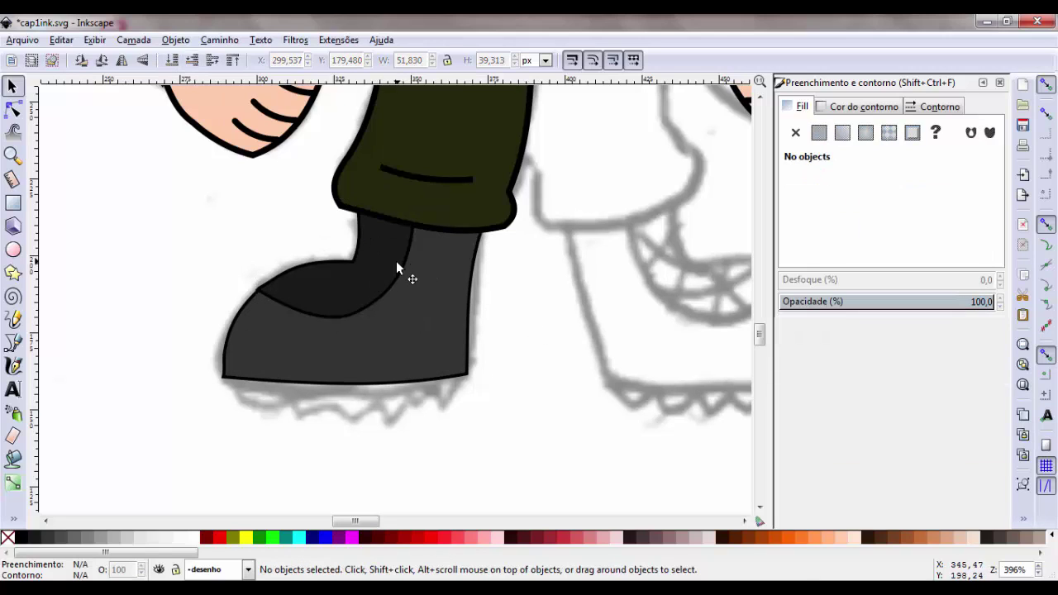
# - Give the ankle piece and outer boot body 2 px outlines, nudging the ankle piece into place
pyautogui.click(398, 263)
pyautogui.click(933, 108)
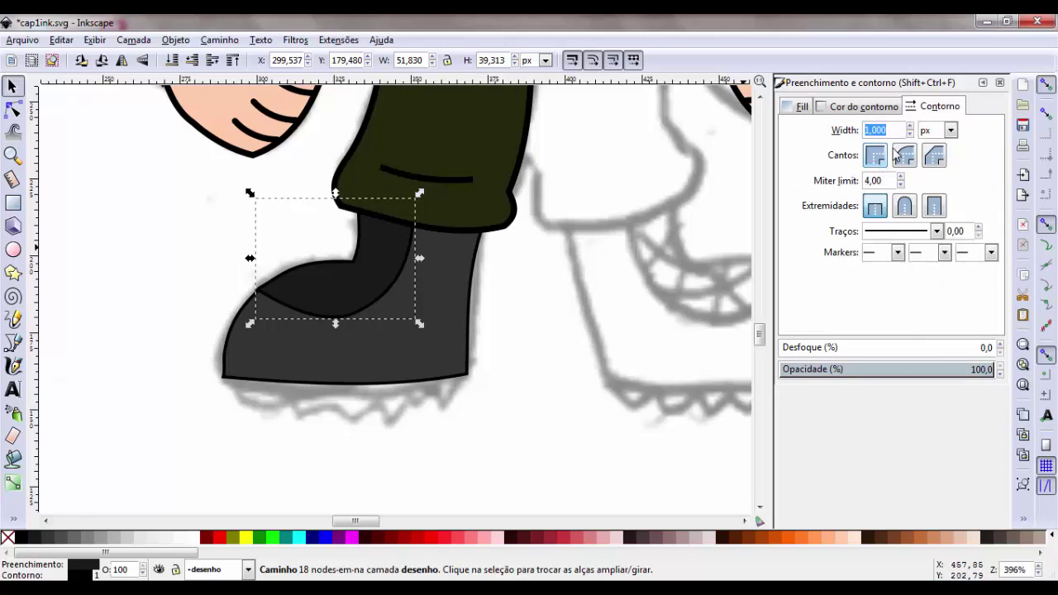
pyautogui.write('2,000')
pyautogui.press('Return')
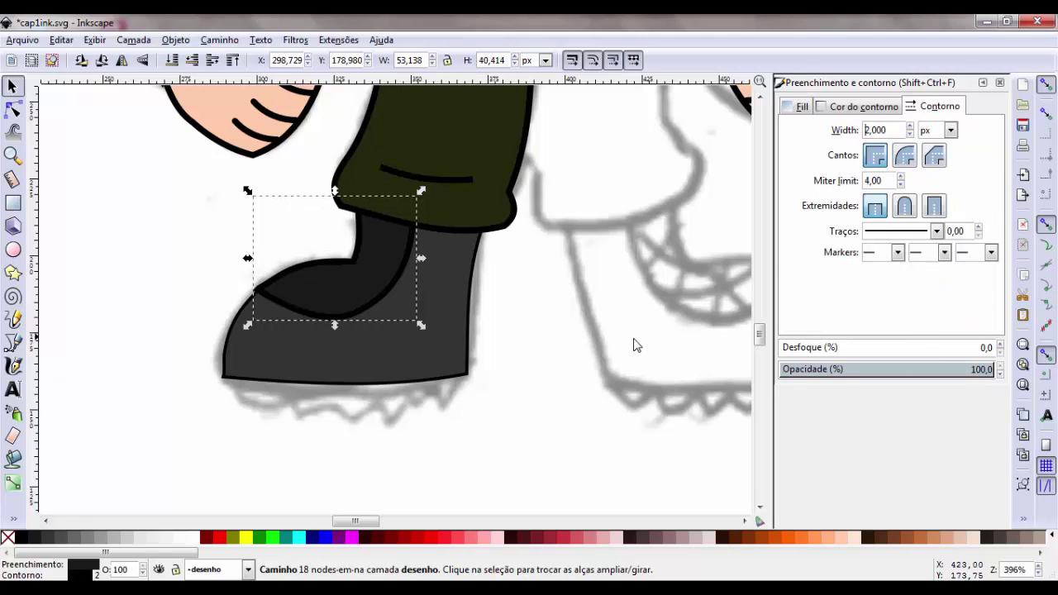
pyautogui.click(414, 374)
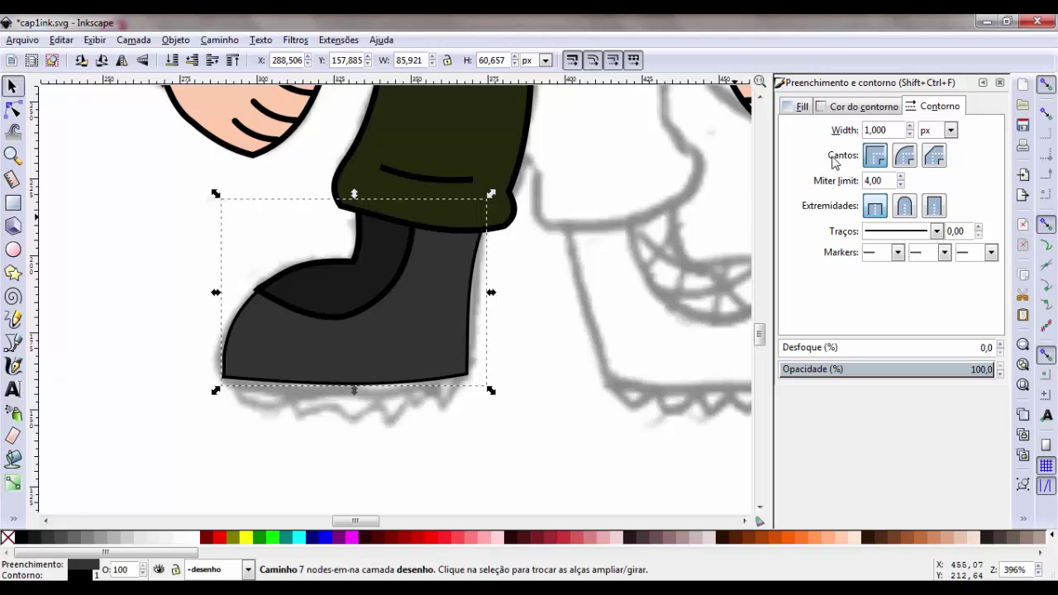
pyautogui.write('2')
pyautogui.press('Return')
pyautogui.click(691, 331)
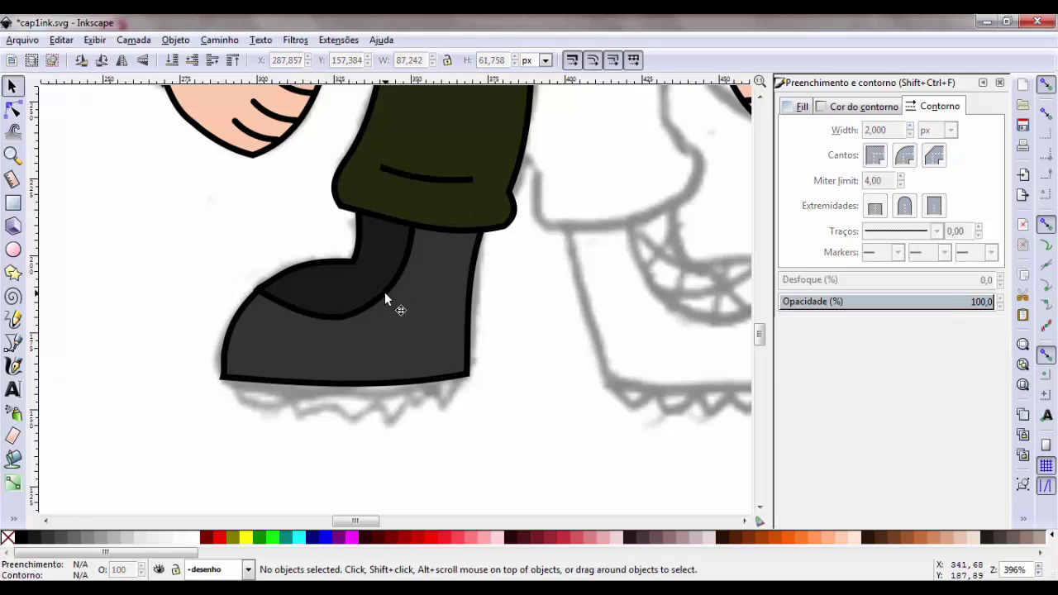
pyautogui.click(386, 298)
pyautogui.moveTo(393, 298); pyautogui.dragTo(389, 299)
pyautogui.click(562, 361)
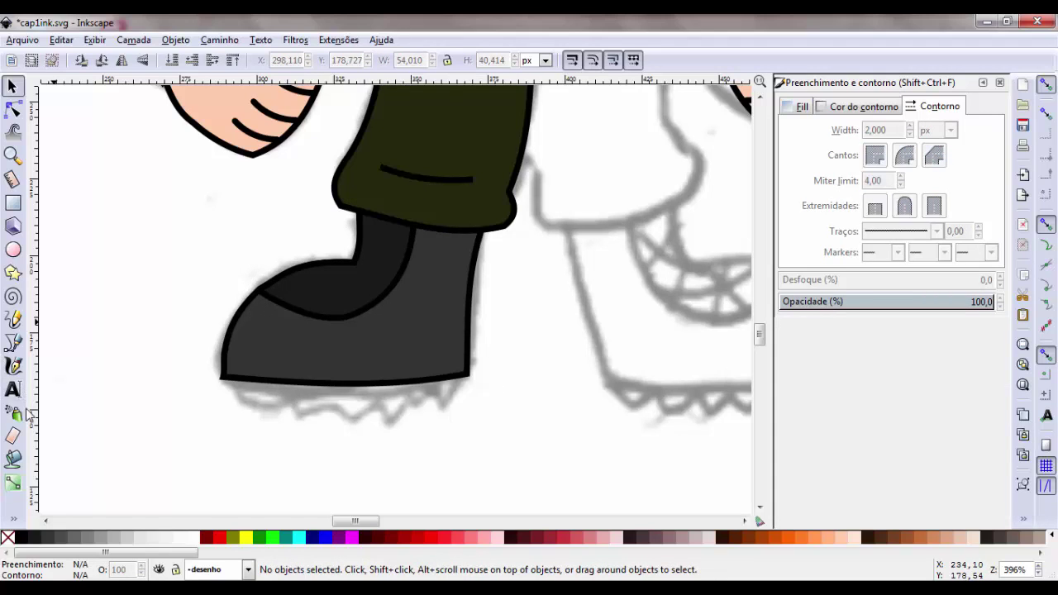
pyautogui.click(12, 341)
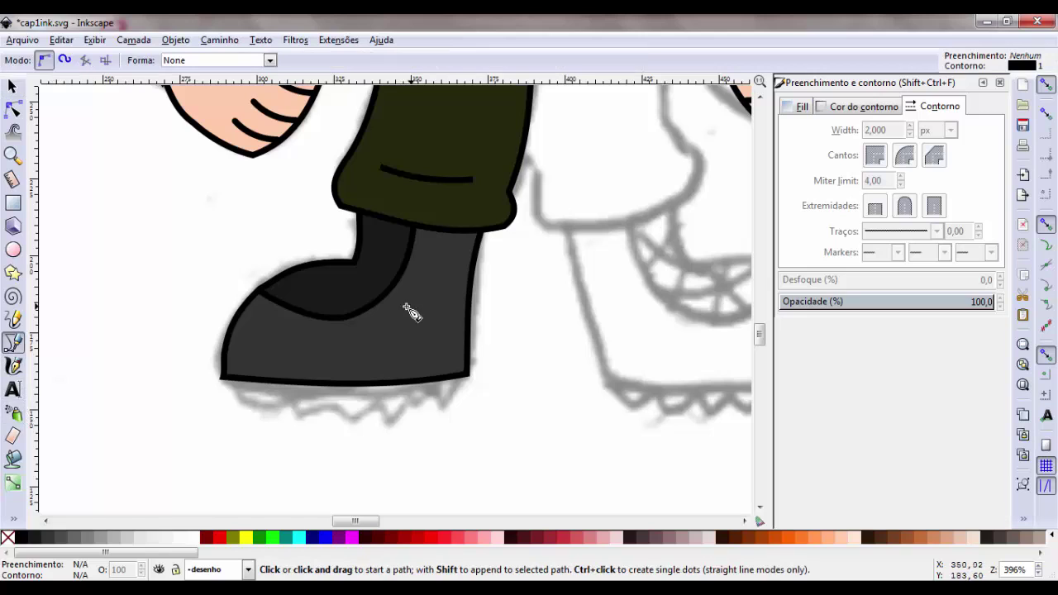
# - Draw a thin zigzag lace line across the boot's dark ankle flap
pyautogui.click(276, 279)
pyautogui.click(288, 303)
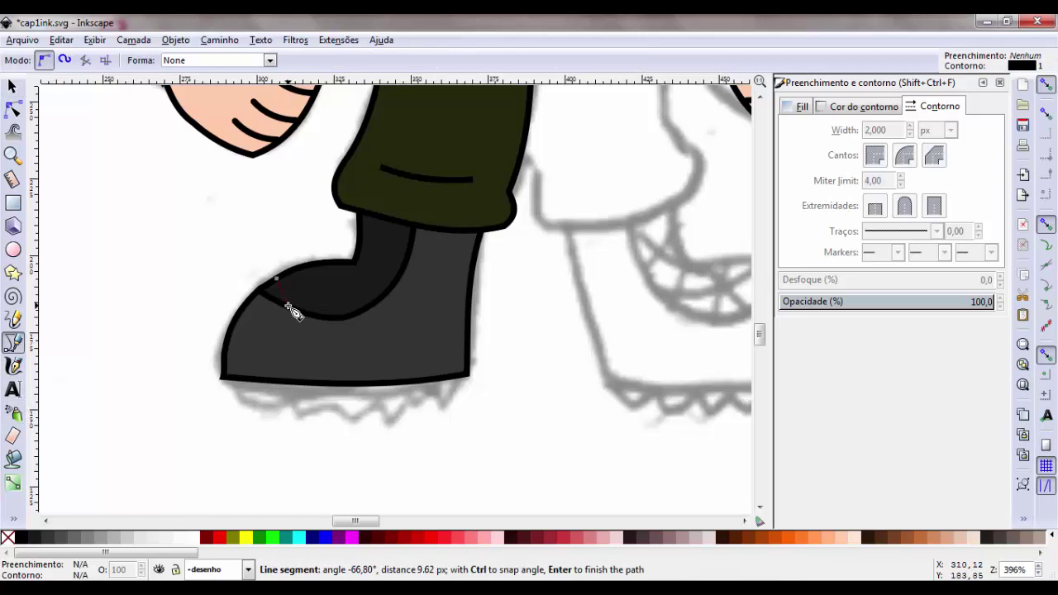
pyautogui.click(312, 265)
pyautogui.click(342, 314)
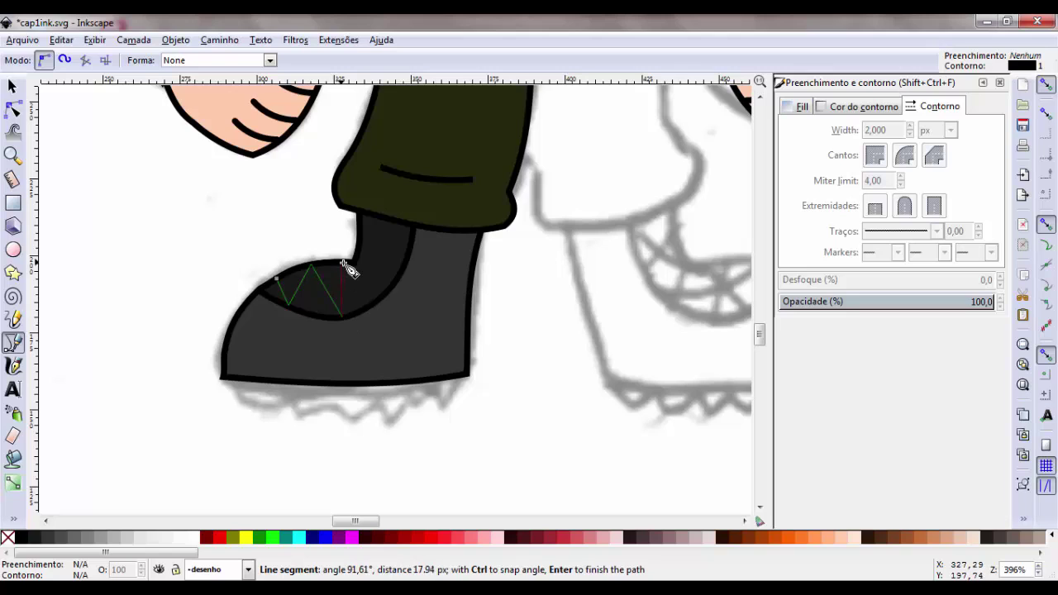
pyautogui.click(342, 265)
pyautogui.click(378, 302)
pyautogui.click(361, 255)
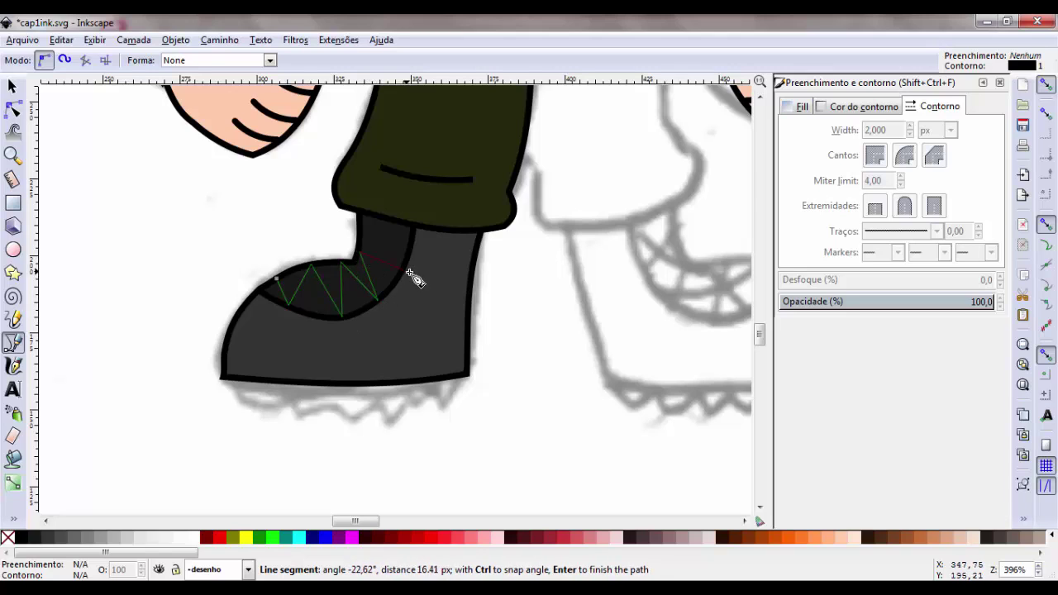
pyautogui.click(404, 265)
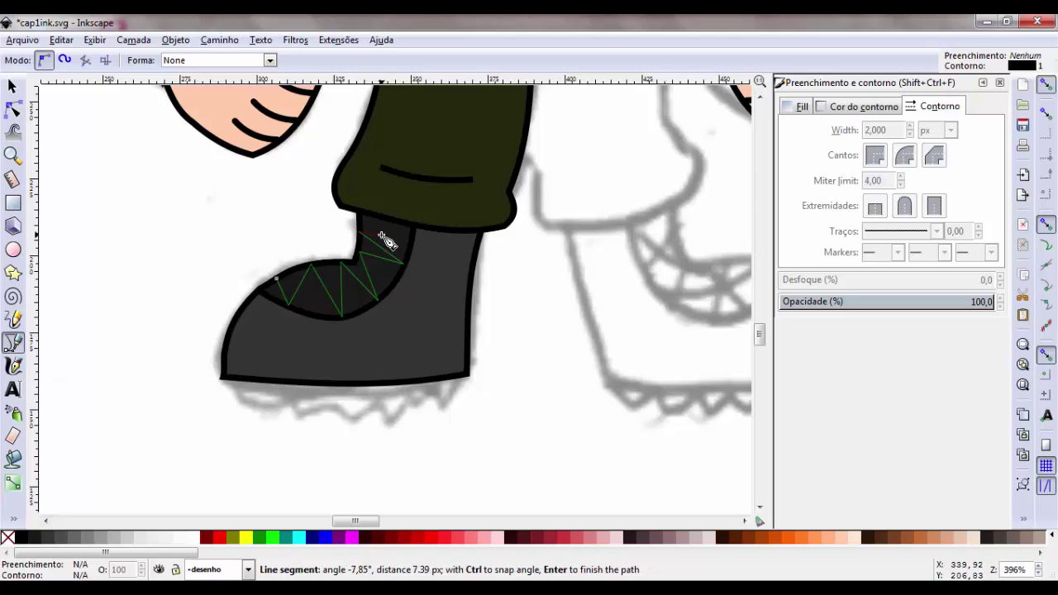
pyautogui.doubleClick(413, 230)
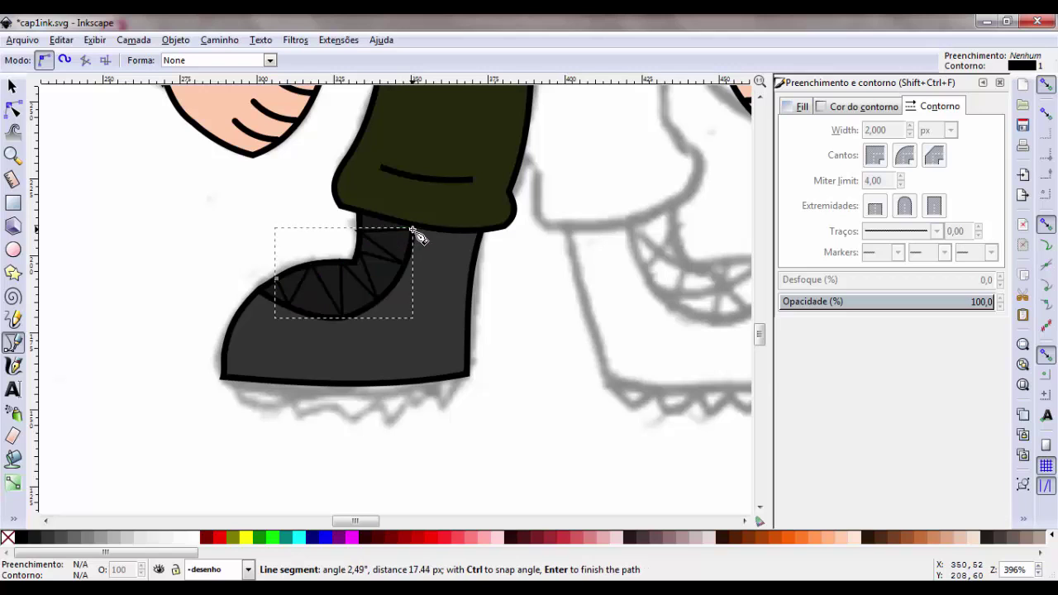
# - Draw a second criss-crossing zigzag lace line over the flap, then deselect it
pyautogui.click(268, 295)
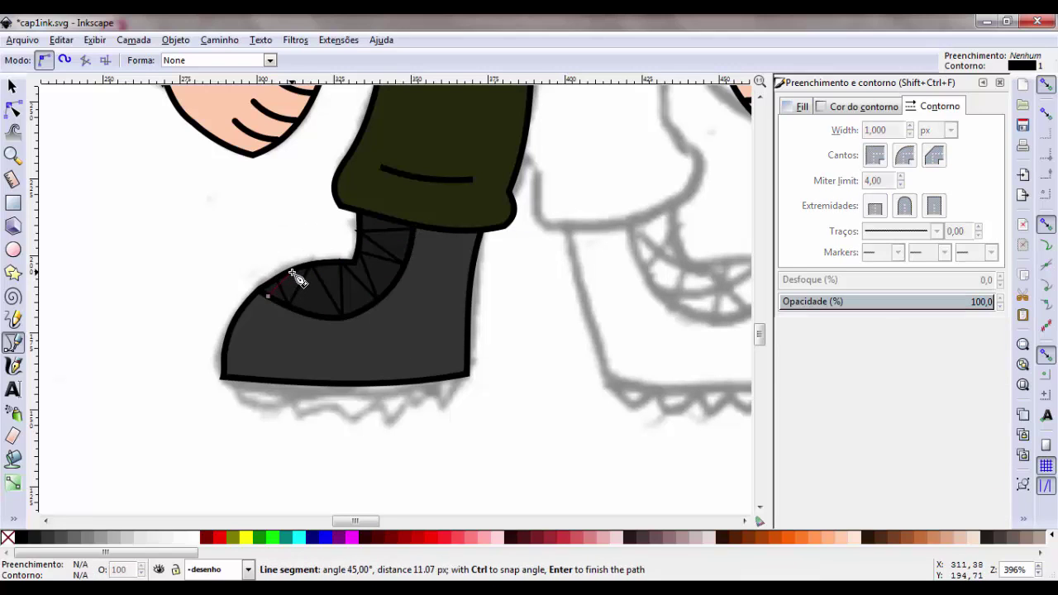
pyautogui.click(311, 312)
pyautogui.click(328, 265)
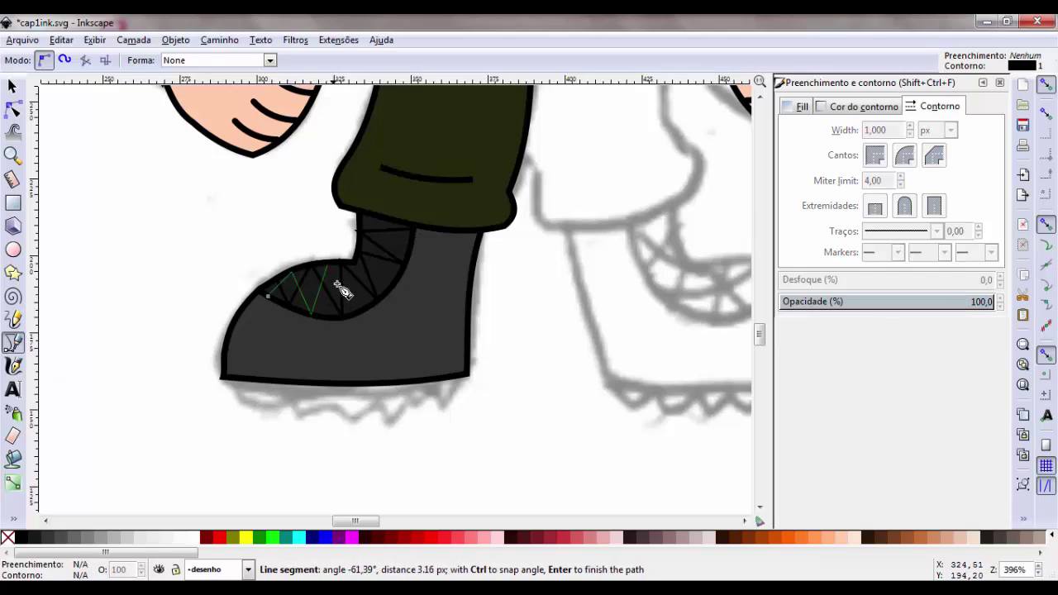
pyautogui.click(361, 313)
pyautogui.click(357, 266)
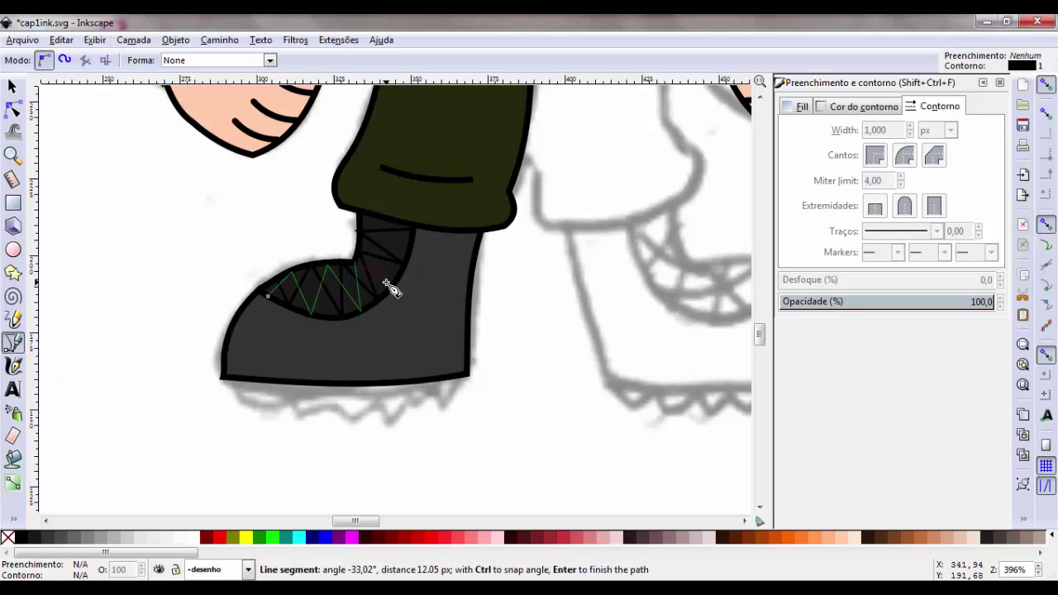
pyautogui.click(394, 282)
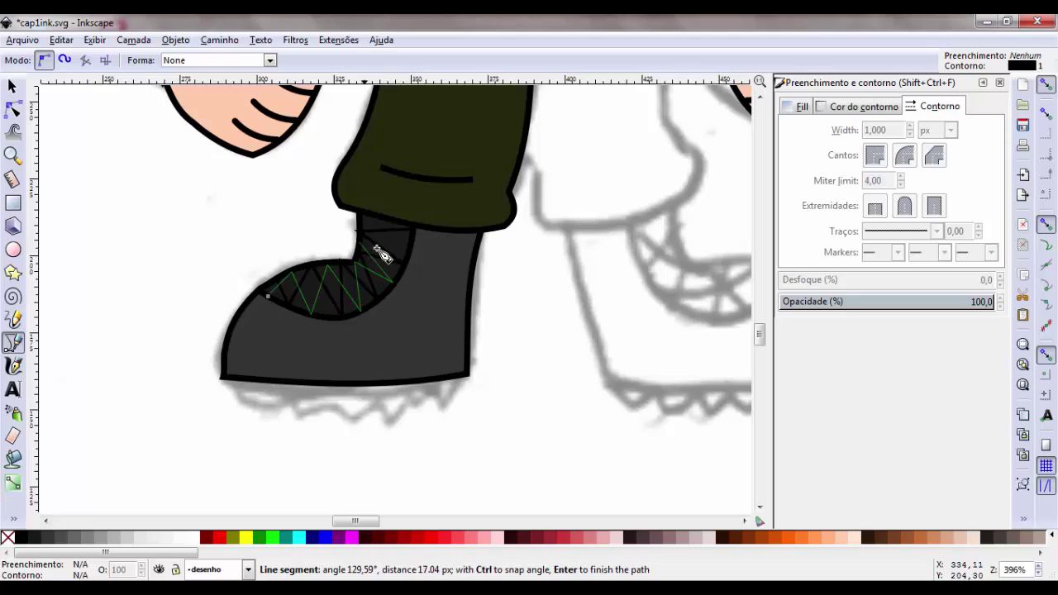
pyautogui.click(360, 245)
pyautogui.click(406, 249)
pyautogui.doubleClick(364, 222)
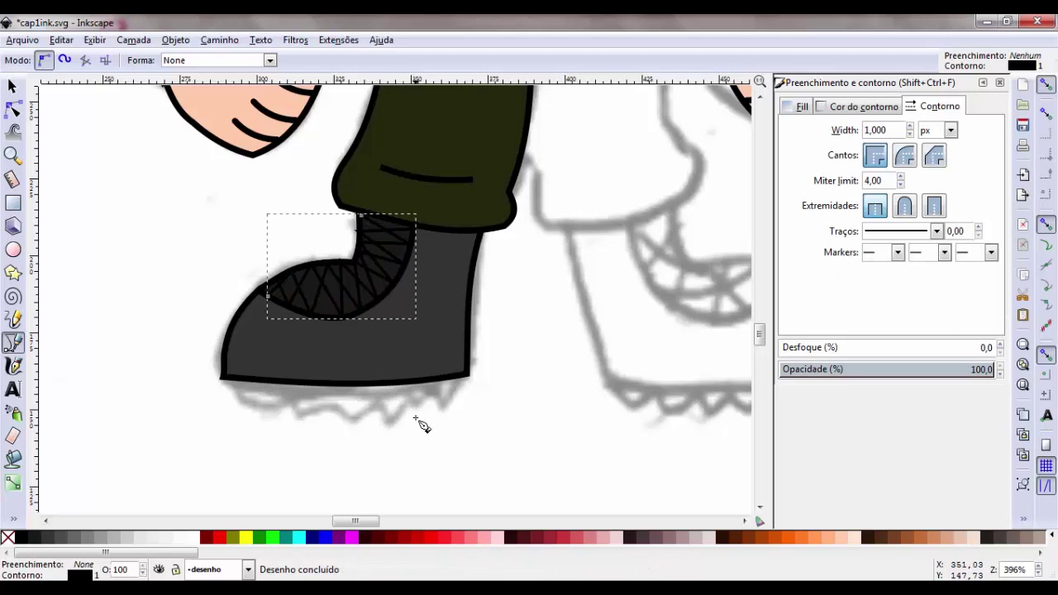
pyautogui.click(13, 86)
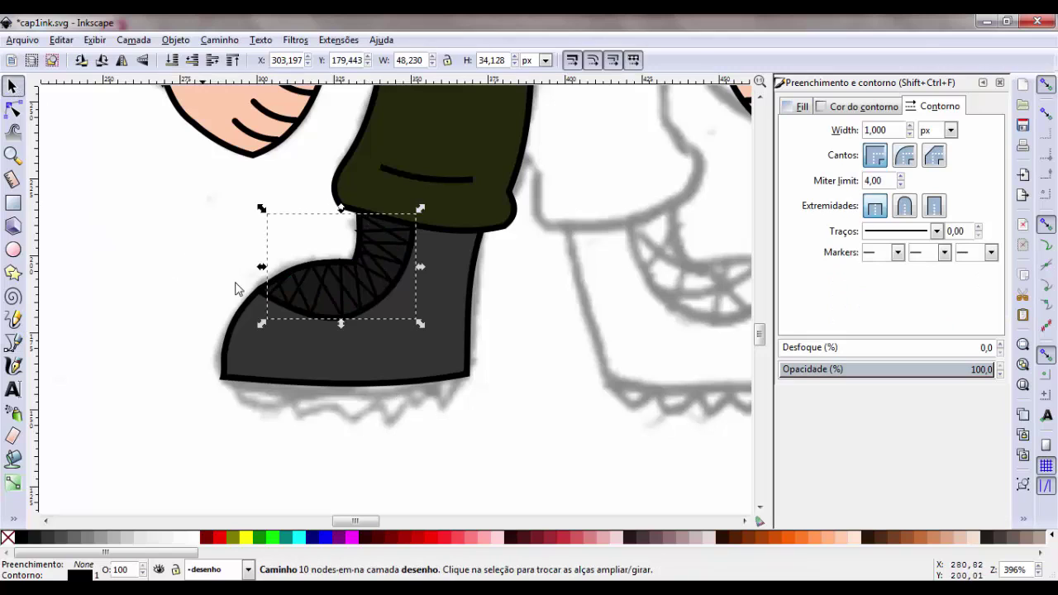
pyautogui.click(545, 402)
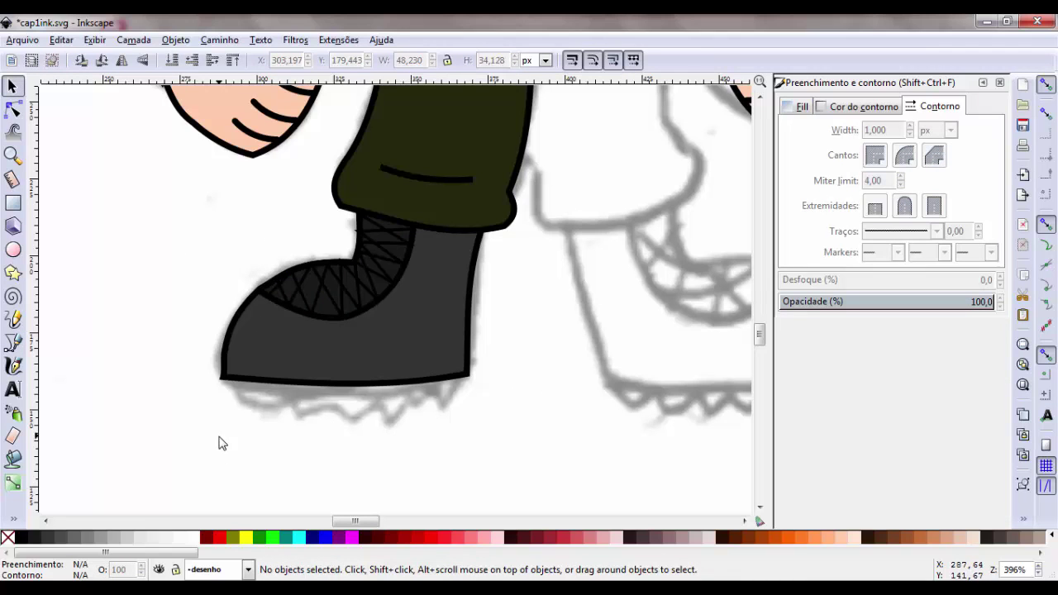
# - Trace the sole's bottom edge with pointed teeth under the left boot
pyautogui.click(13, 342)
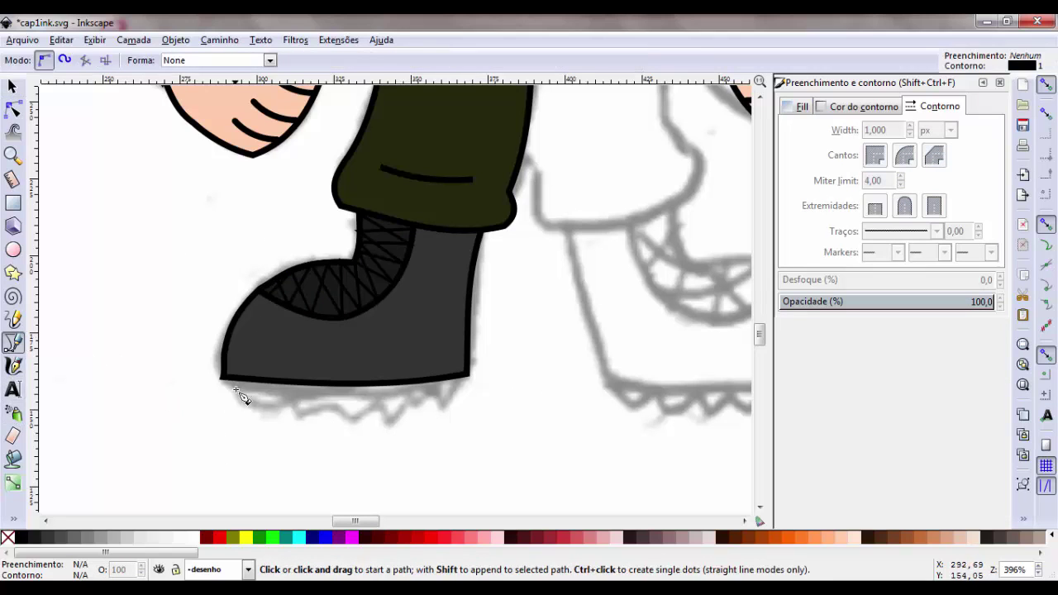
pyautogui.click(224, 380)
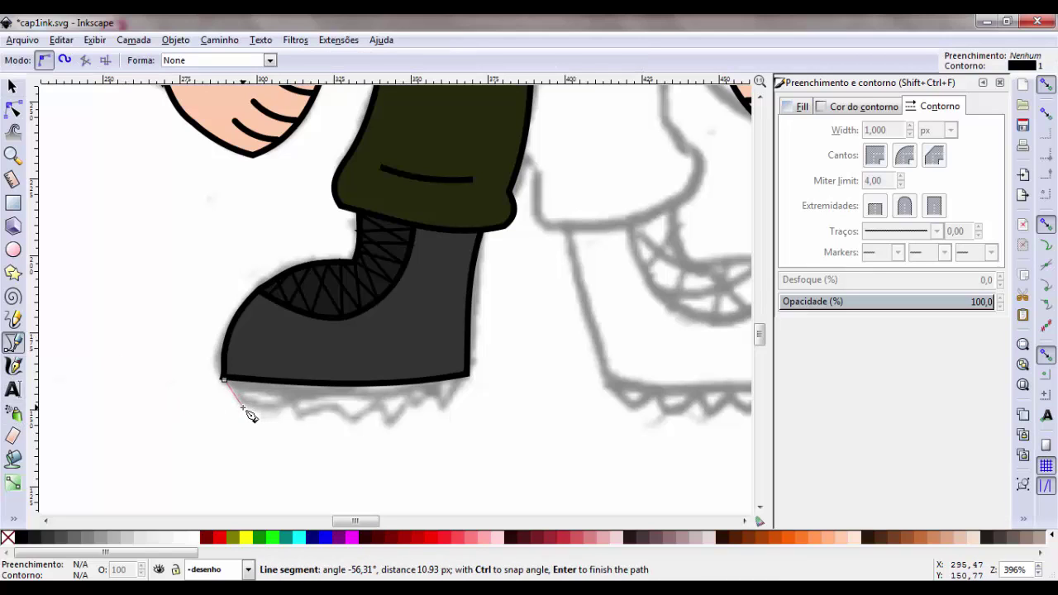
pyautogui.click(242, 407)
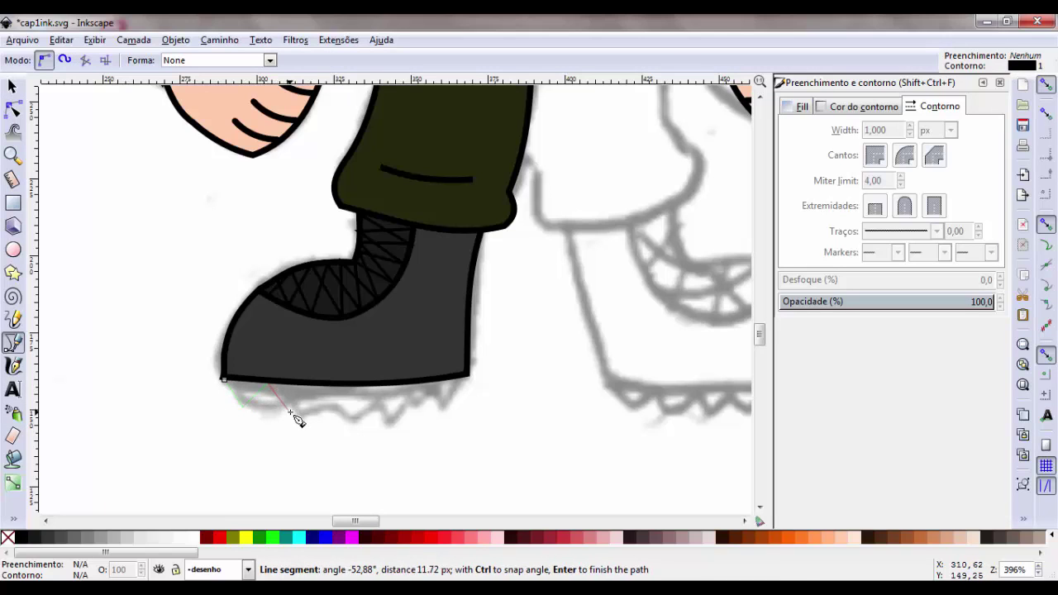
pyautogui.click(291, 407)
pyautogui.click(314, 387)
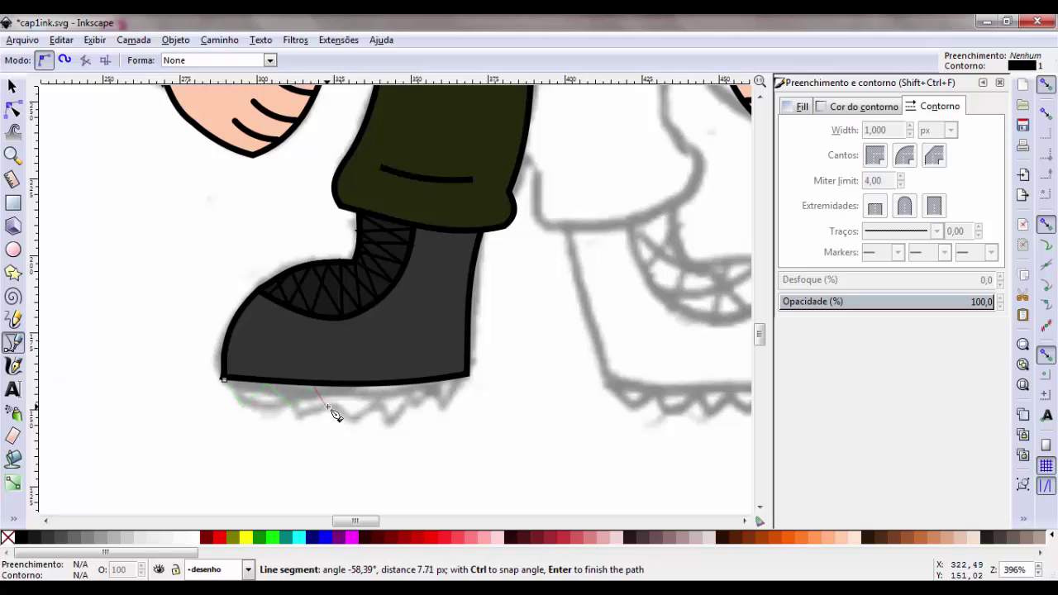
pyautogui.click(355, 388)
pyautogui.click(387, 387)
pyautogui.click(406, 409)
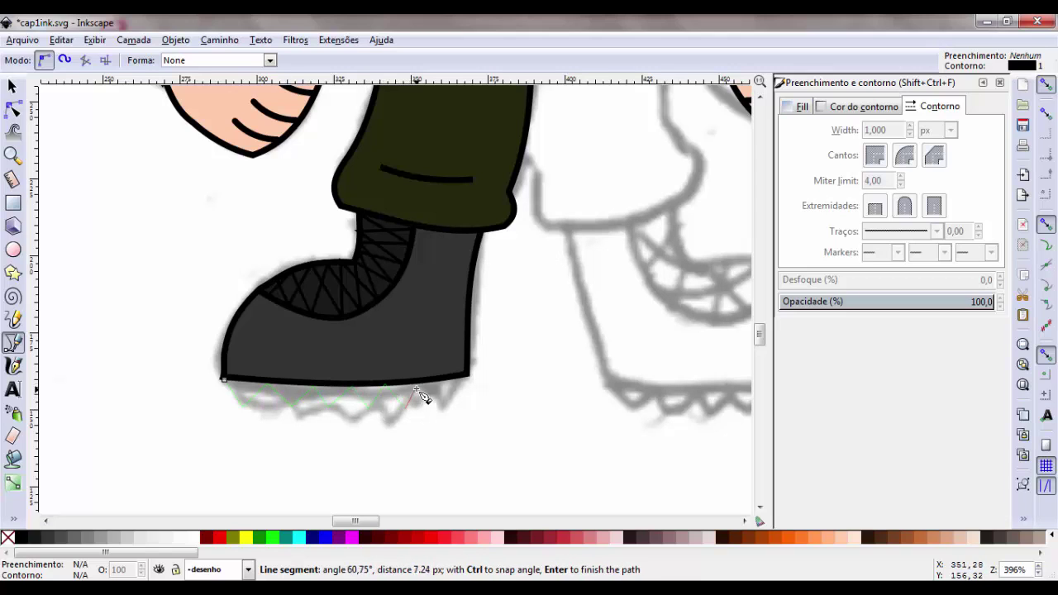
pyautogui.click(436, 411)
pyautogui.click(463, 408)
# - Close the sole outline back across the boot and fill it nearly black gray
pyautogui.click(467, 376)
pyautogui.click(443, 354)
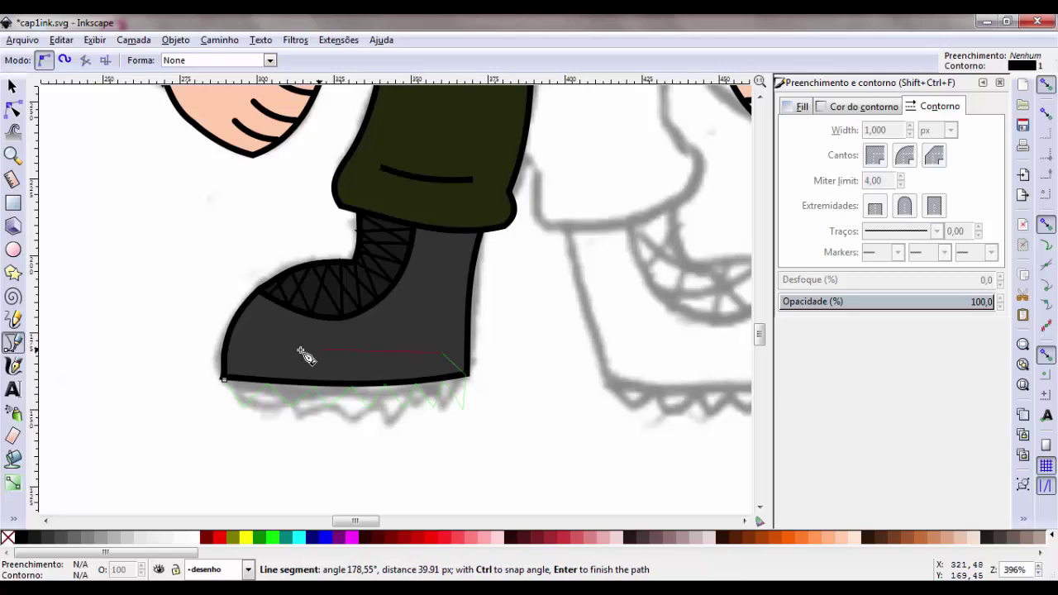
pyautogui.click(238, 364)
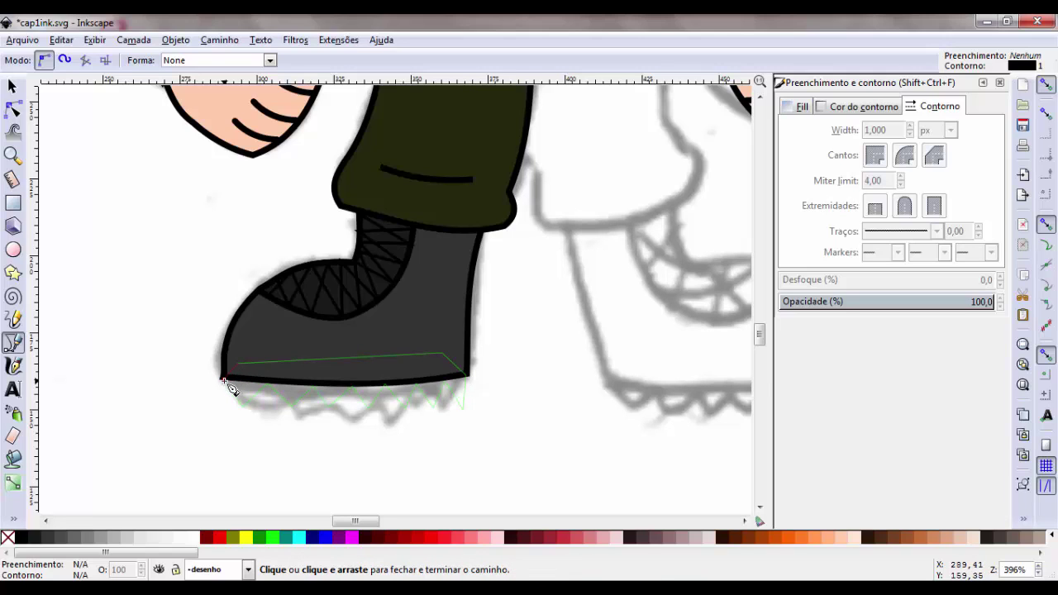
pyautogui.click(225, 382)
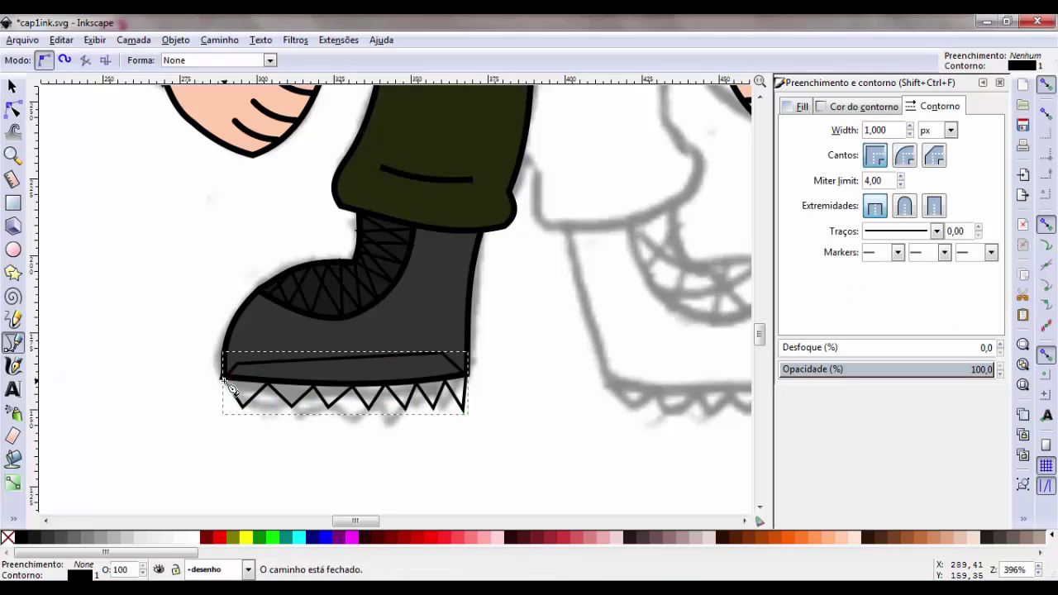
pyautogui.click(73, 544)
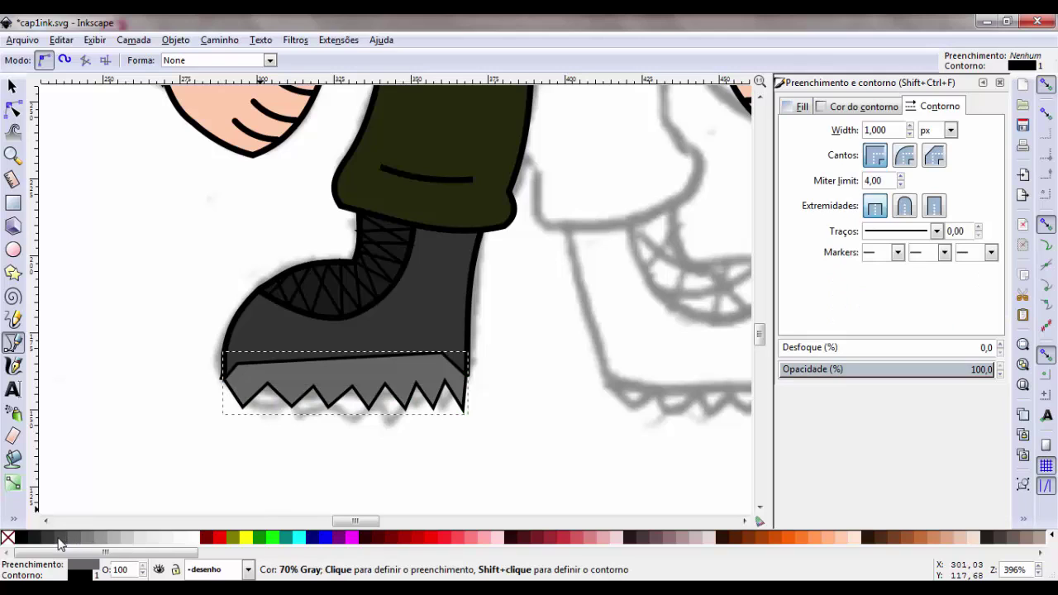
pyautogui.click(58, 543)
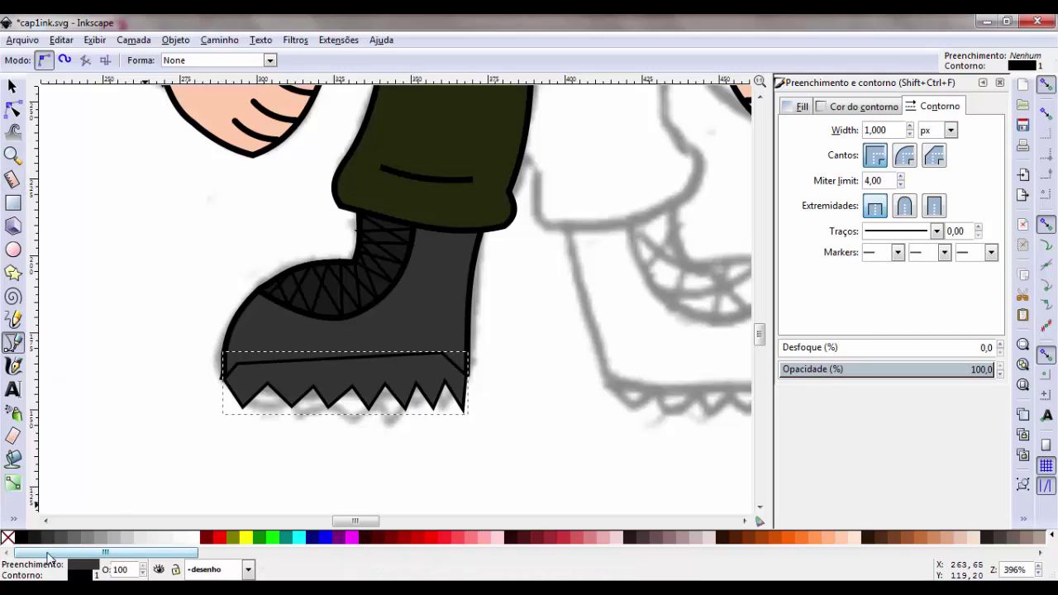
pyautogui.click(33, 542)
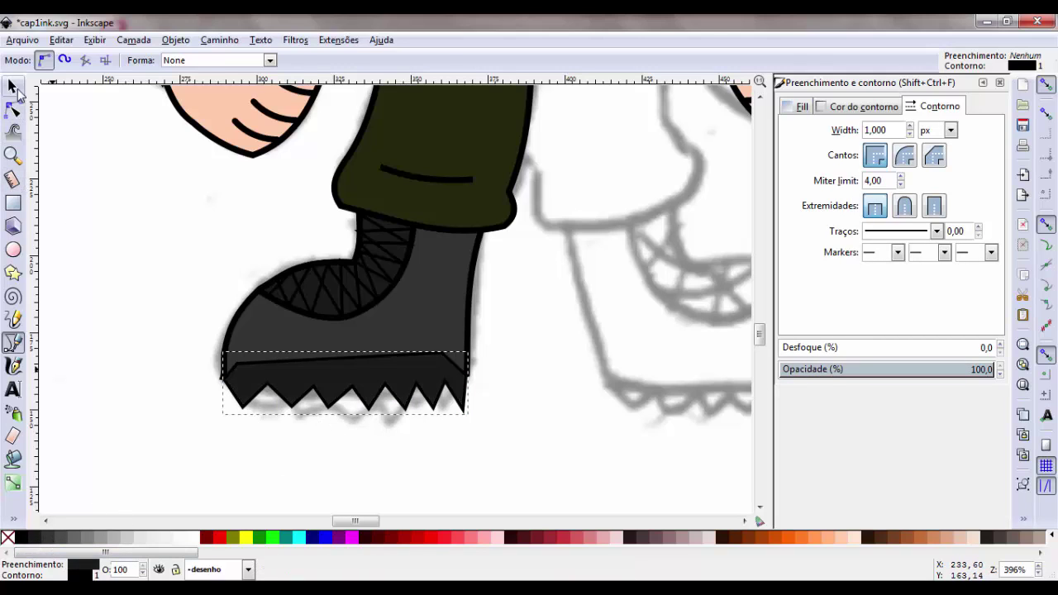
# - Move the sole one level behind the boot
pyautogui.click(14, 87)
pyautogui.click(192, 66)
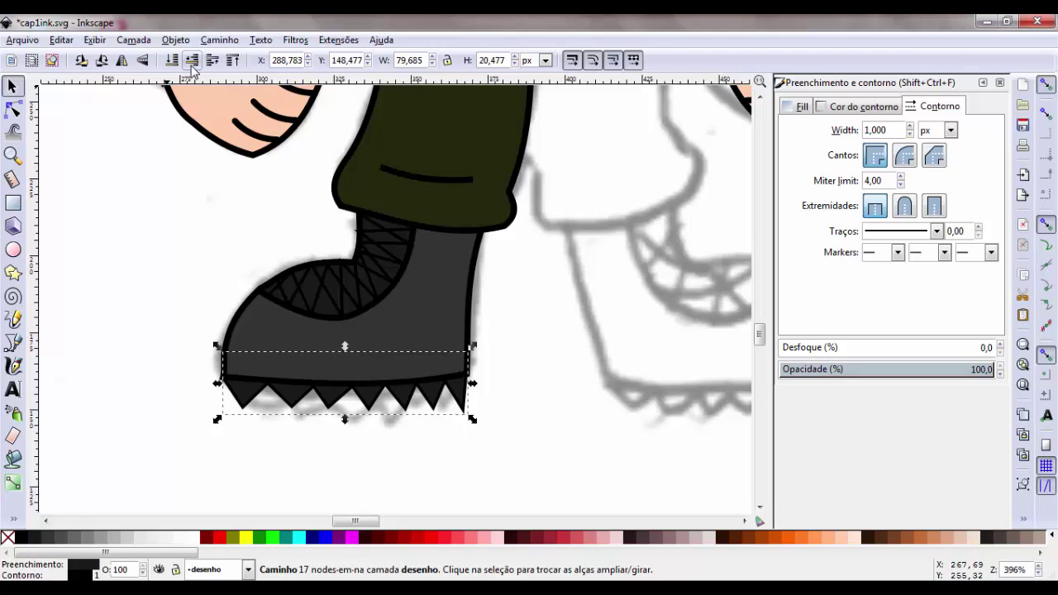
pyautogui.click(533, 377)
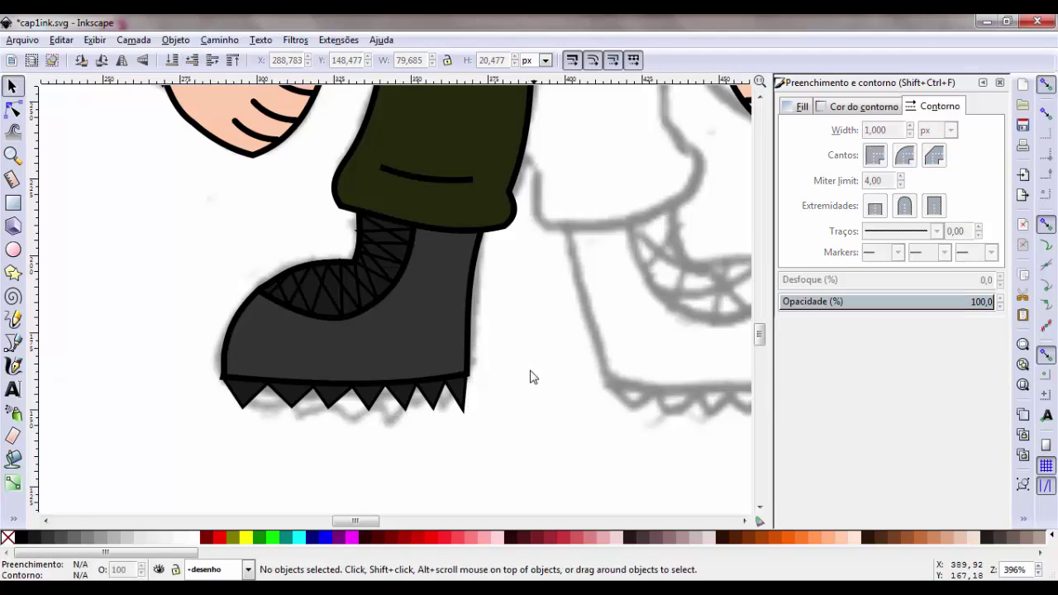
# - Edit the sole's tooth nodes, trying smooth nodes and undoing back to sharp teeth
pyautogui.doubleClick(468, 407)
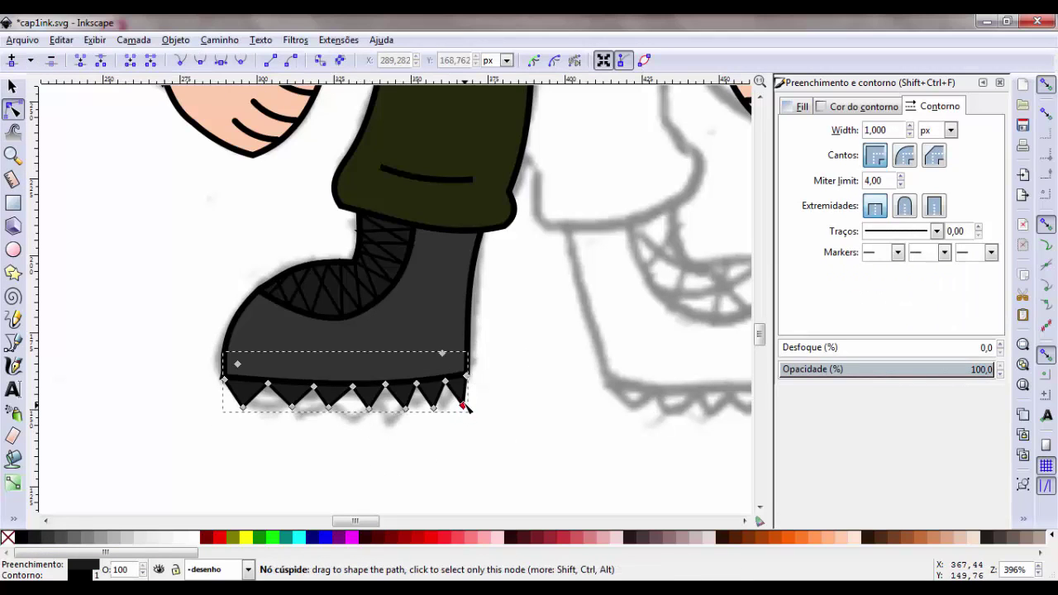
pyautogui.moveTo(463, 405); pyautogui.dragTo(461, 403)
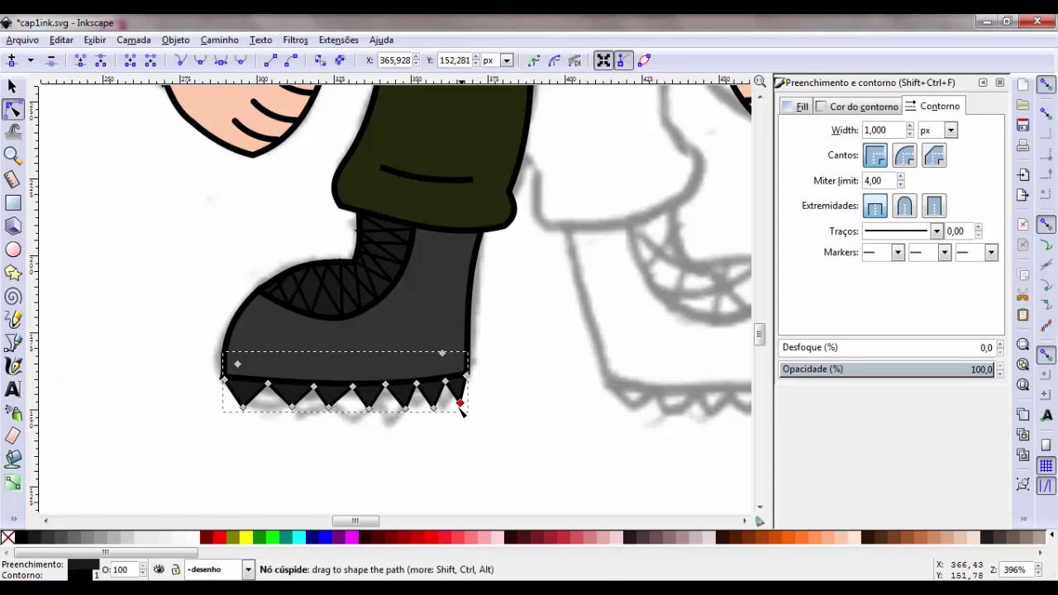
pyautogui.click(434, 406)
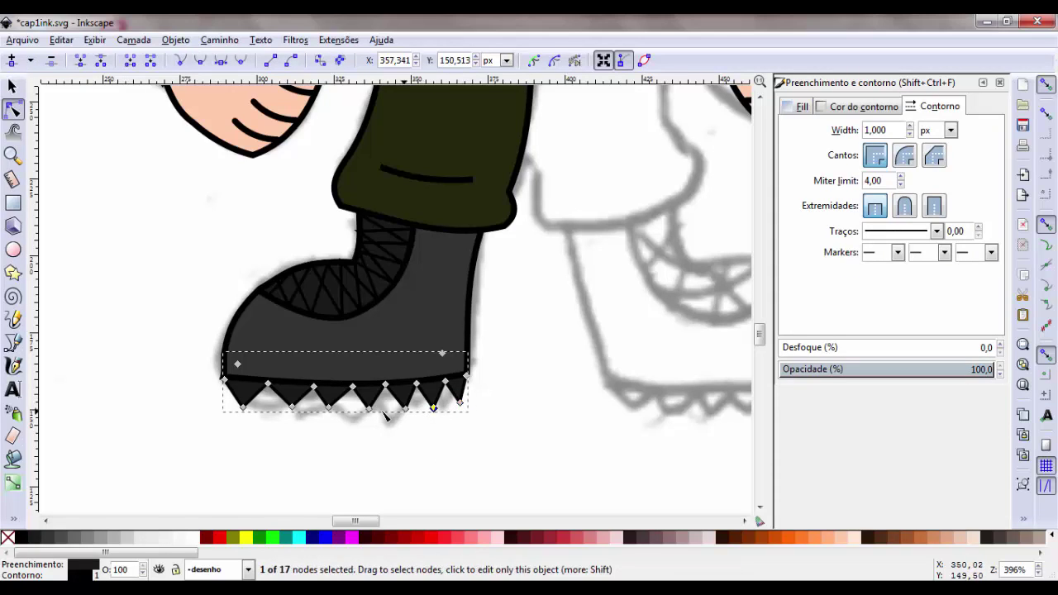
pyautogui.hotkey('ctrl', 'a')
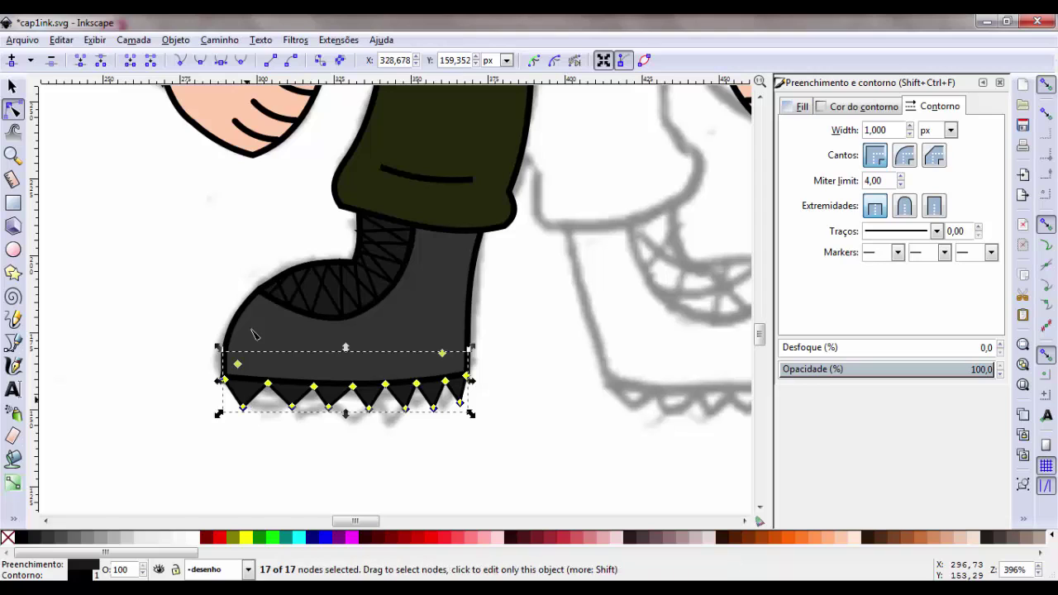
pyautogui.click(201, 62)
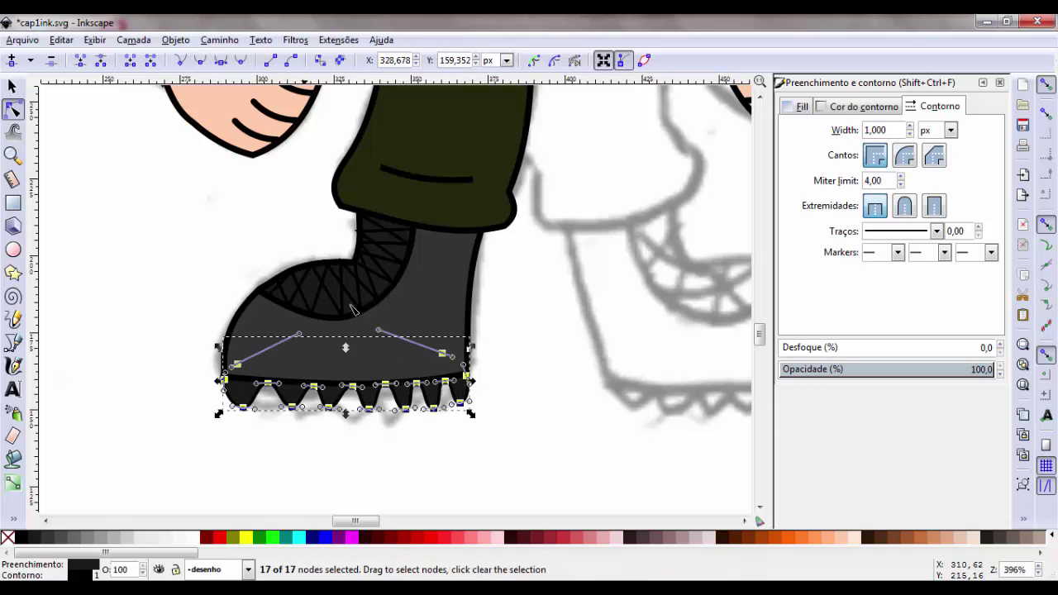
pyautogui.click(13, 86)
pyautogui.press('Escape')
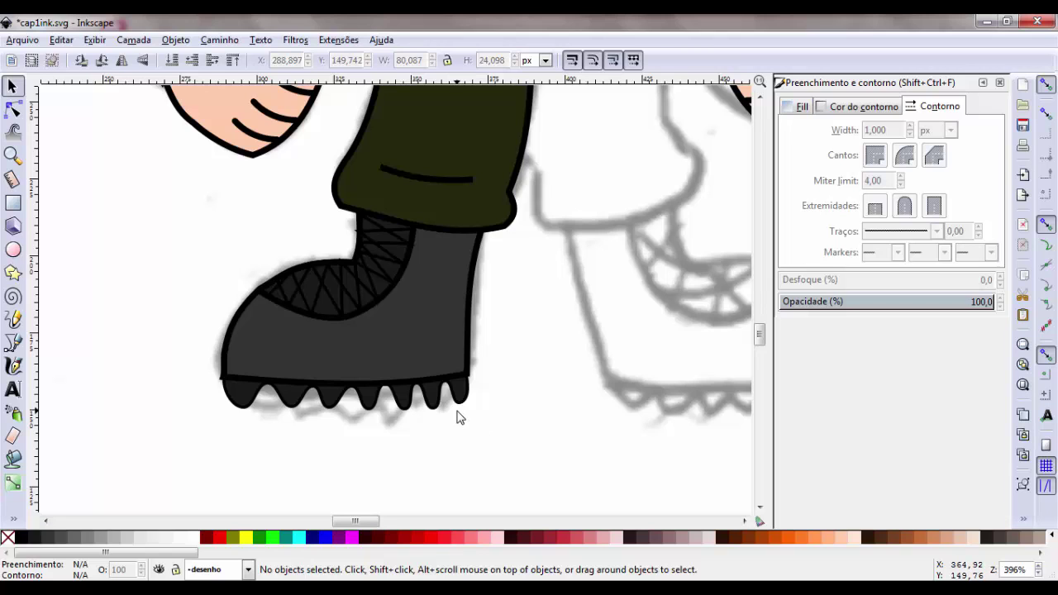
pyautogui.hotkey('ctrl', 'z')
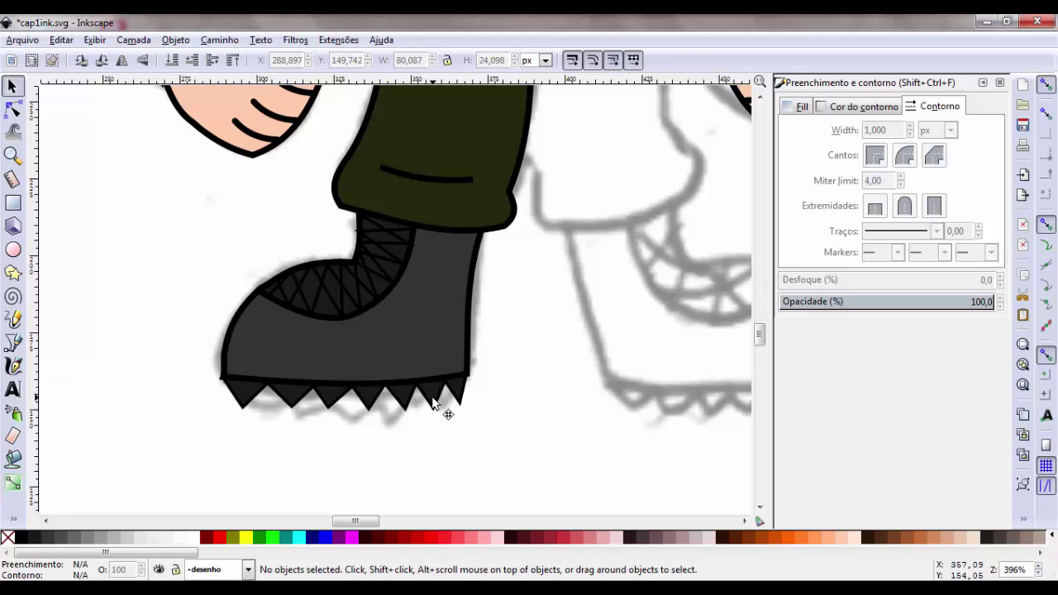
# - Add a horizontal guide under the sole and line the tooth tips up along it
pyautogui.click(433, 403)
pyautogui.press('F2')
pyautogui.moveTo(435, 403); pyautogui.dragTo(432, 406)
pyautogui.click(405, 409)
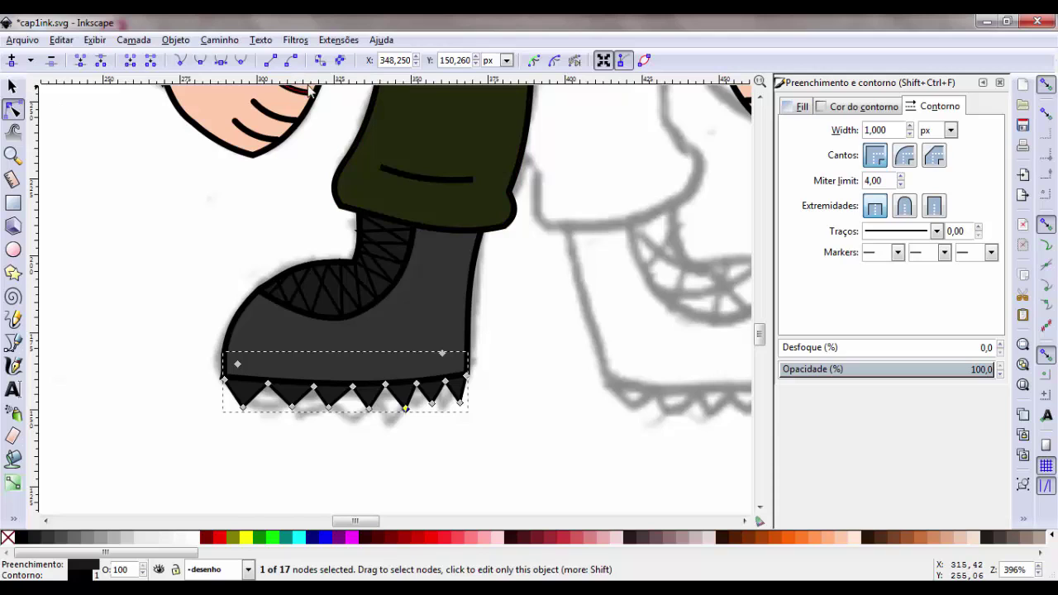
pyautogui.moveTo(319, 83); pyautogui.dragTo(329, 410)
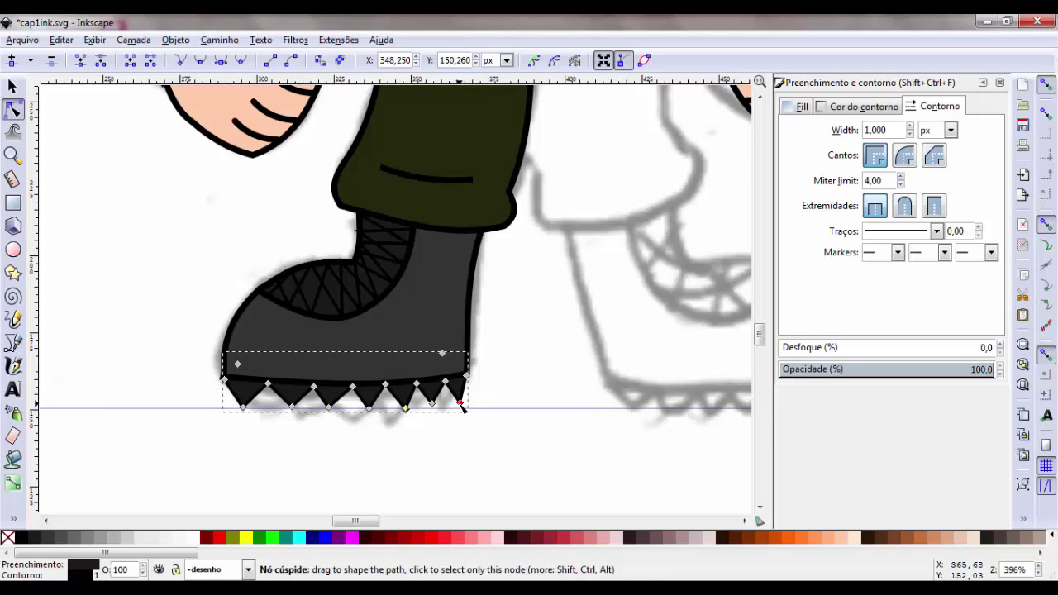
pyautogui.moveTo(460, 404)
pyautogui.mouseDown()
pyautogui.moveTo(458, 414)
pyautogui.moveTo(433, 408)
pyautogui.mouseUp()
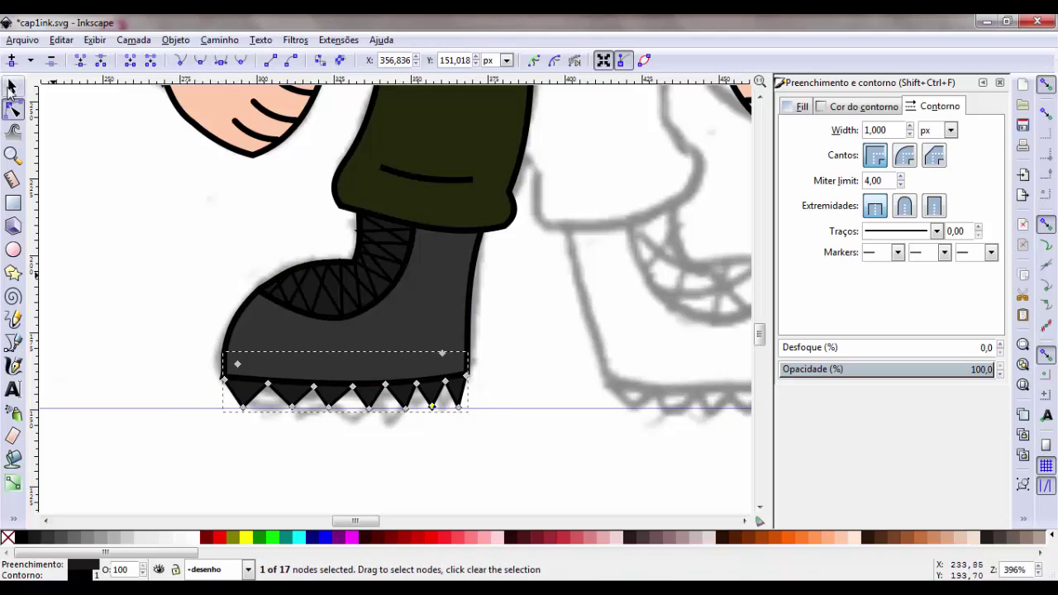
pyautogui.click(12, 87)
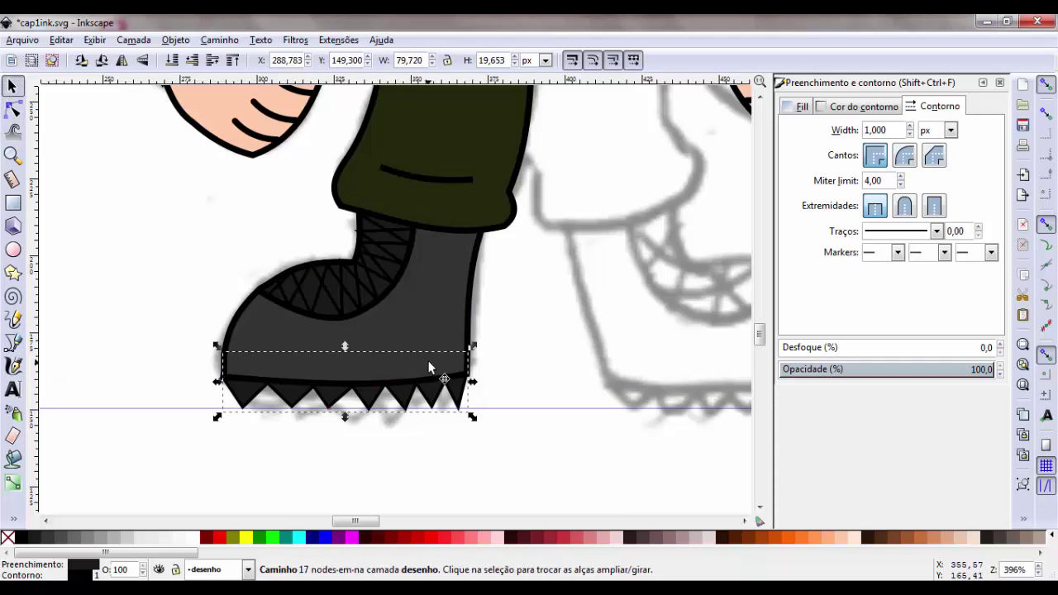
pyautogui.press('-')
pyautogui.press('-')
pyautogui.press('-')
pyautogui.press('Escape')
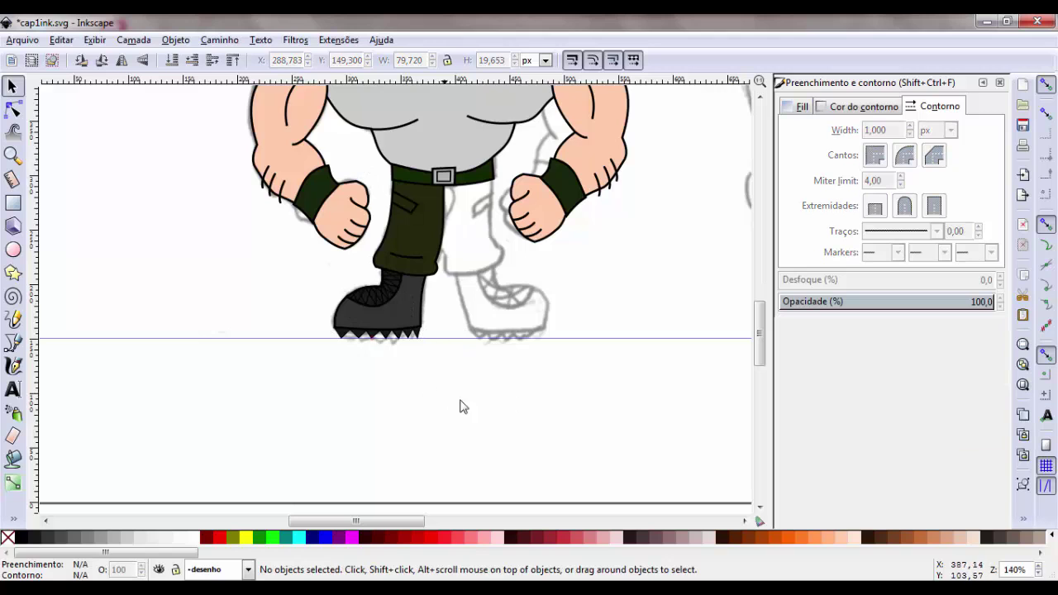
# - Duplicate the boot and trouser leg, flip the copy horizontally, and shift it right as the other leg
pyautogui.moveTo(473, 402)
pyautogui.mouseDown()
pyautogui.moveTo(323, 178)
pyautogui.moveTo(324, 154)
pyautogui.mouseUp()
pyautogui.click(478, 381)
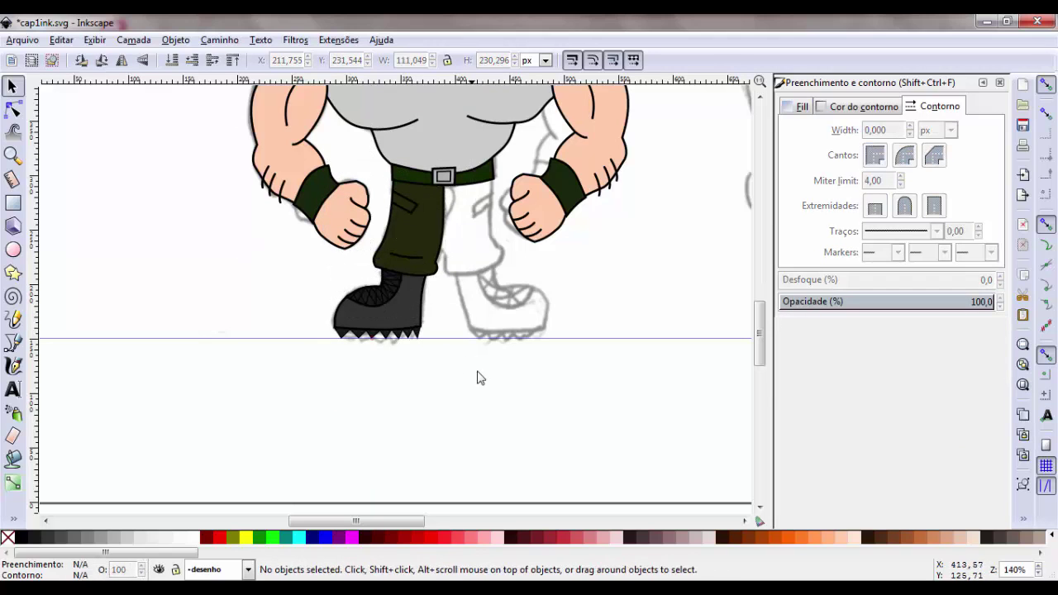
pyautogui.moveTo(480, 389); pyautogui.dragTo(292, 186)
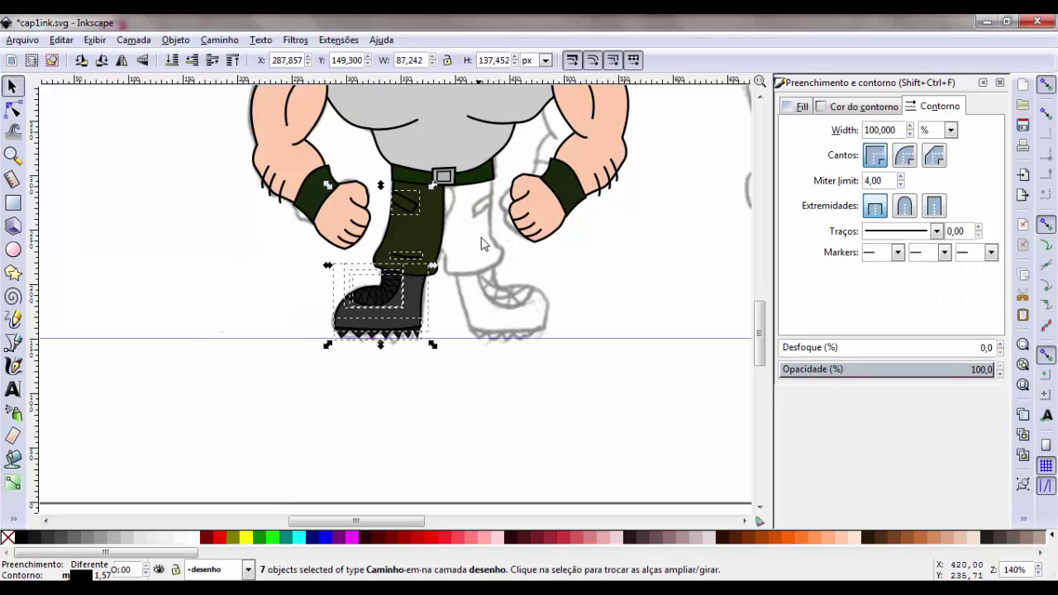
pyautogui.keyDown('shift'); pyautogui.click(436, 225); pyautogui.keyUp('shift')
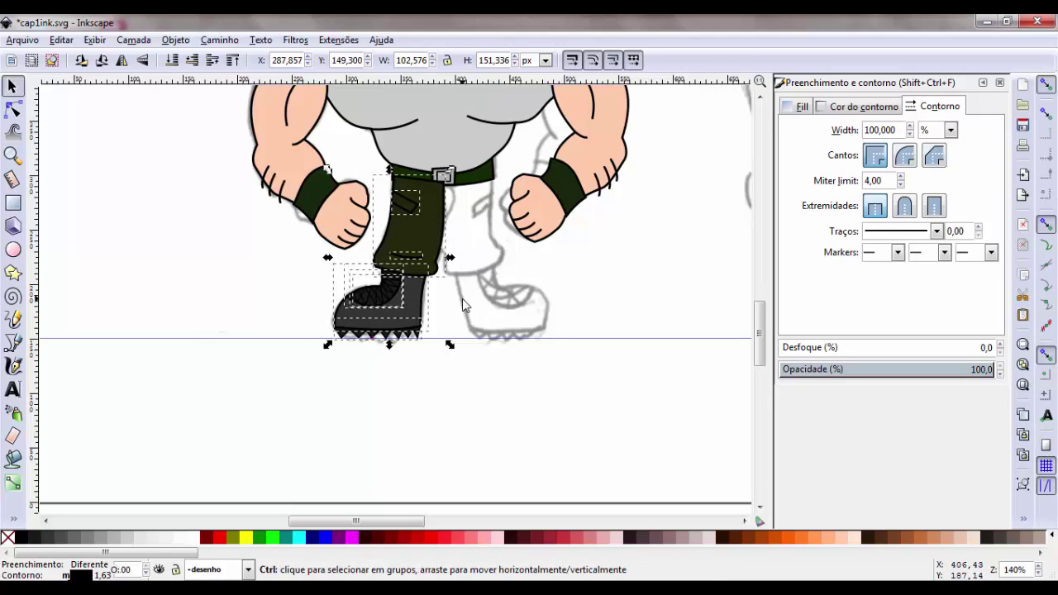
pyautogui.press('h')
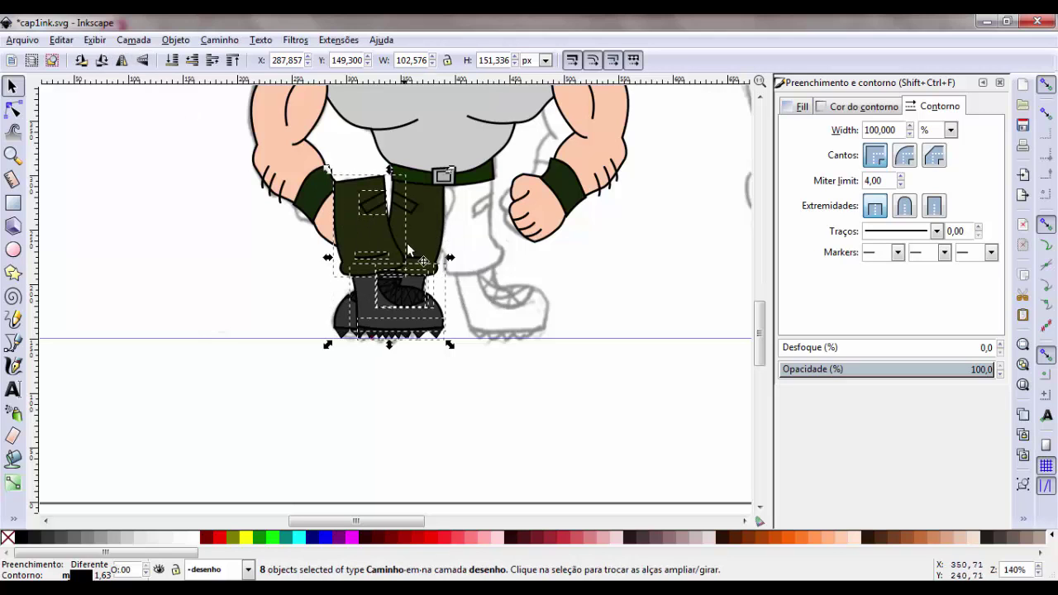
pyautogui.press('Right')
pyautogui.press('Right')
pyautogui.press('Right')
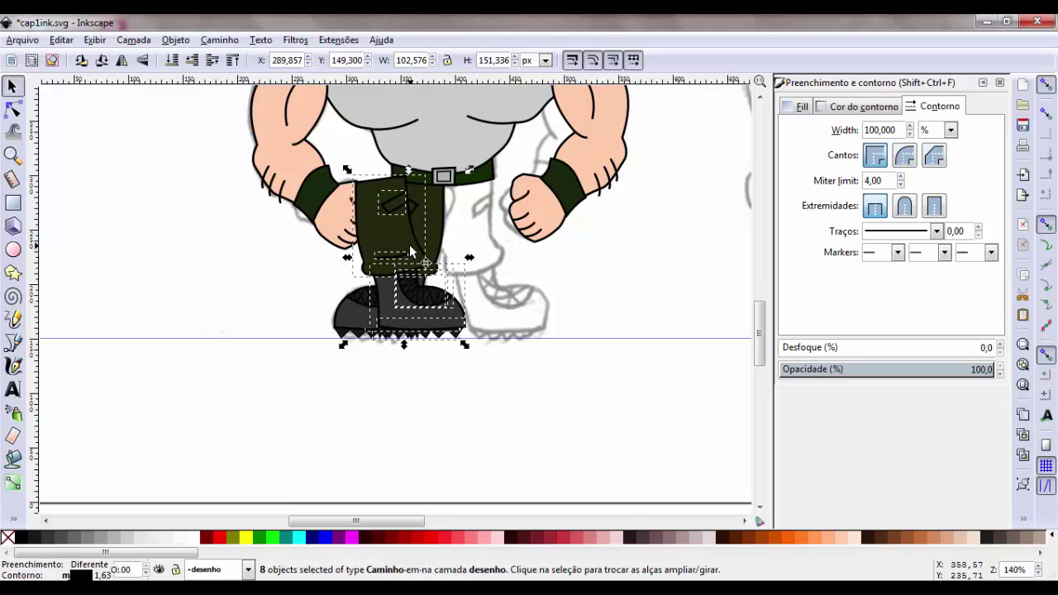
pyautogui.press('Right')
pyautogui.press('Right')
pyautogui.press('Right')
pyautogui.press('Right')
pyautogui.press('Right')
pyautogui.press('Right')
pyautogui.press('Right')
pyautogui.press('Right')
pyautogui.press('Right')
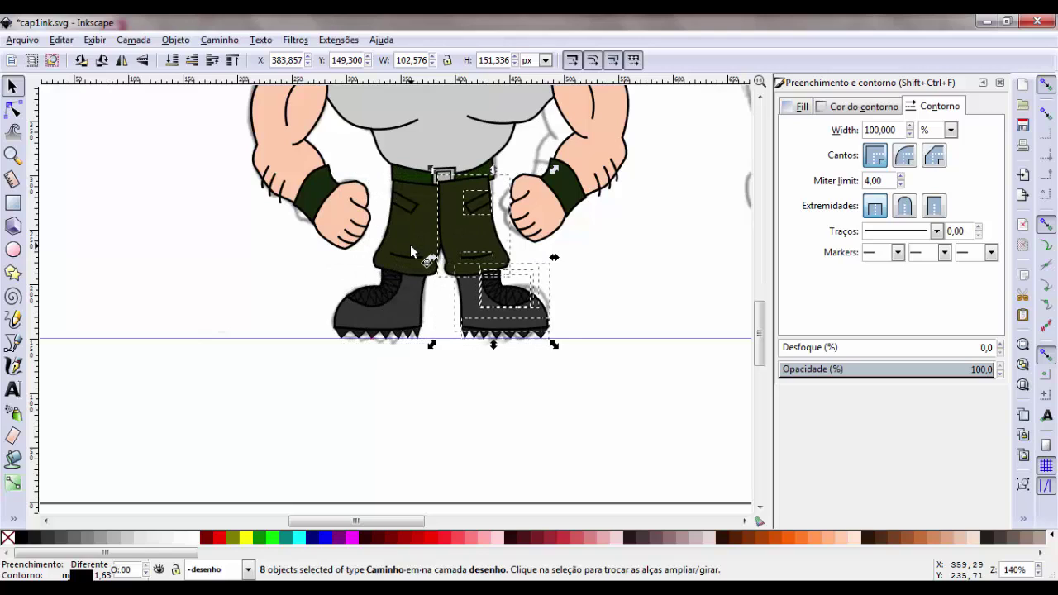
pyautogui.press('Right')
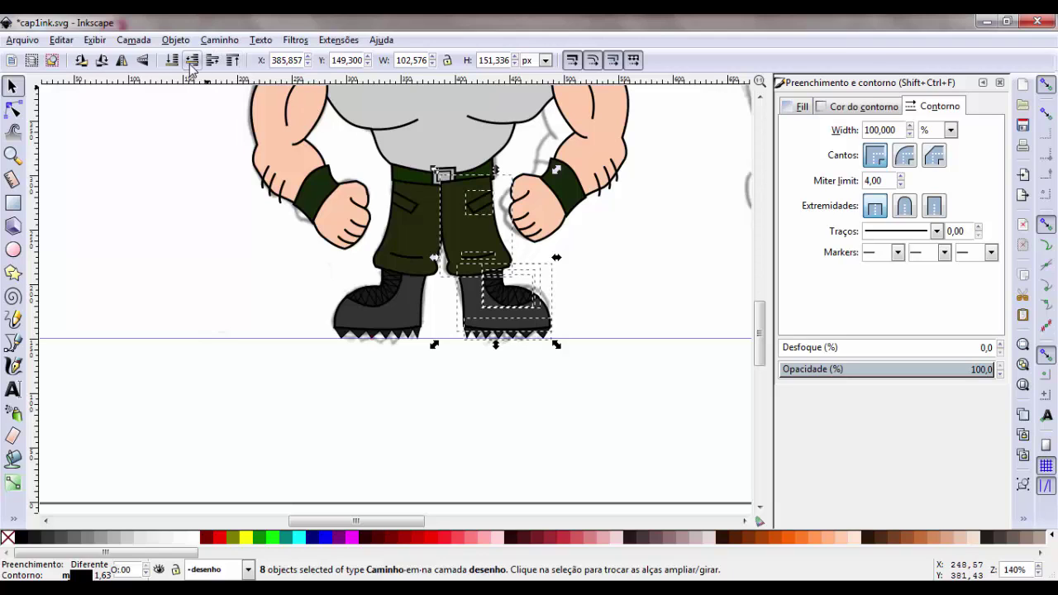
pyautogui.click(642, 316)
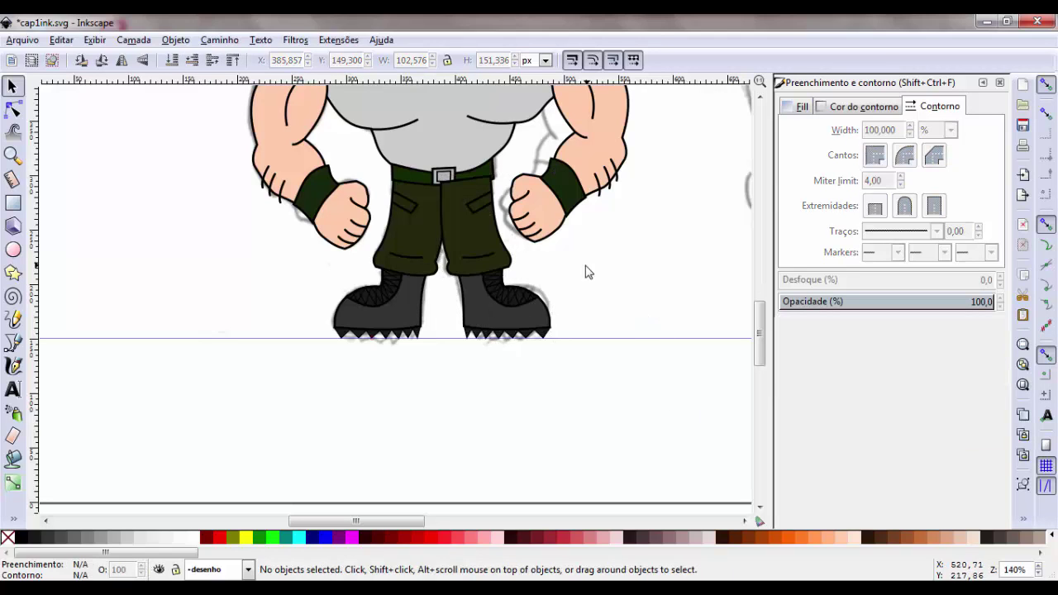
# - Lower the right trouser leg one level and inspect the right boot's lacing and upper up close
pyautogui.click(457, 192)
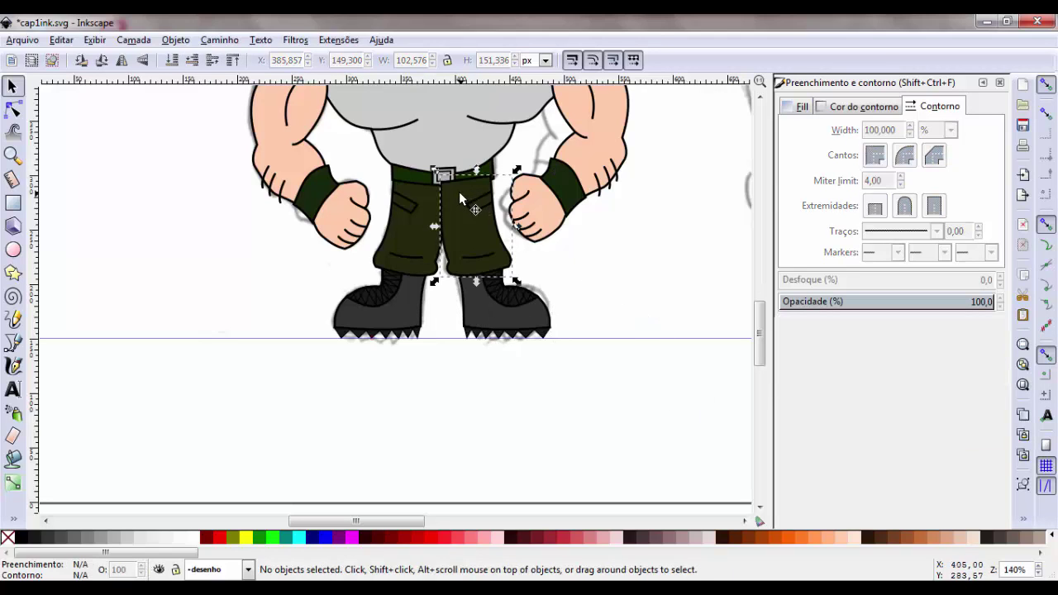
pyautogui.click(197, 66)
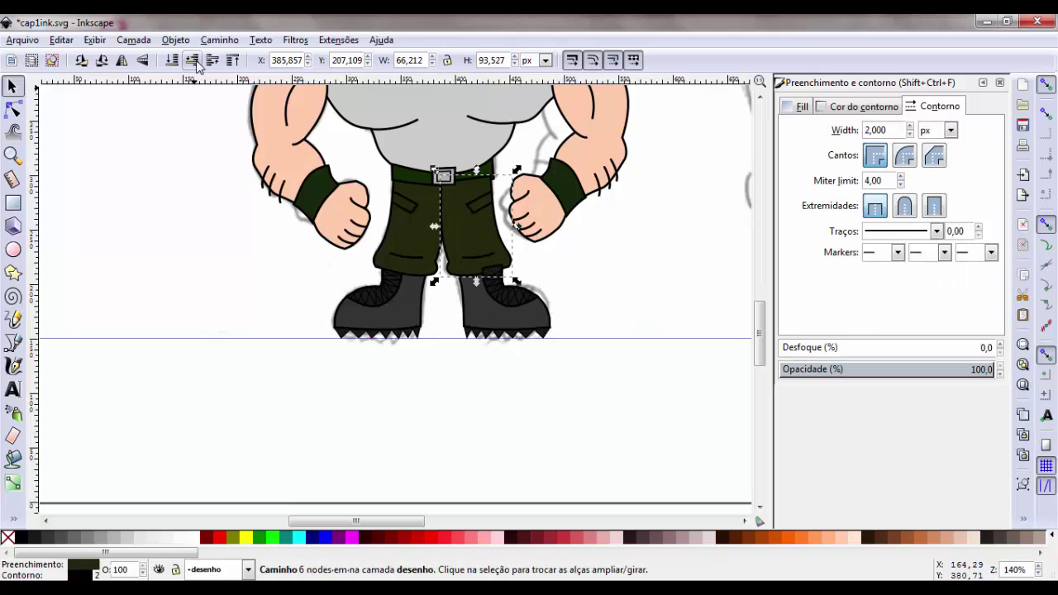
pyautogui.click(493, 265)
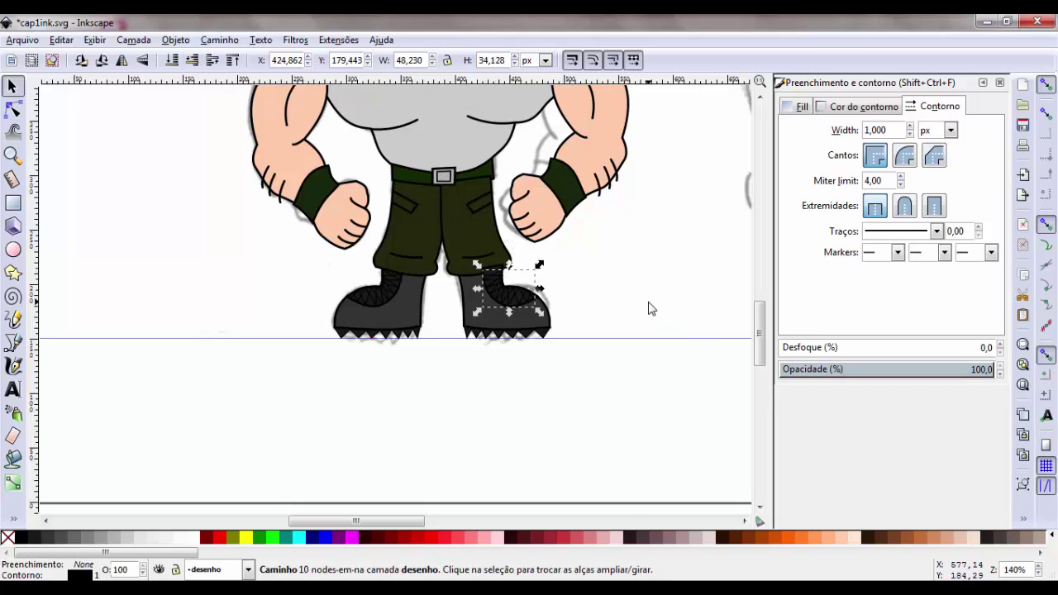
pyautogui.click(649, 308)
pyautogui.click(506, 279)
pyautogui.click(499, 268)
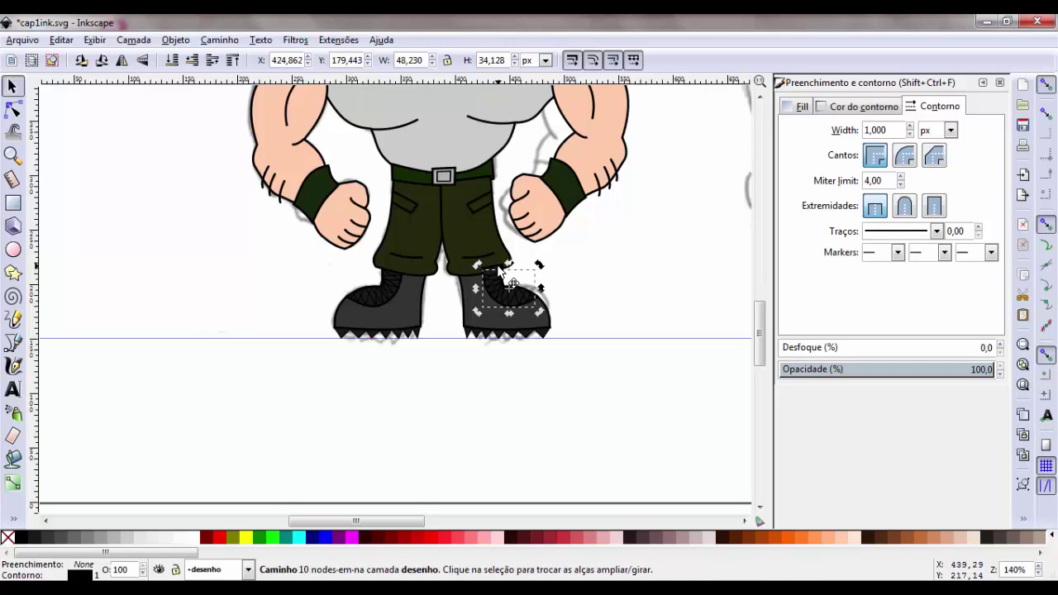
pyautogui.press('+')
pyautogui.press('+')
pyautogui.click(491, 309)
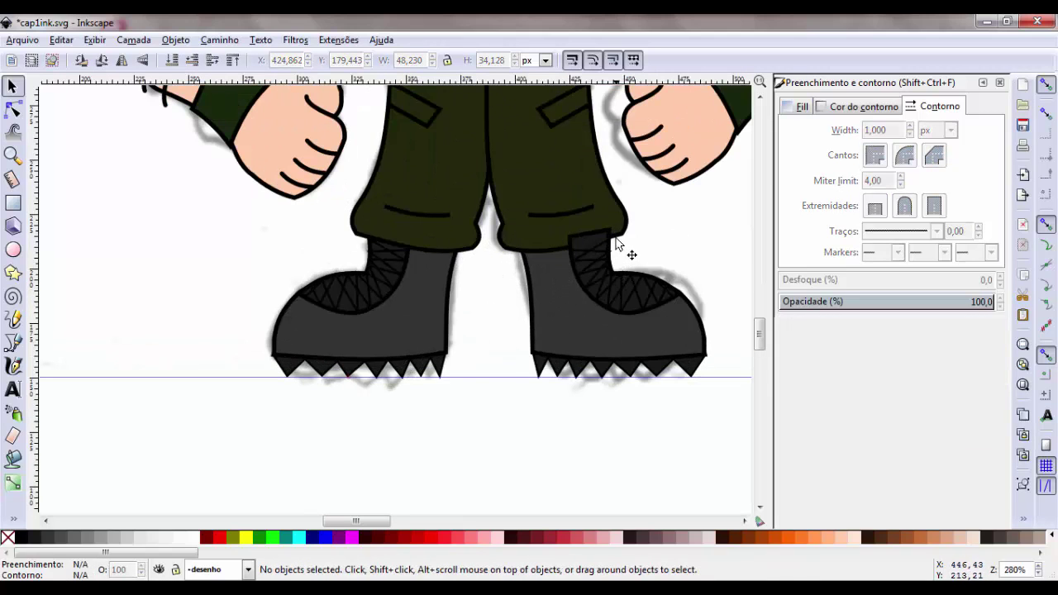
pyautogui.click(607, 240)
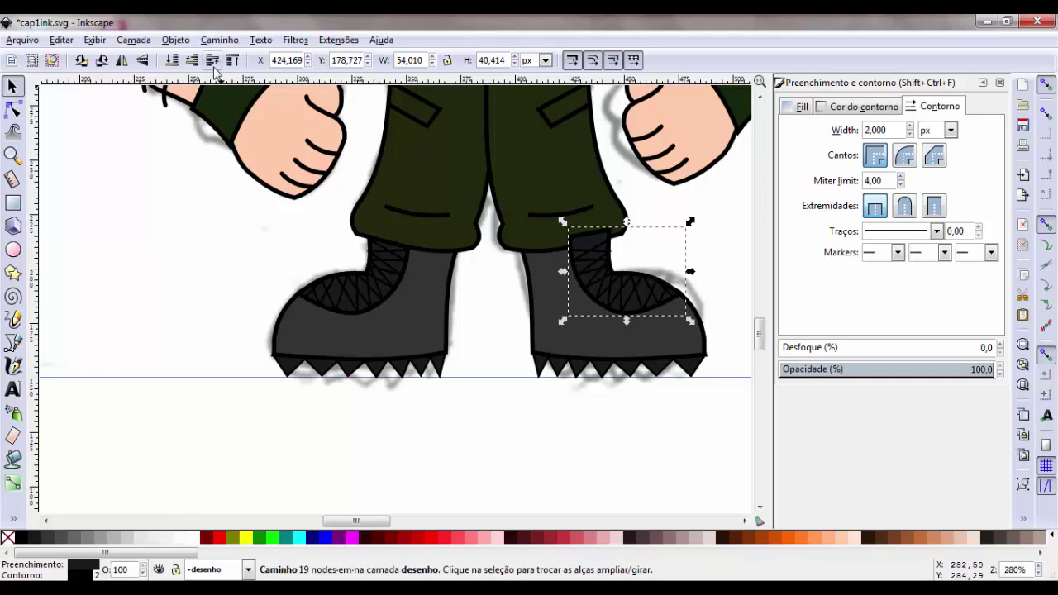
pyautogui.click(723, 316)
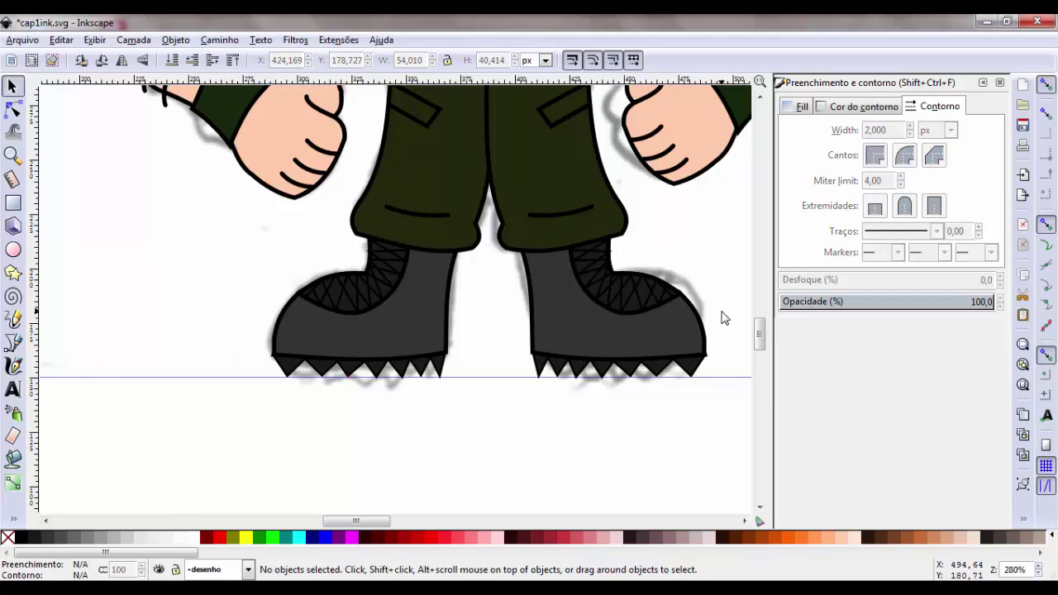
pyautogui.scroll(3, 724, 316)
pyautogui.scroll(4, 368, 308)
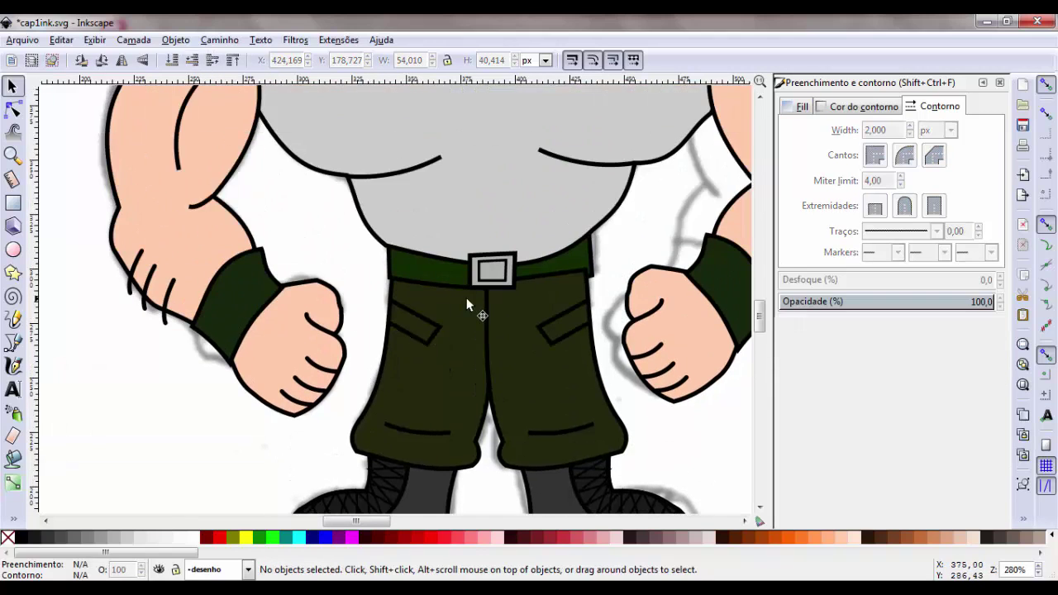
# - Draw a short curved seam up the pants front to the buckle with a 2 px stroke
pyautogui.click(12, 343)
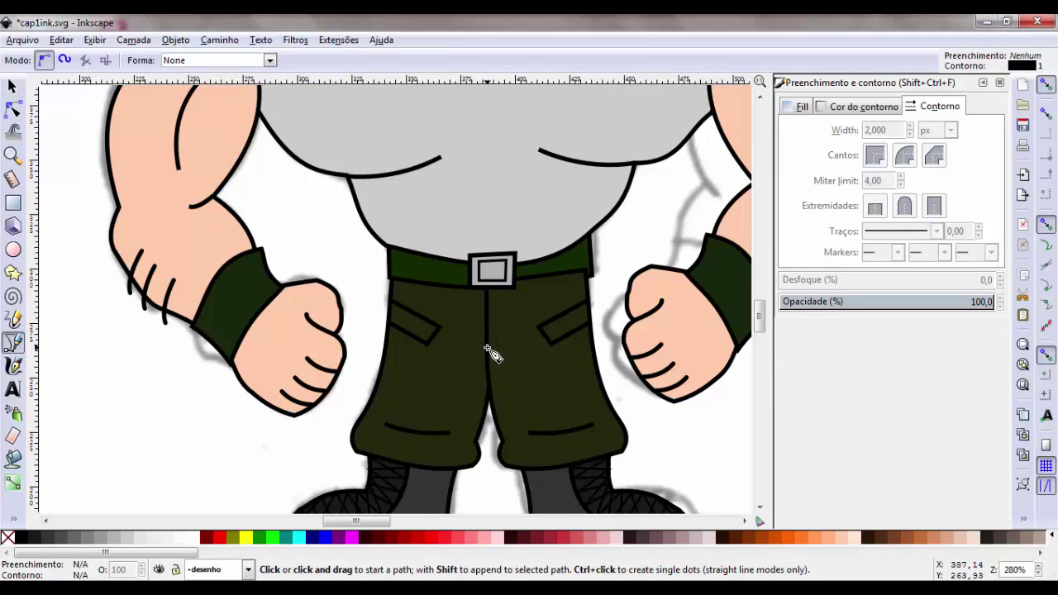
pyautogui.click(486, 346)
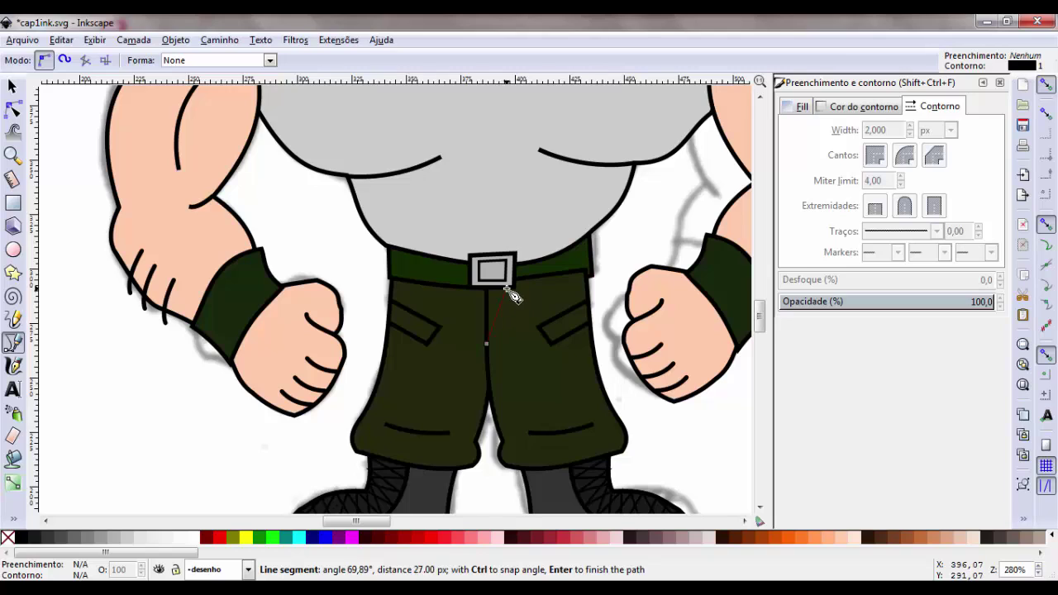
pyautogui.moveTo(504, 287); pyautogui.dragTo(502, 234)
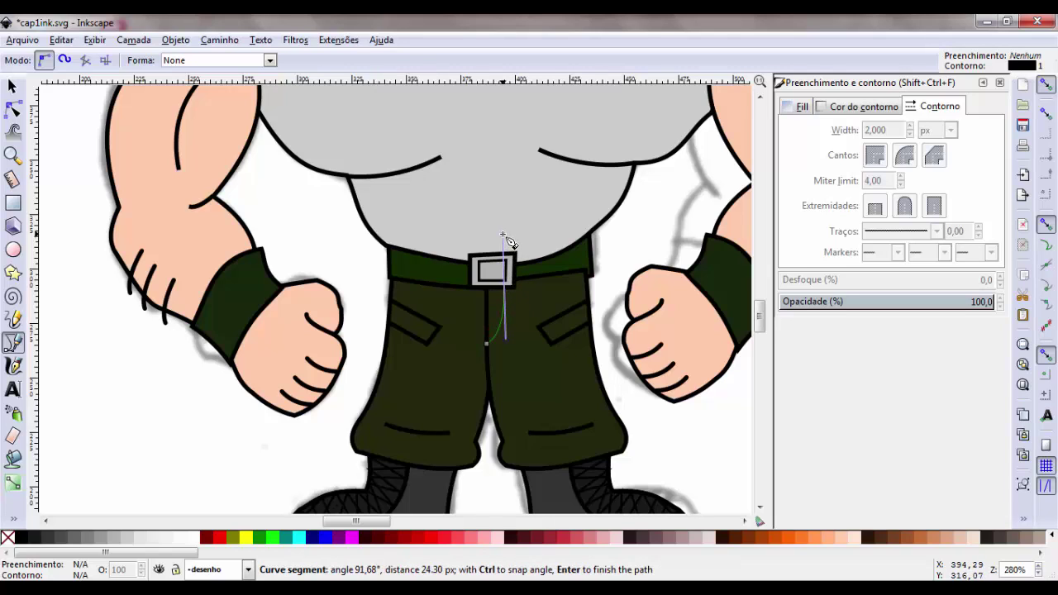
pyautogui.press('Return')
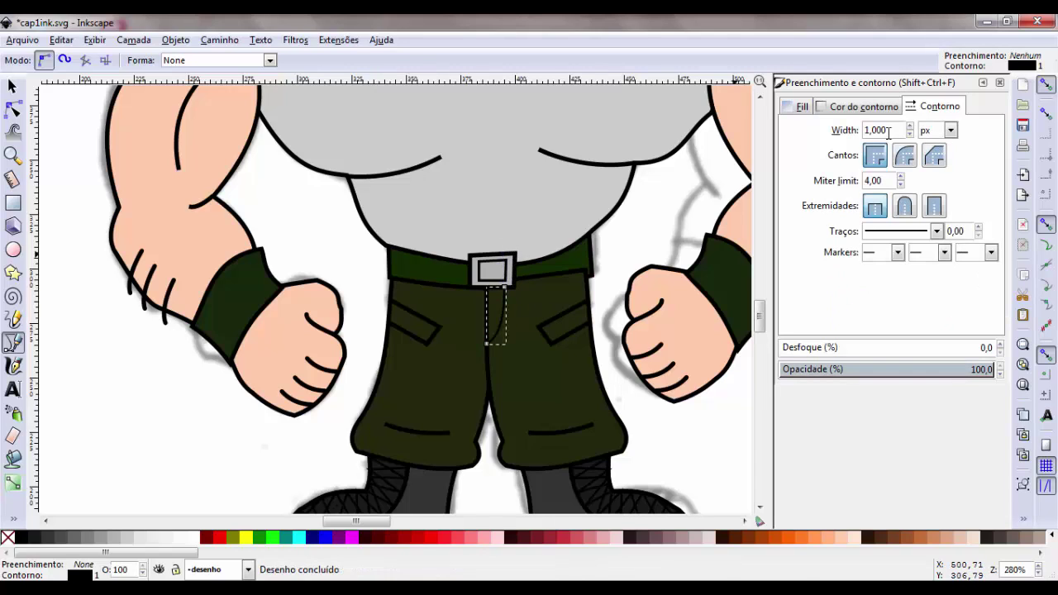
pyautogui.moveTo(889, 132); pyautogui.dragTo(850, 137)
pyautogui.write('2')
pyautogui.press('Return')
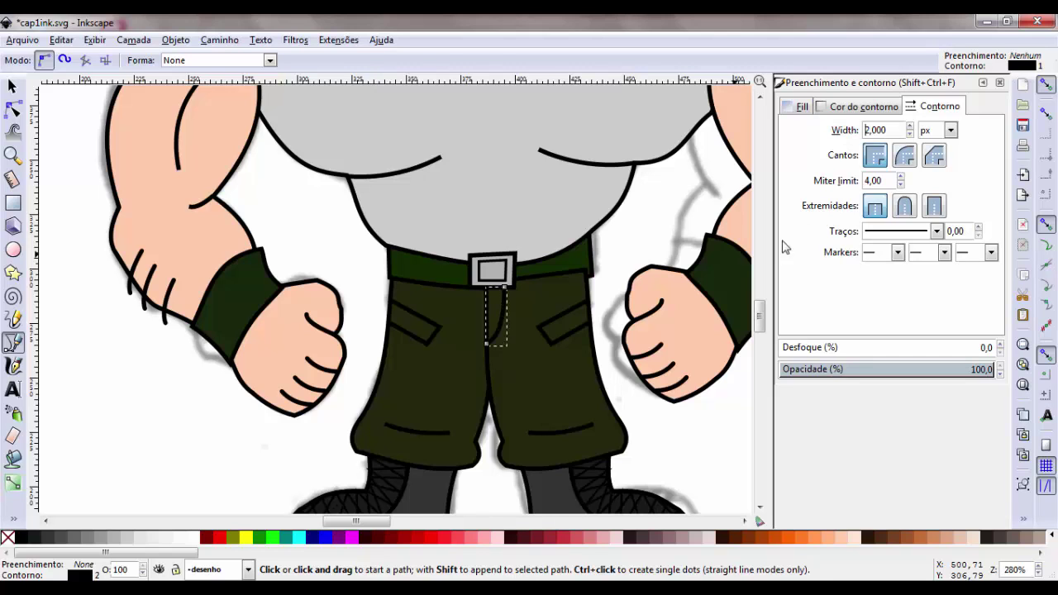
pyautogui.click(13, 86)
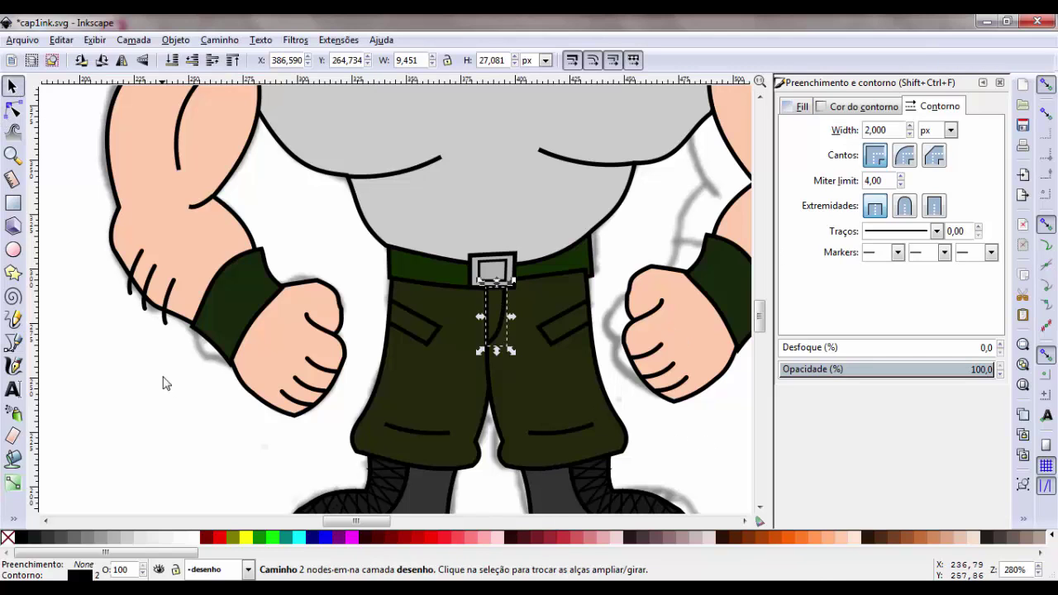
pyautogui.click(169, 405)
# - Combine the trousers, belt, buckle and both boots into one 20-object group, kept in place
pyautogui.press('-')
pyautogui.press('-')
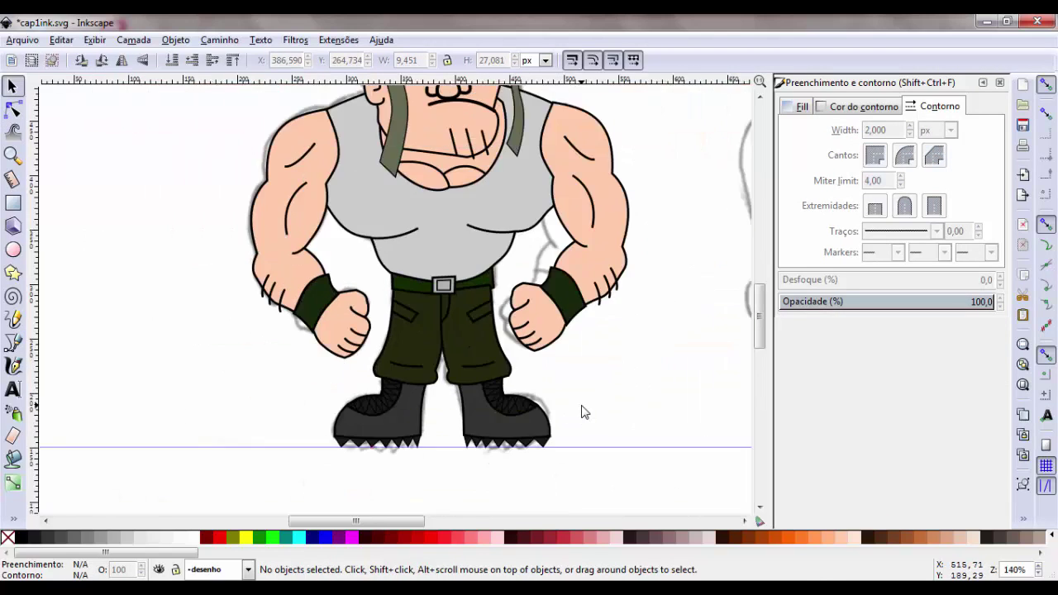
pyautogui.press('-')
pyautogui.press('-')
pyautogui.scroll(1, 522, 405)
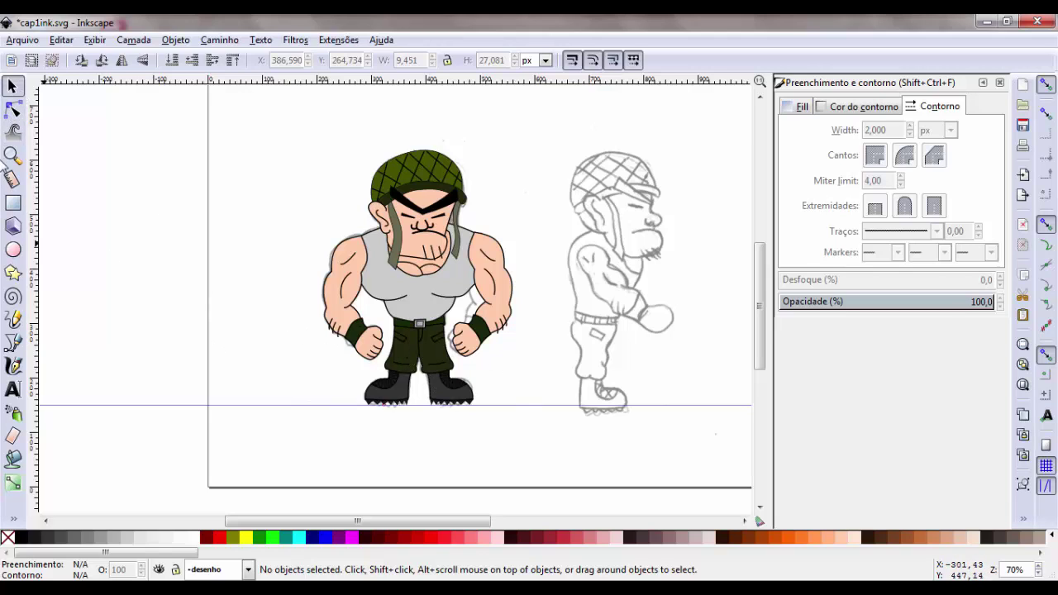
pyautogui.moveTo(505, 420)
pyautogui.mouseDown()
pyautogui.moveTo(328, 377)
pyautogui.moveTo(339, 311)
pyautogui.mouseUp()
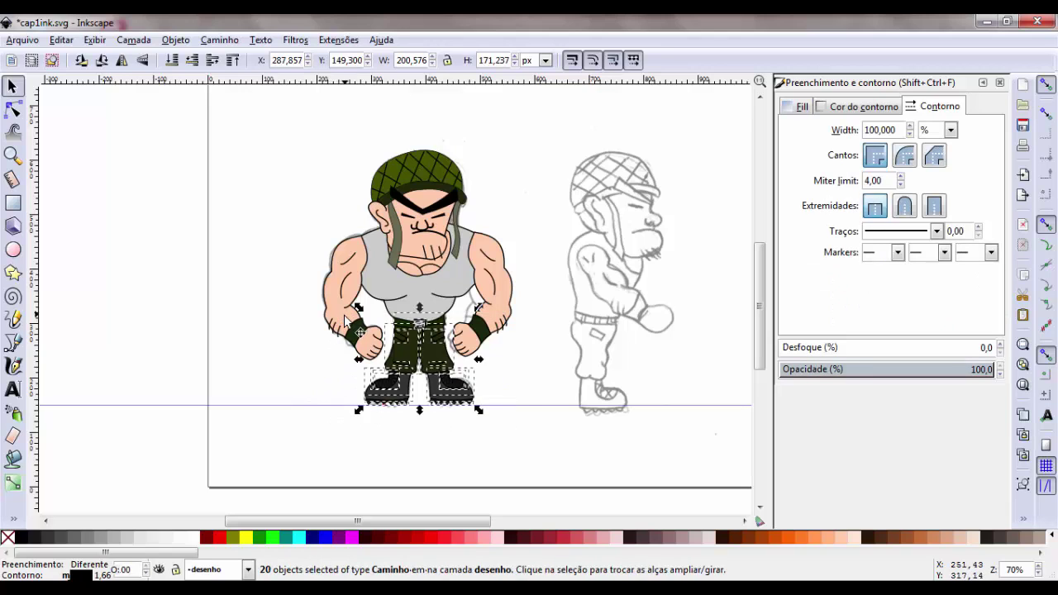
pyautogui.press('ctrl')
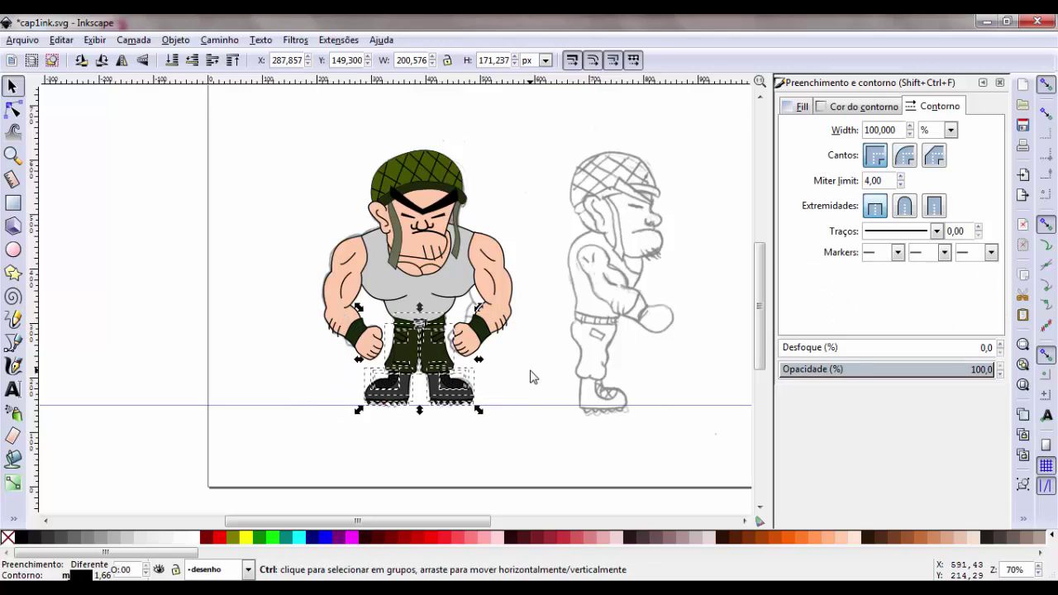
pyautogui.hotkey('ctrl', 'g')
pyautogui.moveTo(455, 364); pyautogui.dragTo(451, 394)
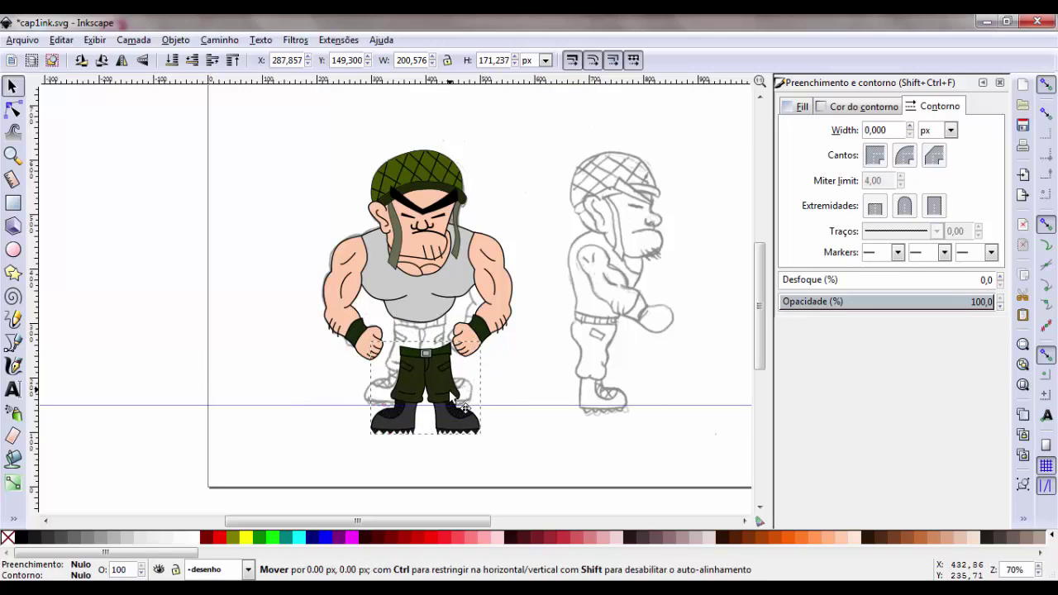
pyautogui.hotkey('ctrl', 'z')
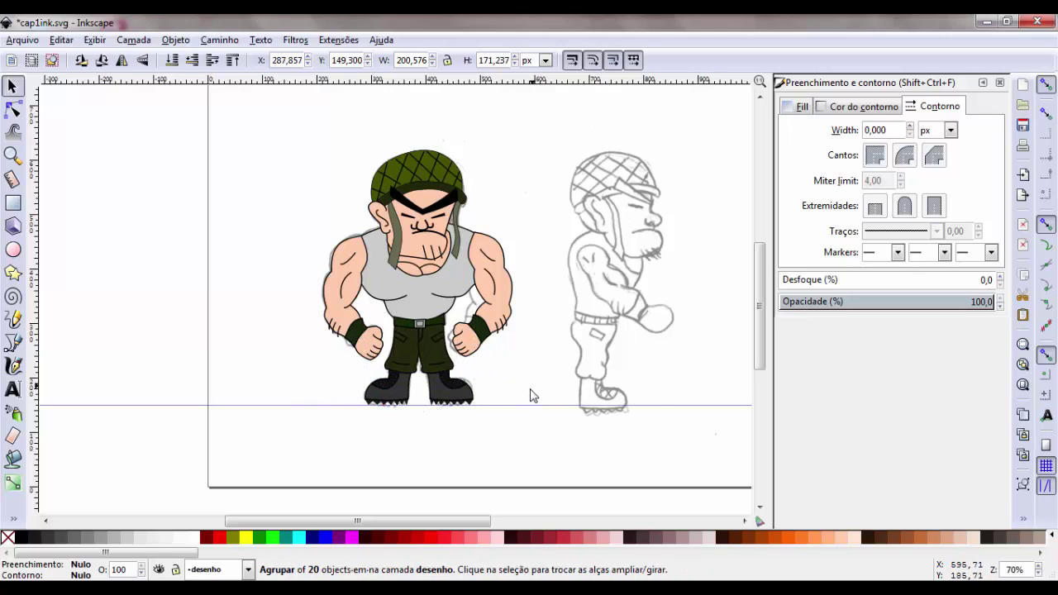
pyautogui.click(531, 395)
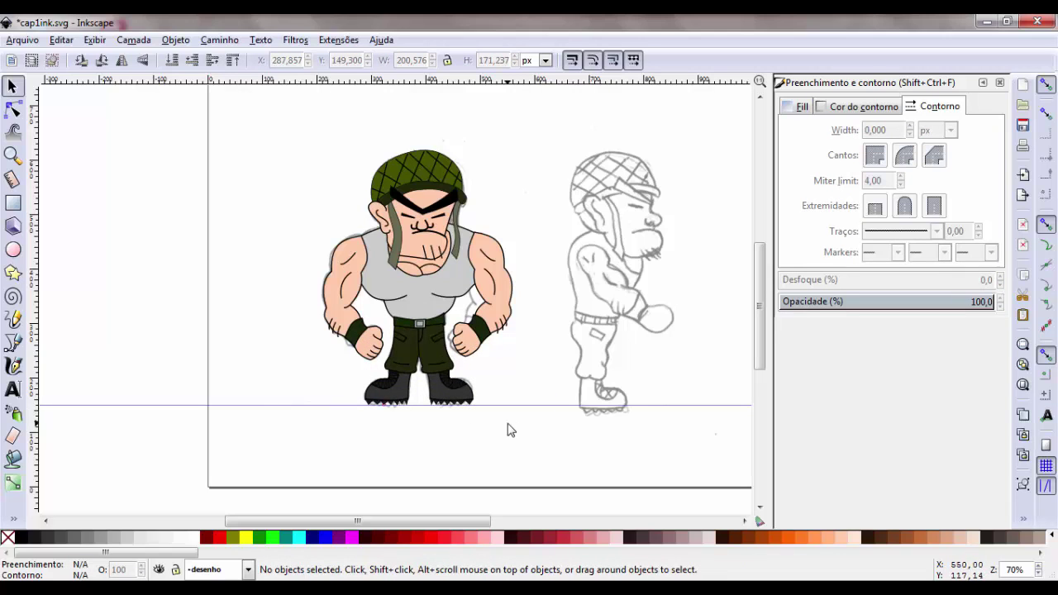